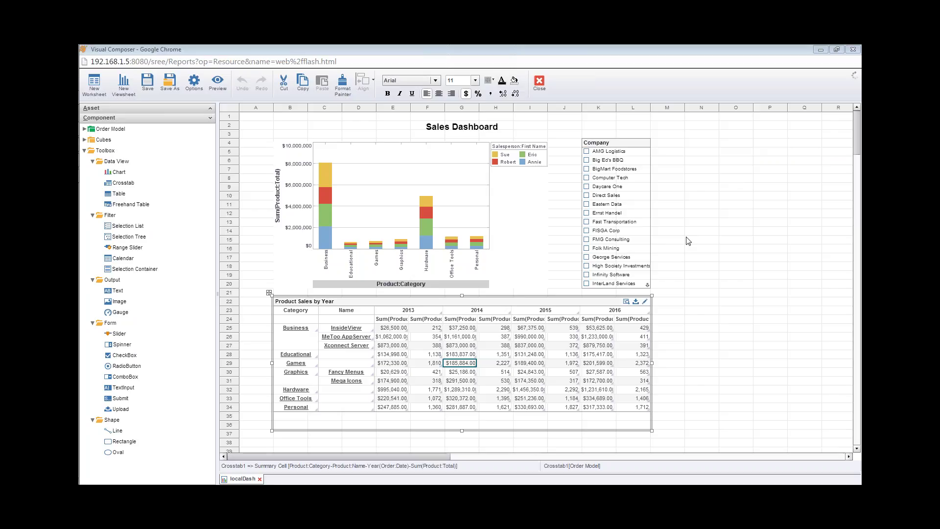
Bring the 'Localizing Dashboards' training webinar PDF forward in Adobe Reader
click(90, 145)
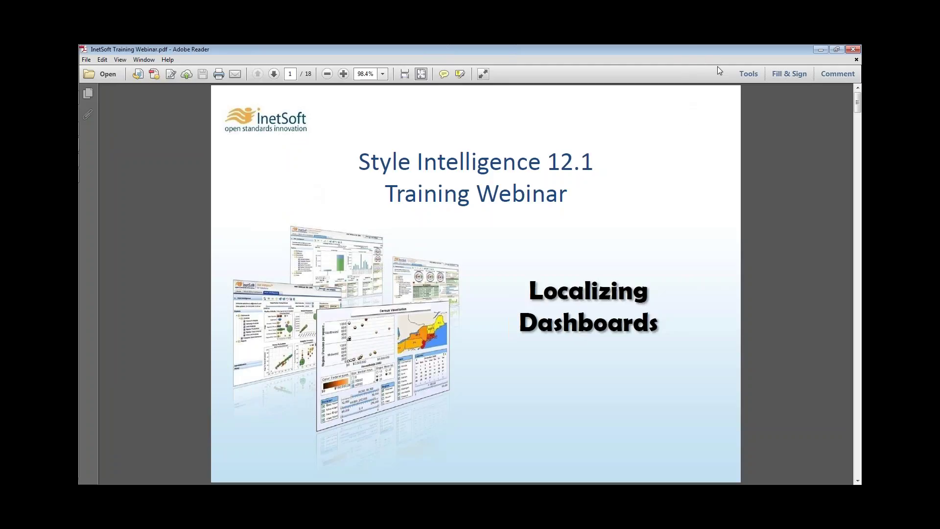
Minimize Adobe Reader to return to the Visual Composer Sales Dashboard
click(817, 49)
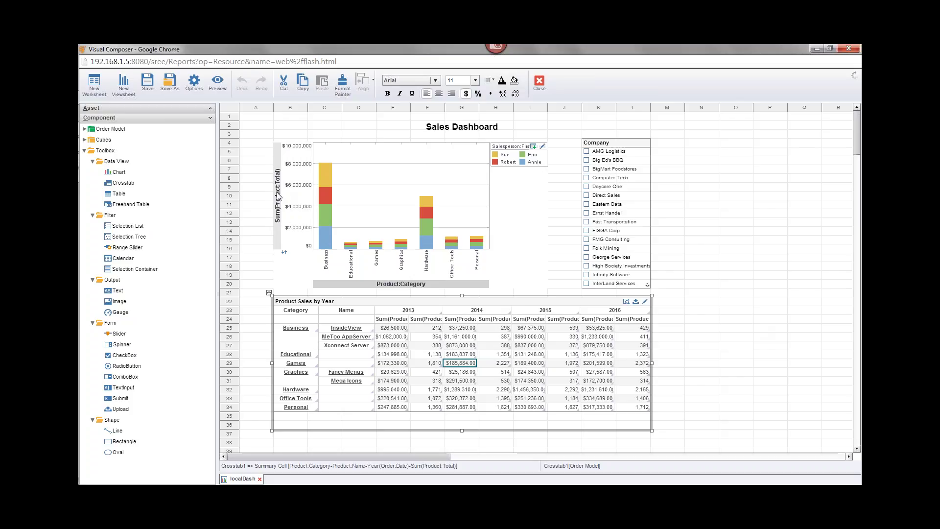
click(415, 284)
click(476, 133)
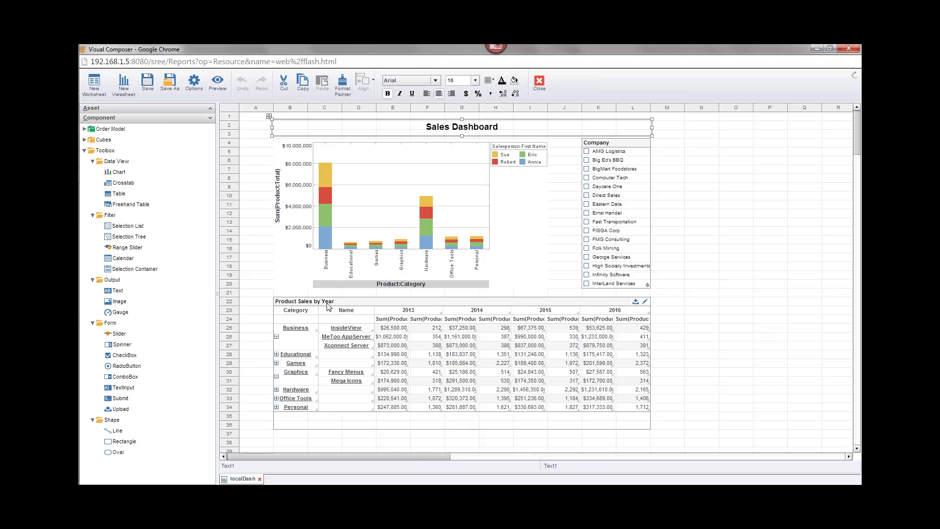
click(303, 305)
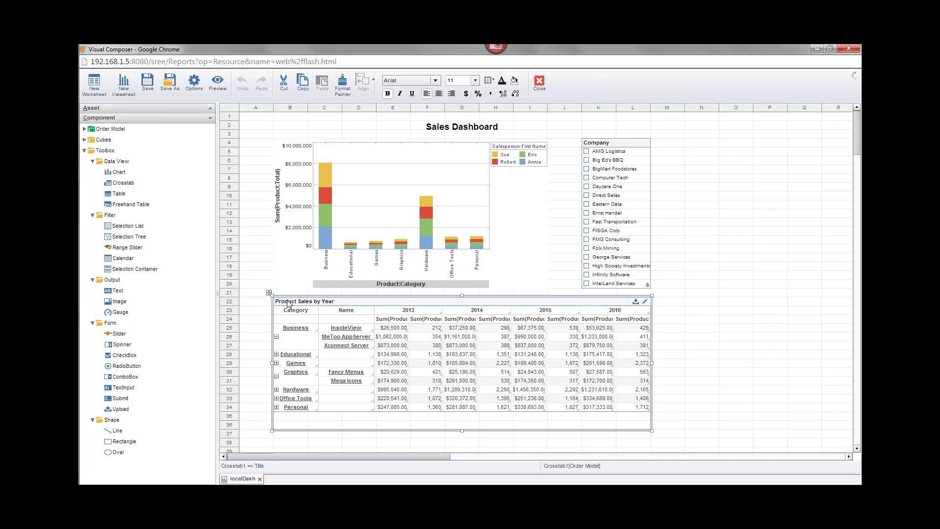
click(598, 145)
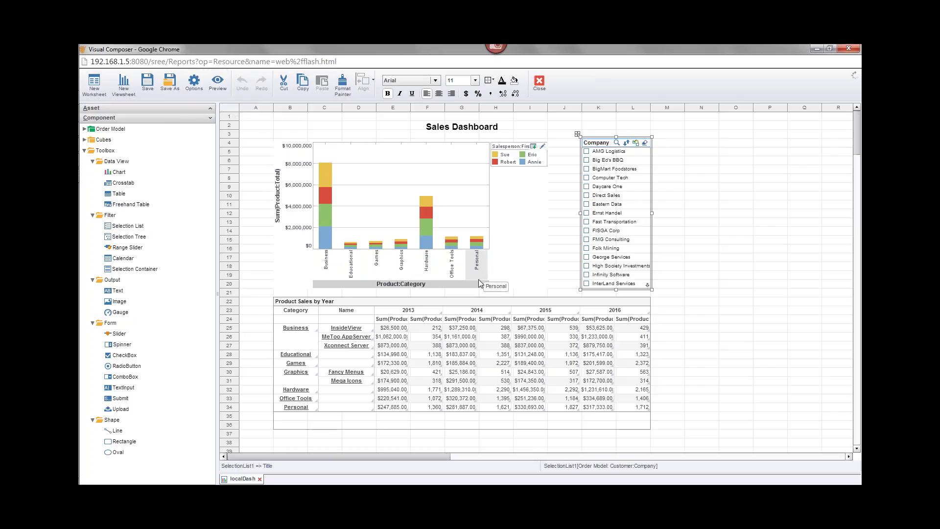
Open Viewsheet Options on Localization and expand Chart1, Crosstab1 and SelectionList1 in the Components tree
click(194, 83)
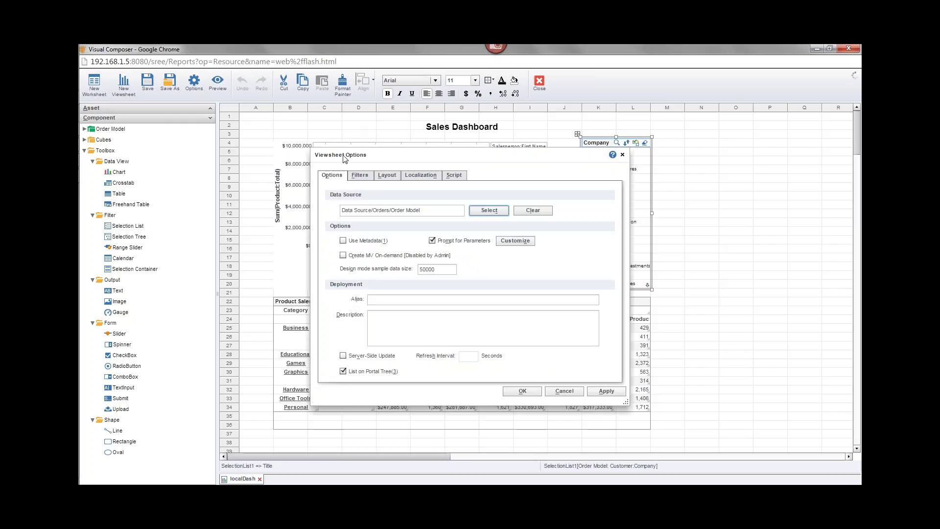
click(425, 177)
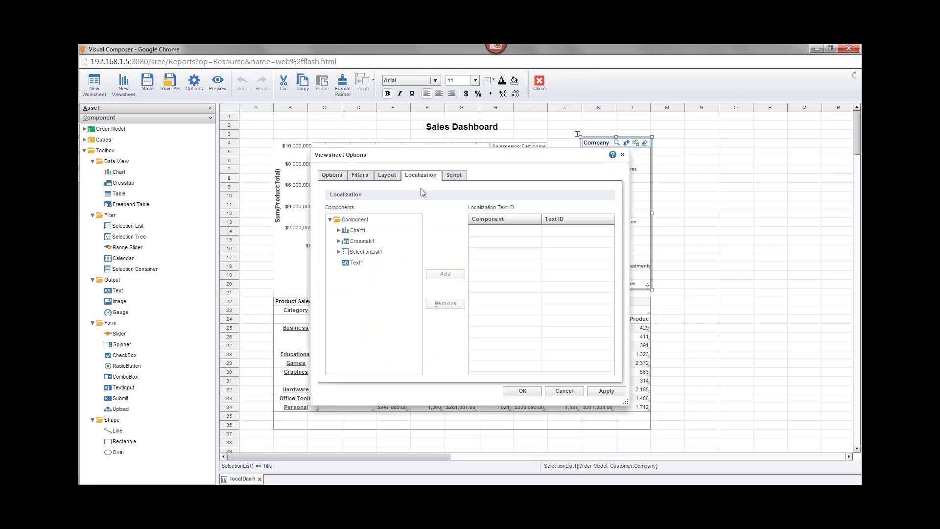
click(340, 231)
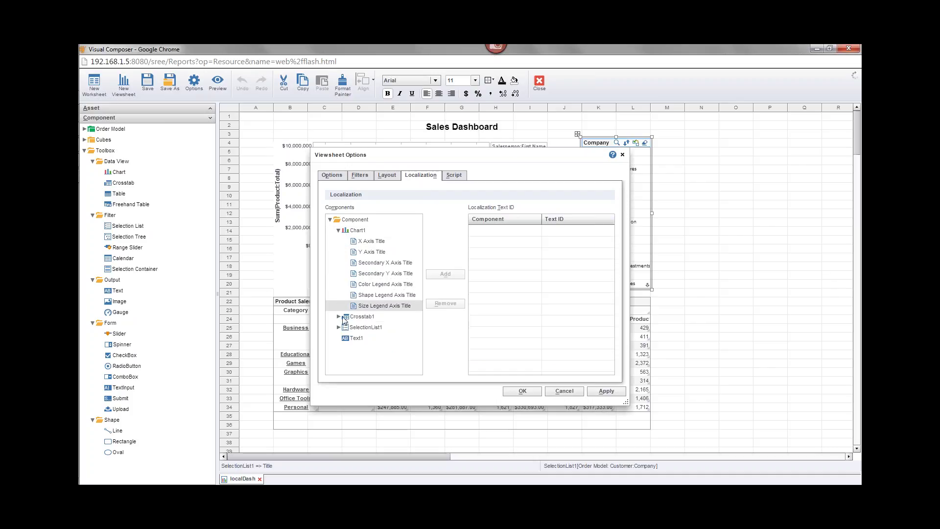
click(339, 317)
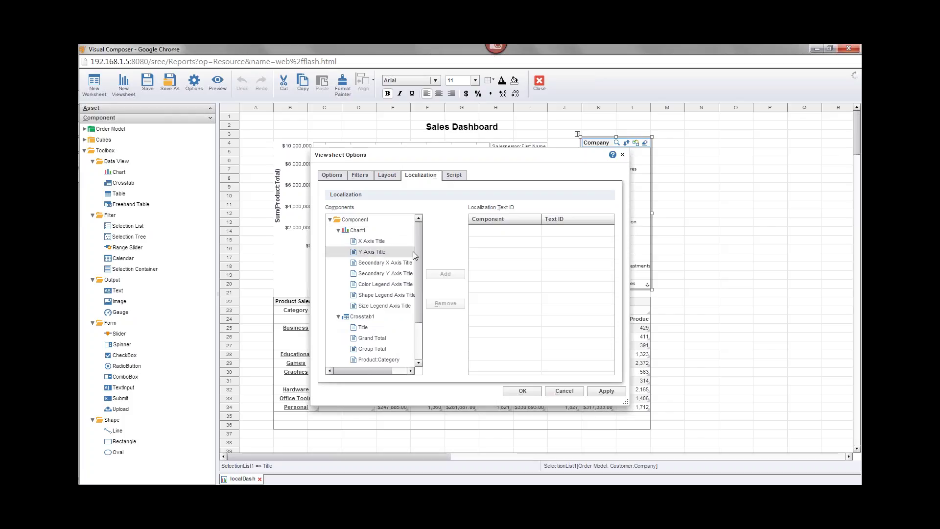
mouse_move(420, 252)
mouse_down()
mouse_move(415, 319)
mouse_move(418, 257)
mouse_up()
click(339, 348)
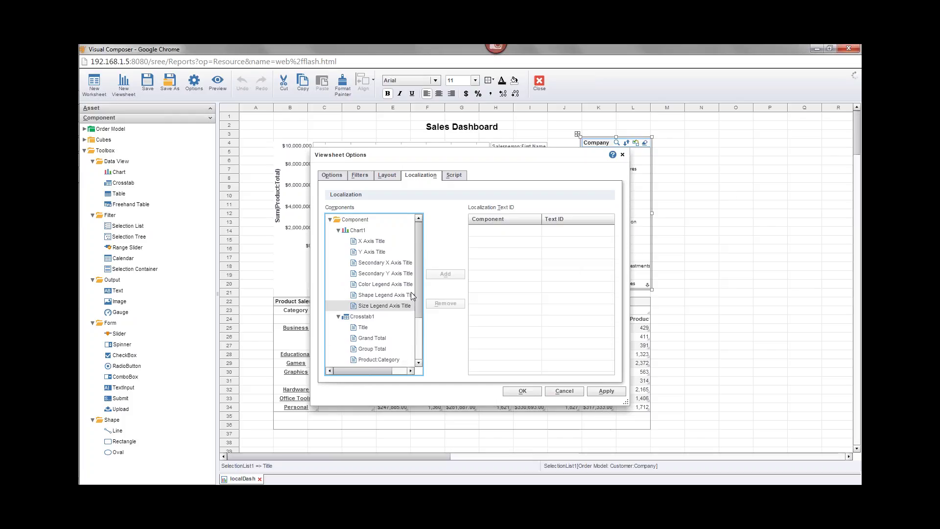
mouse_move(416, 251)
mouse_down()
mouse_move(418, 283)
mouse_move(420, 241)
mouse_up()
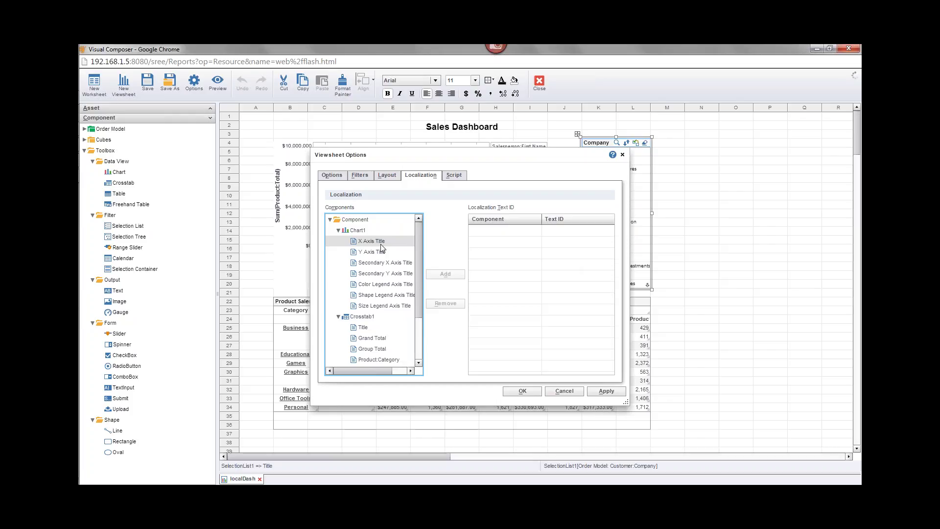
Add Text IDs for Chart1's X Axis Title, Y Axis Title and Color Legend Axis Title
click(381, 242)
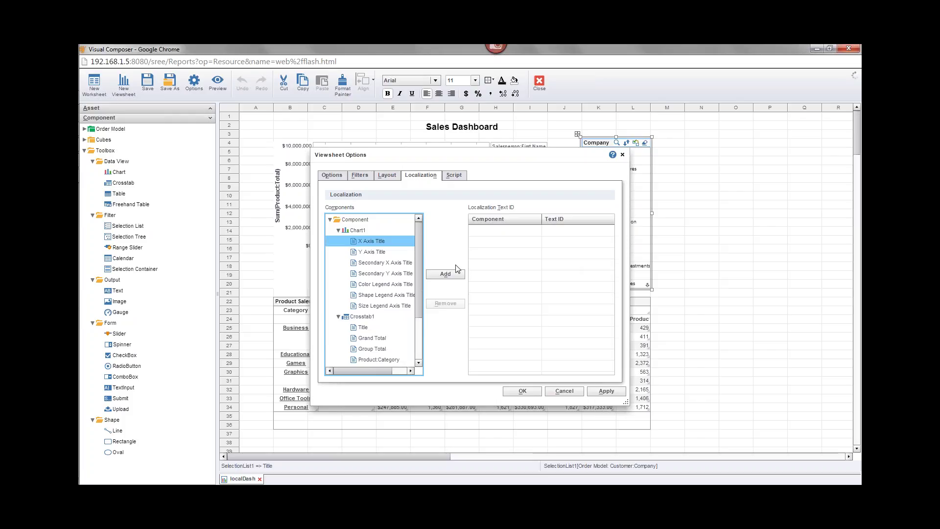
double_click(368, 242)
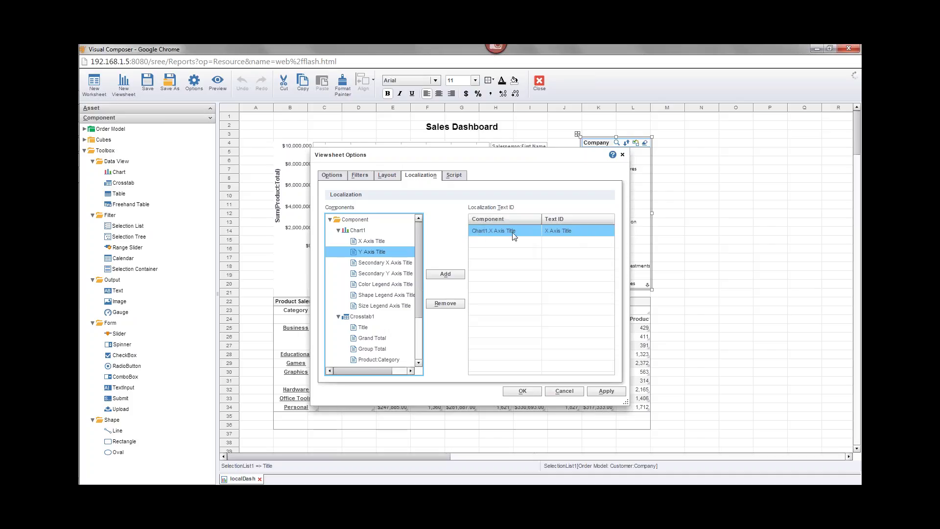
click(561, 234)
click(570, 231)
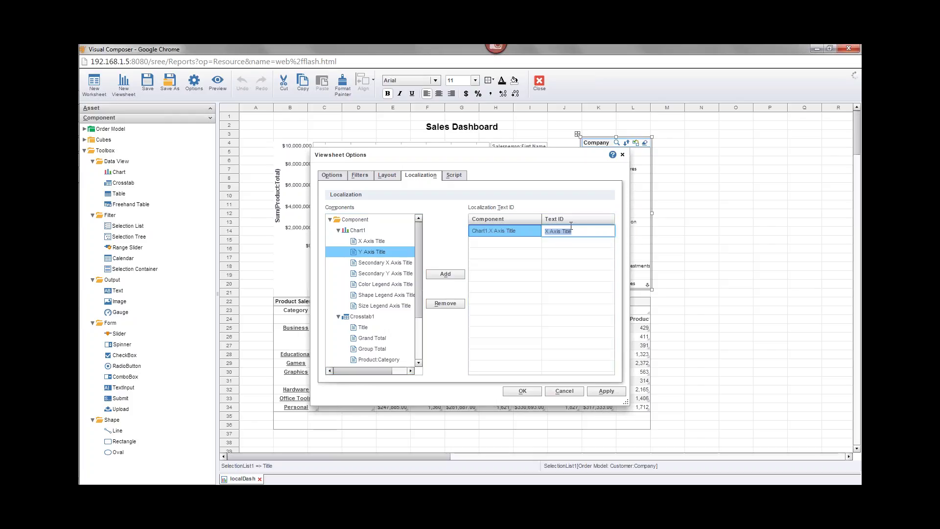
click(587, 230)
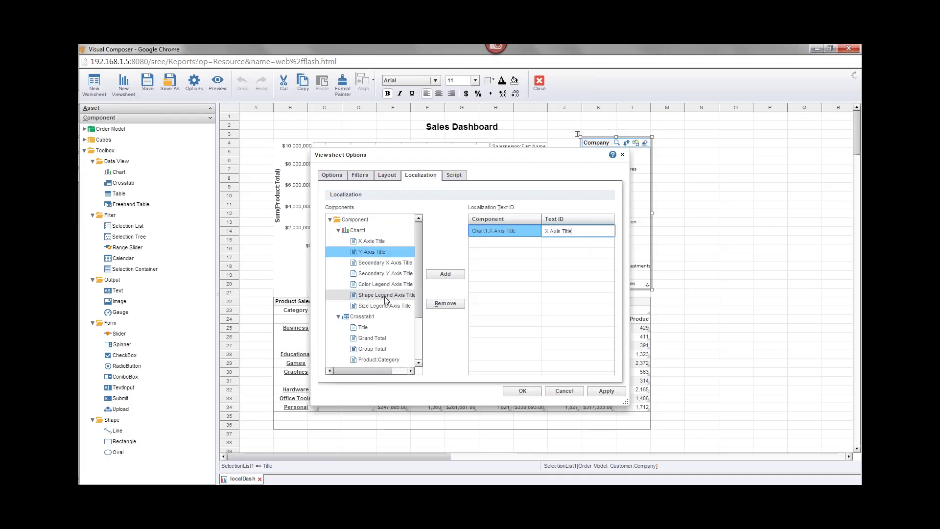
click(381, 253)
double_click(381, 252)
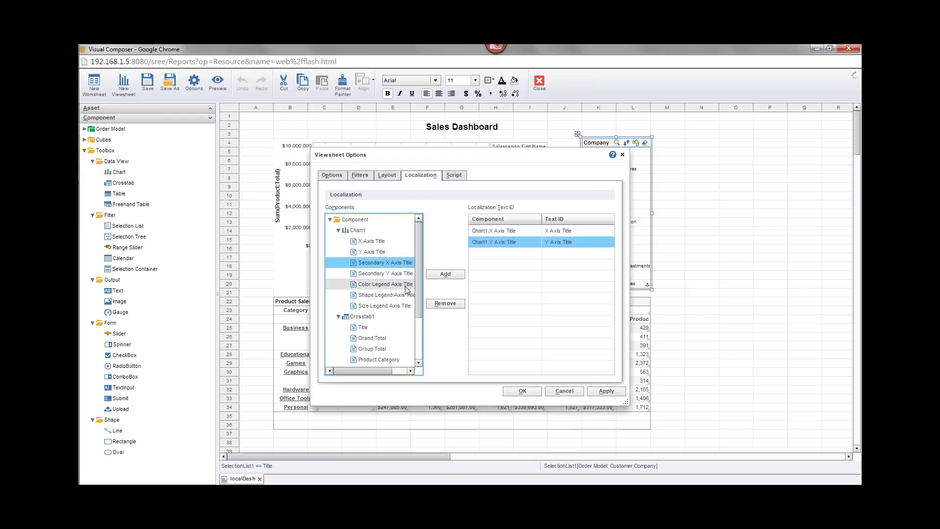
mouse_move(380, 369)
mouse_down()
mouse_move(399, 368)
mouse_move(385, 368)
mouse_up()
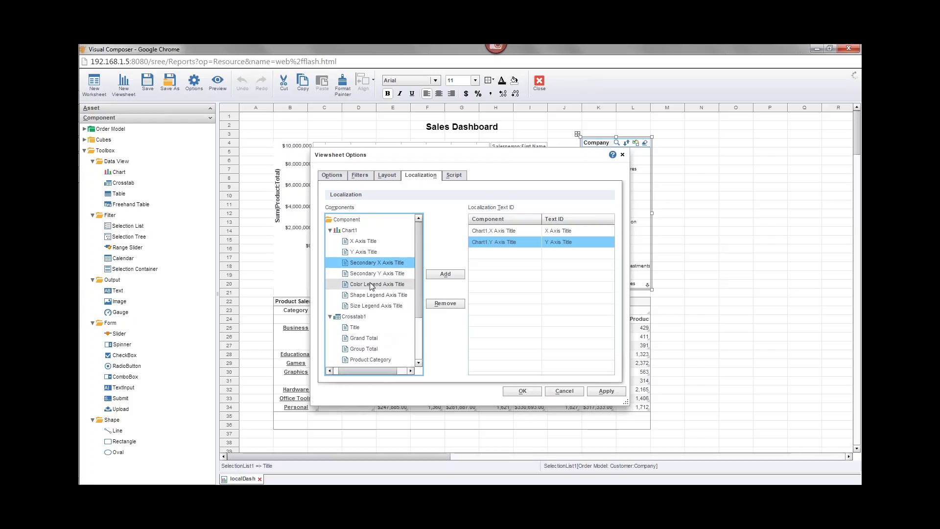
double_click(371, 285)
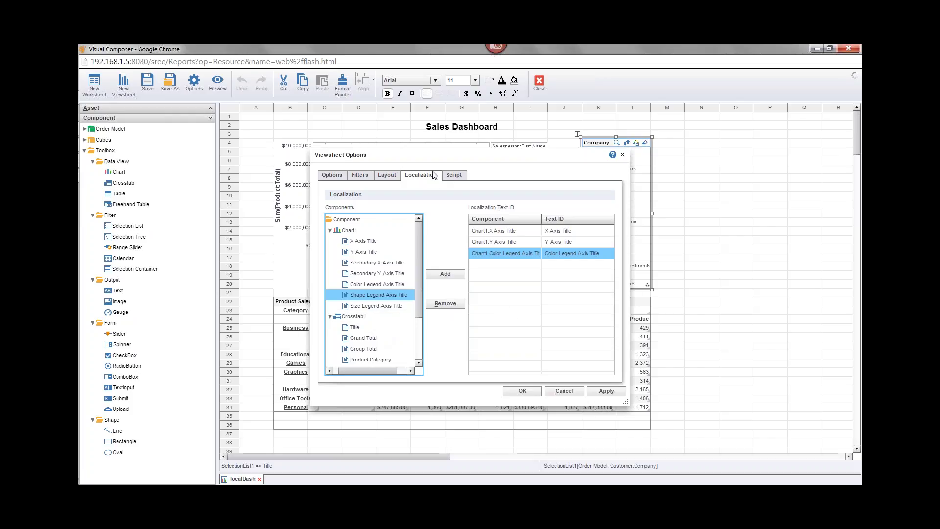
drag(433, 155, 591, 132)
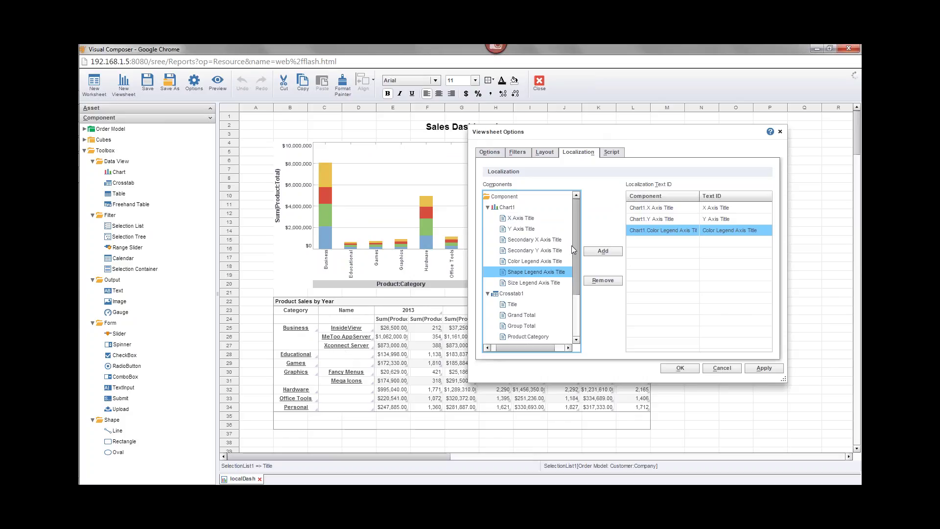
Add Text IDs for Crosstab1's Product:Category, Product:Name, Sum(Product:Total) and Sum(Product:Quantity Purchased)
drag(574, 237, 581, 285)
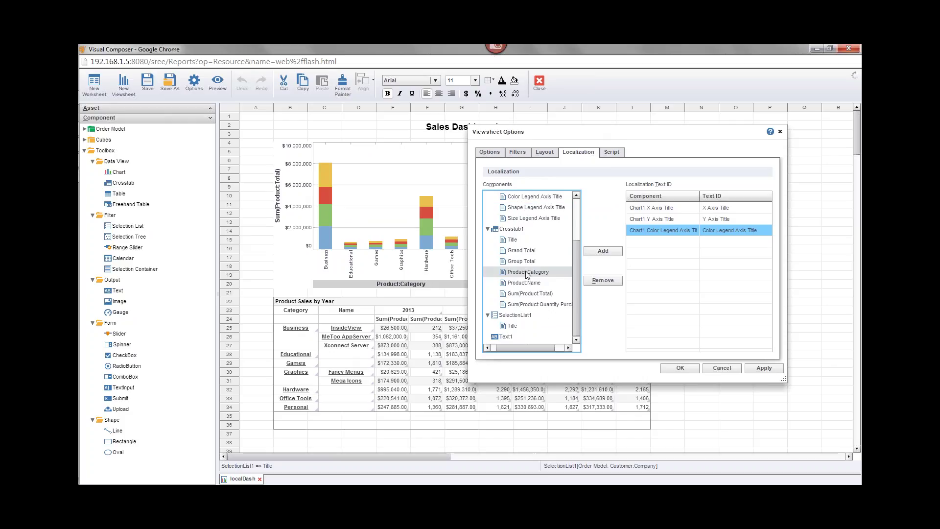
double_click(527, 273)
double_click(527, 283)
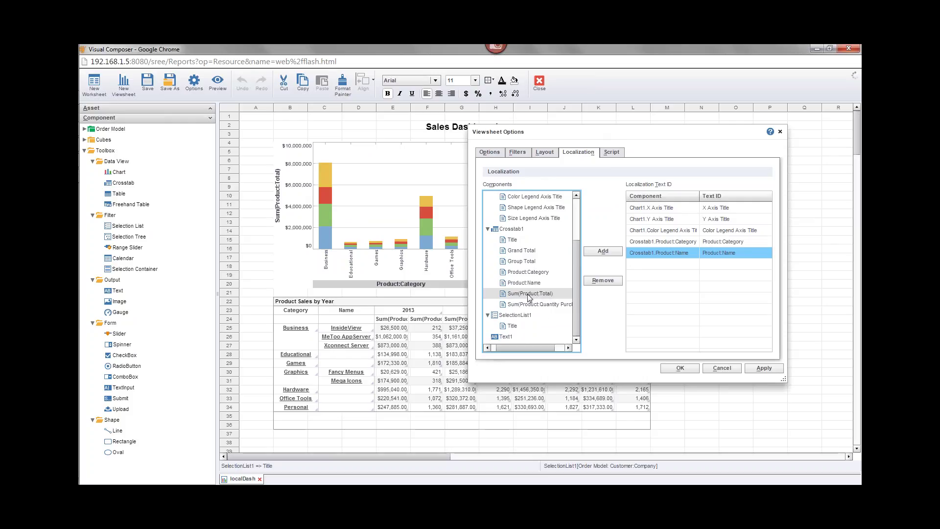
double_click(527, 294)
double_click(528, 305)
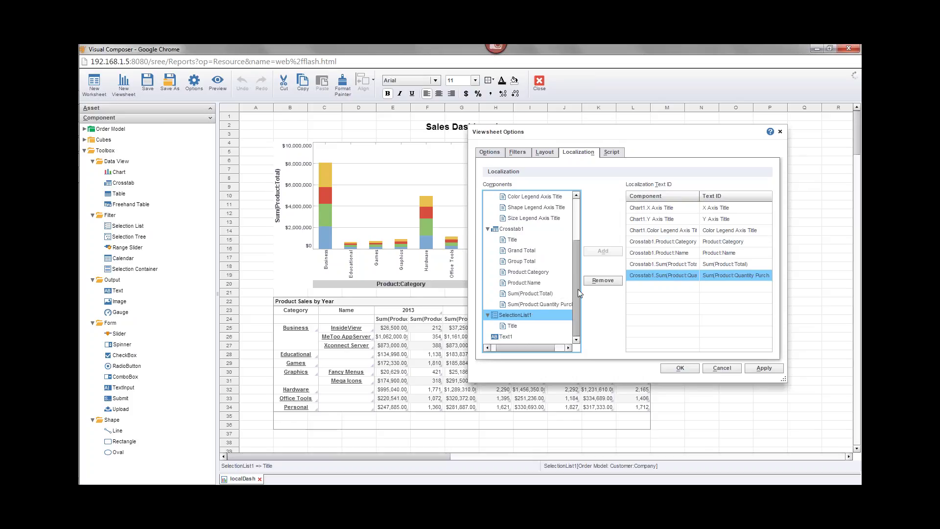
drag(579, 133, 488, 163)
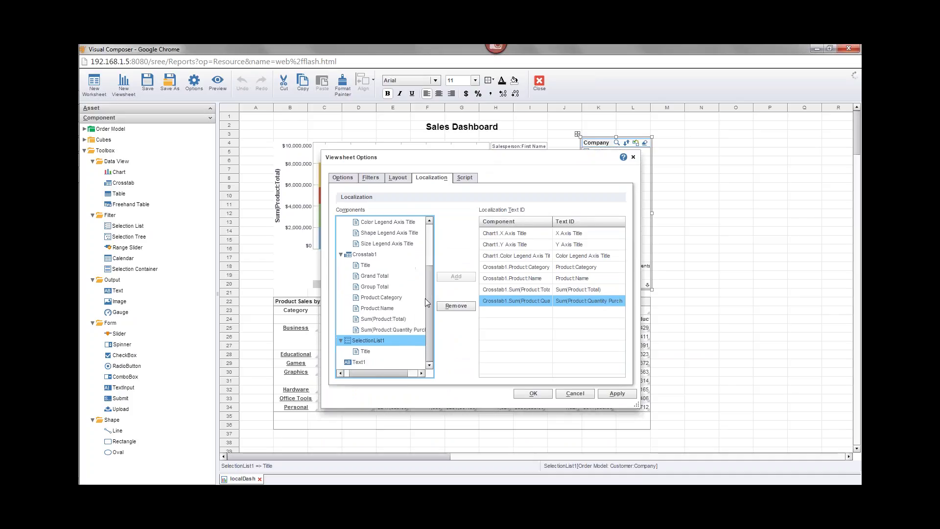
Add Text IDs for SelectionList1's Title, the Text1 heading and Crosstab1's Title
click(363, 352)
double_click(363, 352)
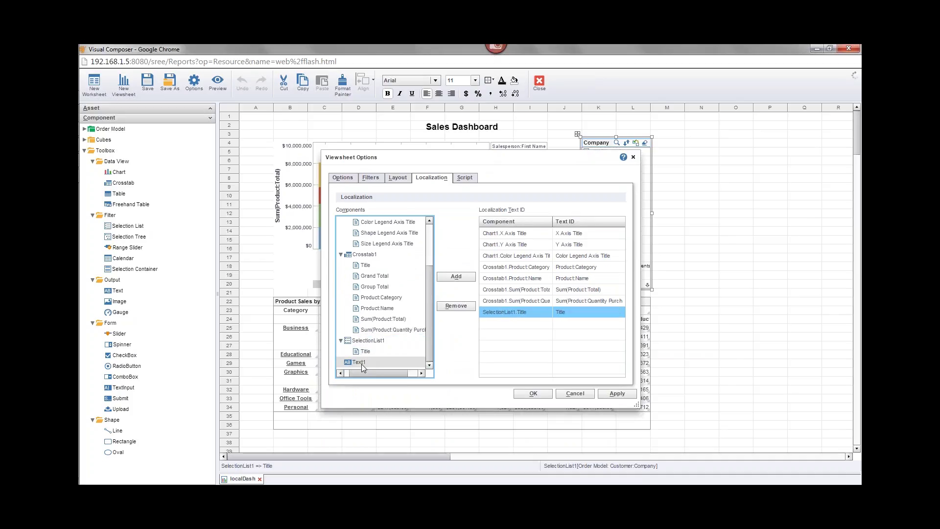
click(362, 362)
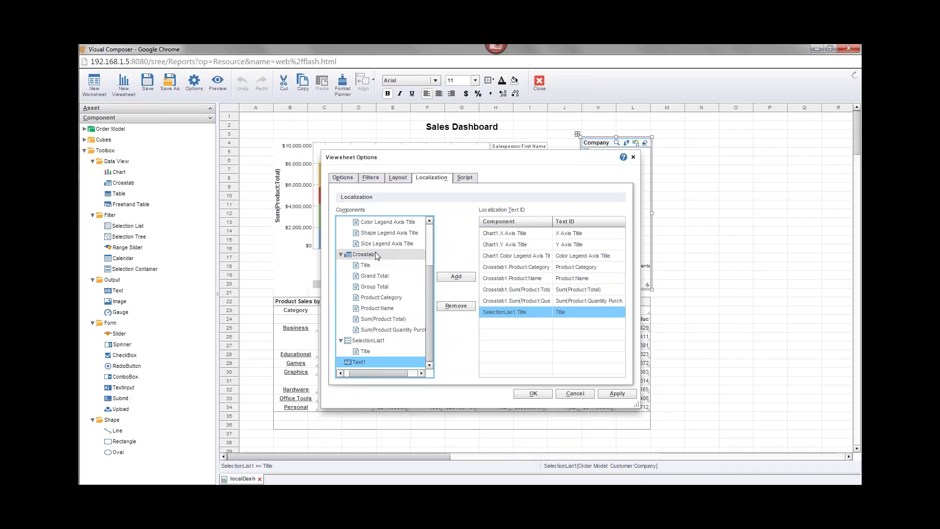
drag(427, 263, 428, 228)
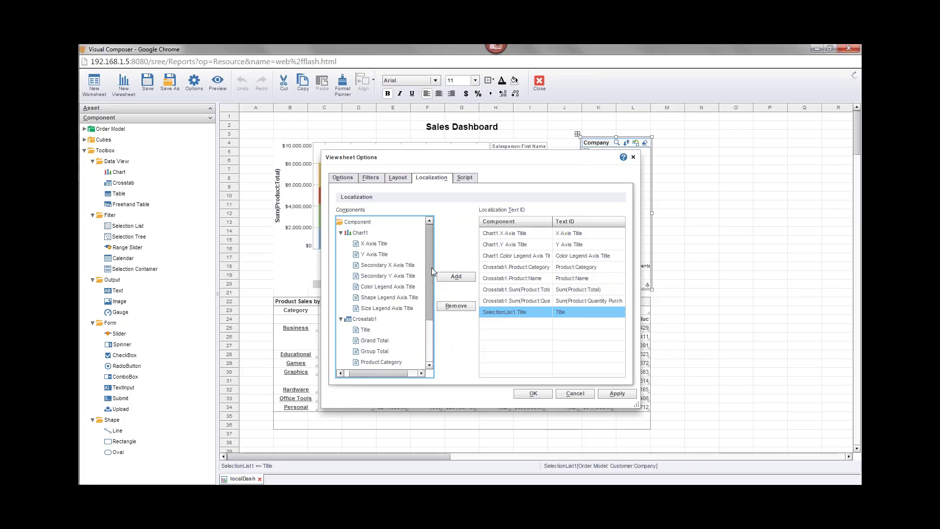
scroll(362, 364, down, 2)
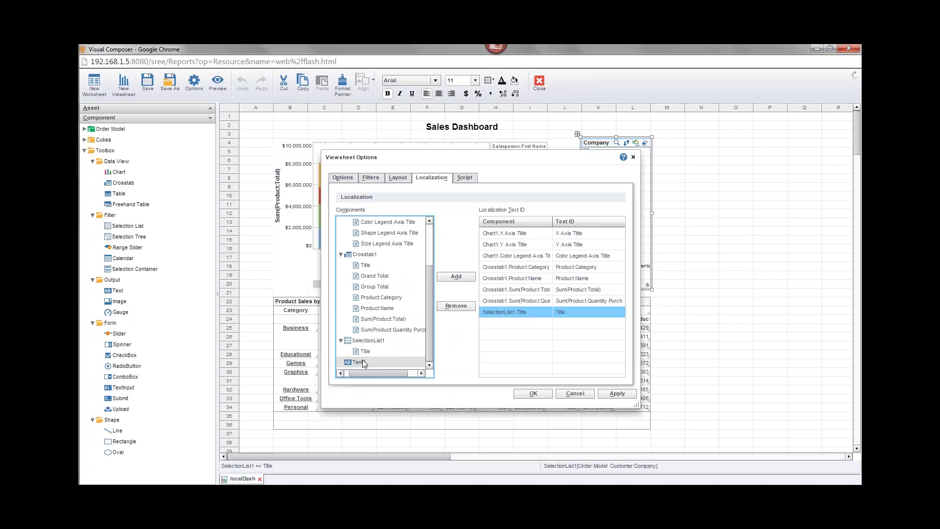
double_click(361, 363)
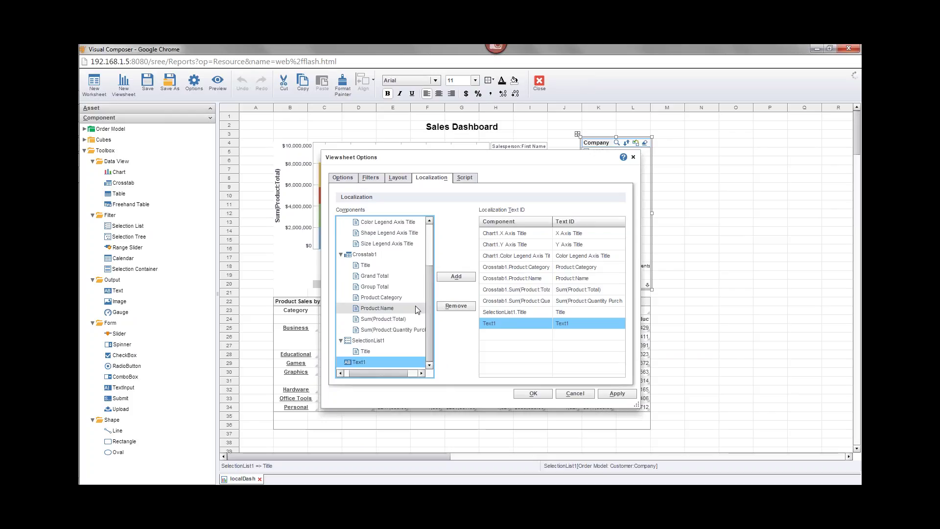
click(372, 264)
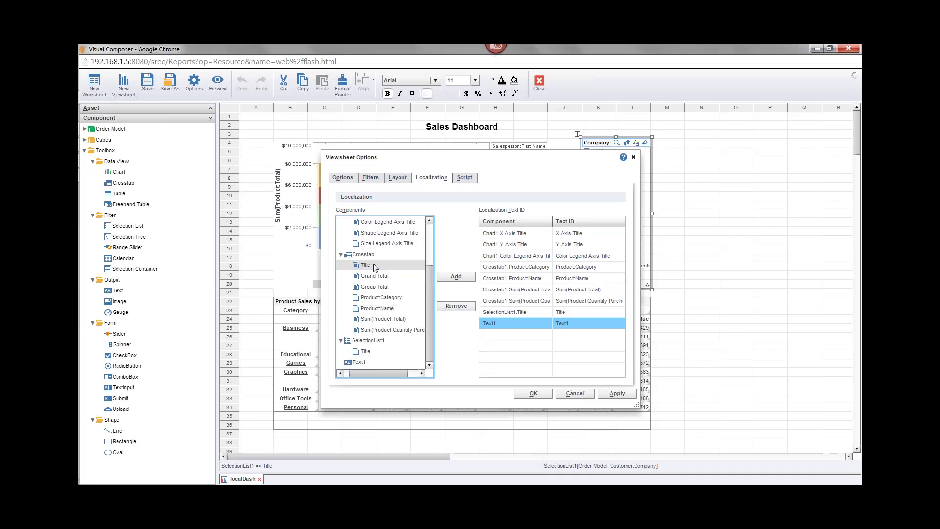
double_click(367, 267)
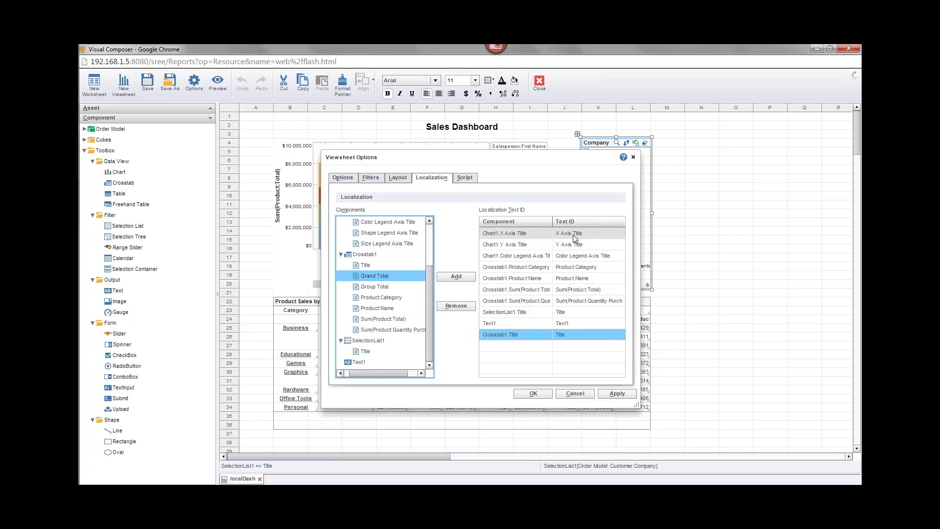
Re-add Product:Category to the Text ID list and rename the Product:Name ID to ProductName
click(575, 268)
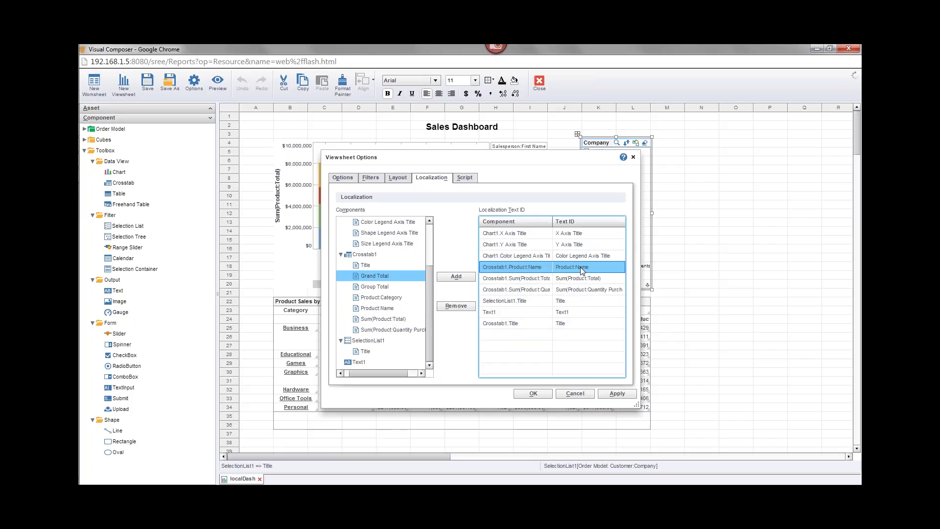
key(Delete)
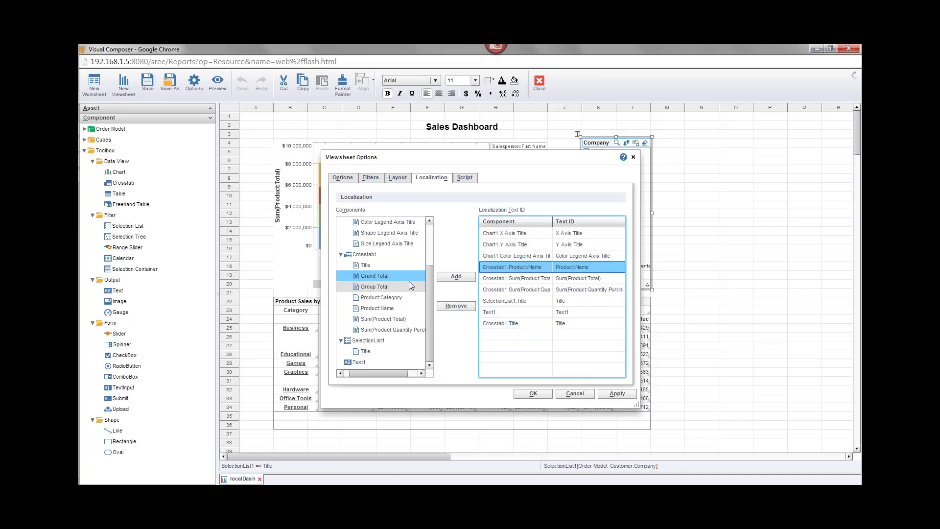
double_click(392, 298)
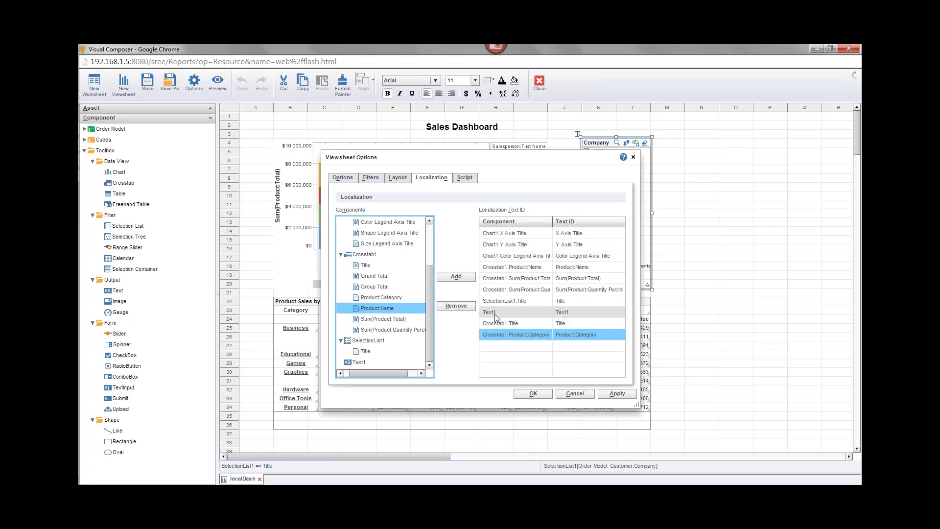
click(578, 268)
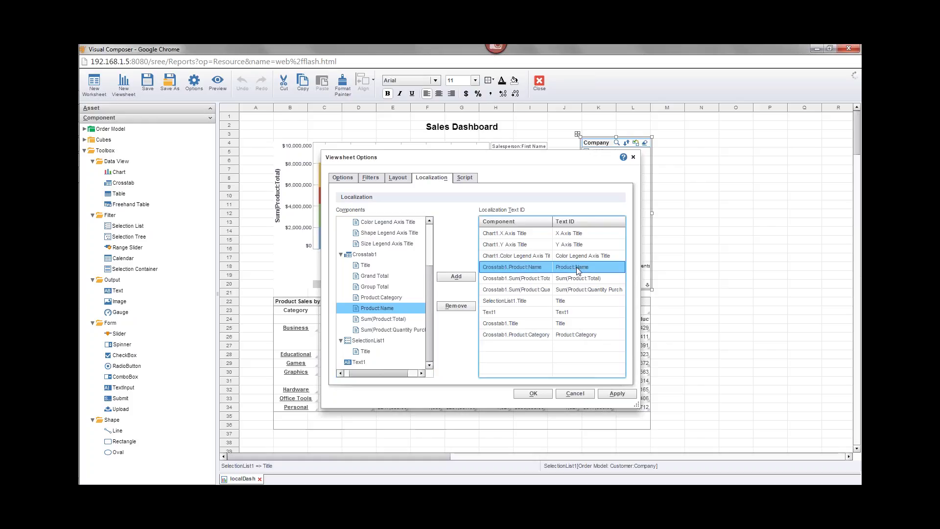
click(577, 268)
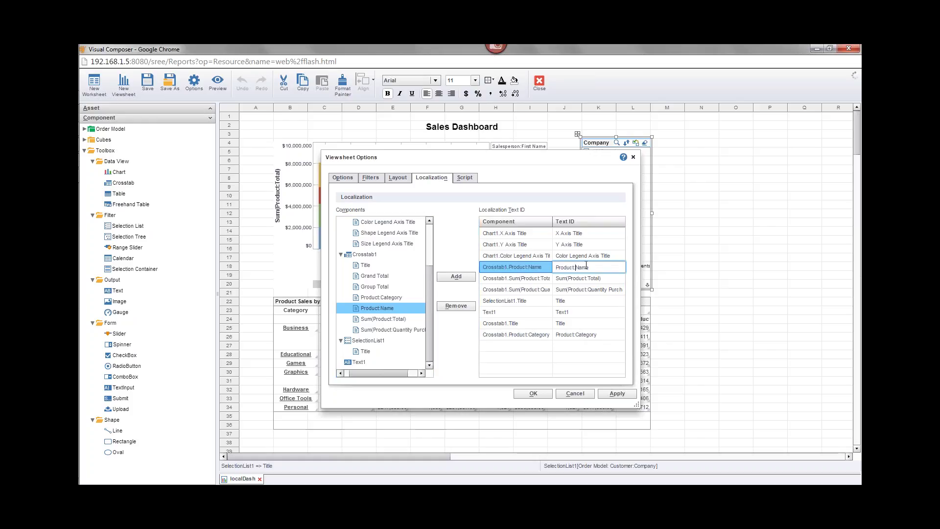
click(588, 278)
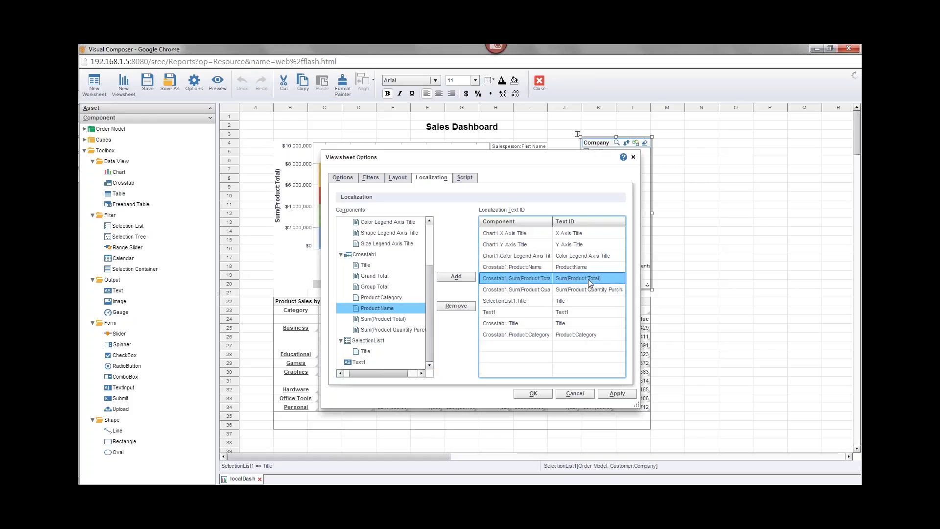
Rename the sum Text IDs to SumProductTotal and SumProductQuantityPurchased
click(611, 278)
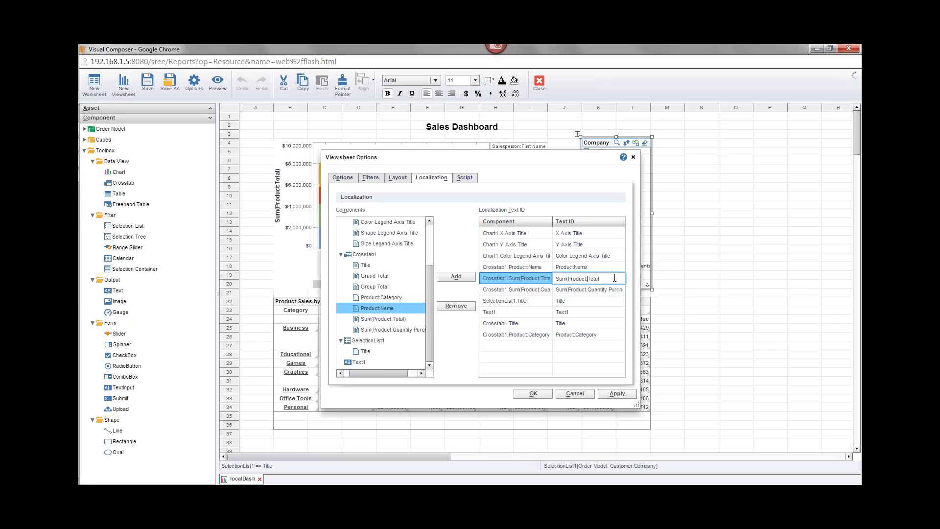
key(BackSpace)
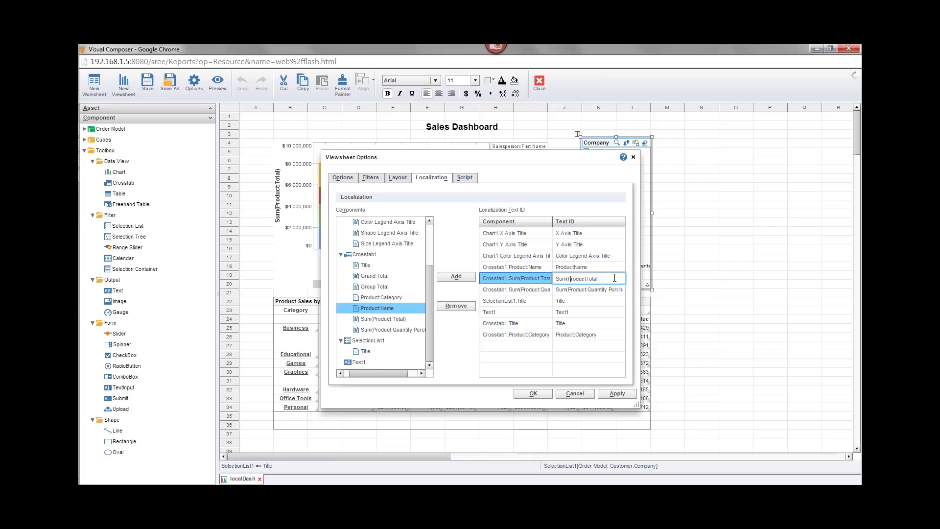
key(BackSpace)
click(593, 289)
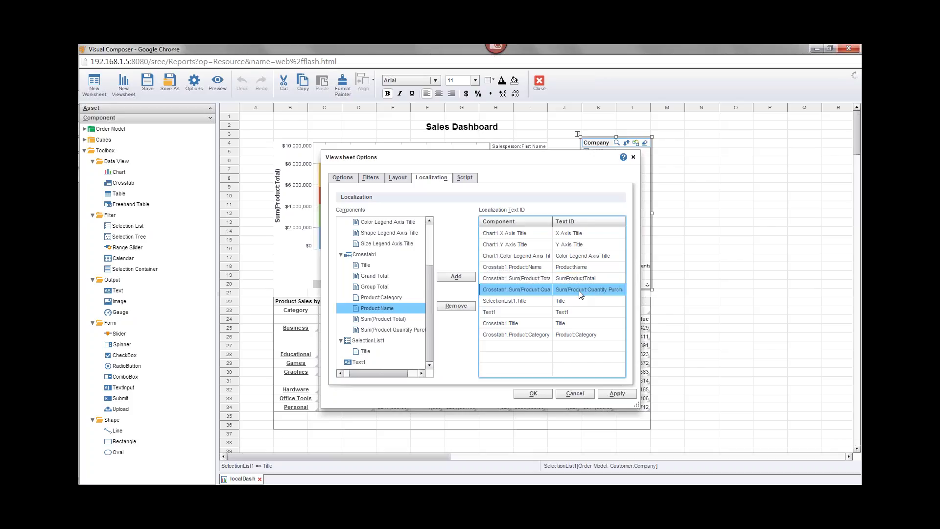
click(613, 290)
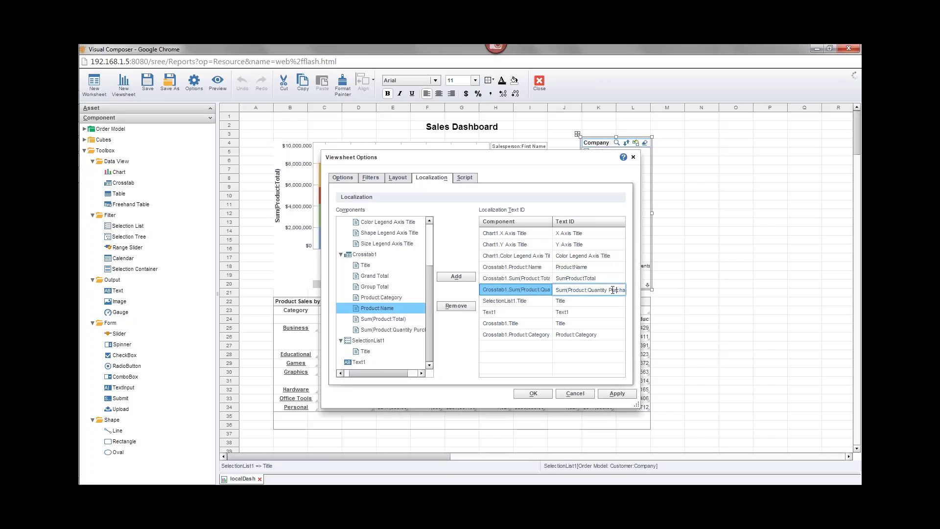
key(End)
key(BackSpace)
key(Left)
key(Left)
key(Left)
key(Left)
key(Left)
key(Left)
key(Left)
key(BackSpace)
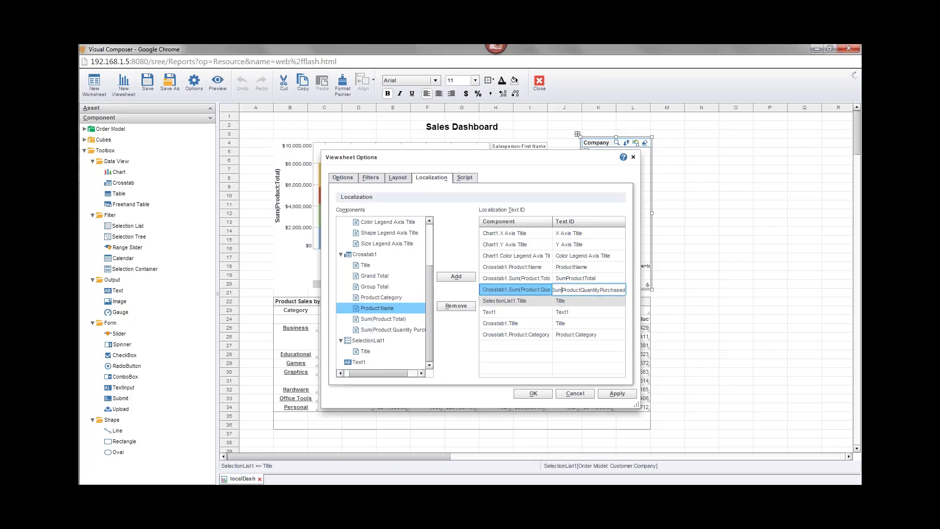
click(584, 303)
Rename the Product:Category Text ID to ProductCategory
click(581, 333)
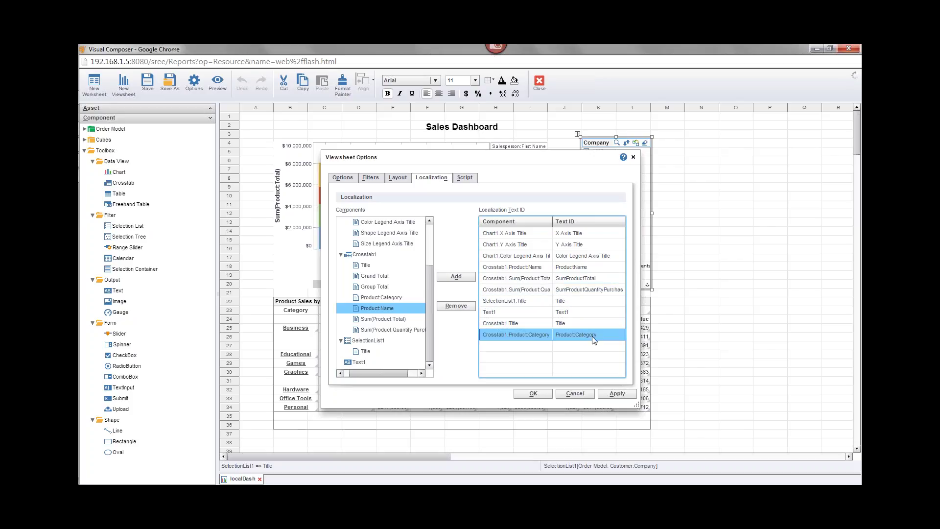
click(580, 334)
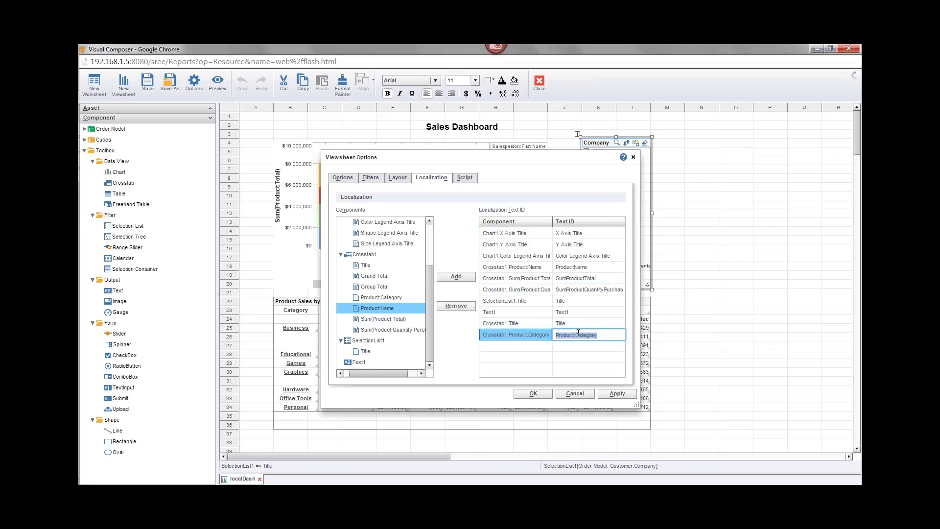
click(590, 334)
key(BackSpace)
drag(456, 158, 303, 151)
click(435, 273)
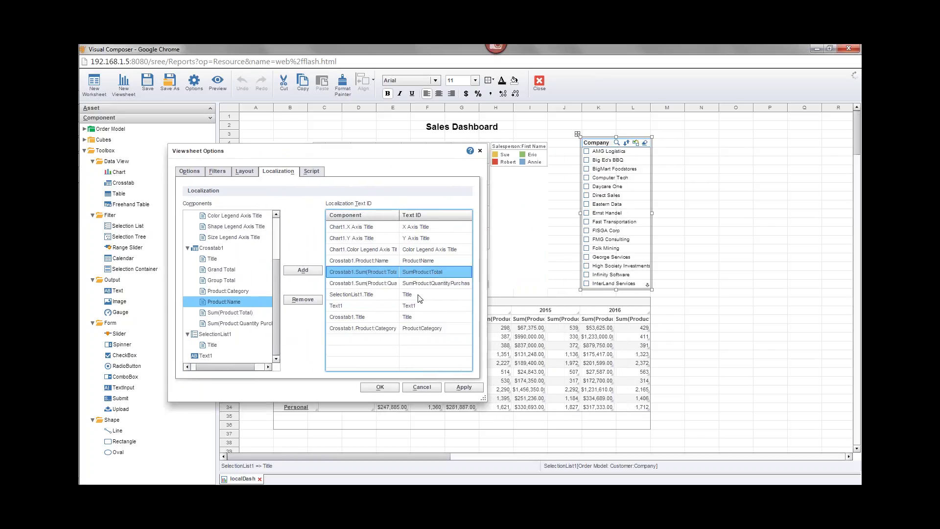
Apply the Text IDs with OK, then reopen Viewsheet Options
click(381, 386)
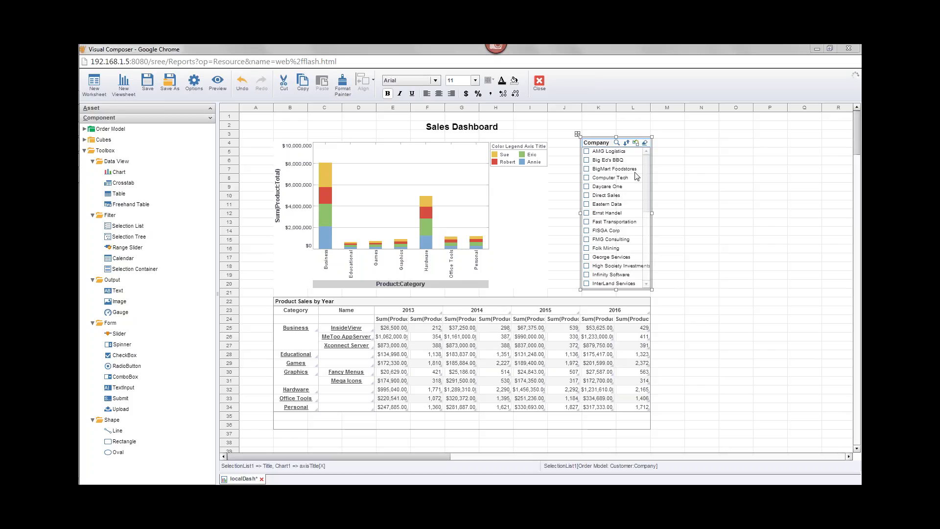
click(196, 90)
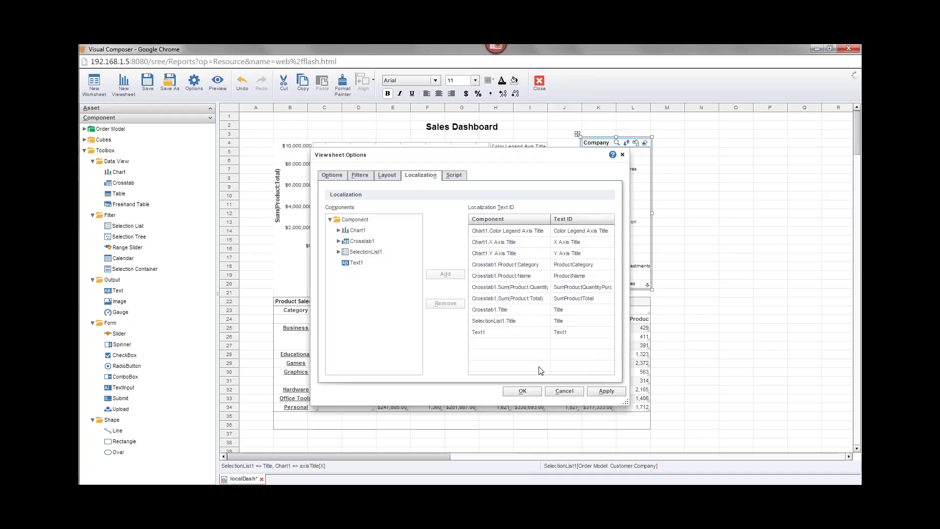
Change Crosstab1.Title's Text ID to CrosstabTitle
drag(509, 159, 342, 145)
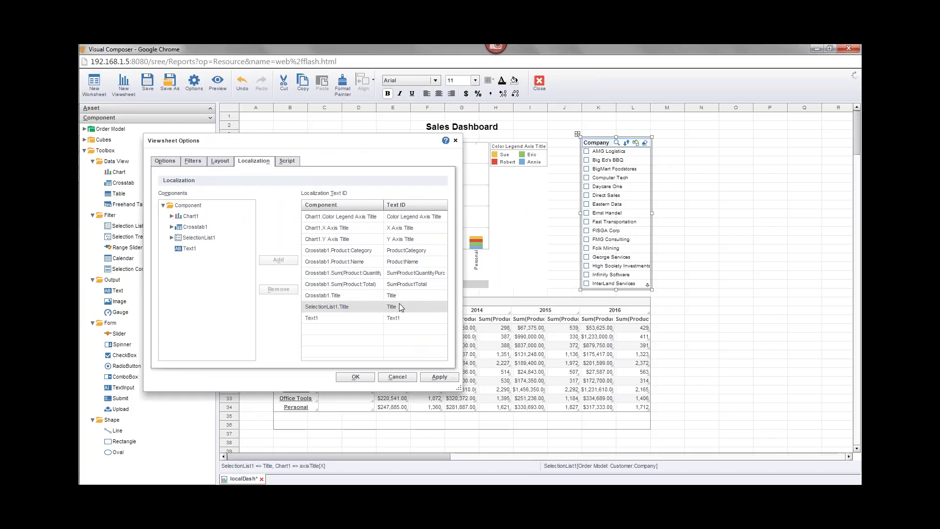
click(400, 296)
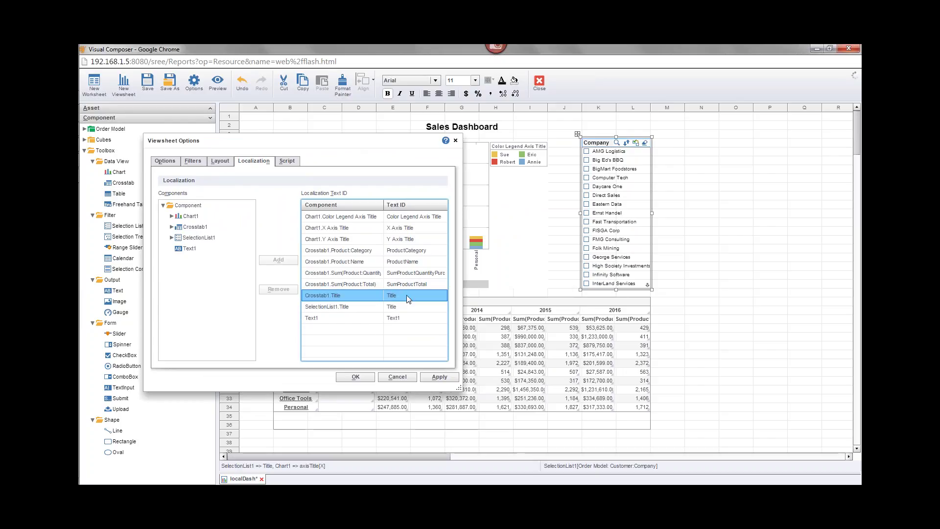
click(406, 299)
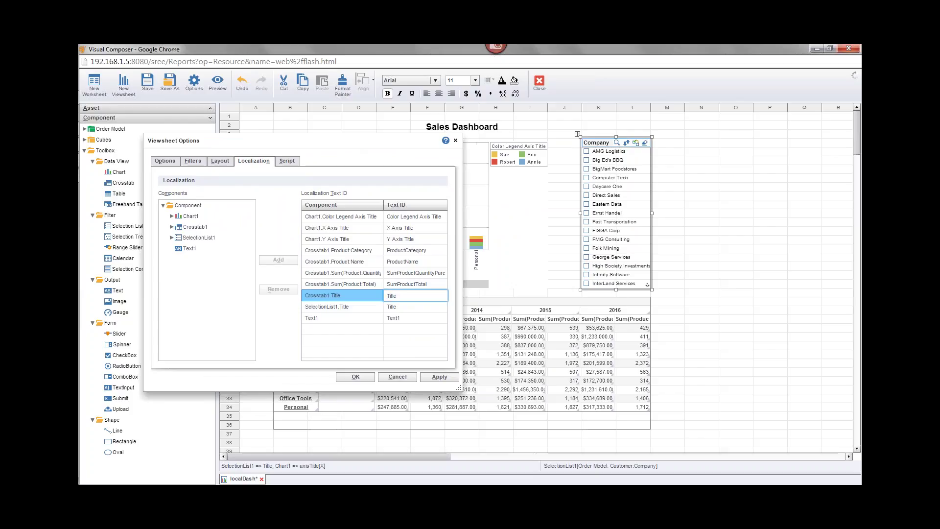
text(Crisstab)
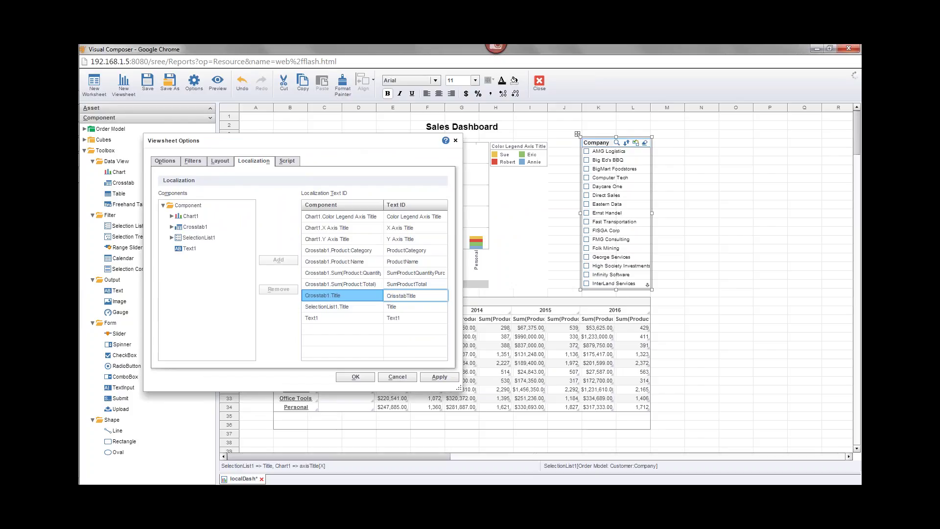
text(o)
text(o)
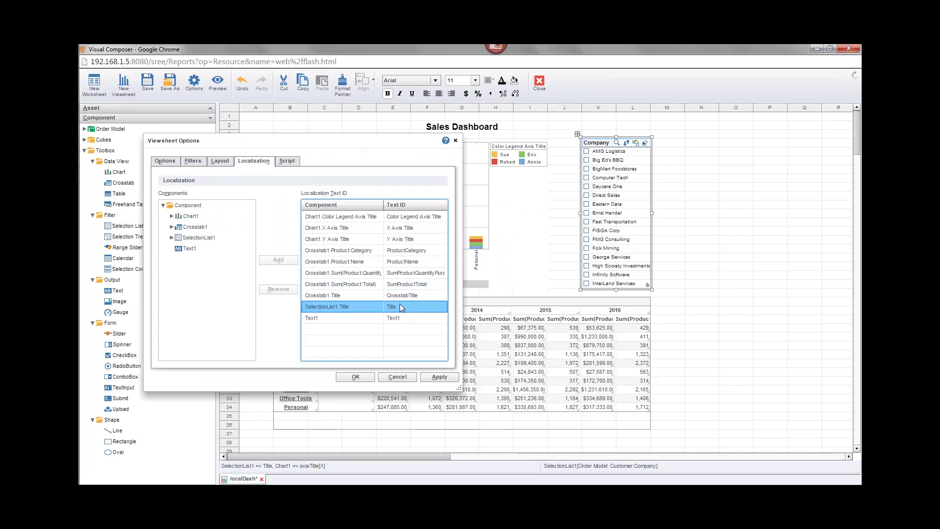
Prefix SelectionList1.Title's Text ID with 'SelectionList'
double_click(398, 307)
key(Home)
text(Select)
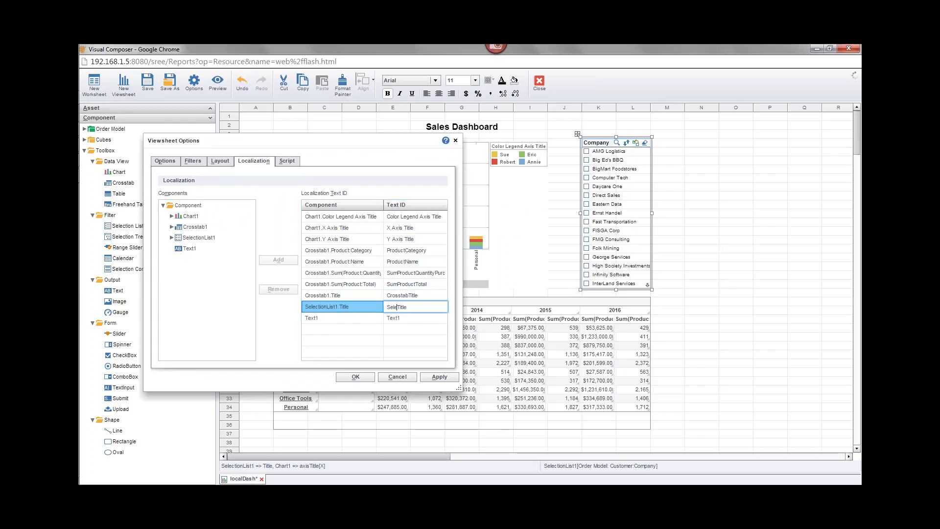
text(ionList)
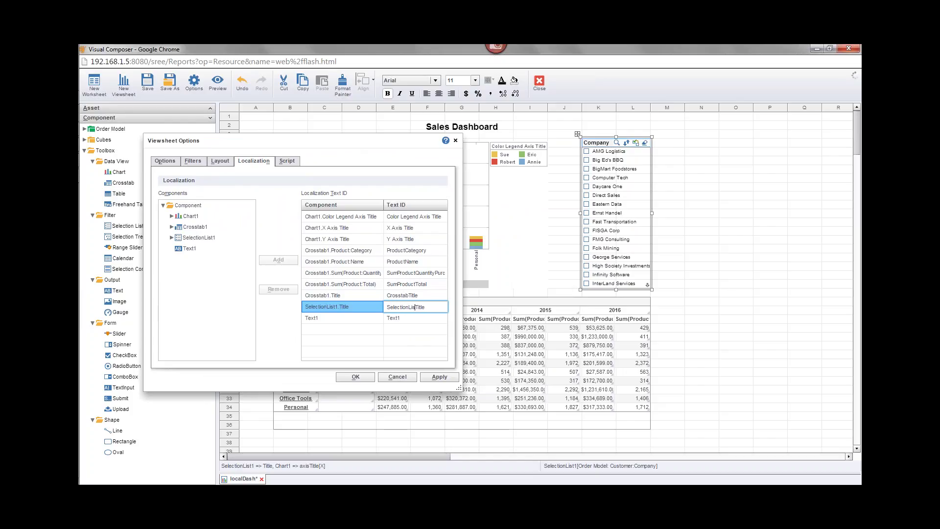
Commit SelectionListTitle as the selection list title's Text ID and shift the dialog left
click(405, 319)
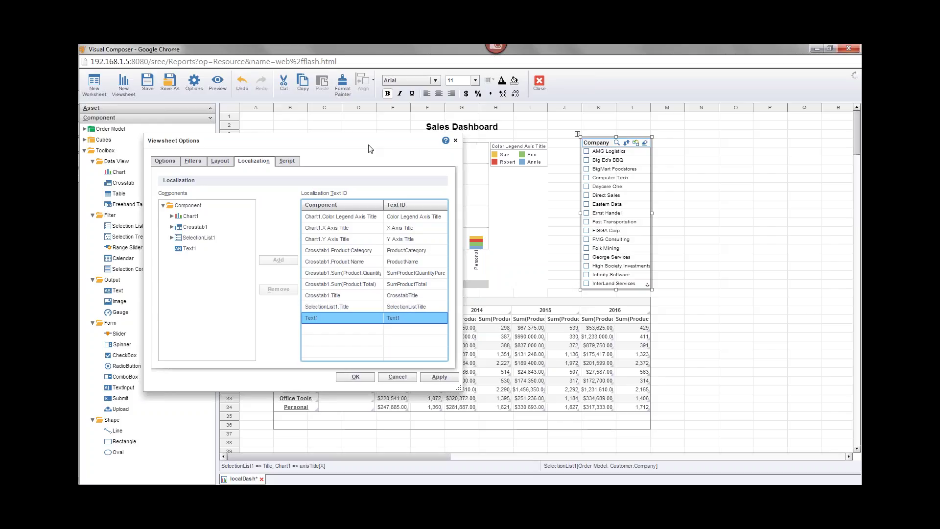
drag(369, 148, 320, 135)
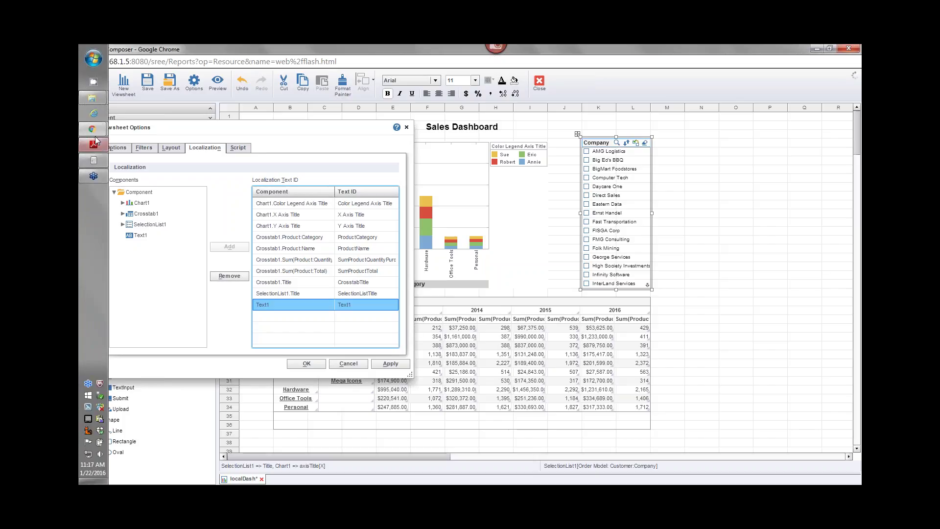
Open section 3.8.3 Localizing Reports, Viewsheets, Data Models/Queries and highlight the SreeBundle_{language}_{country}.properties pattern
mouse_move(92, 129)
click(161, 117)
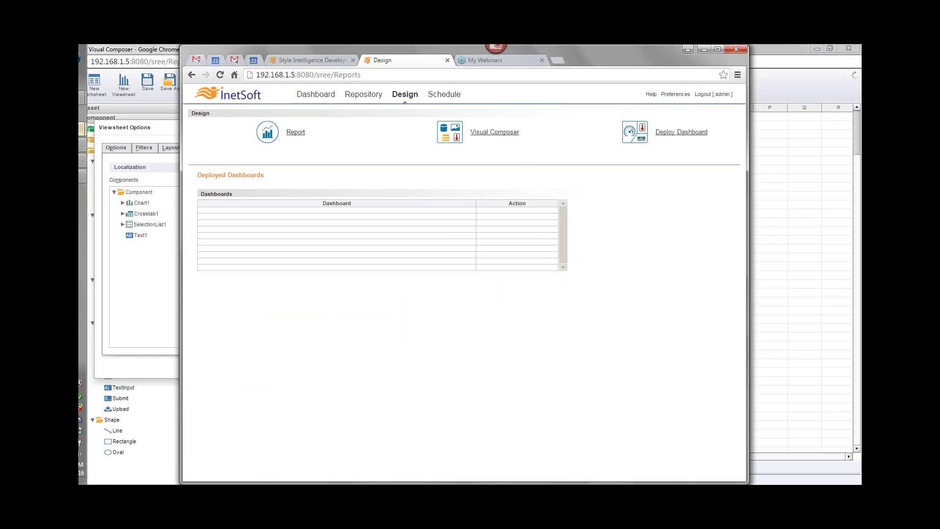
click(312, 60)
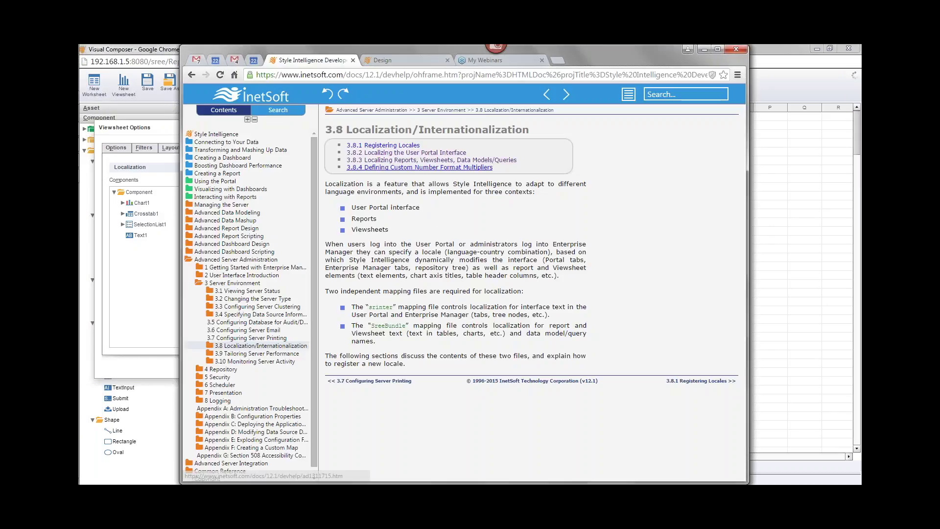
click(399, 160)
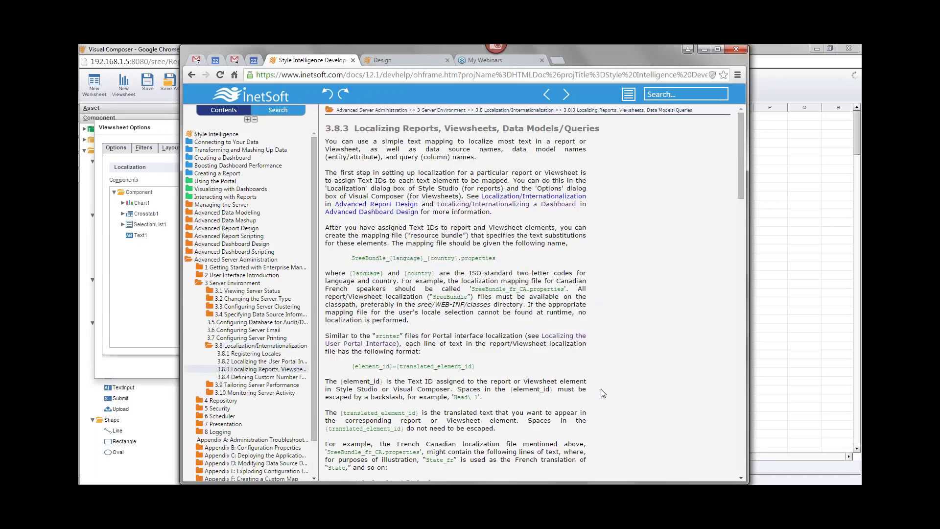
drag(351, 258, 497, 259)
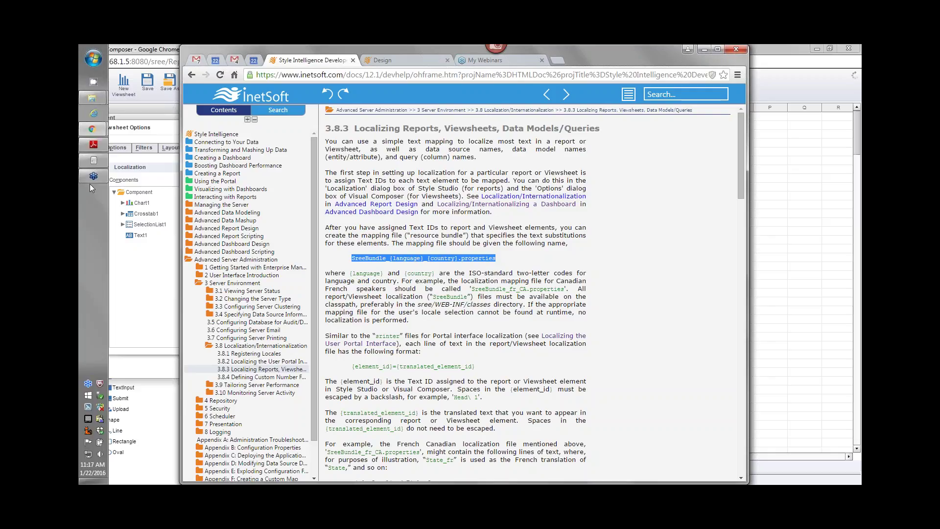
Bring the StyleIntelligence12.1 Explorer window forward and nudge it into place
click(100, 100)
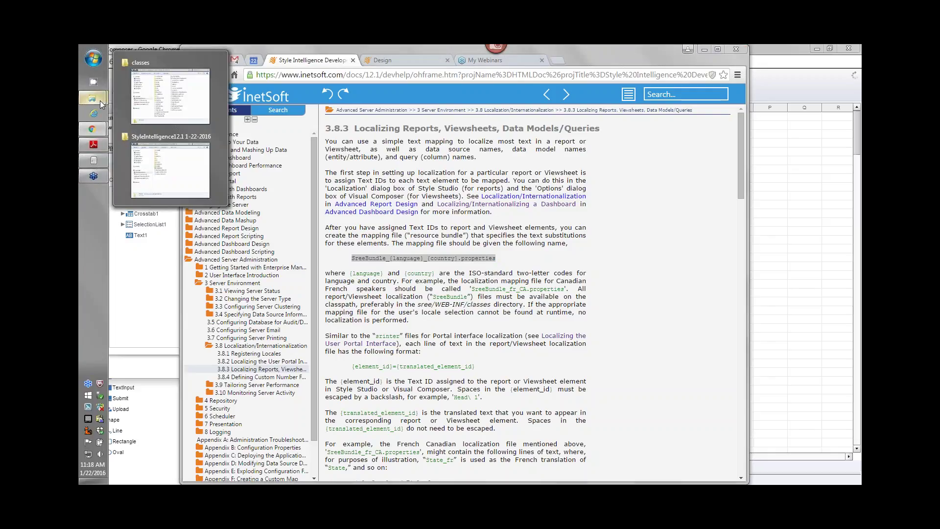
click(154, 103)
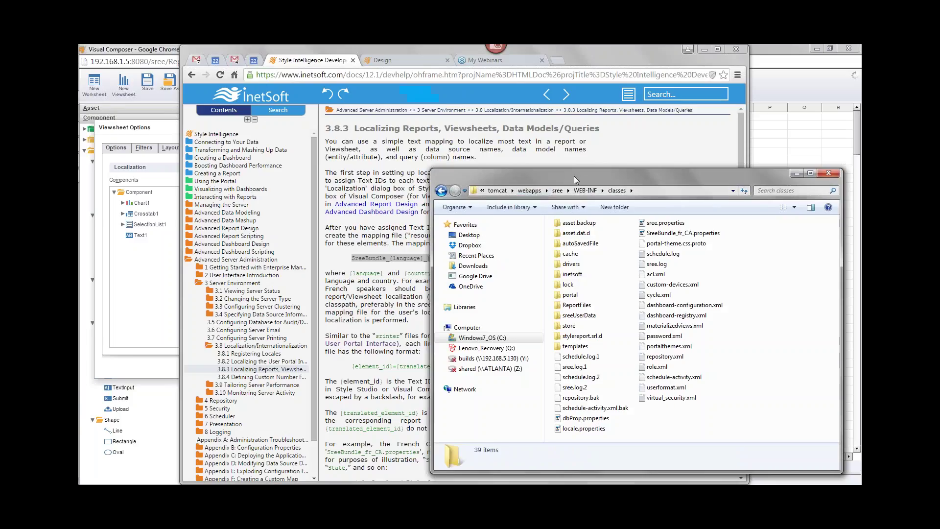
mouse_move(92, 98)
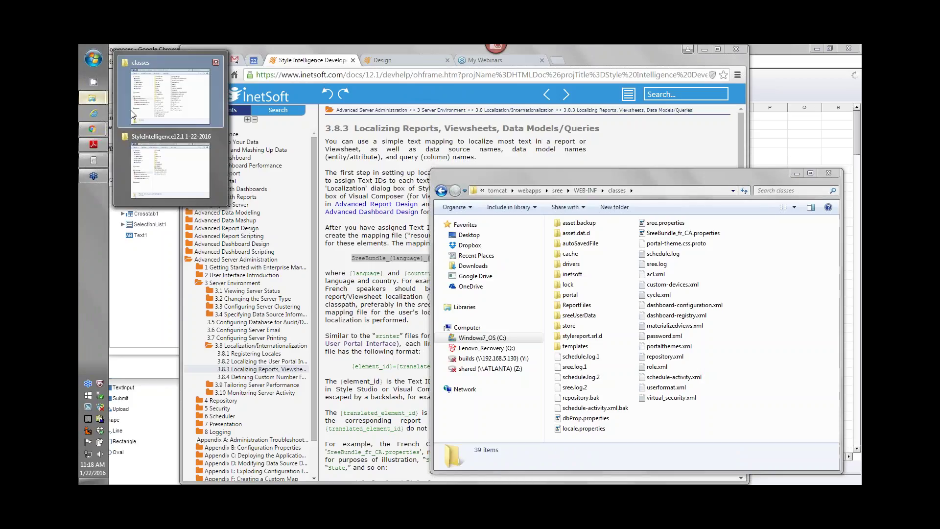
click(161, 164)
drag(615, 56, 603, 70)
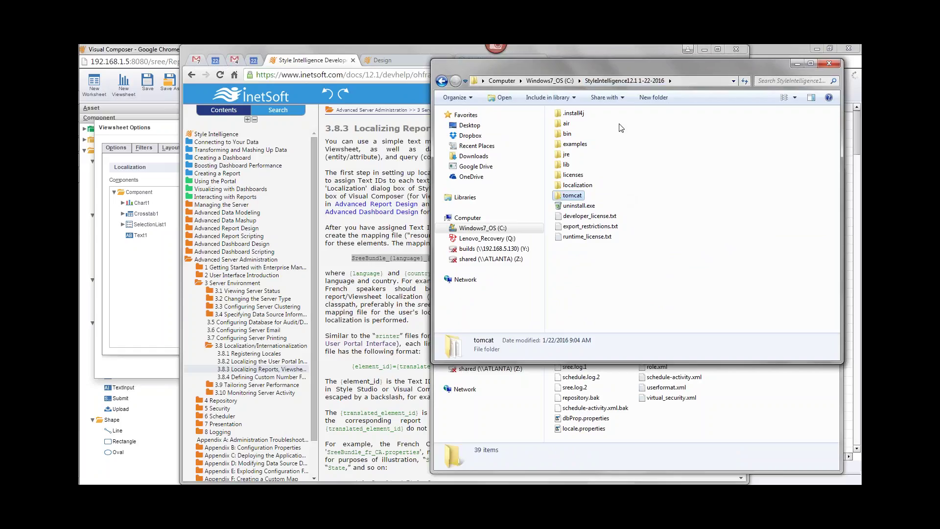
Navigate through tomcat, webapps, sree and WEB-INF into the classes folder
double_click(557, 197)
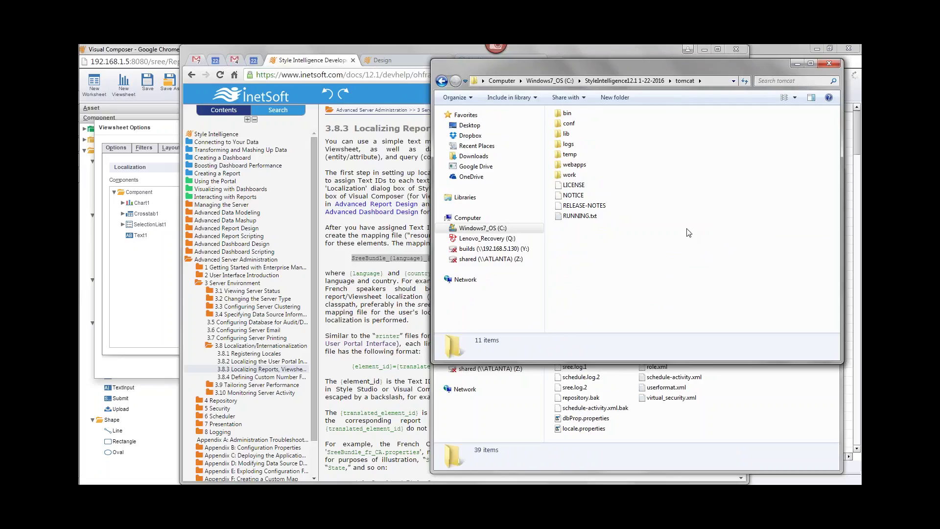
double_click(561, 165)
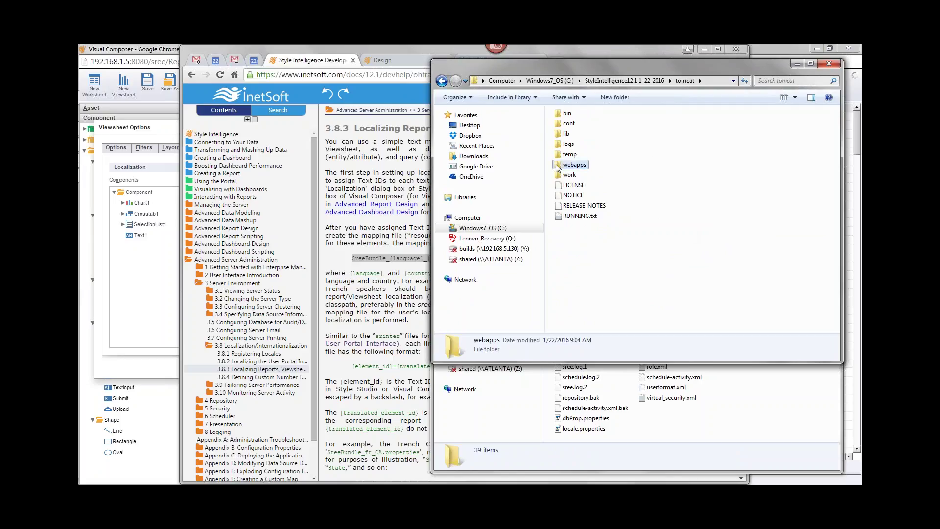
click(559, 114)
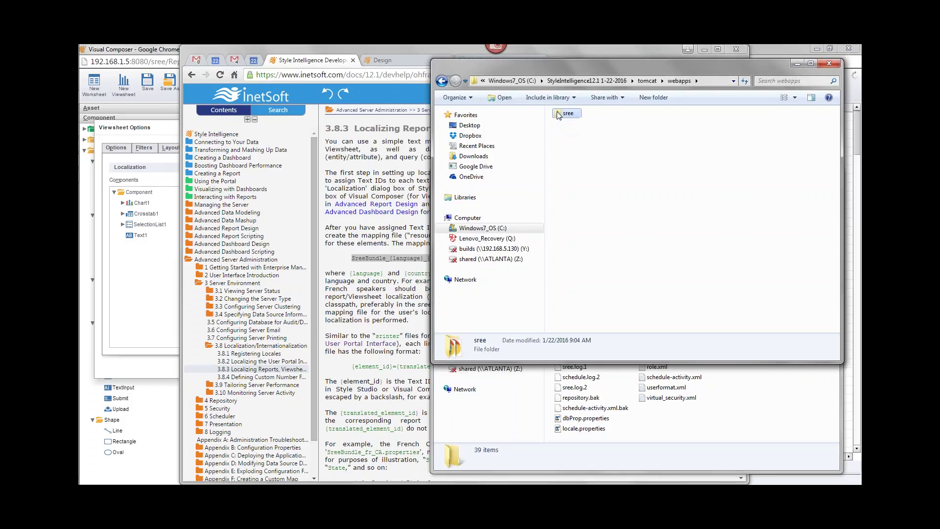
double_click(559, 115)
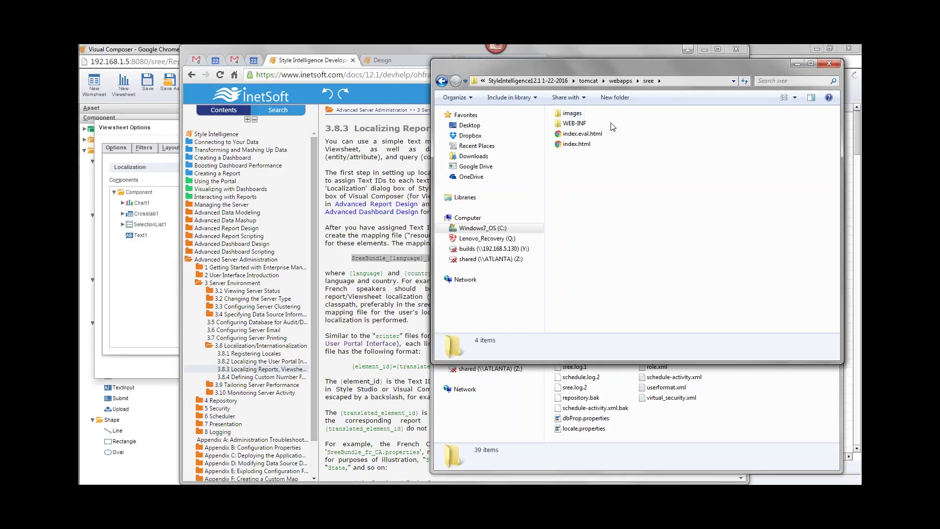
double_click(560, 125)
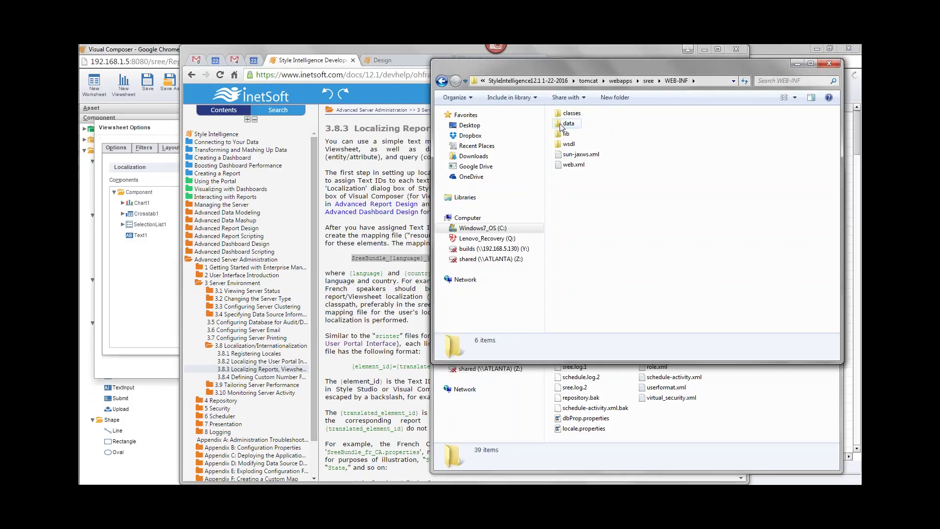
double_click(560, 115)
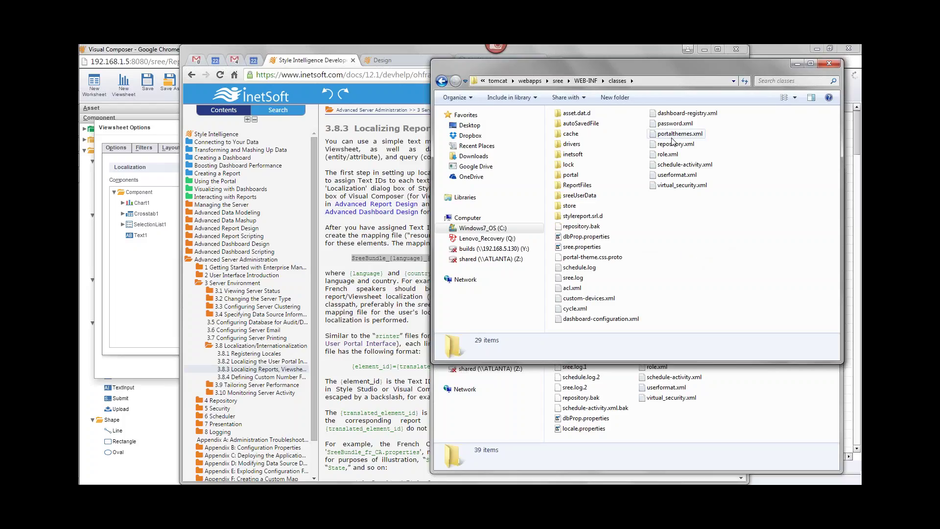
Create a new file named SreeBundle_fr_CA.properties, accepting the change of extension from .txt
right_click(672, 238)
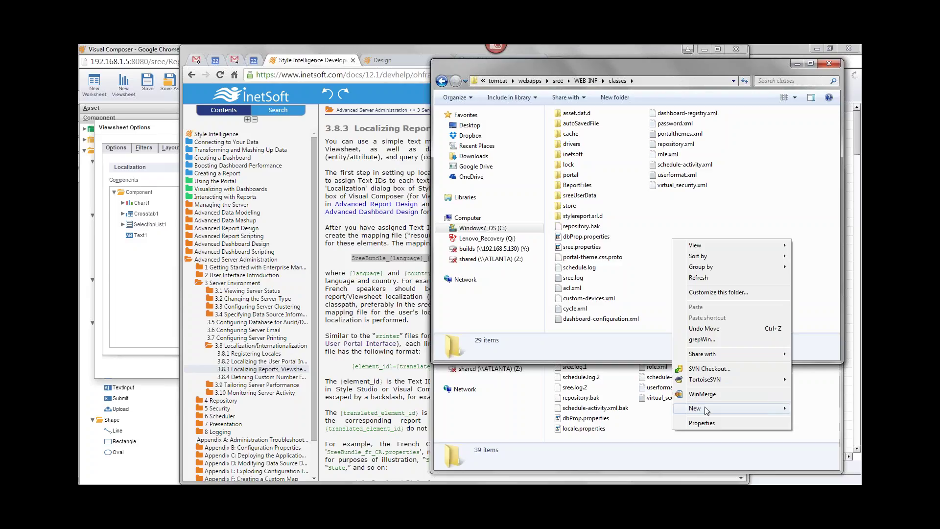
mouse_move(706, 410)
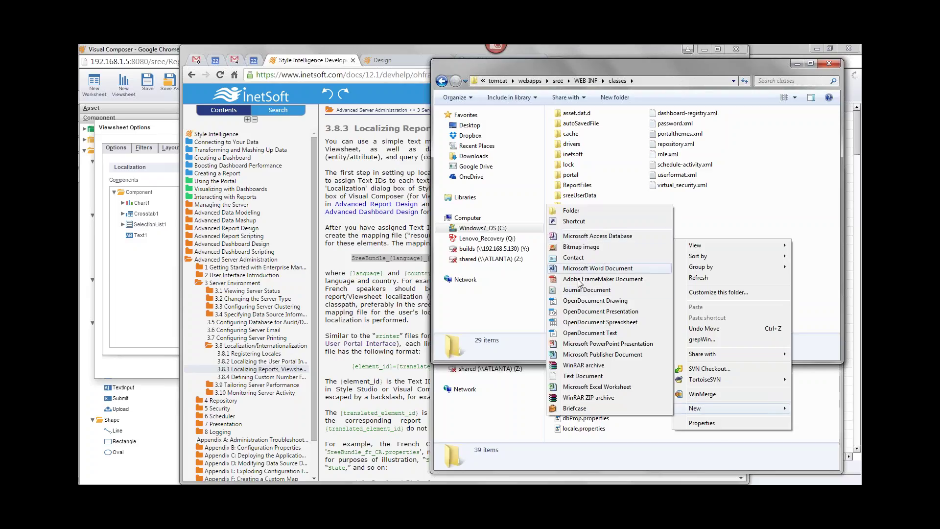
click(592, 376)
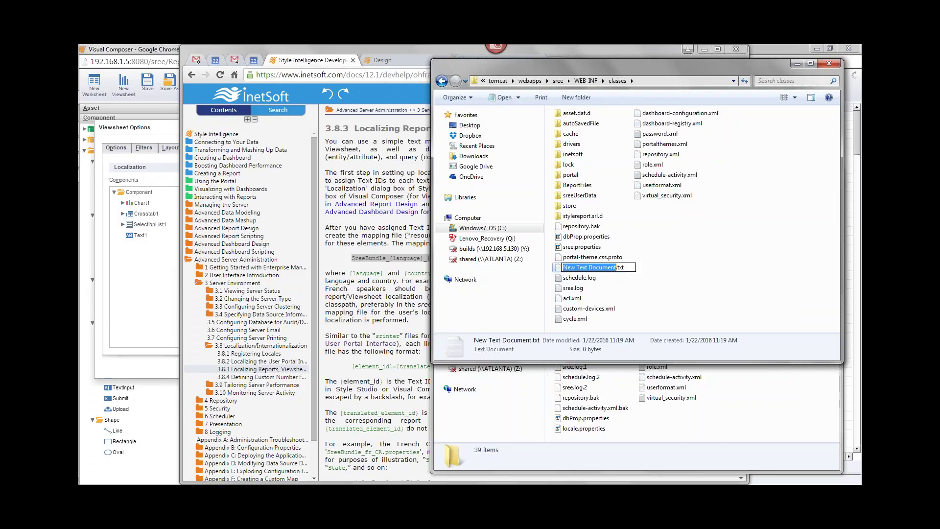
text(Sree)
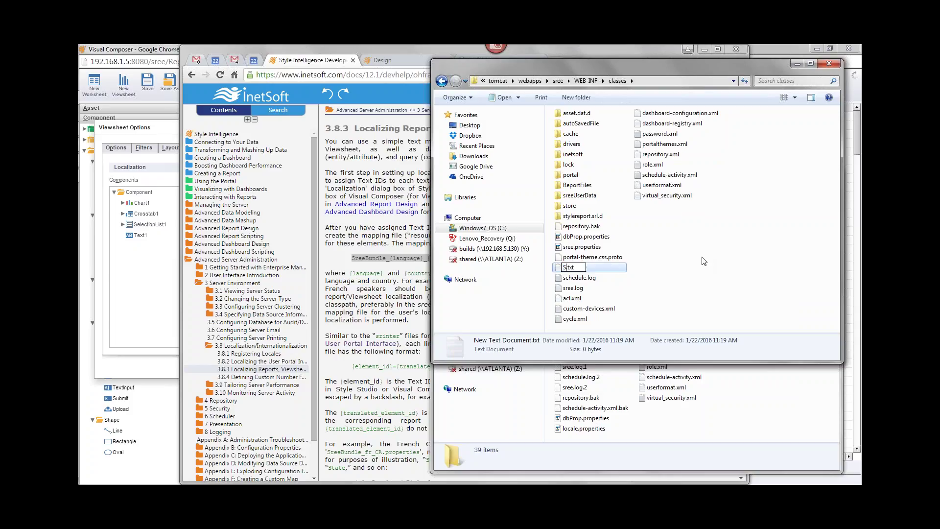
text(Bundle_fr_CA)
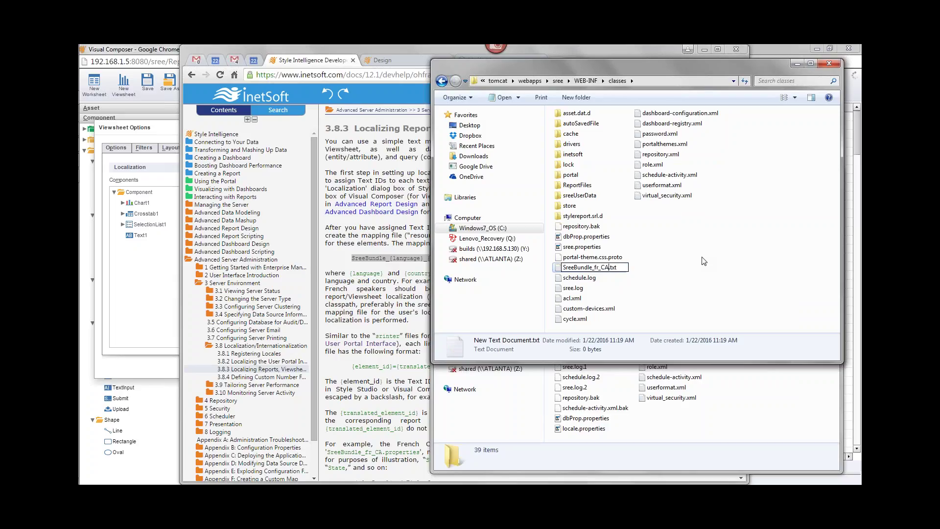
key(Delete)
key(Delete)
key(Delete)
text(properties)
key(Return)
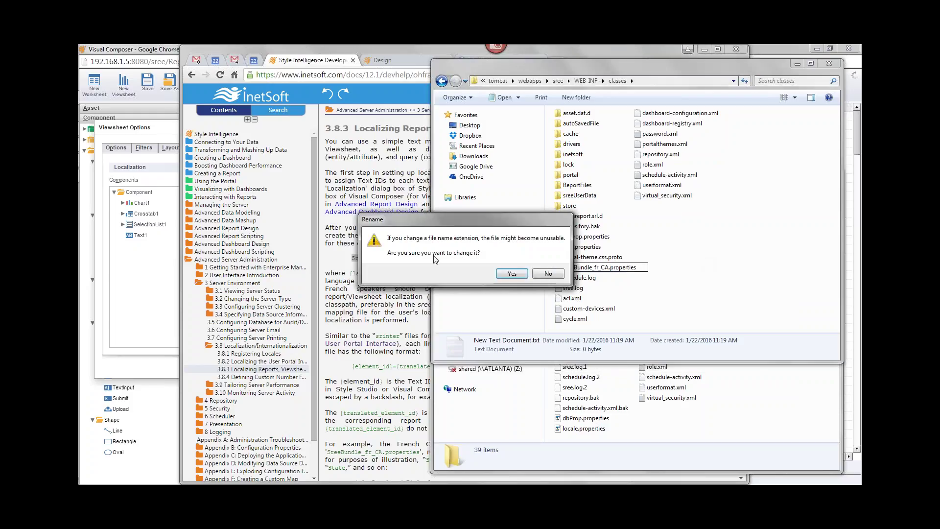
click(519, 276)
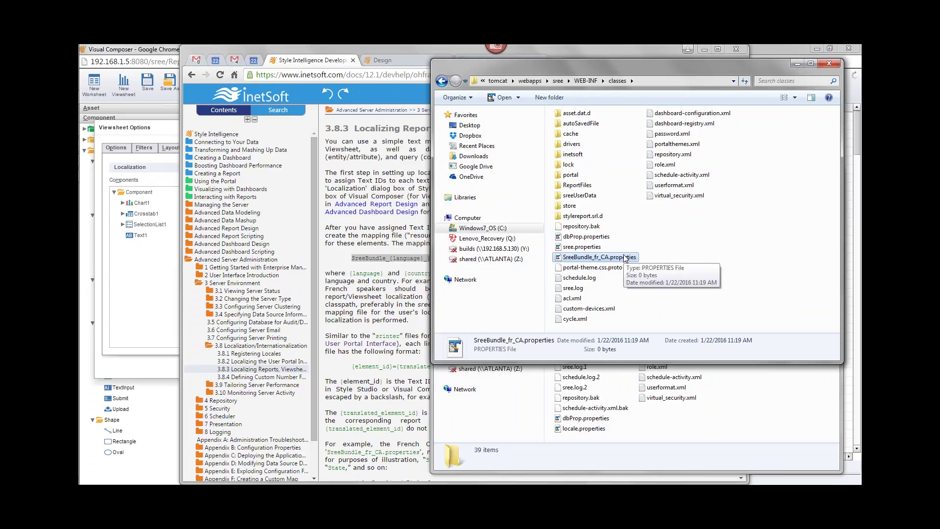
click(168, 120)
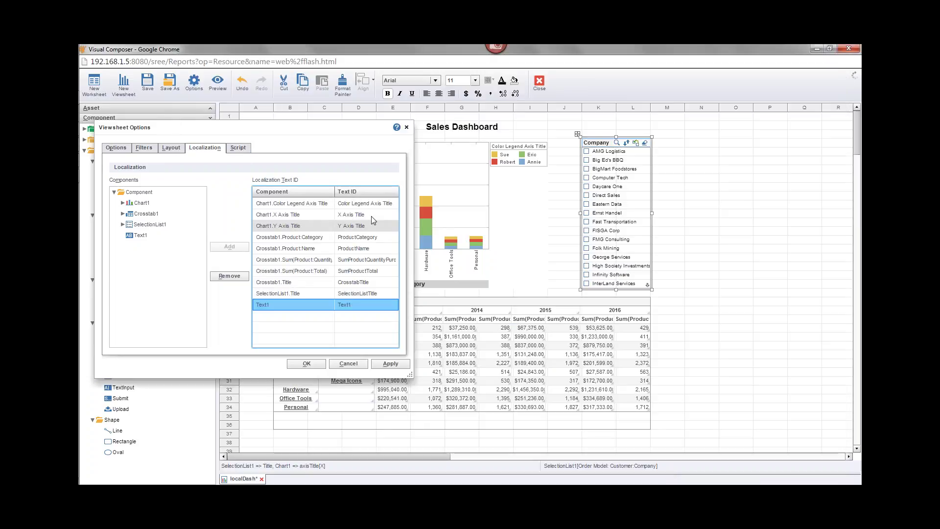
Switch to the classes folder window and open SreeBundle_fr_CA.properties with Notepad++
mouse_move(79, 169)
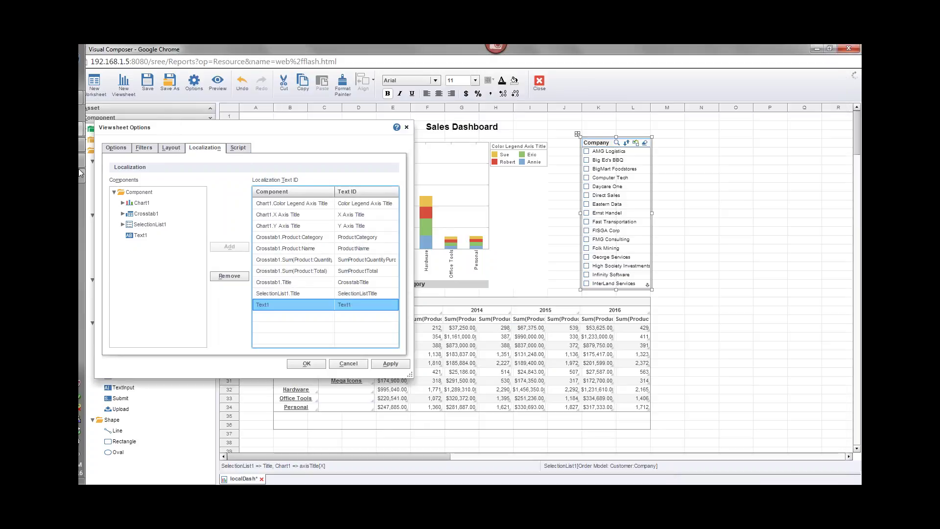
click(85, 150)
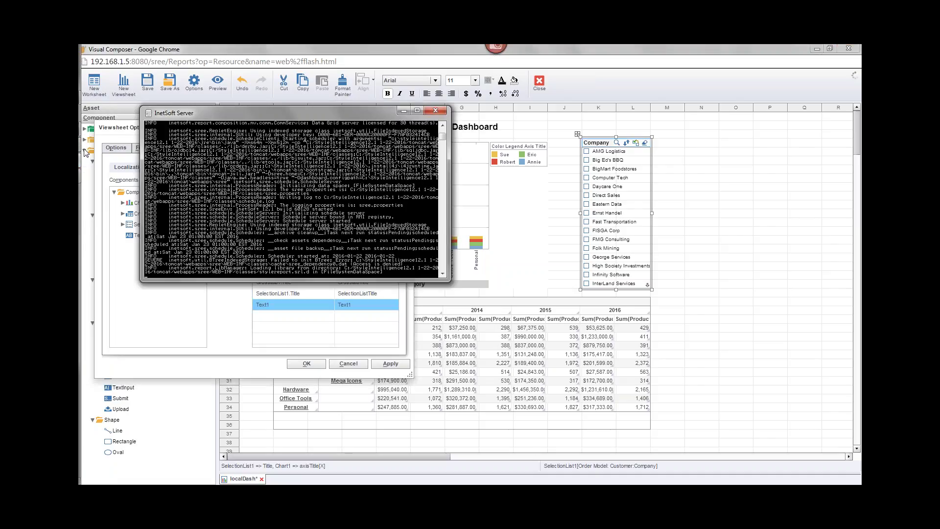
mouse_move(95, 98)
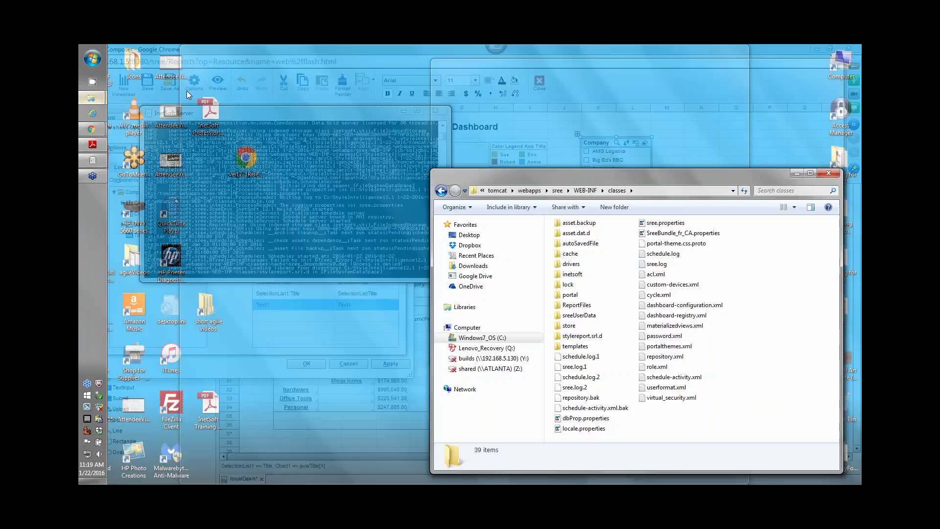
click(187, 91)
click(98, 99)
click(153, 136)
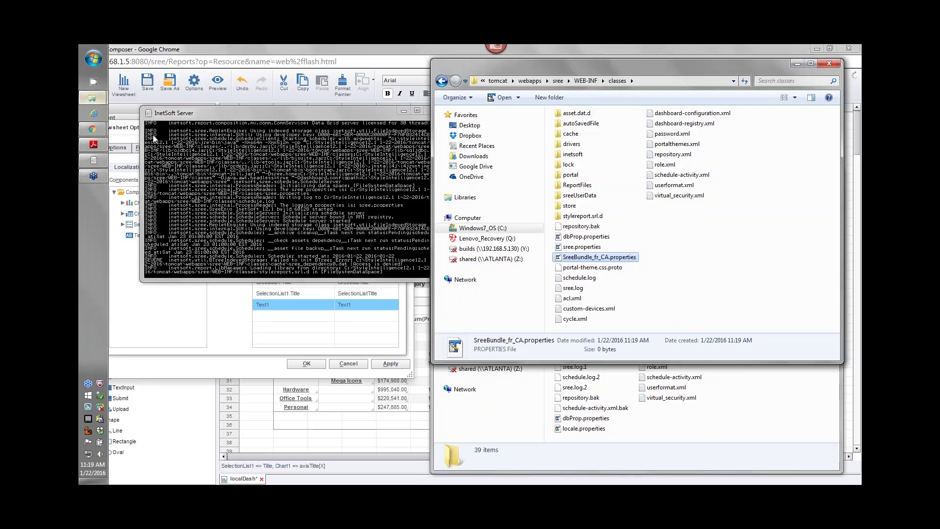
right_click(560, 260)
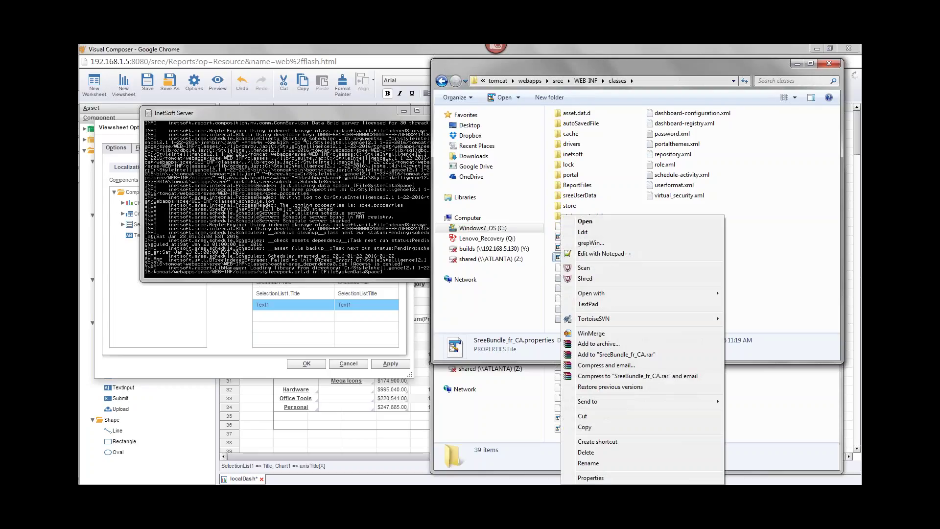
click(701, 271)
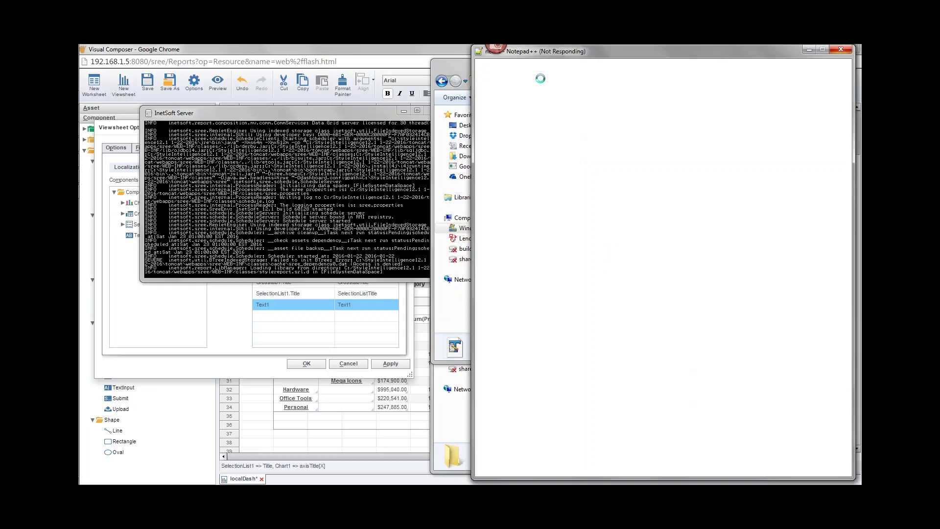
Reposition the Notepad++ window up and to the right
click(840, 50)
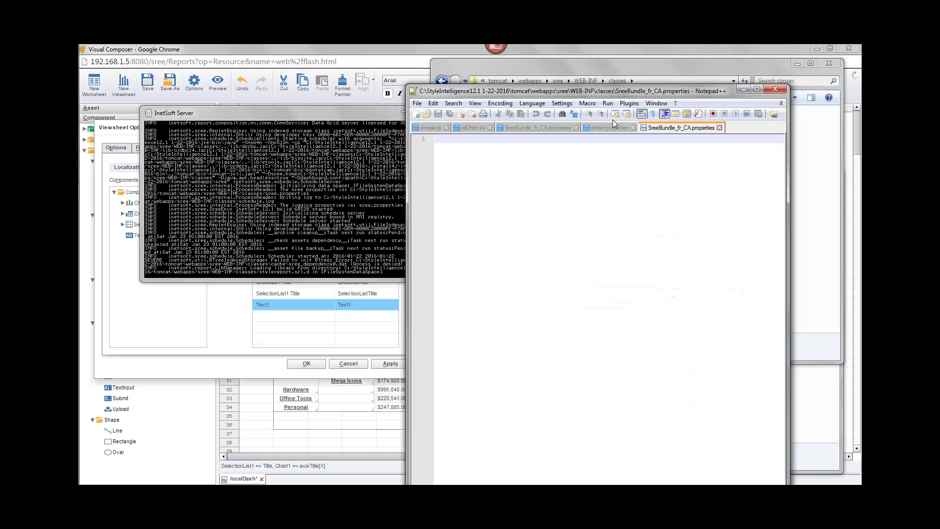
drag(491, 91, 520, 91)
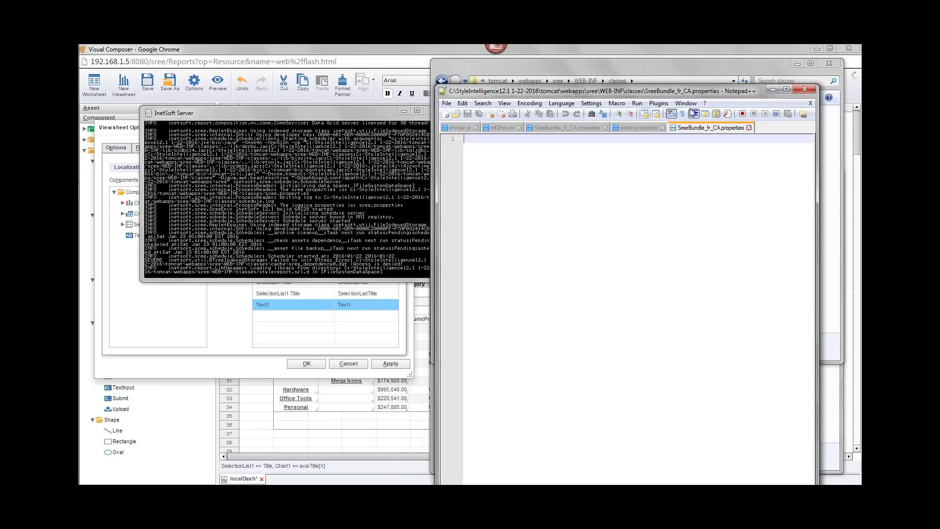
drag(605, 91, 635, 53)
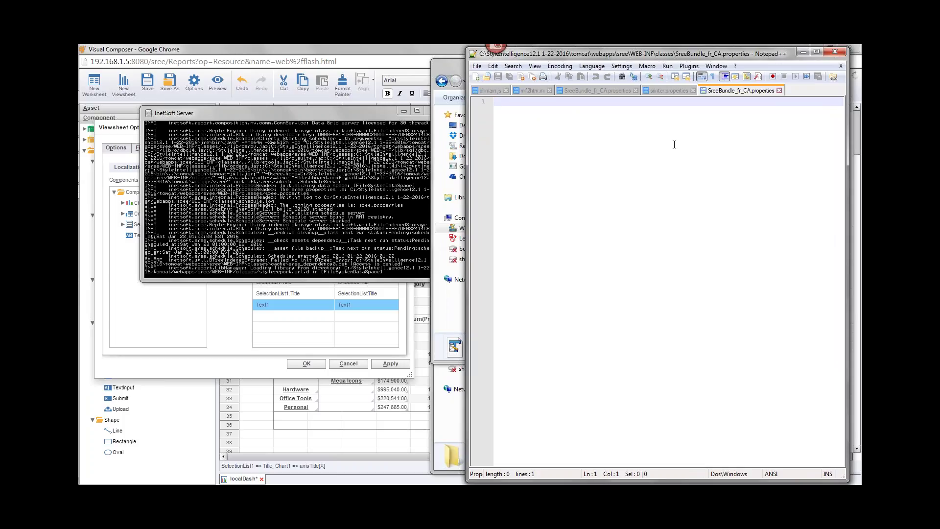
Copy the ten French lines from the older SreeBundle_fr_CA.properties and paste them into the new file
click(601, 92)
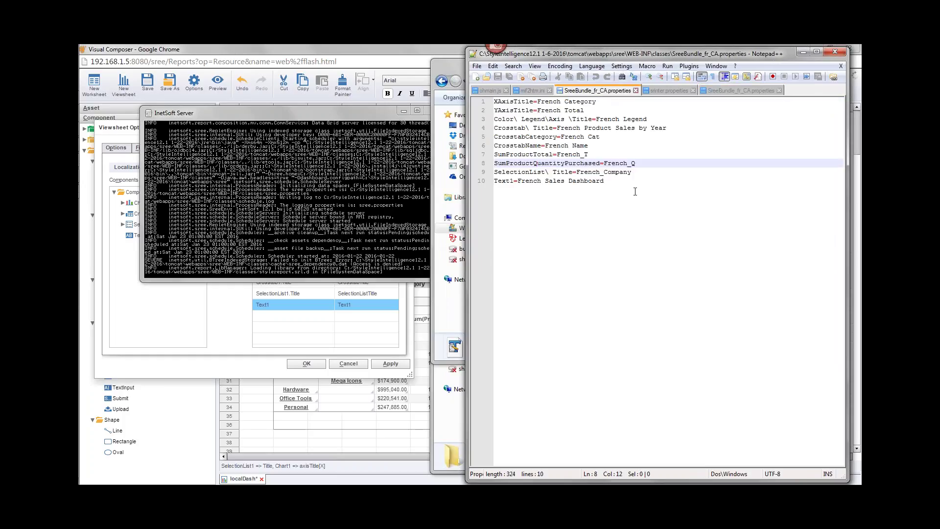
drag(635, 191, 447, 98)
key(ctrl+c)
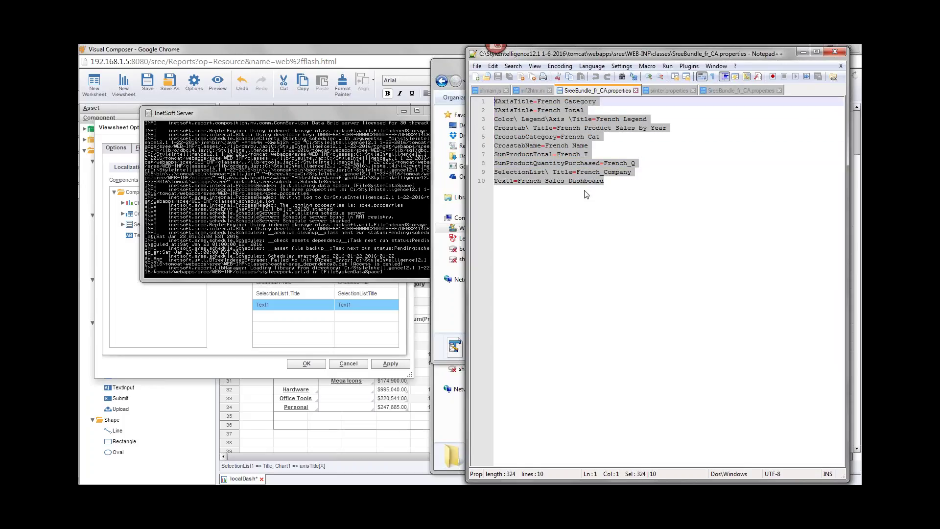
click(636, 91)
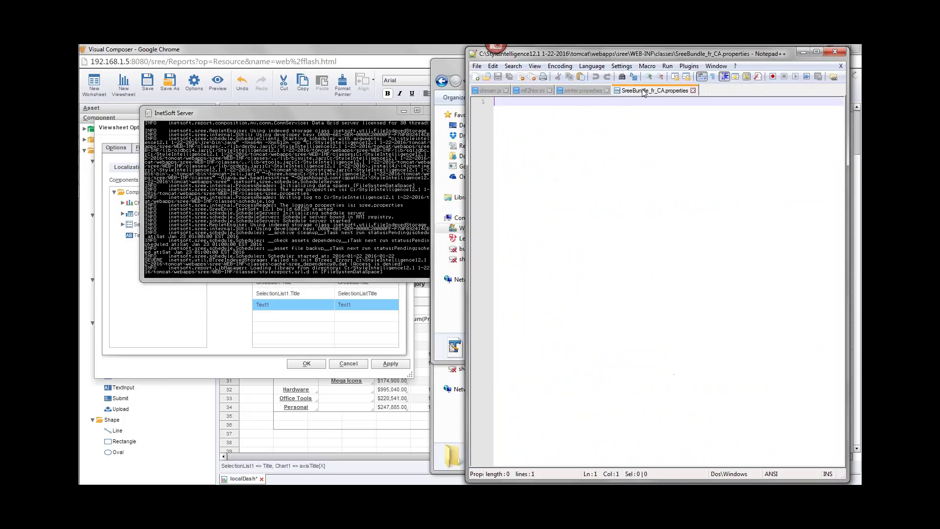
key(ctrl+v)
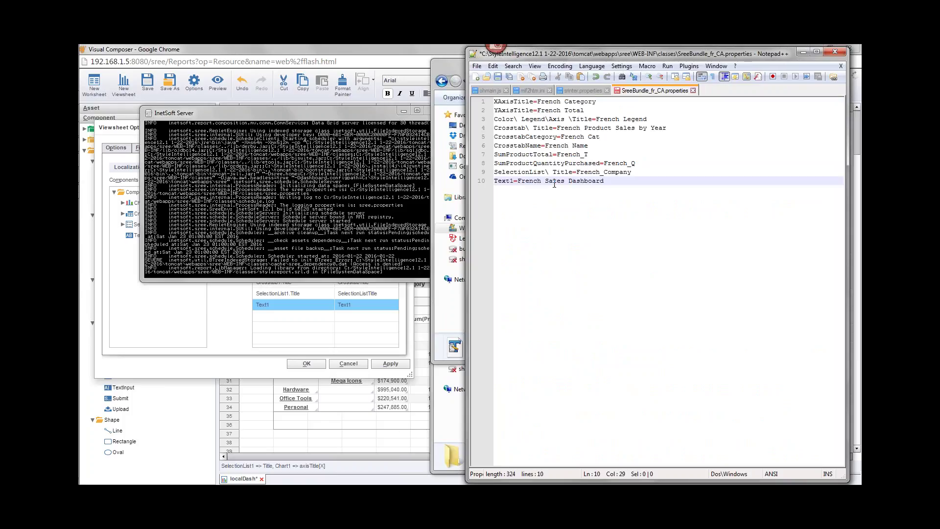
click(505, 102)
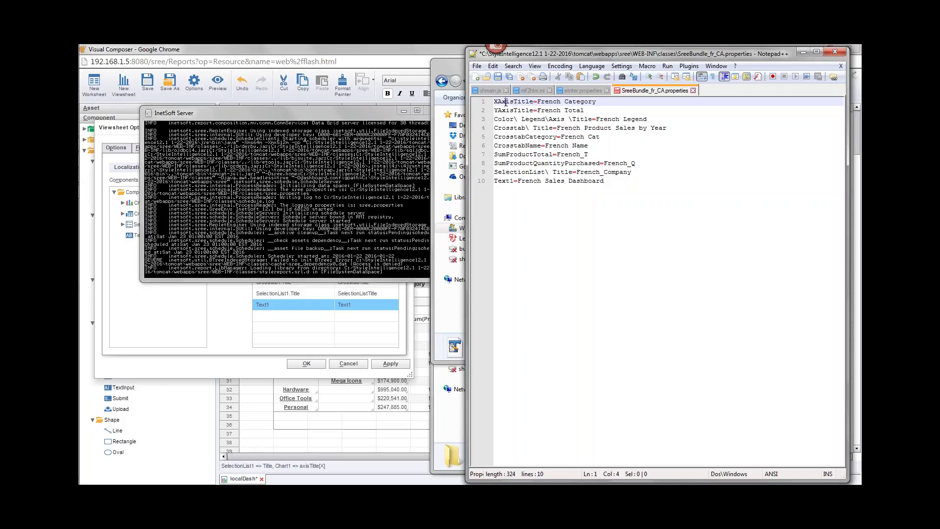
double_click(505, 103)
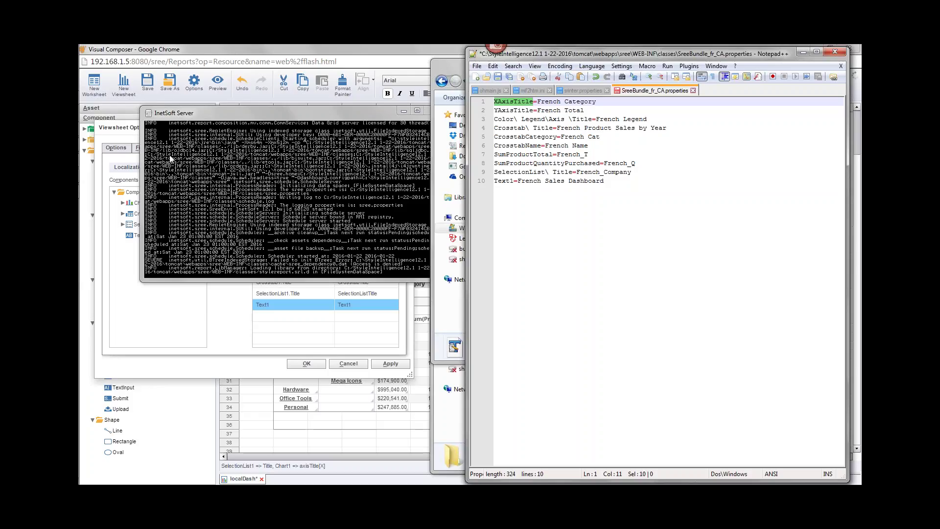
click(137, 131)
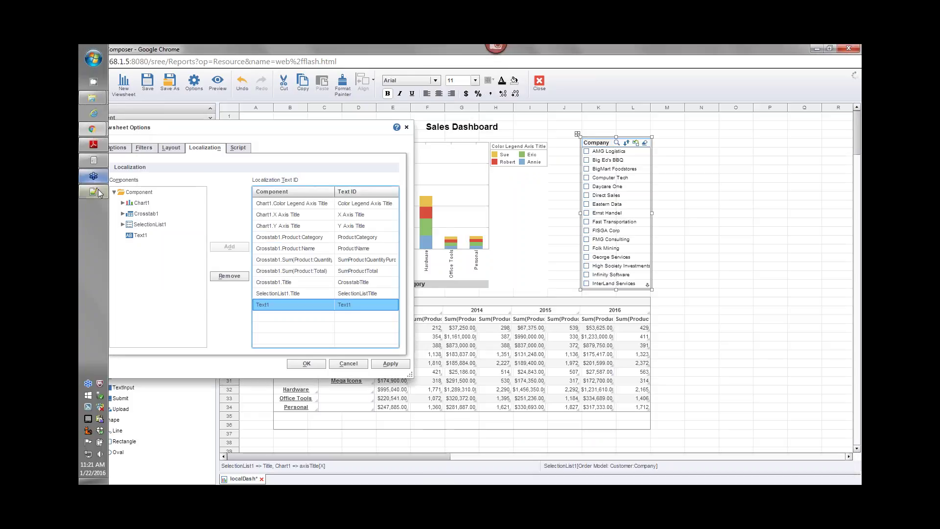
Insert '\ Axis\ ' after X on line 1 so the key reads X\ Axis\ Title=French Category
click(93, 193)
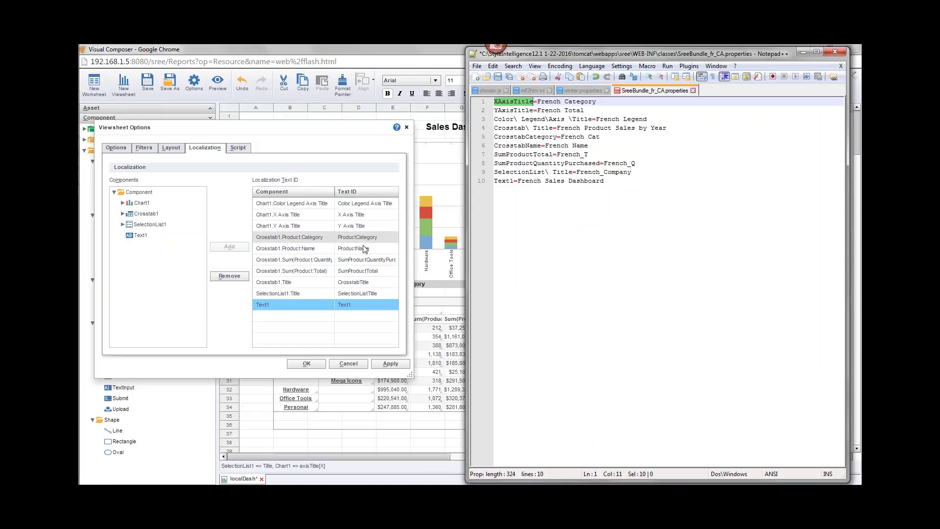
click(498, 102)
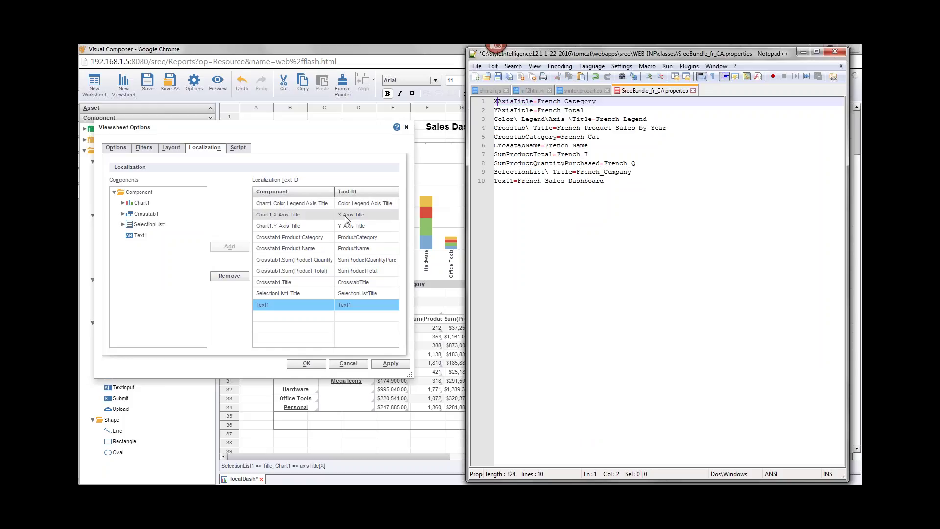
text(\ Axis)
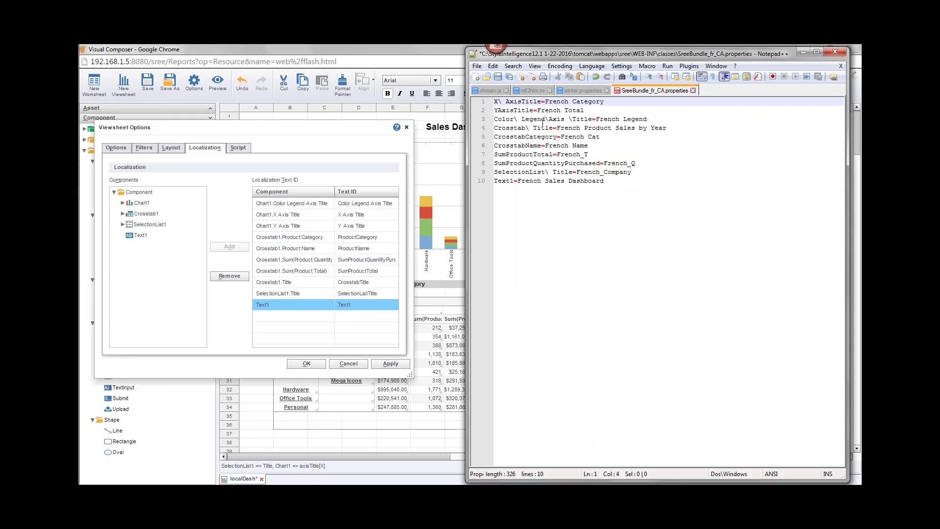
text(\)
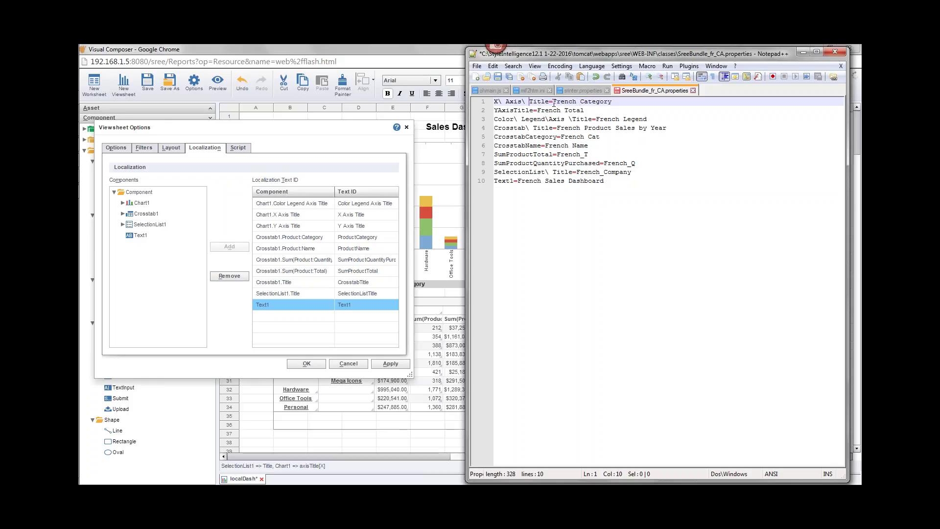
drag(552, 101, 617, 100)
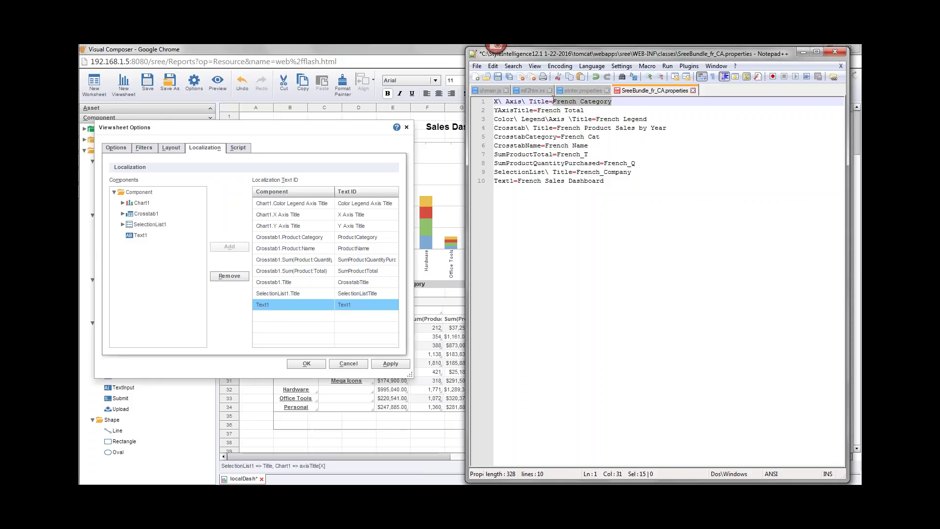
drag(552, 101, 616, 101)
click(355, 143)
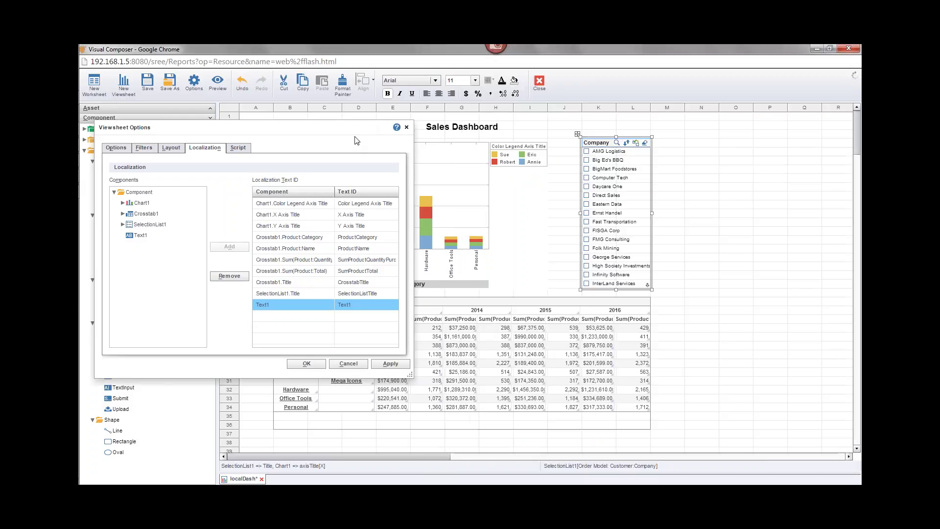
Shift the Viewsheet Options dialog to uncover the chart, then bring the properties file back
drag(351, 137, 288, 151)
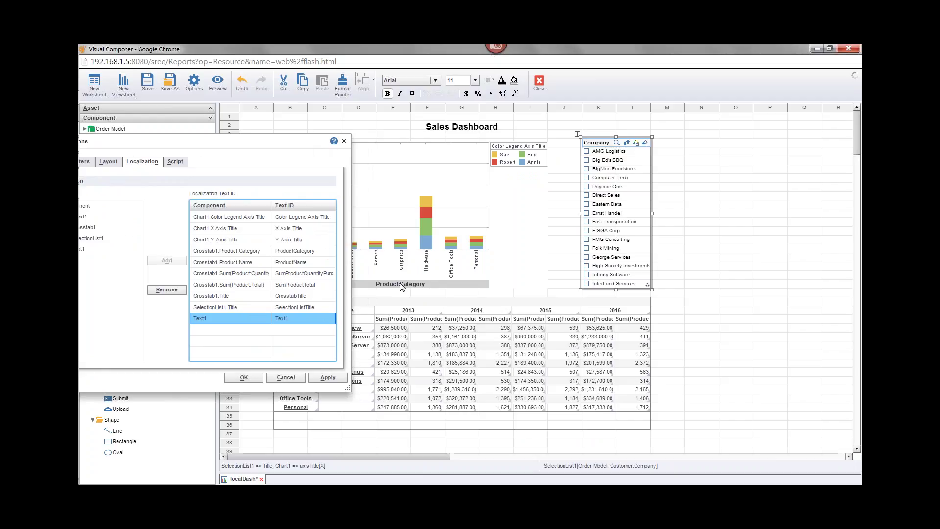
drag(304, 144, 353, 142)
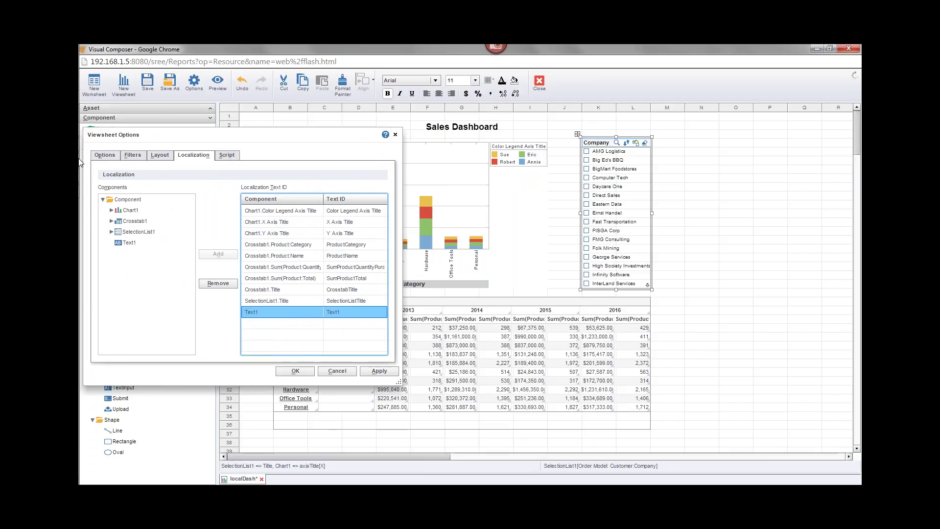
mouse_move(81, 162)
mouse_move(100, 132)
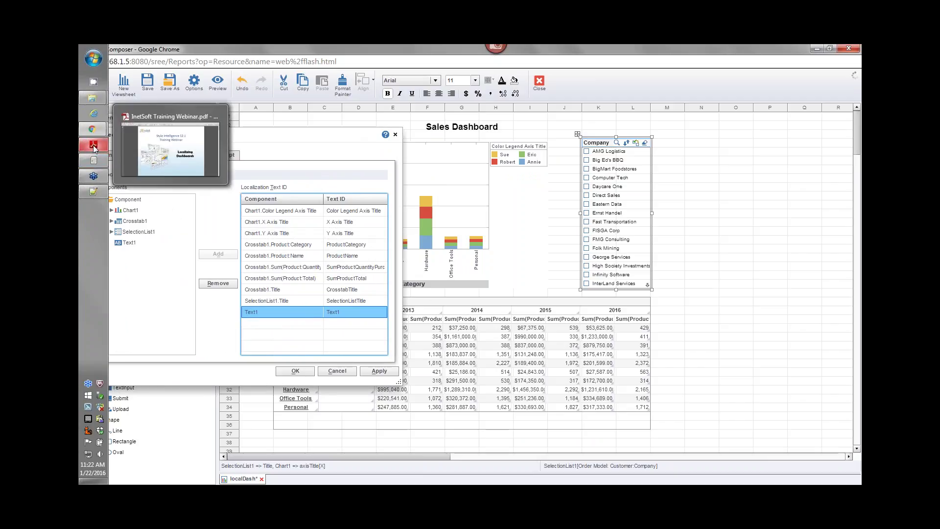
mouse_move(95, 99)
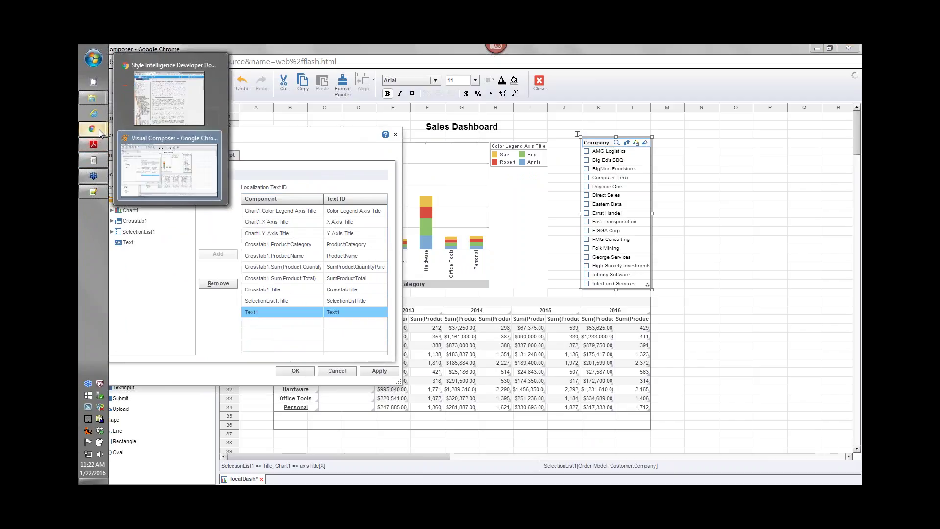
click(94, 192)
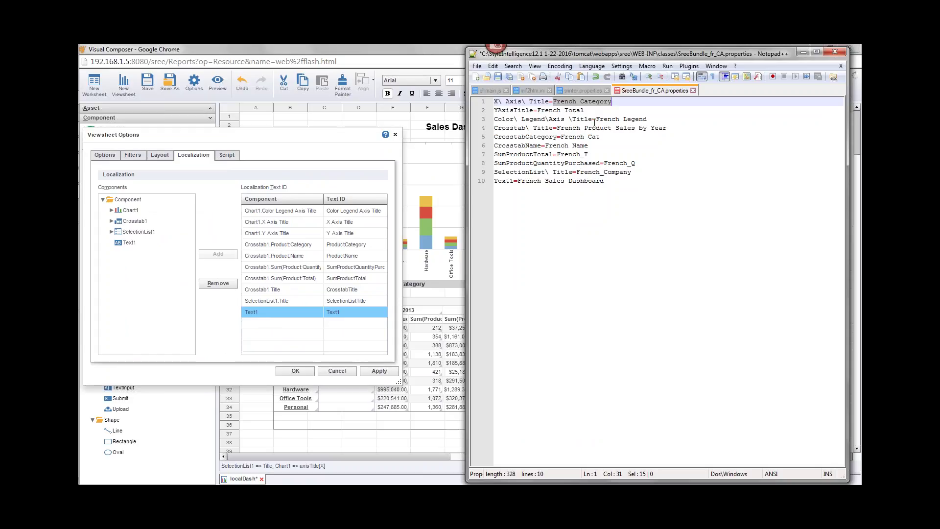
Change line 2's key to Y\ Axis\ Title and fix the escaped space in Color\ Legend\ Axis
click(592, 102)
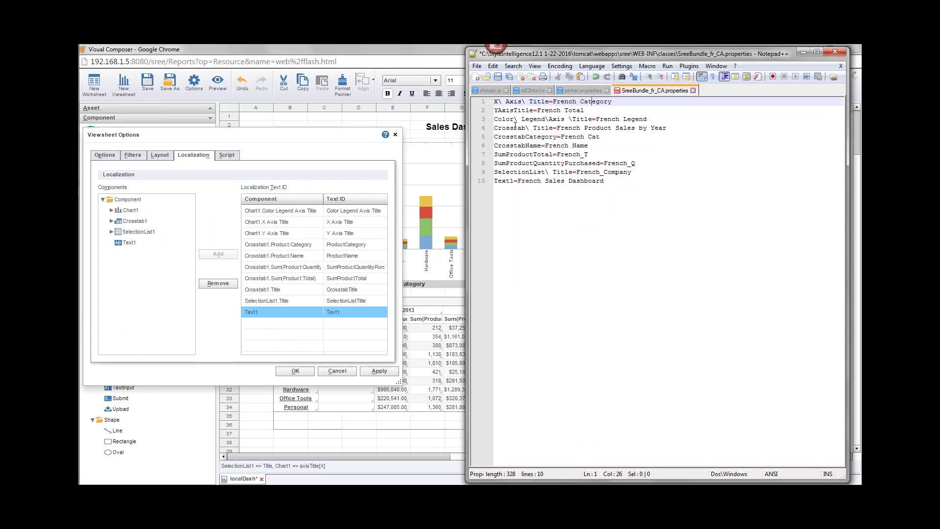
click(497, 109)
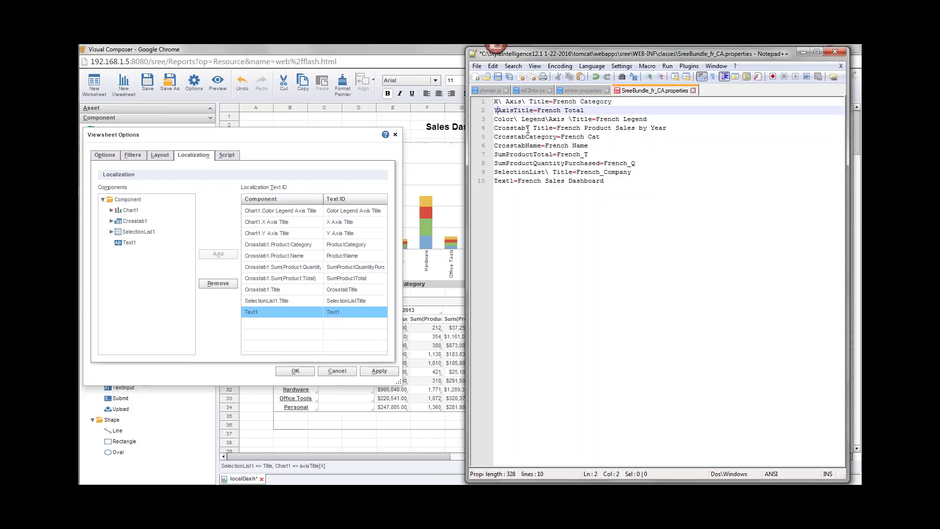
text(\ Axis\)
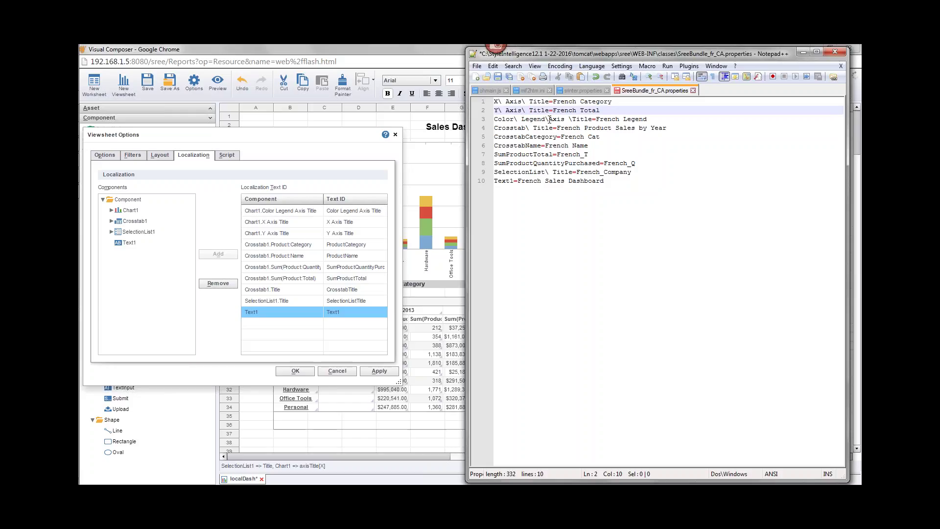
click(549, 119)
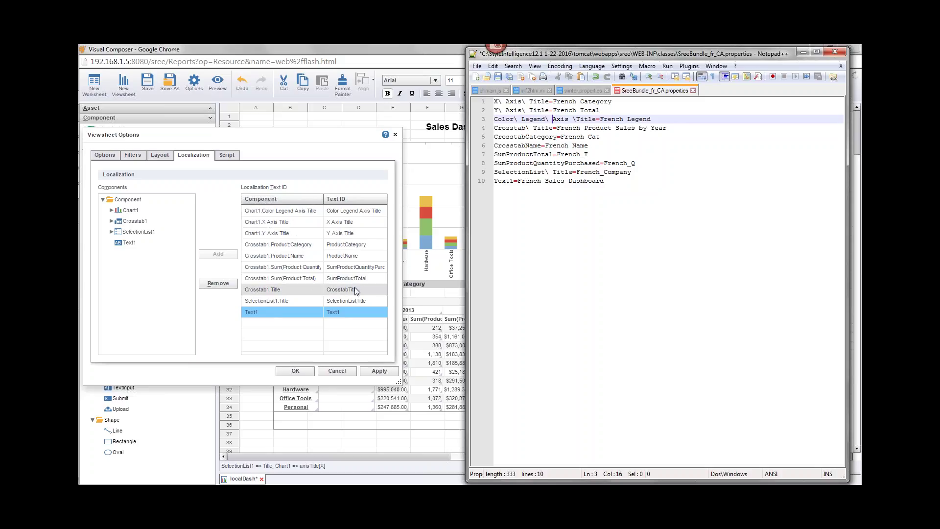
Remove the escaped space on line 4 so the key reads CrosstabTitle
click(525, 128)
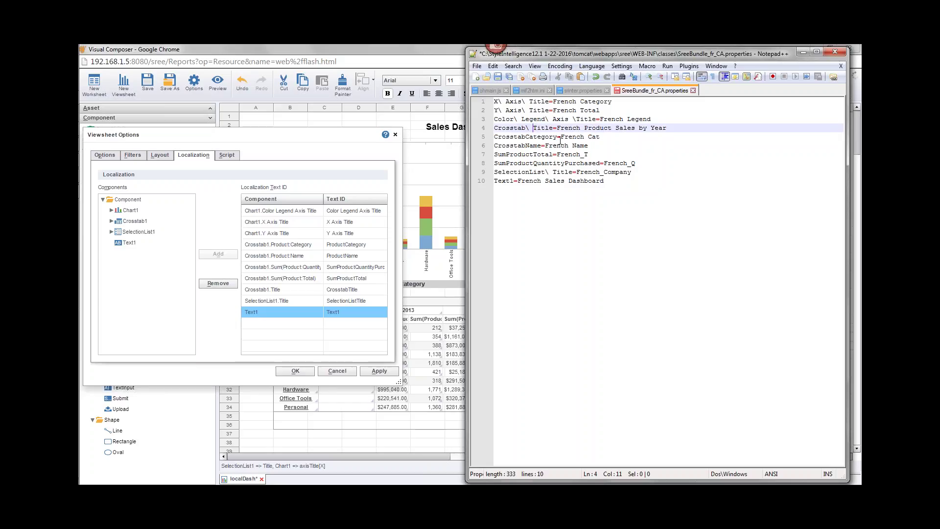
key(Delete)
key(Delete)
click(529, 145)
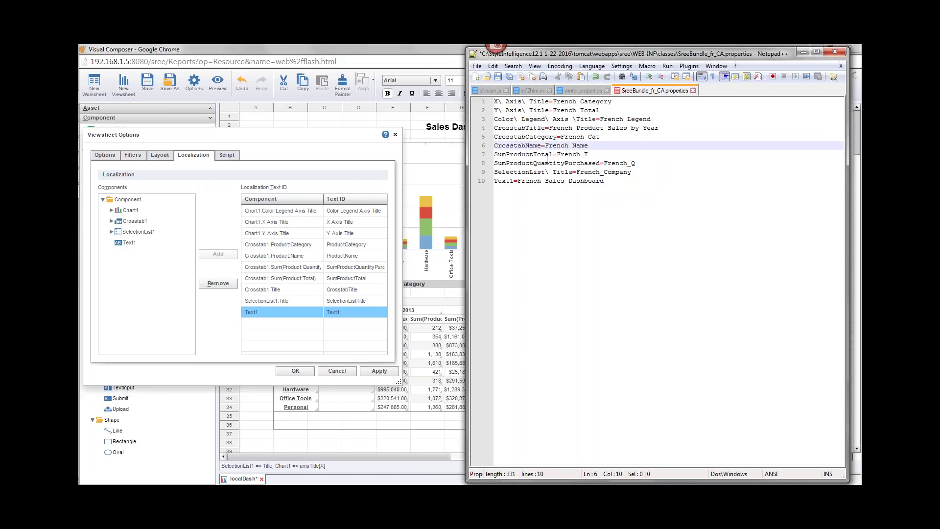
double_click(533, 129)
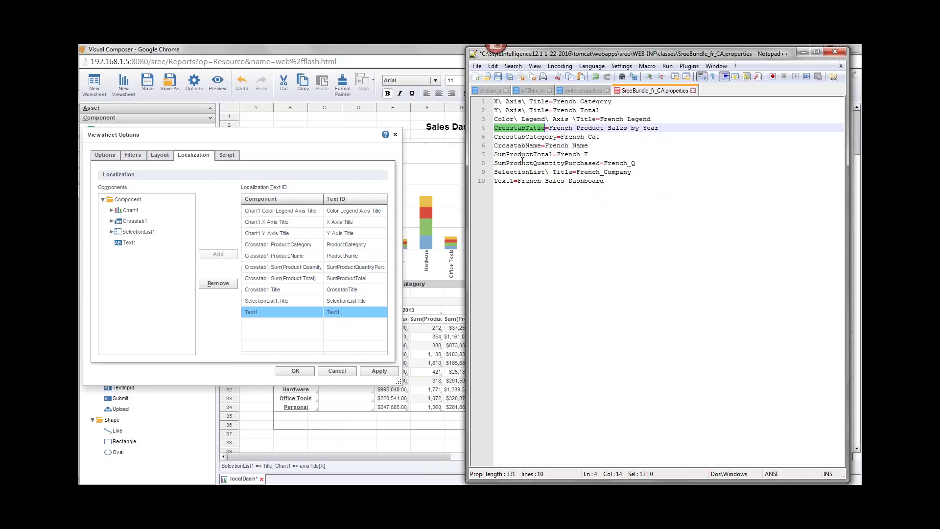
click(624, 180)
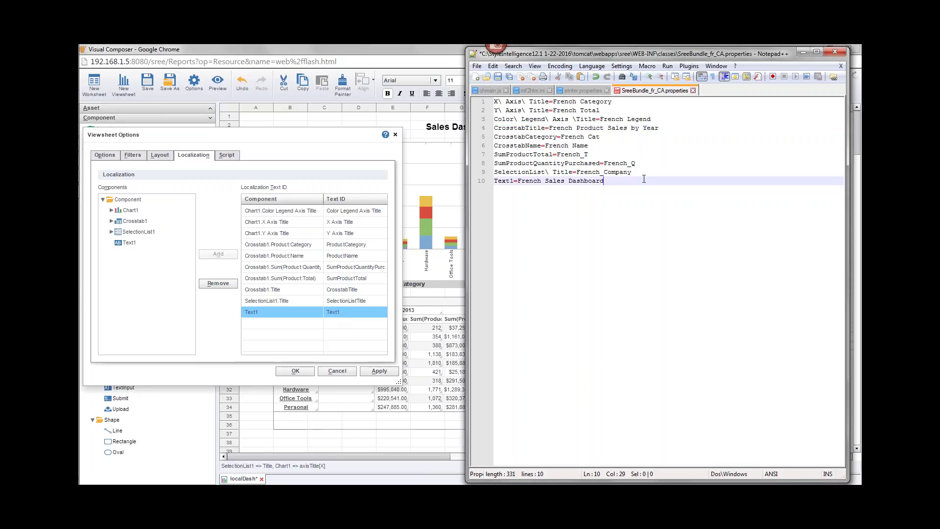
Append the lines ProductCategory=French Cat and ProductName=French Name after the Text1 entry
key(Return)
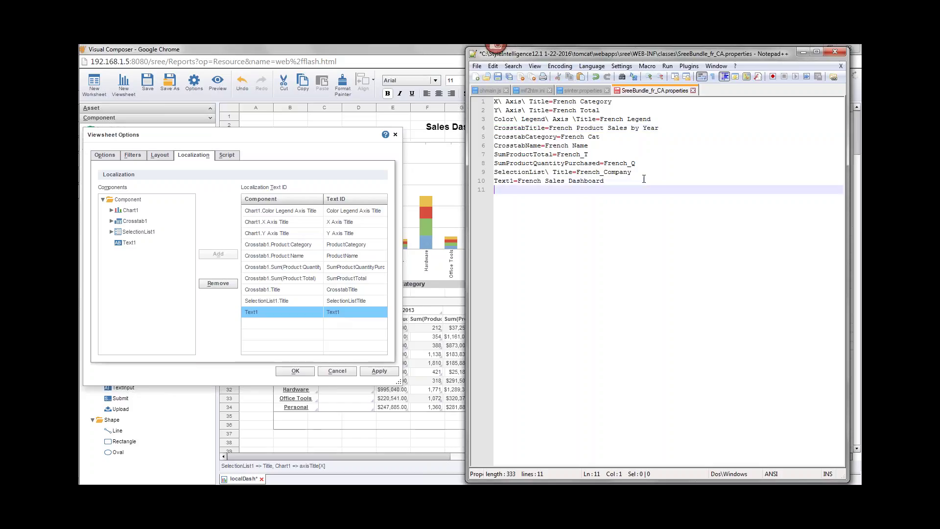
text(ProductCategory=Frenc)
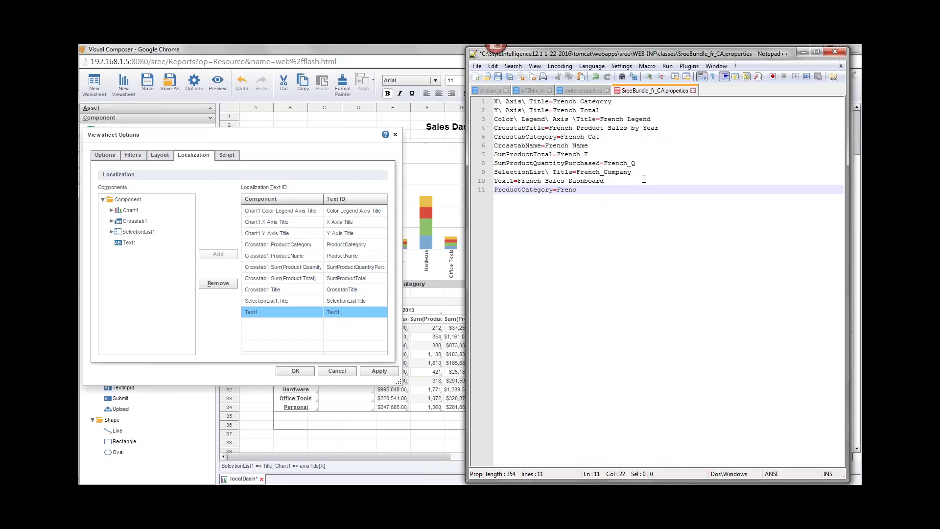
text(h Cat)
key(Return)
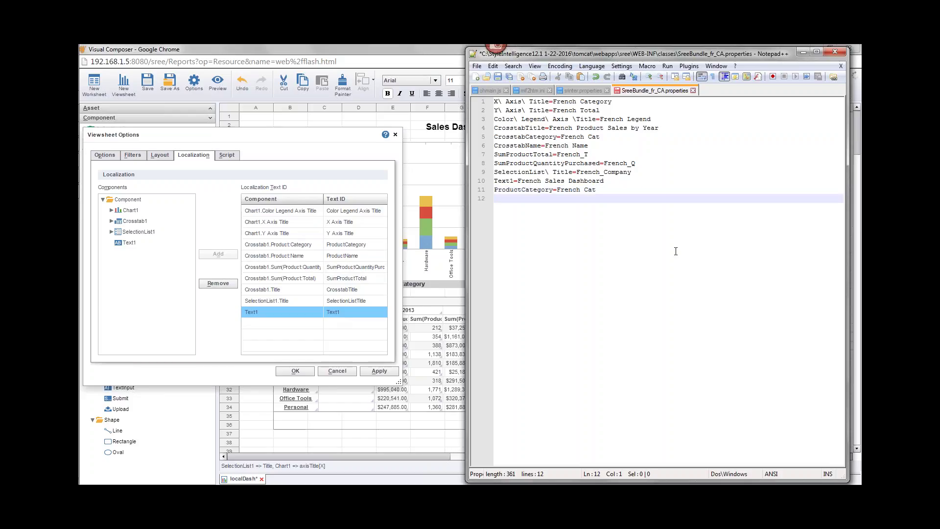
text(ProductName=French Name)
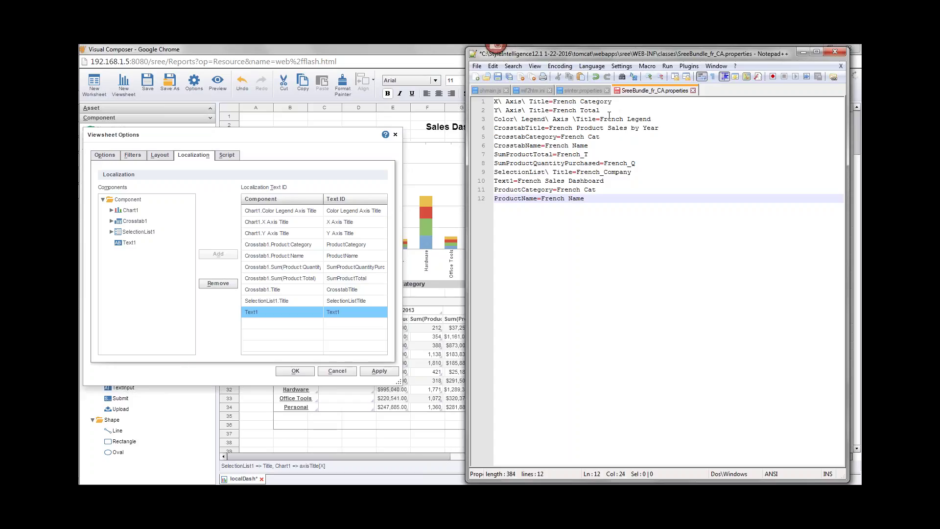
Review entries on lines 5–9, selecting the CrosstabCategory and CrosstabName lines
click(612, 173)
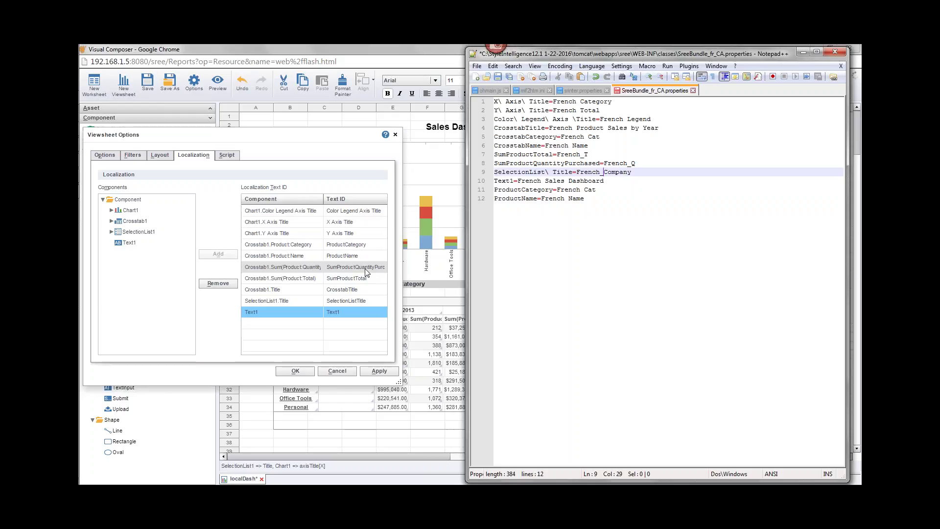
double_click(631, 163)
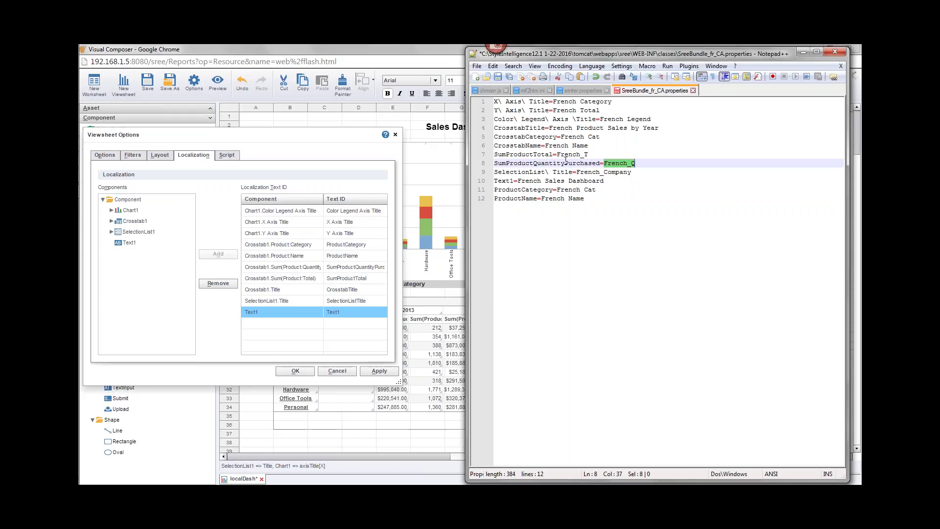
drag(557, 155, 588, 154)
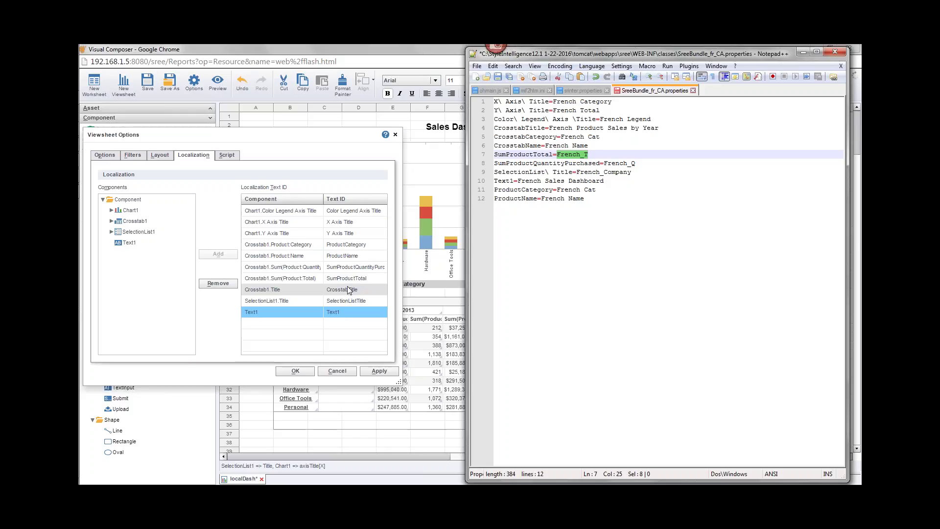
click(513, 137)
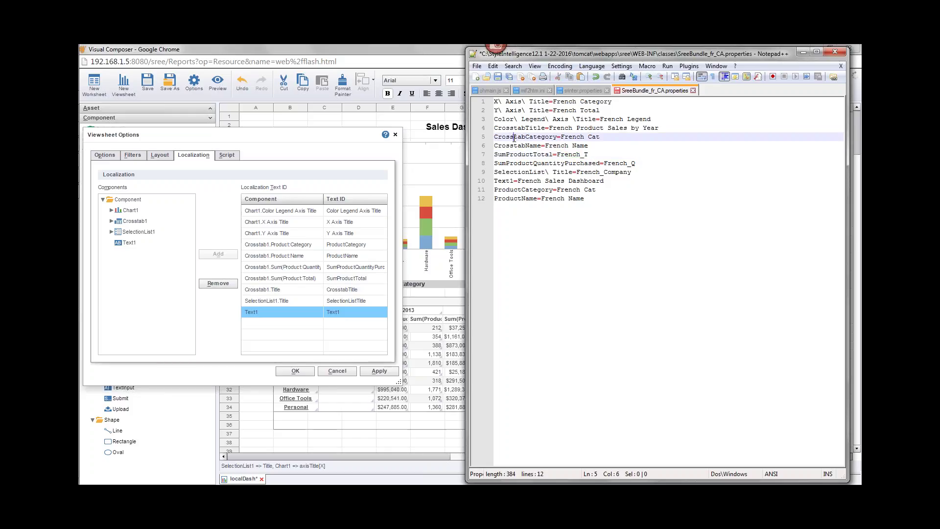
double_click(523, 137)
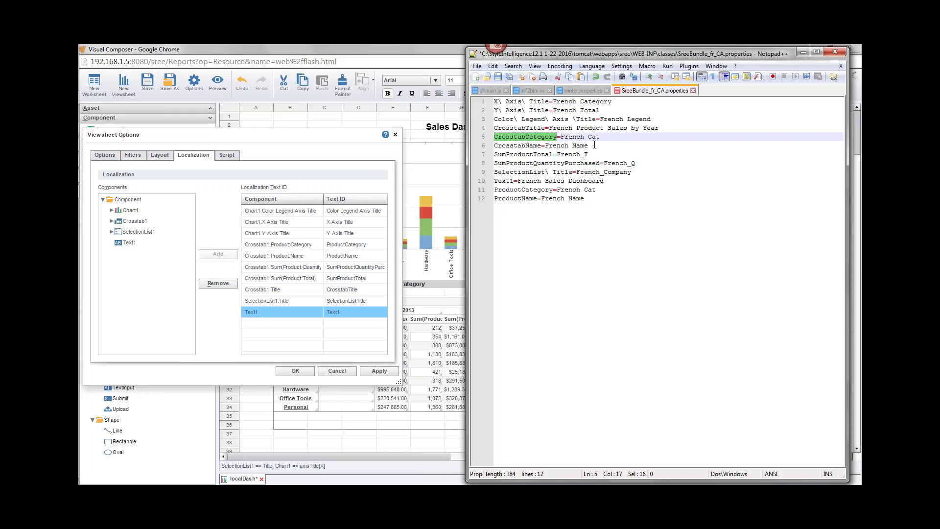
drag(589, 145, 494, 137)
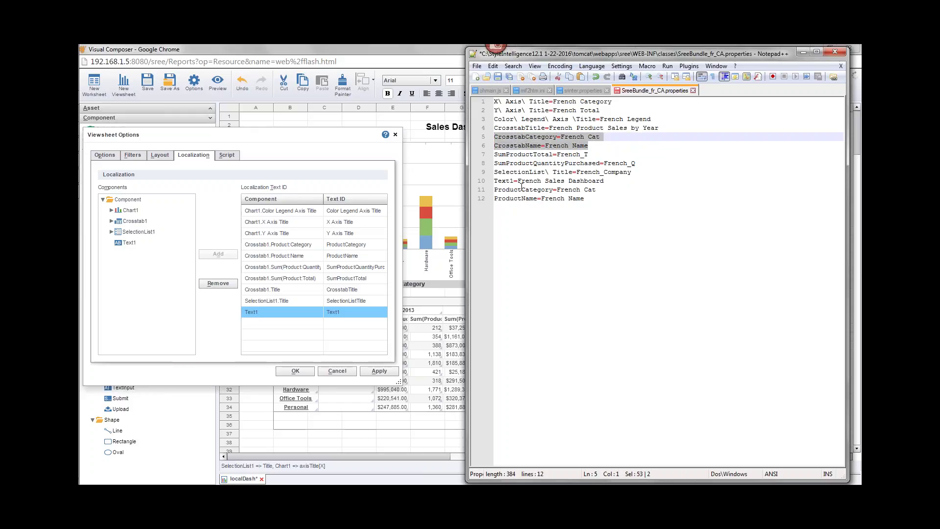
key(ctrl+End)
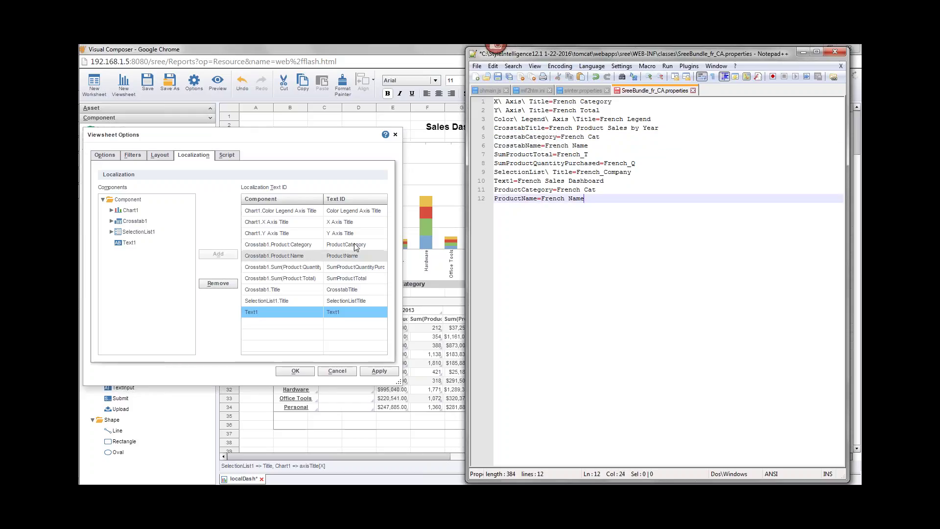
Delete the CrosstabCategory and CrosstabName entries along with the leftover empty line
drag(601, 145, 494, 137)
key(Delete)
key(BackSpace)
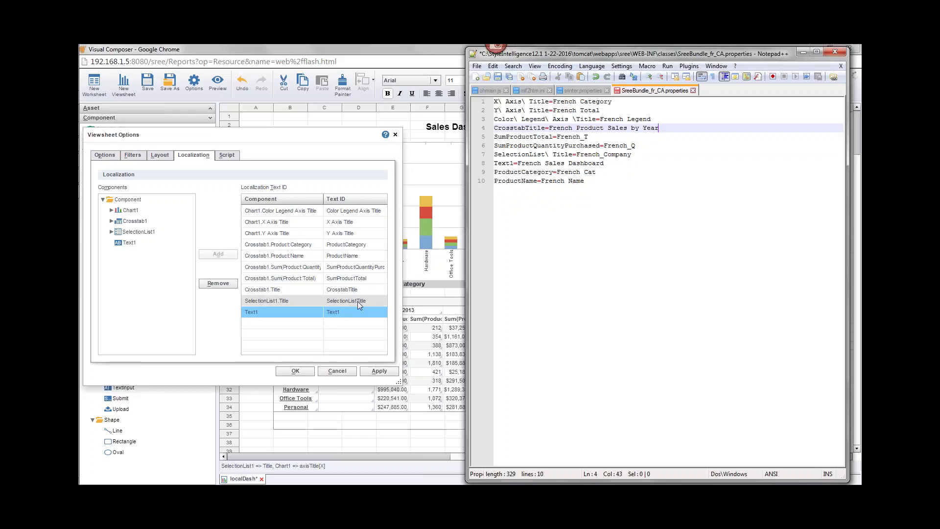
Remove the escaped space to make SelectionListTitle, then save SreeBundle_fr_CA.properties
click(553, 154)
key(BackSpace)
key(BackSpace)
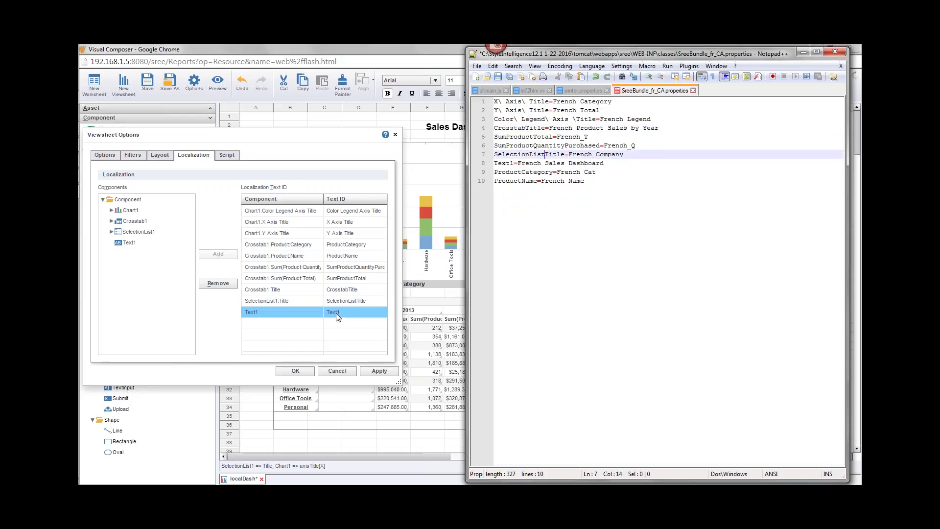
click(572, 208)
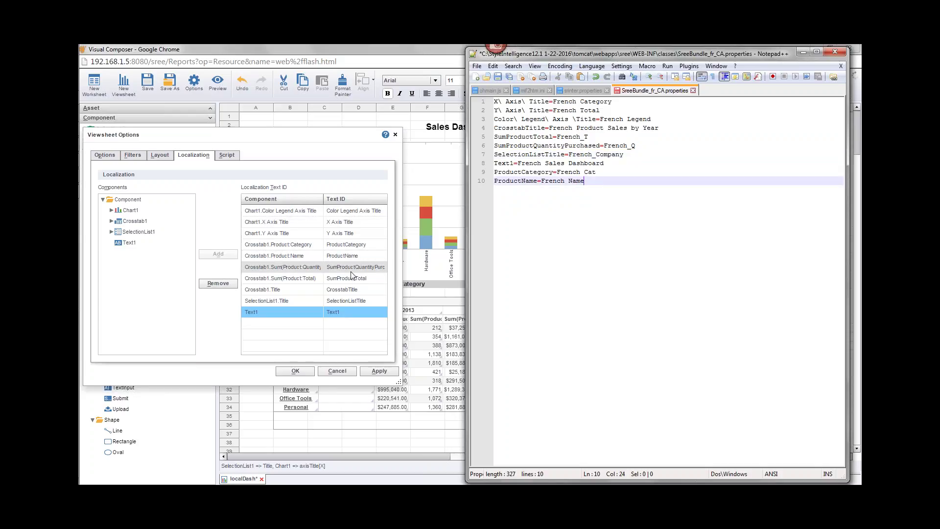
click(568, 101)
key(Down)
key(Down)
key(Down)
key(Down)
key(Down)
key(Down)
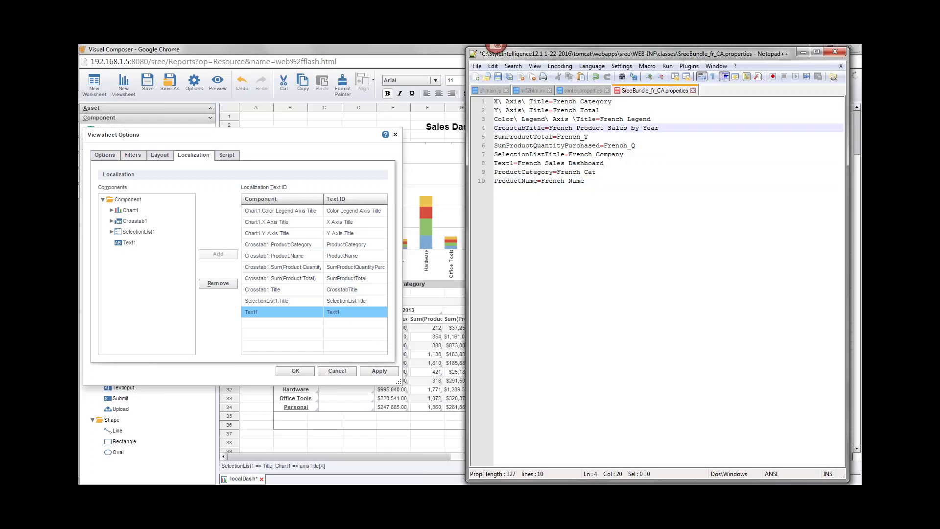
key(Down)
key(Down)
key(Down)
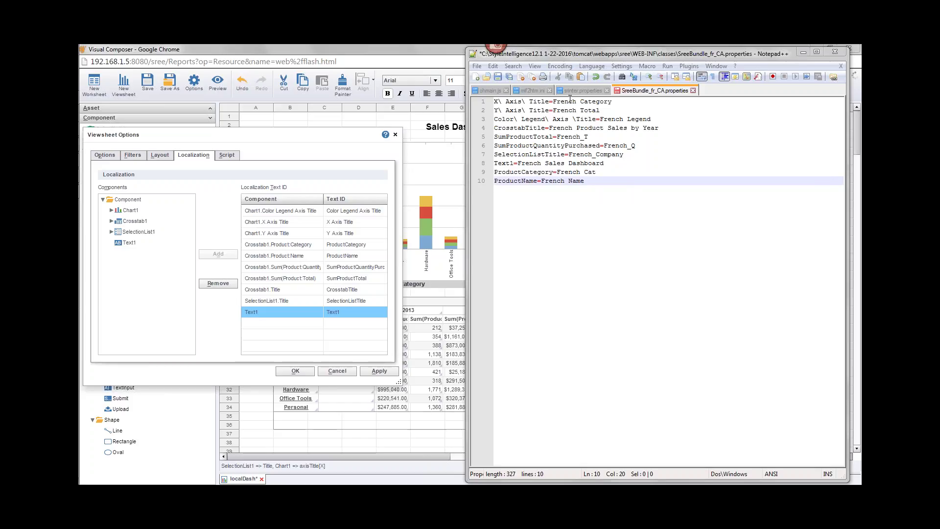
drag(550, 101, 553, 101)
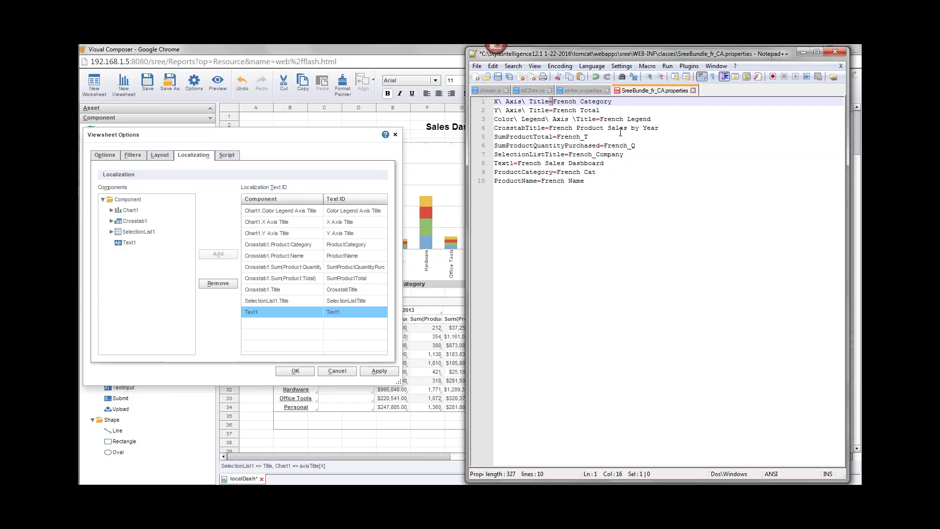
click(569, 103)
click(498, 77)
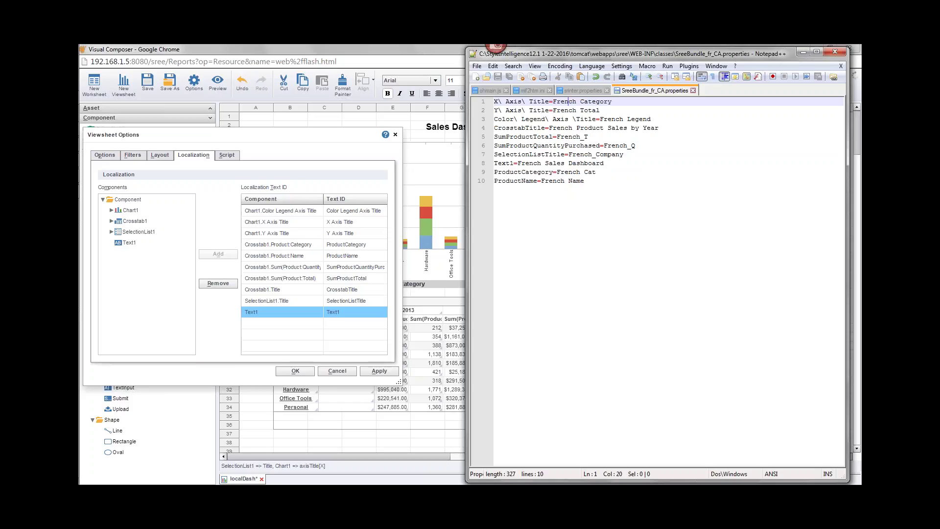
Confirm the localization Text ID settings in Viewsheet Options and save the localDash Sales Dashboard
click(329, 139)
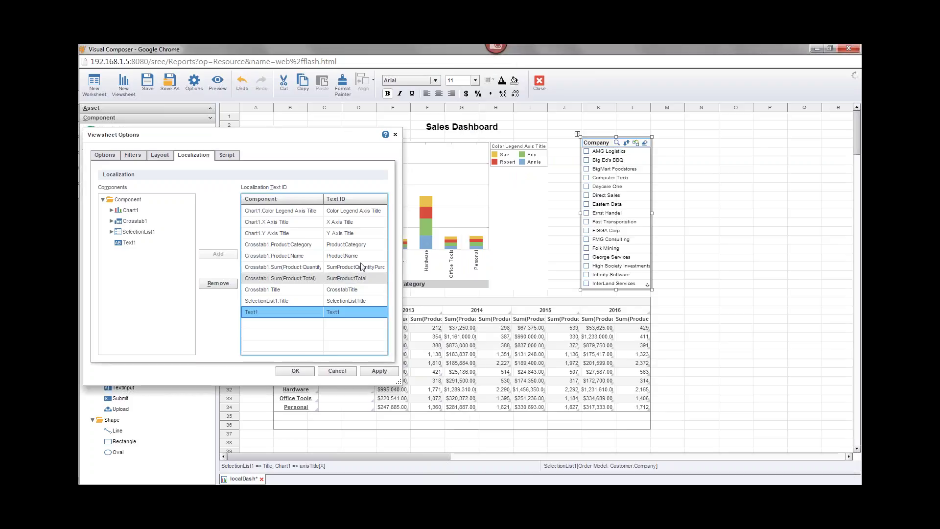
click(296, 371)
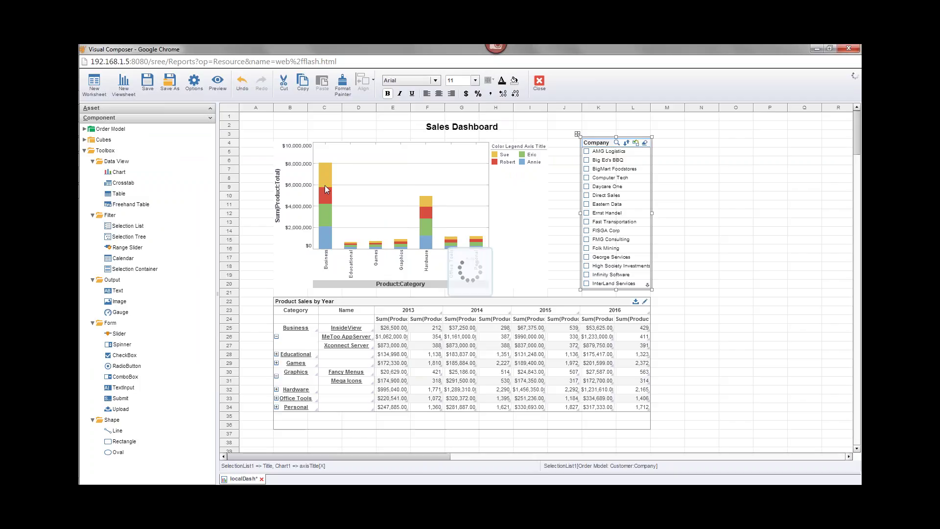
click(148, 82)
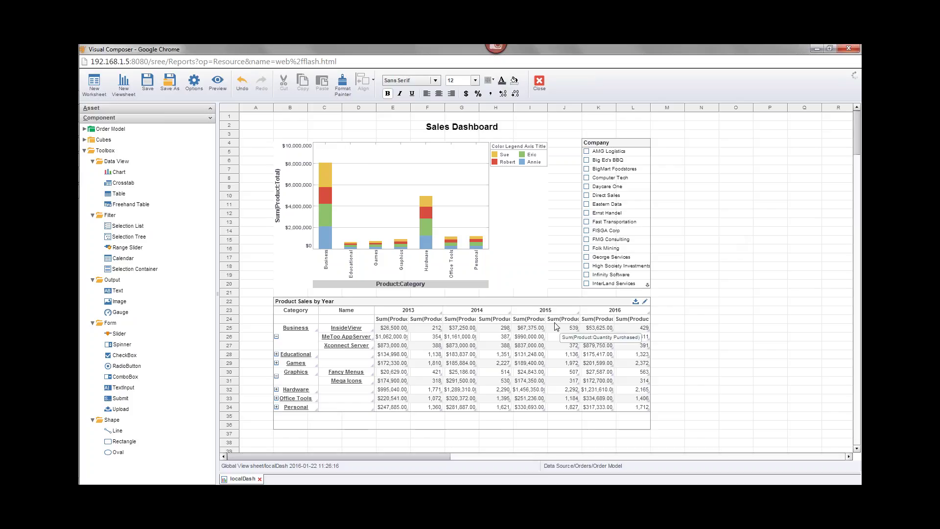
In the other browser window, trim the address to /sree/ to load the InetSoft Server Home page
mouse_move(88, 242)
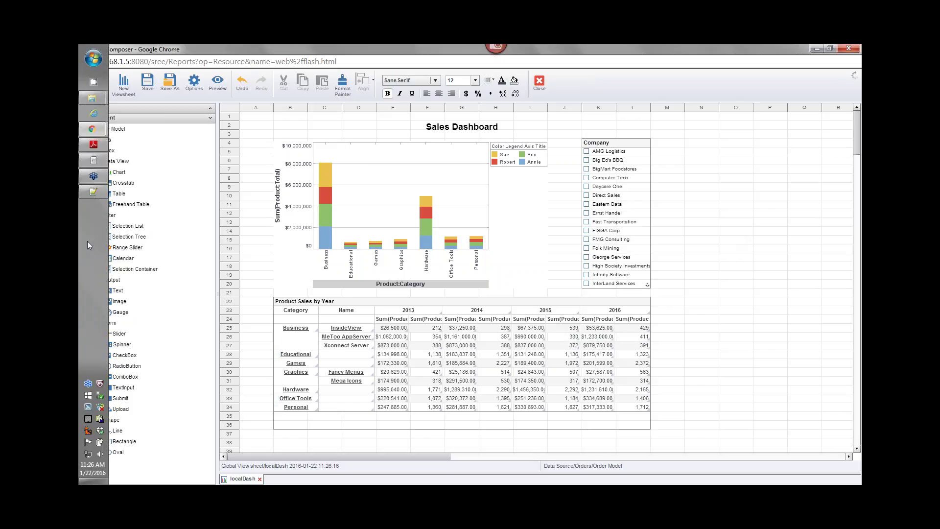
click(97, 195)
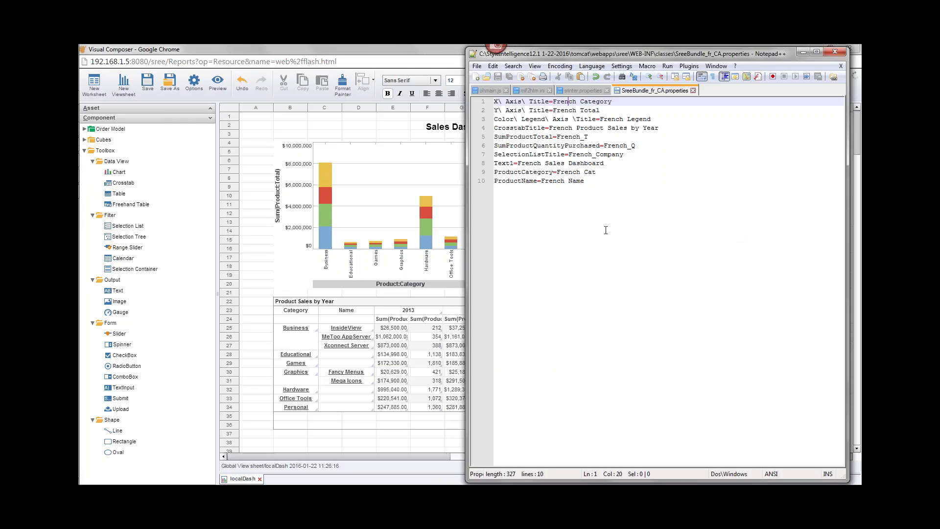
mouse_move(80, 161)
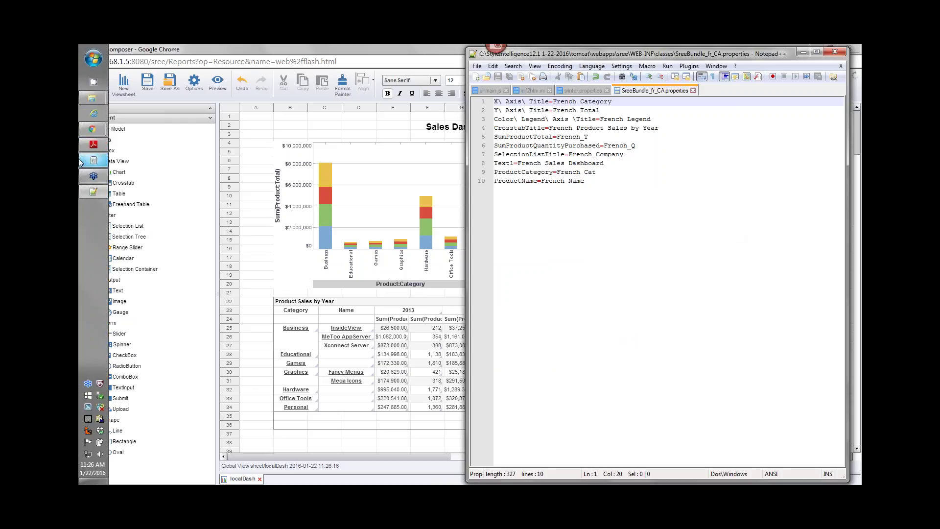
mouse_move(93, 131)
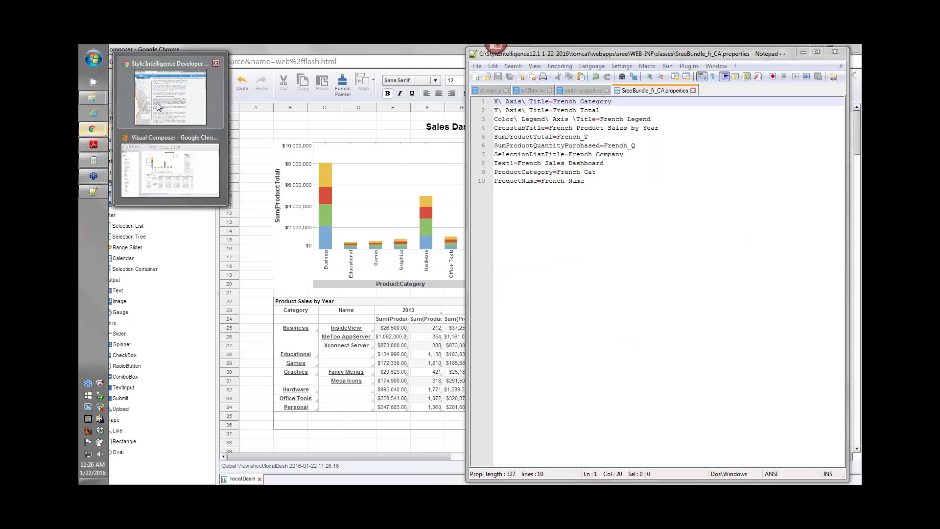
click(157, 102)
click(416, 58)
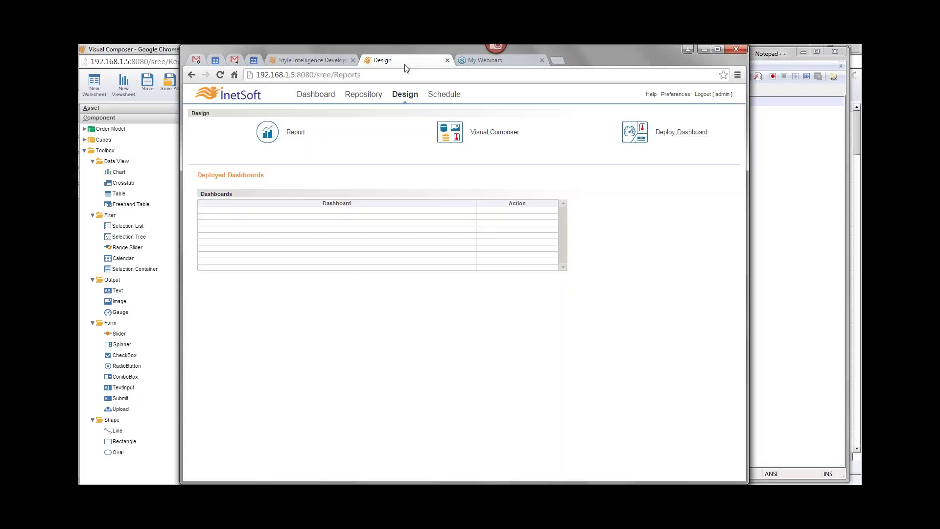
double_click(347, 74)
key(BackSpace)
key(Return)
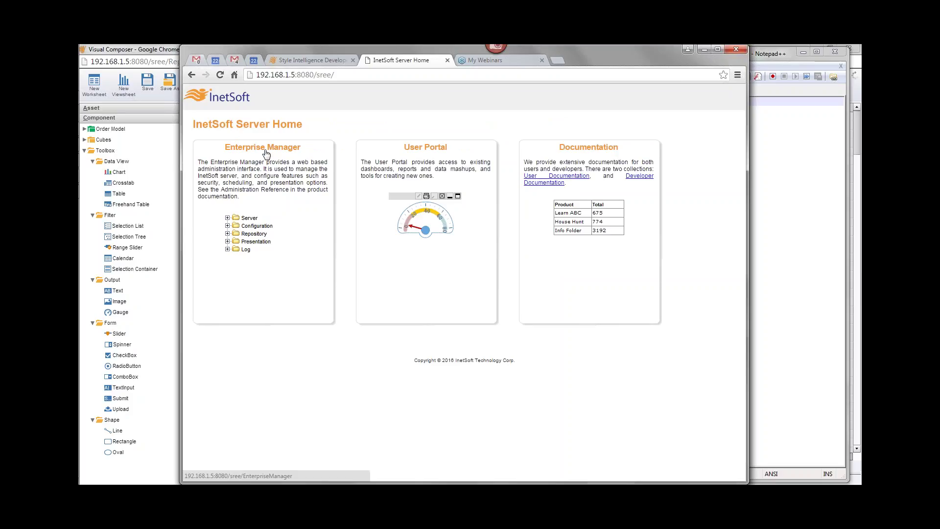
Log into Enterprise Manager with the administrator username and password
click(266, 153)
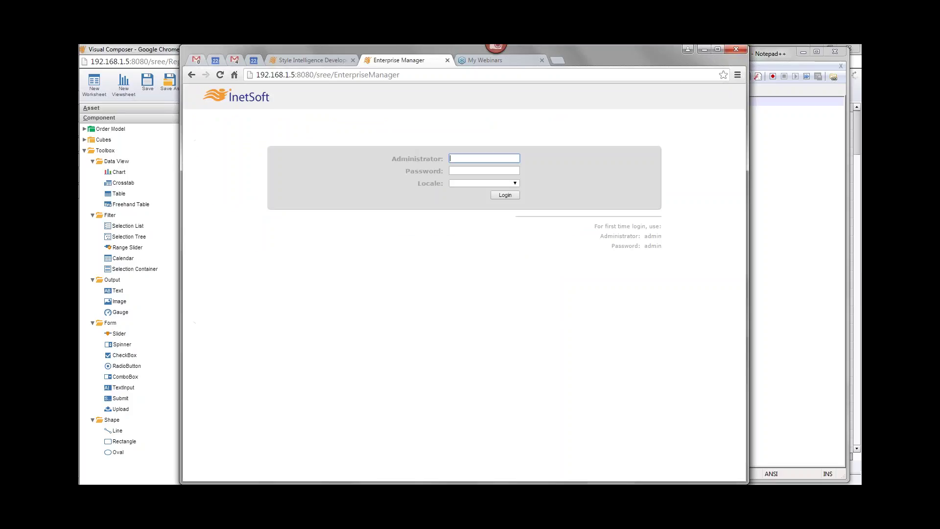
text(admin)
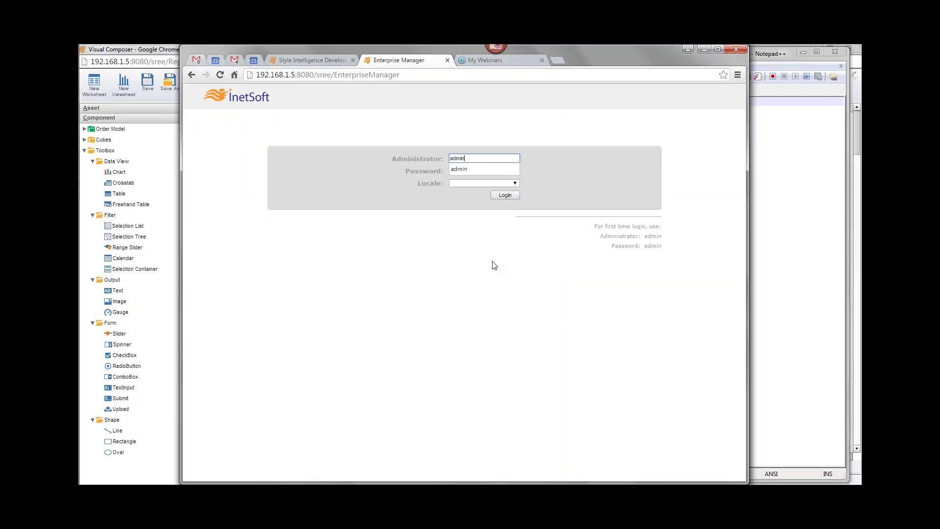
key(Tab)
text(admin)
key(Return)
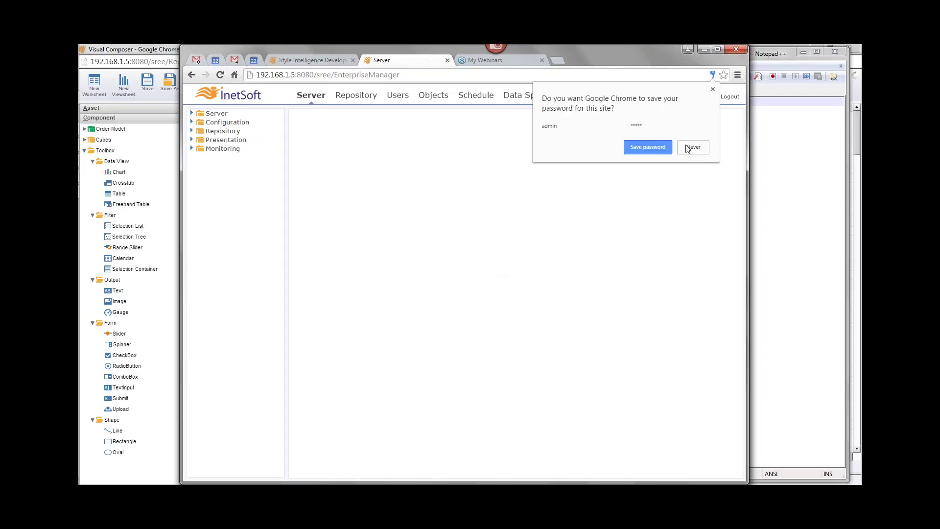
Decline saving the password and open Configuration > Localization, noting the ISO-639 and bundle-name help
click(687, 147)
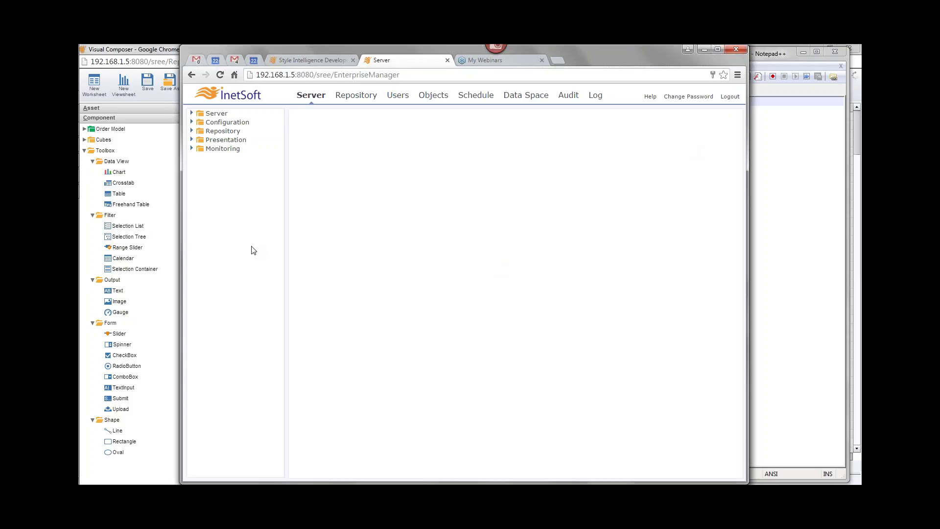
click(192, 123)
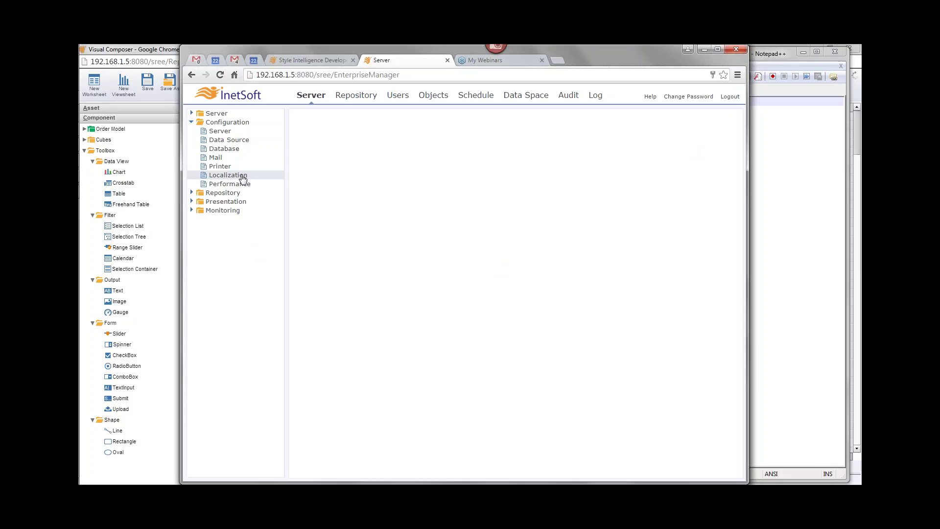
click(242, 176)
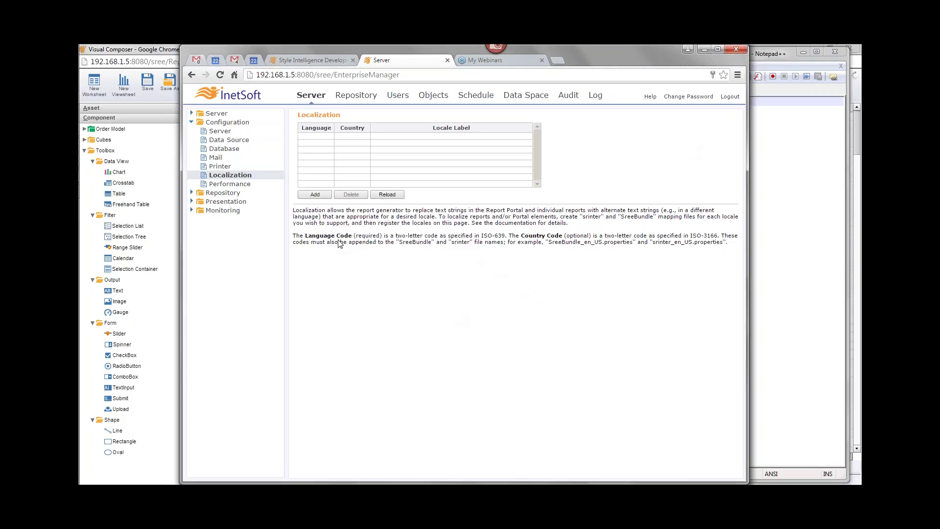
drag(481, 236, 502, 239)
drag(548, 243, 633, 245)
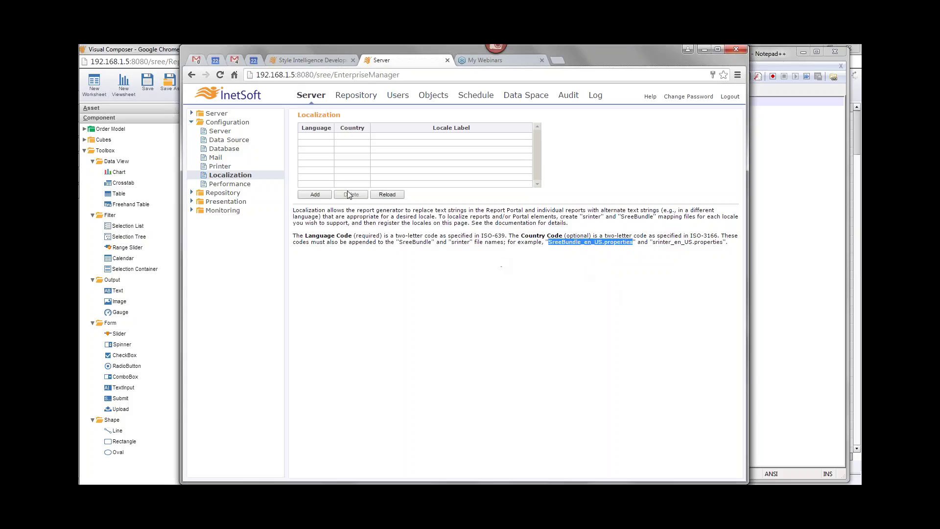
Add a locale with language fr, country CA and label French Canada, comparing against SreeBundle_fr_CA.properties
click(316, 195)
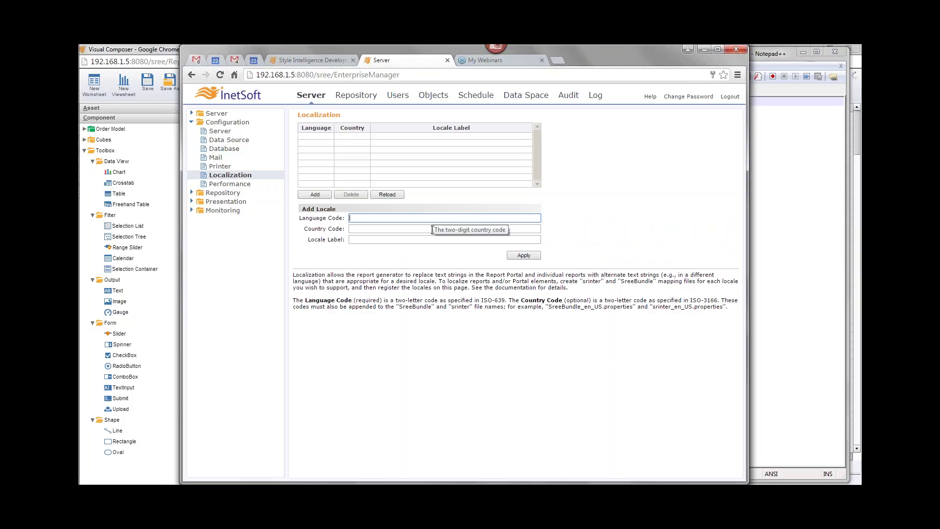
key(Tab)
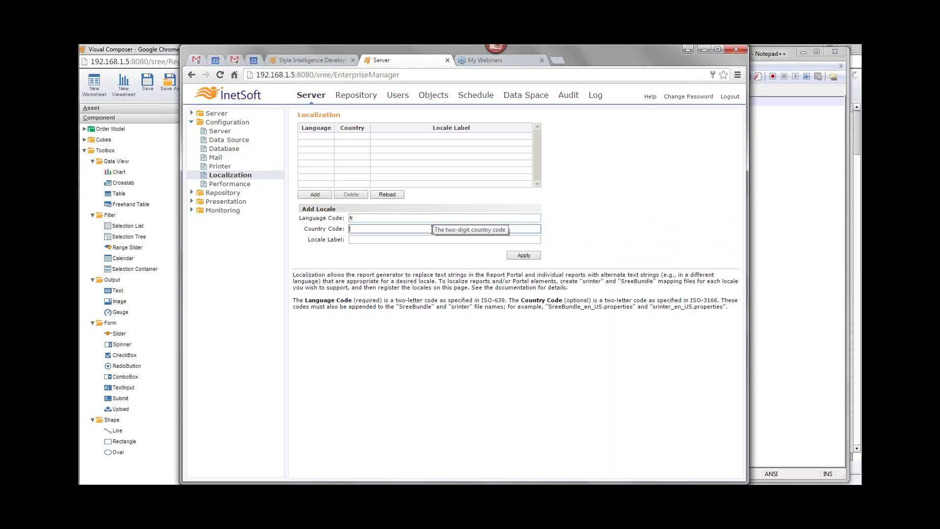
text(CA)
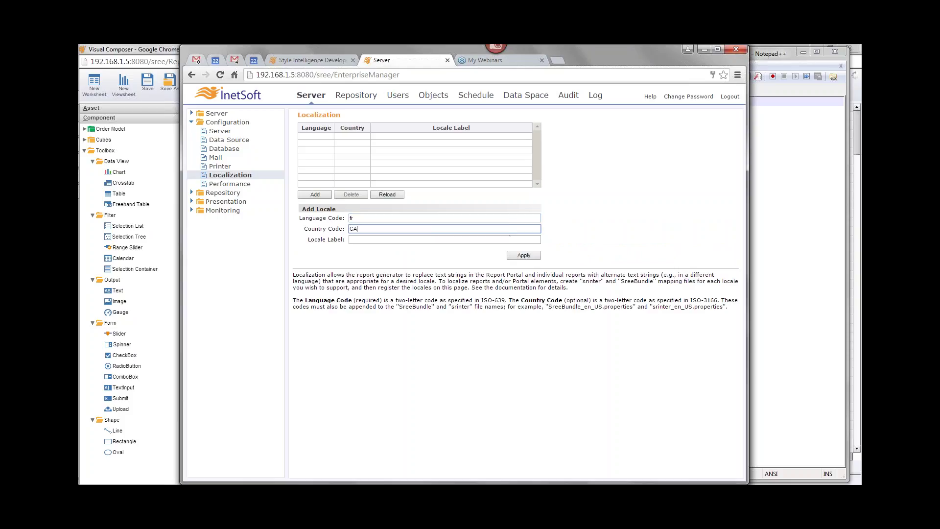
key(Tab)
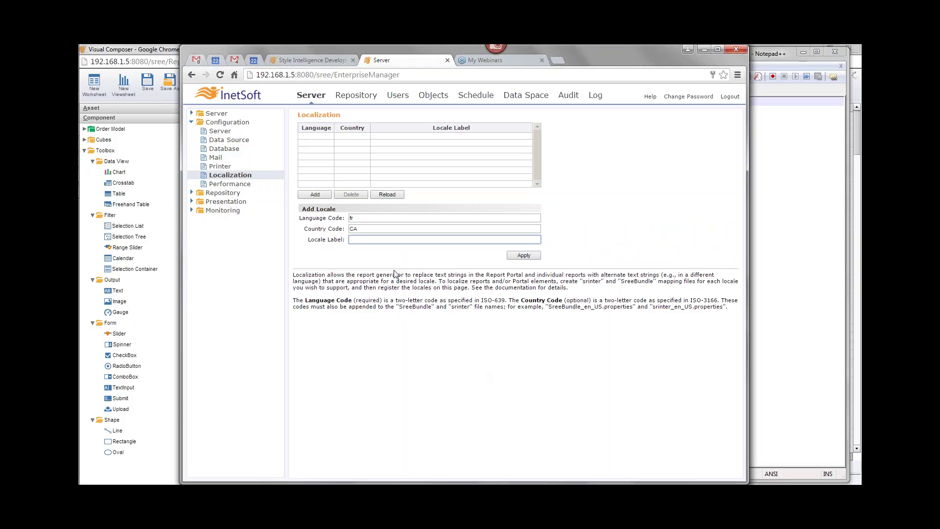
text(nch)
text( Cab)
text(nada)
mouse_move(351, 218)
click(770, 55)
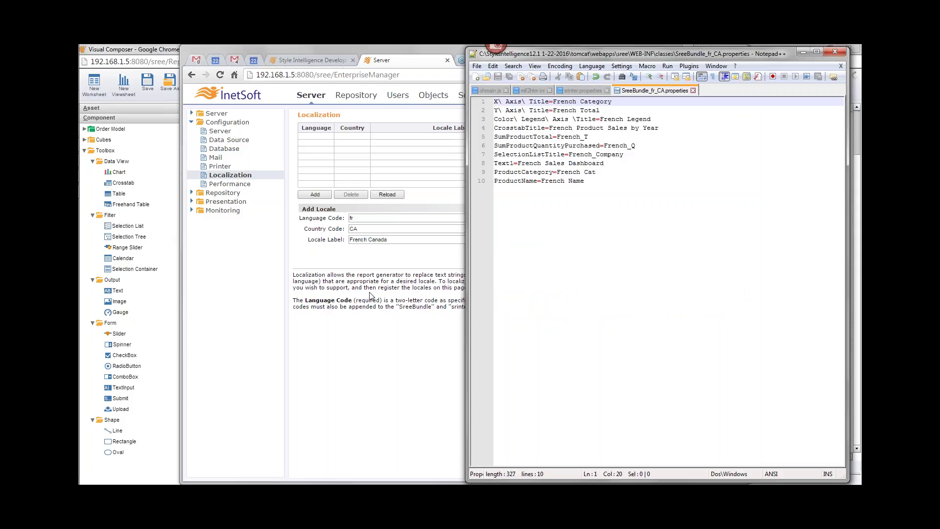
drag(369, 287, 571, 289)
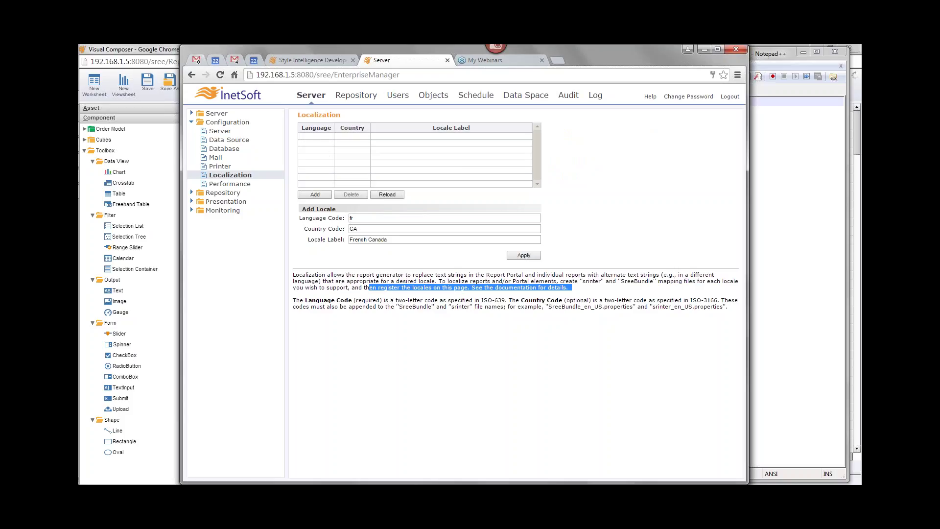
click(772, 56)
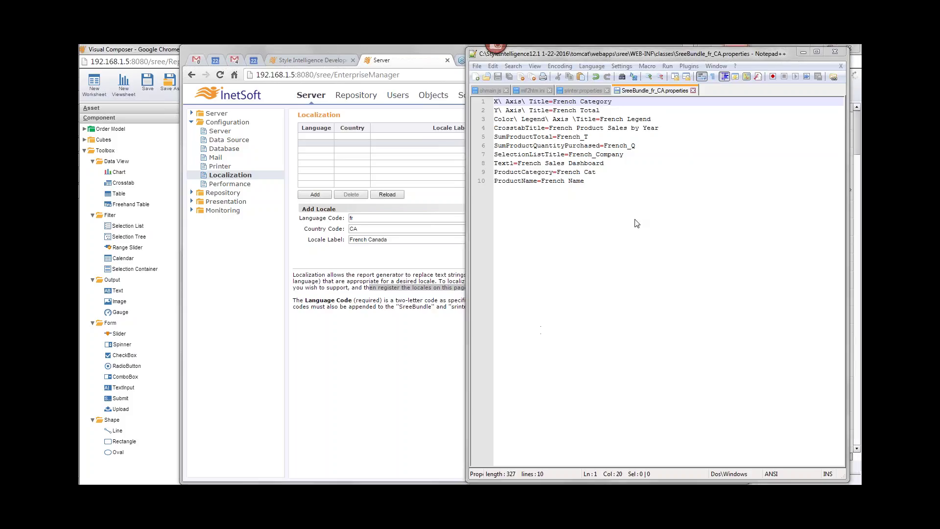
click(582, 146)
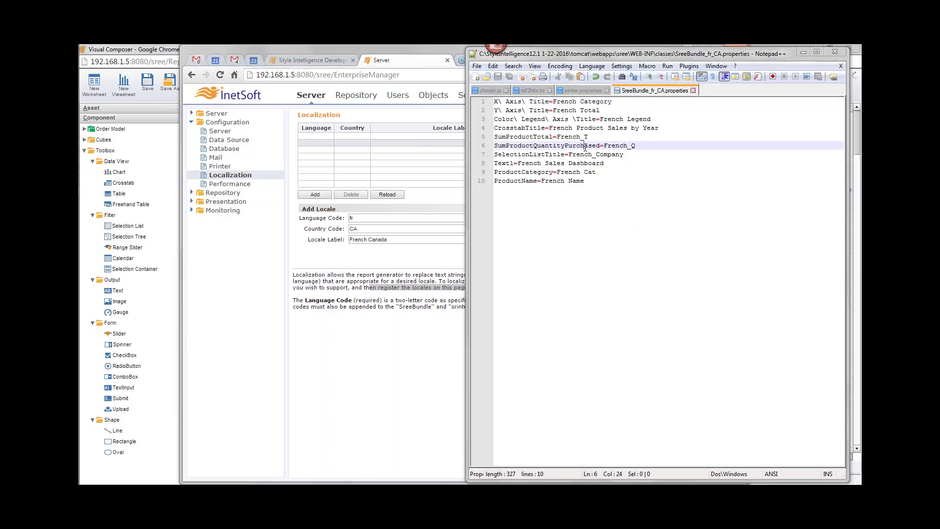
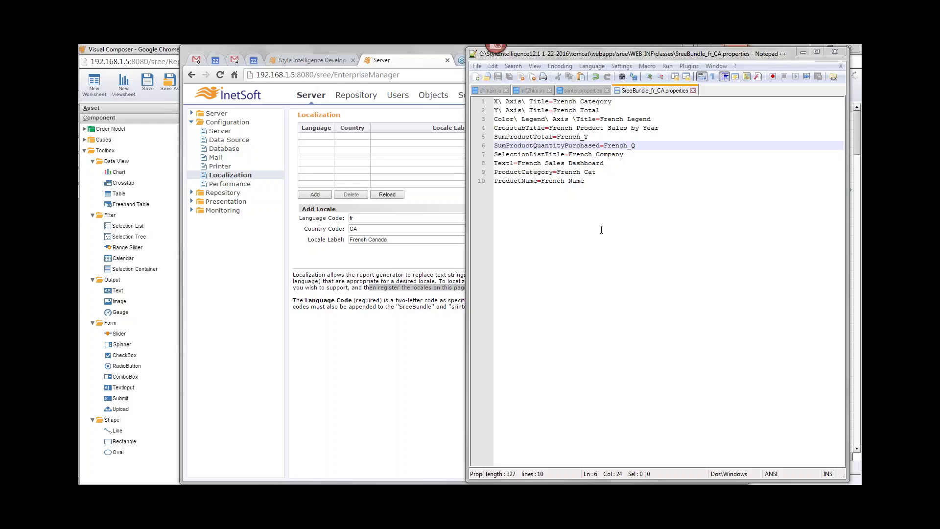
Apply the French Canada (fr, CA) locale, then review SreeBundle_fr_CA.properties in Notepad++
click(330, 299)
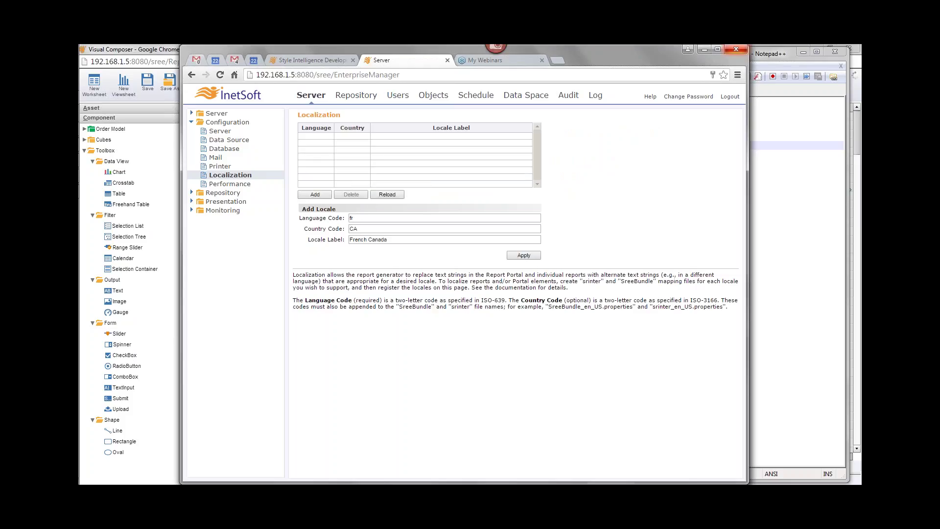
click(522, 255)
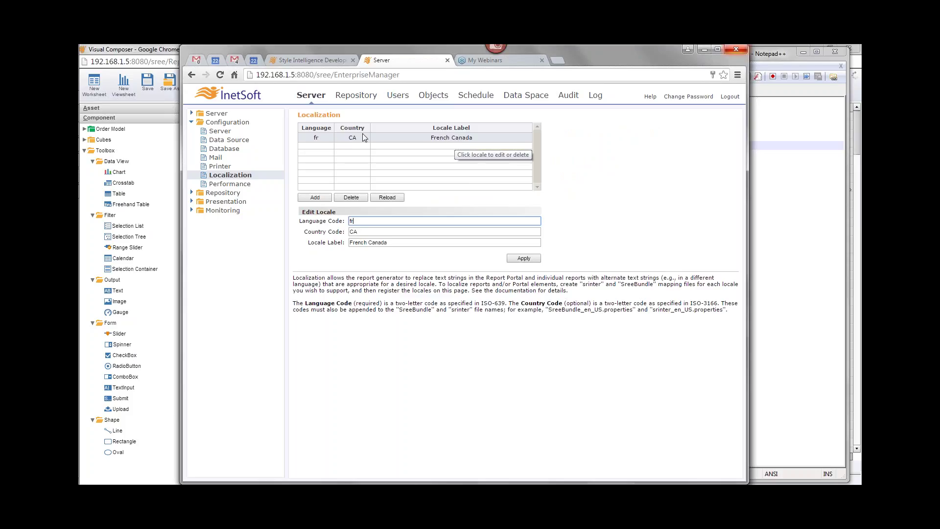
key(alt+Tab)
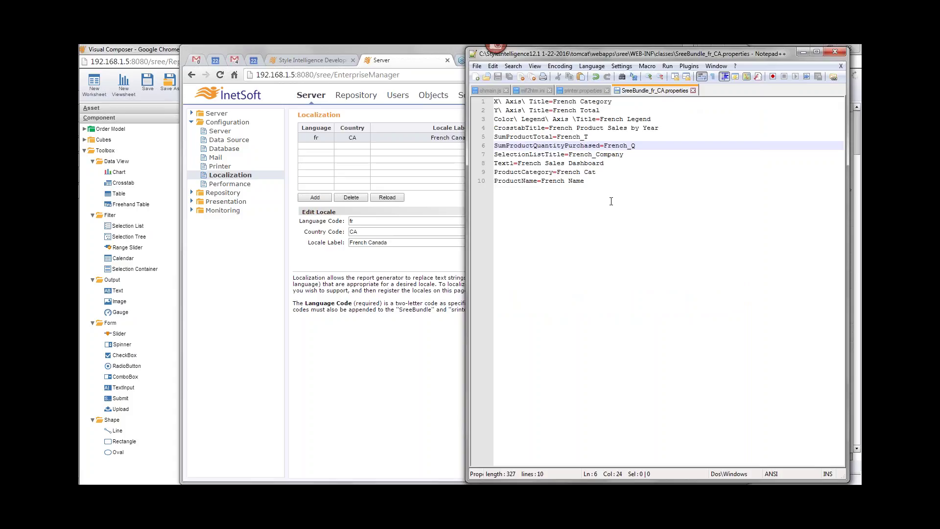
drag(495, 101, 548, 101)
click(517, 137)
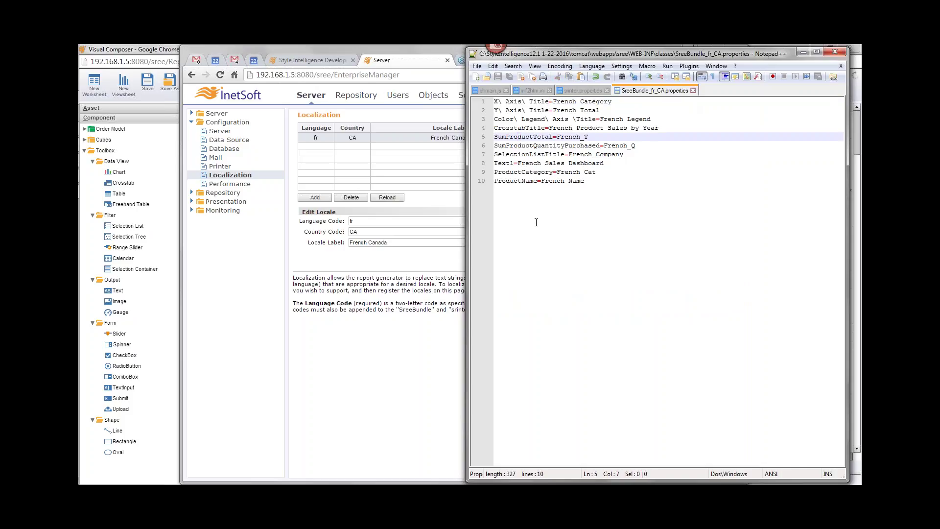
click(414, 301)
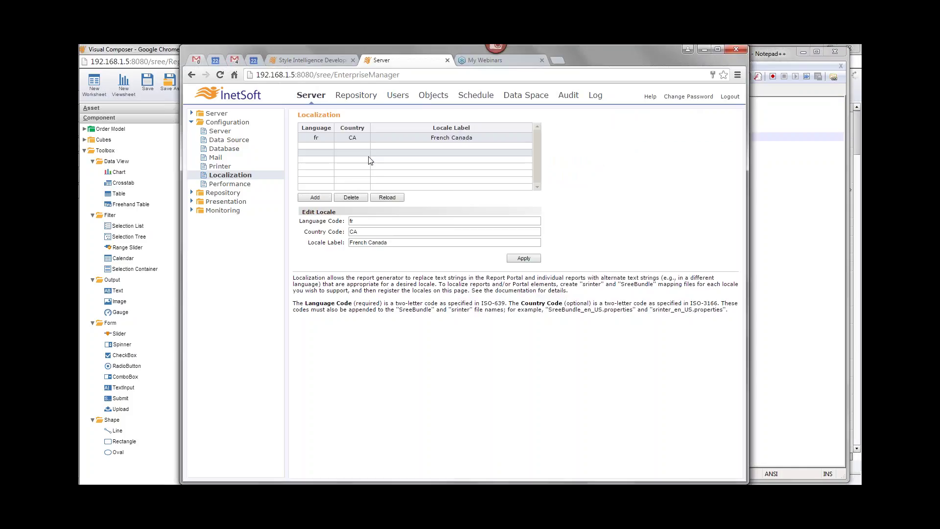
Go to the sree/ server home, enter the User Portal and log out
double_click(373, 75)
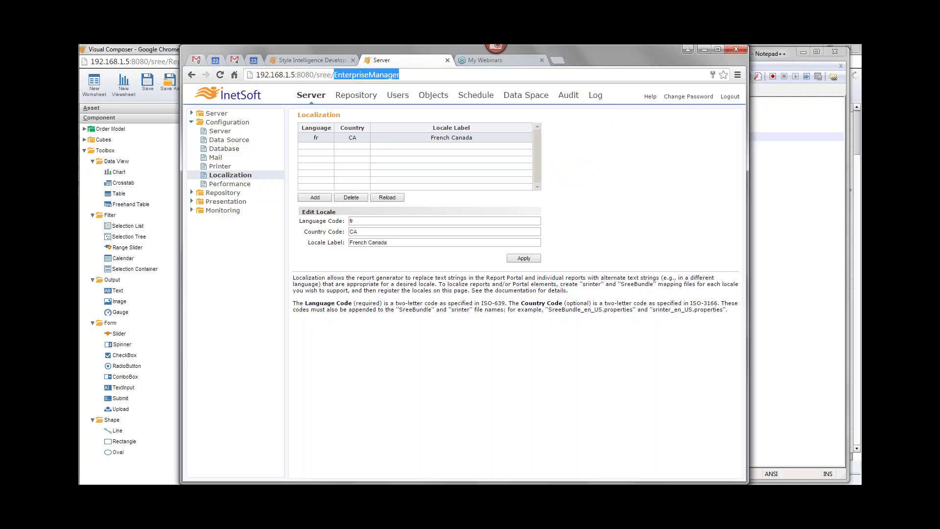
key(BackSpace)
key(Return)
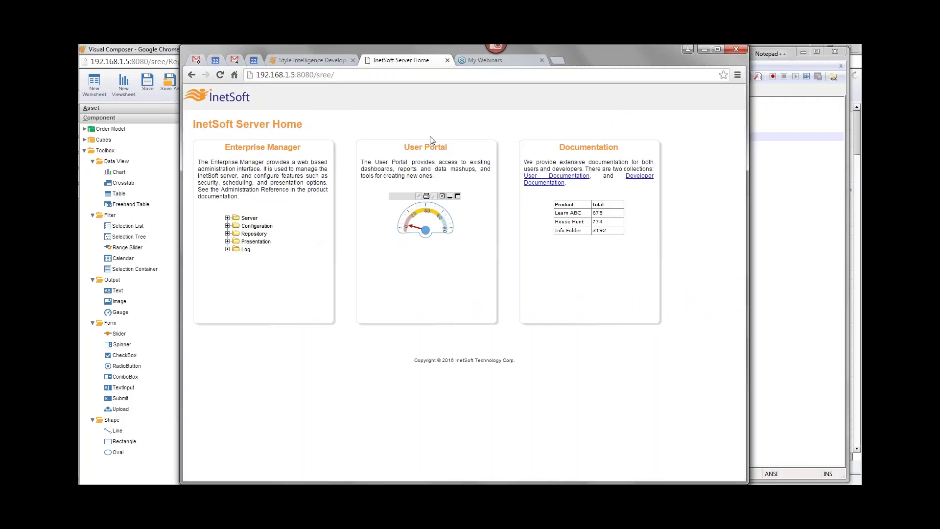
click(427, 148)
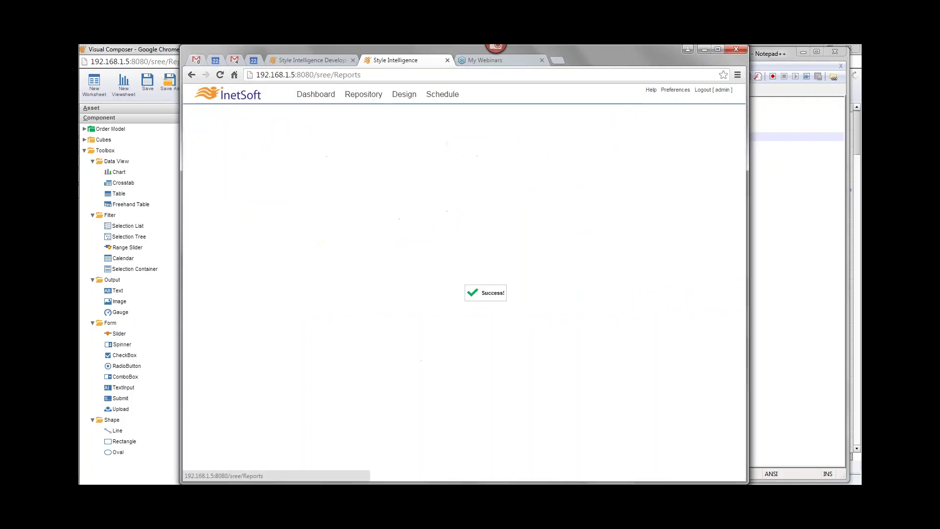
click(703, 95)
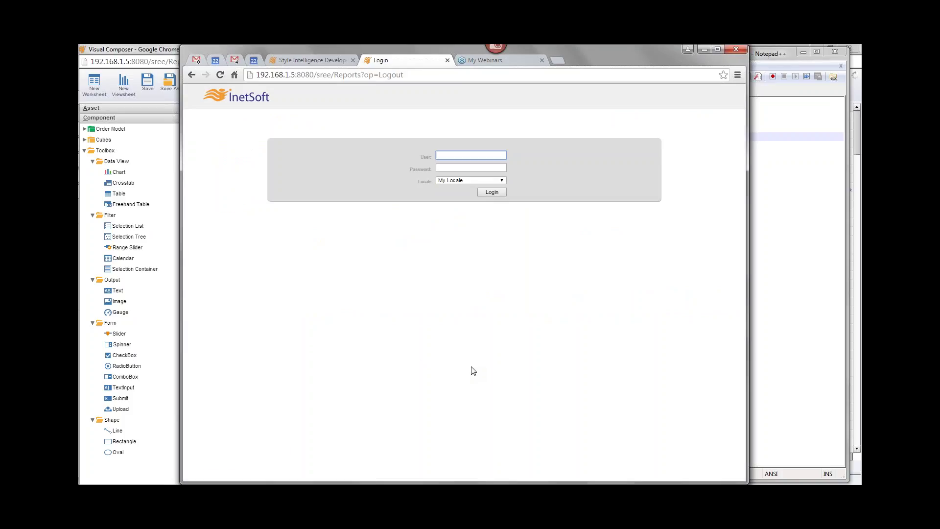
Clear the partly typed user name and close the Visual Composer window
text(admin)
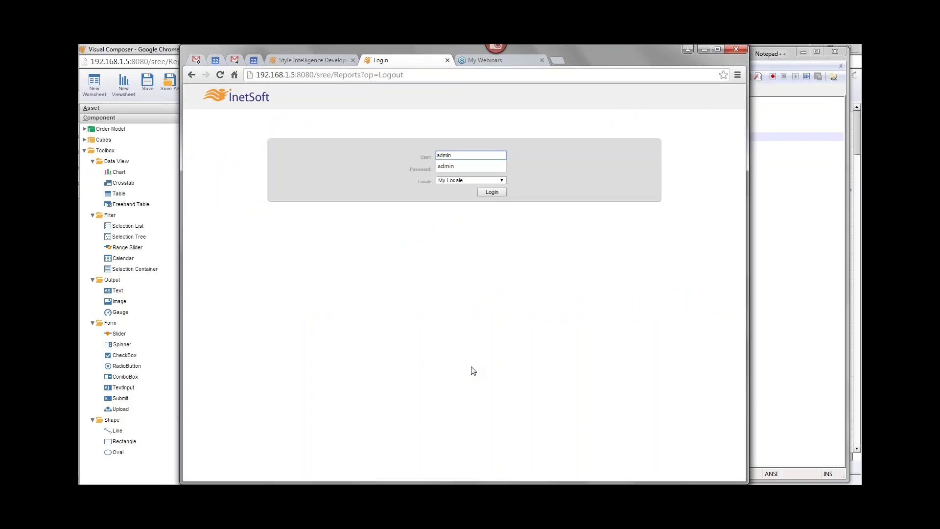
key(BackSpace)
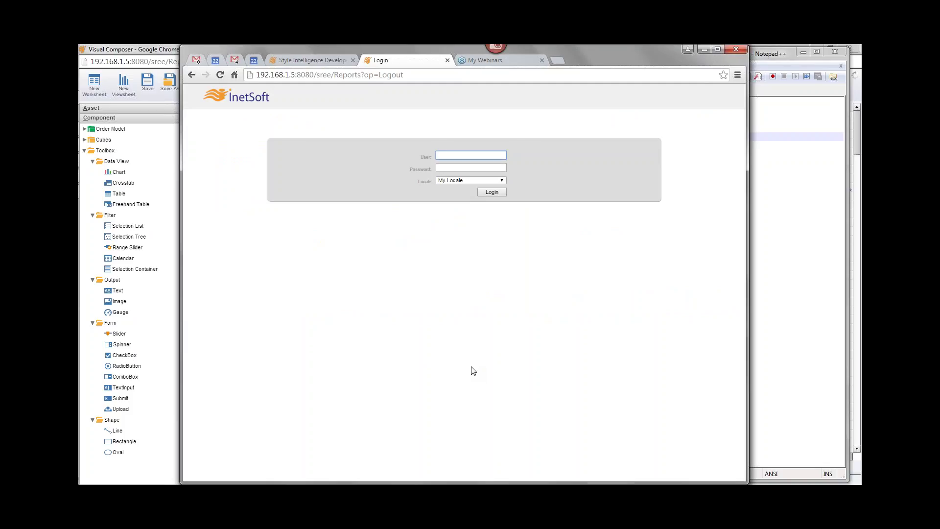
click(154, 50)
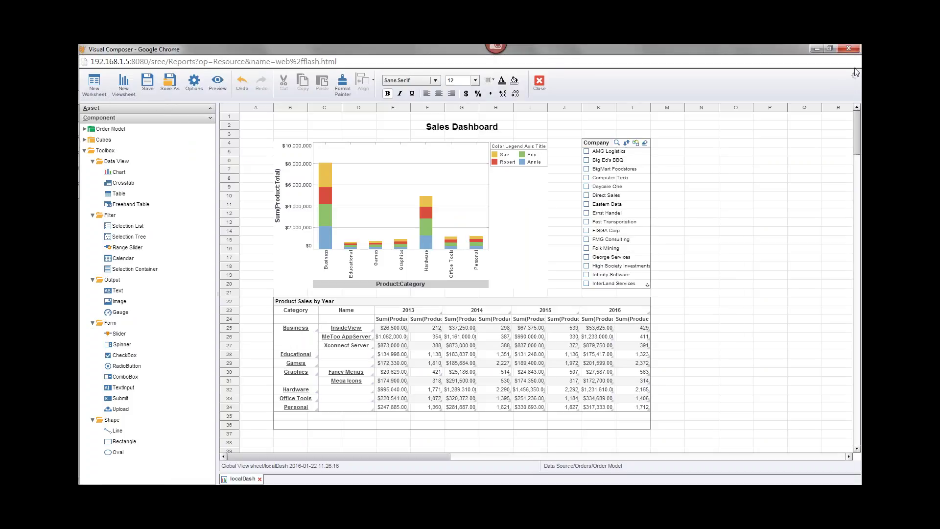
click(848, 48)
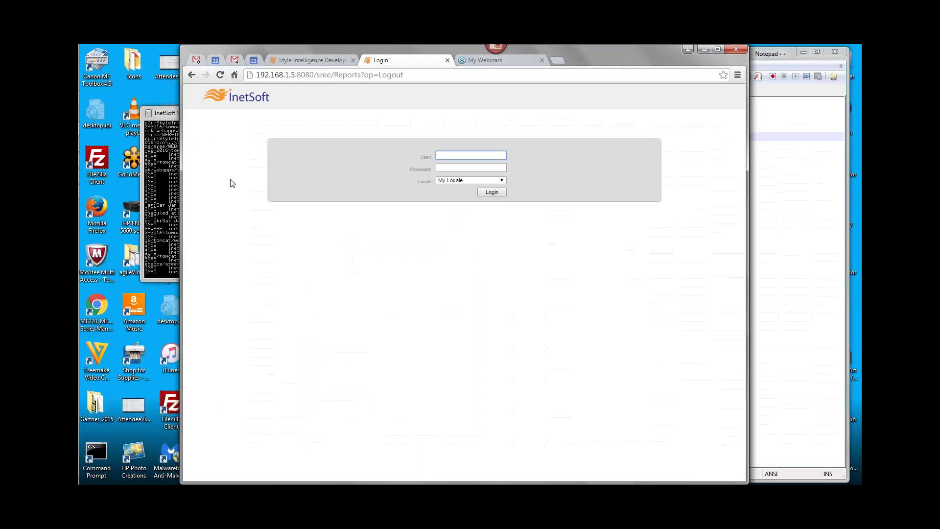
Return to the sree/ home and log into Enterprise Manager as the administrator
click(351, 76)
drag(334, 74, 468, 77)
key(BackSpace)
key(Return)
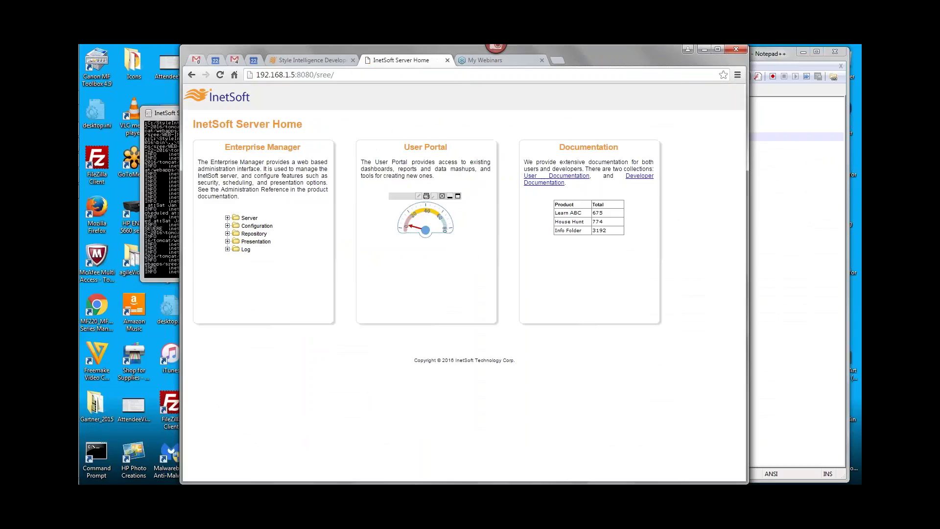
click(264, 149)
text(adm)
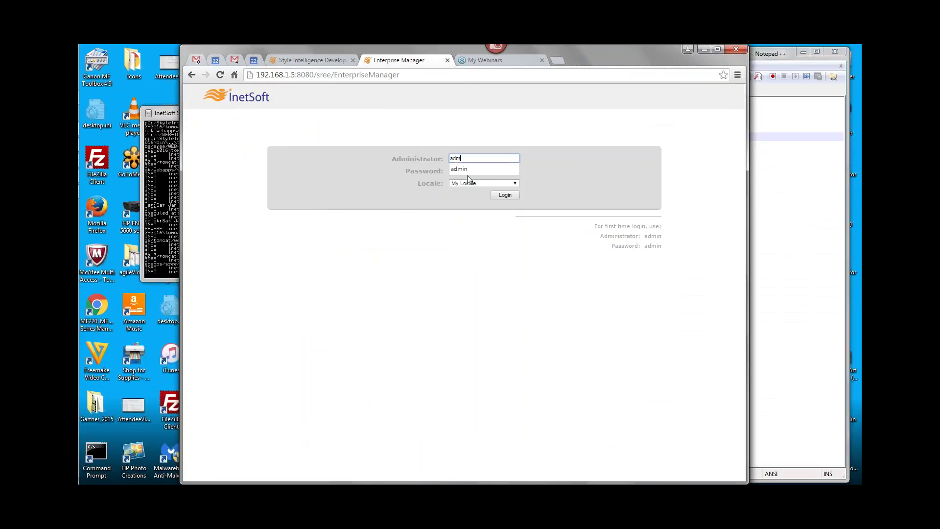
text(in)
key(Tab)
text(admin)
key(Return)
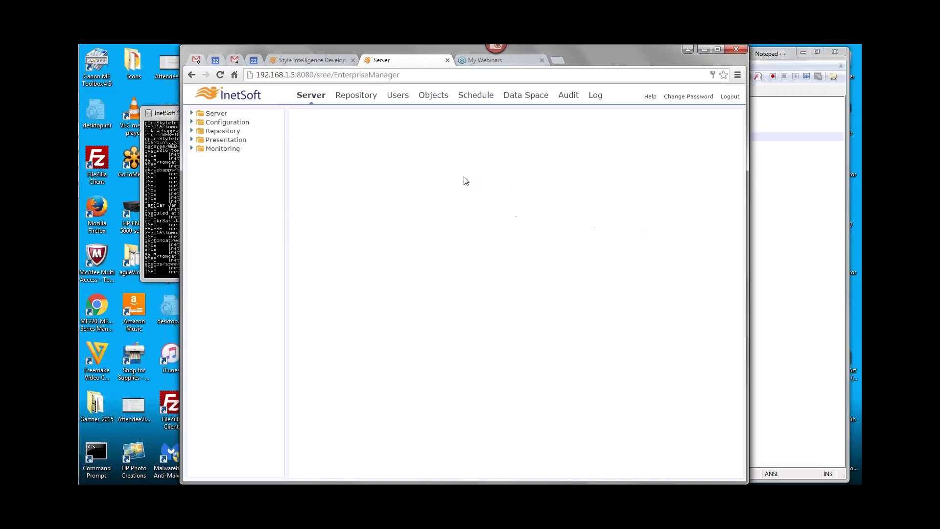
Reload the server configuration from Server > Status and trim the address back to sree/
click(191, 114)
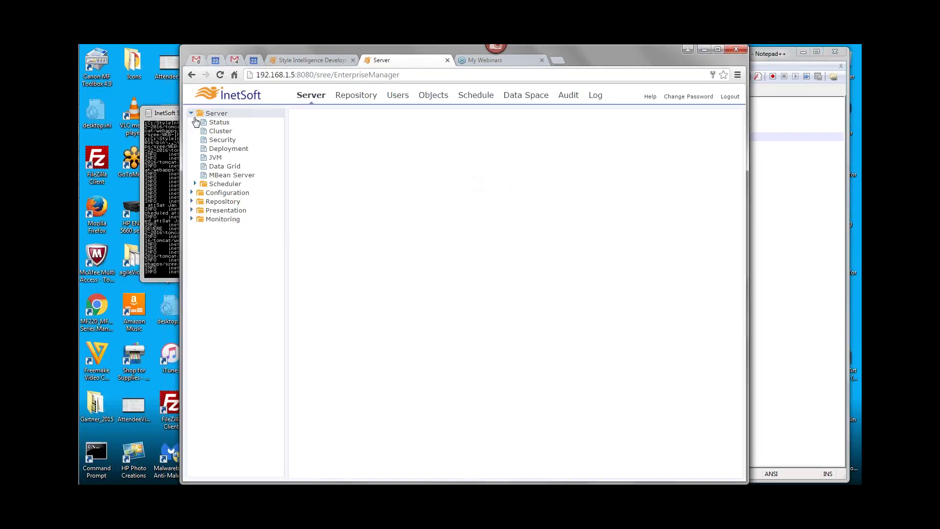
click(221, 122)
click(442, 198)
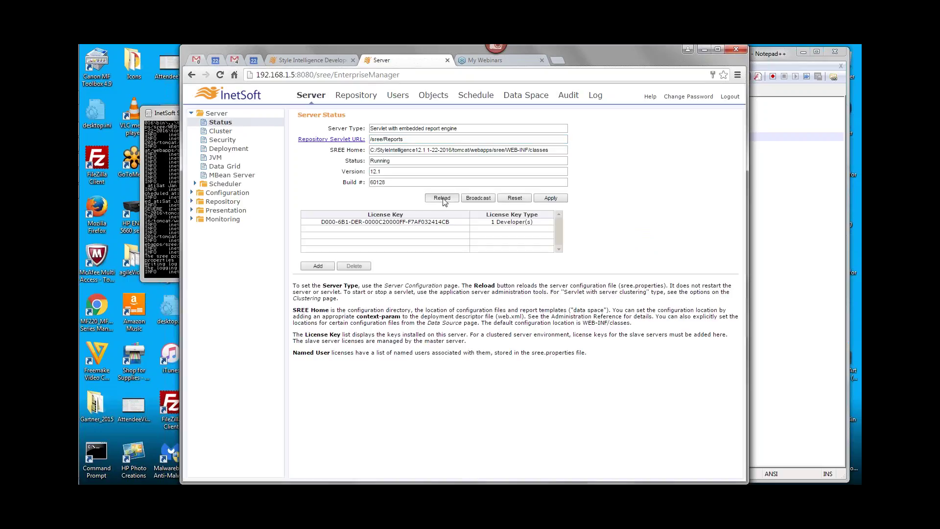
click(523, 137)
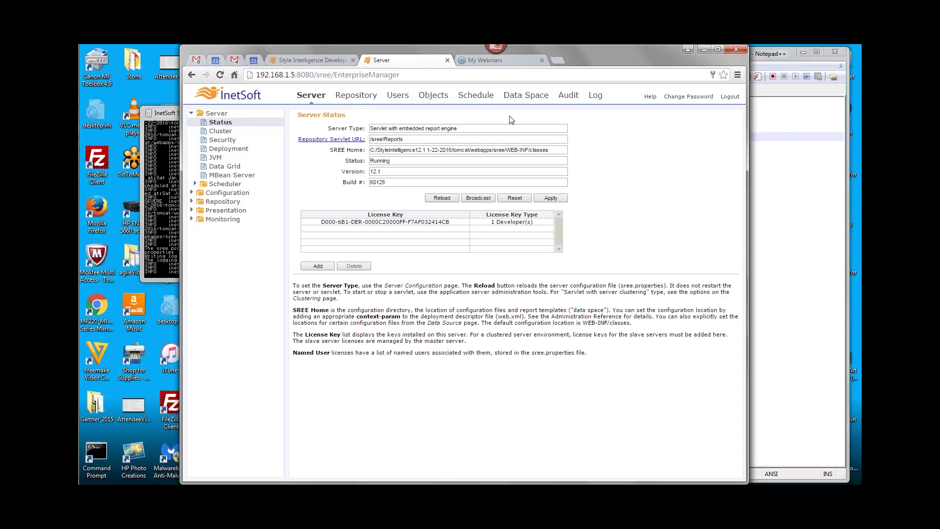
double_click(400, 75)
key(BackSpace)
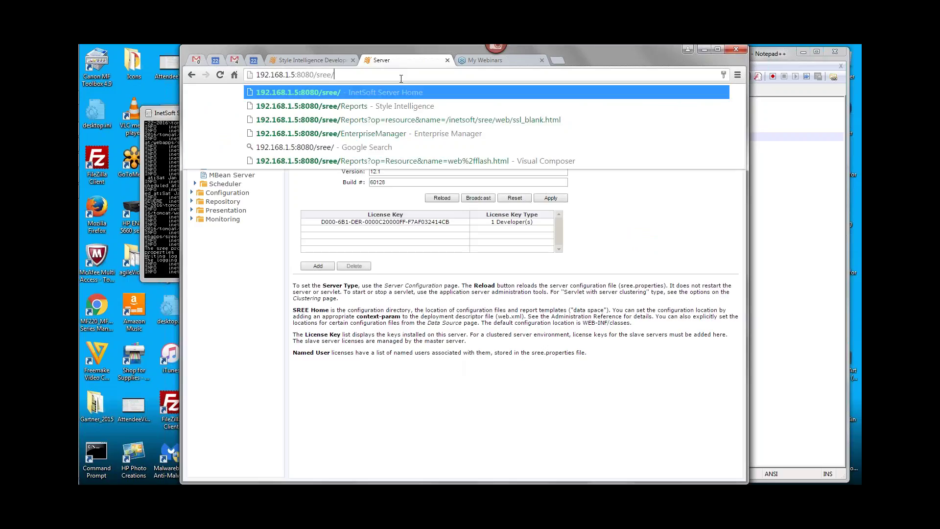
Sign into the User Portal as the administrator with the French Canada locale
key(Return)
click(425, 143)
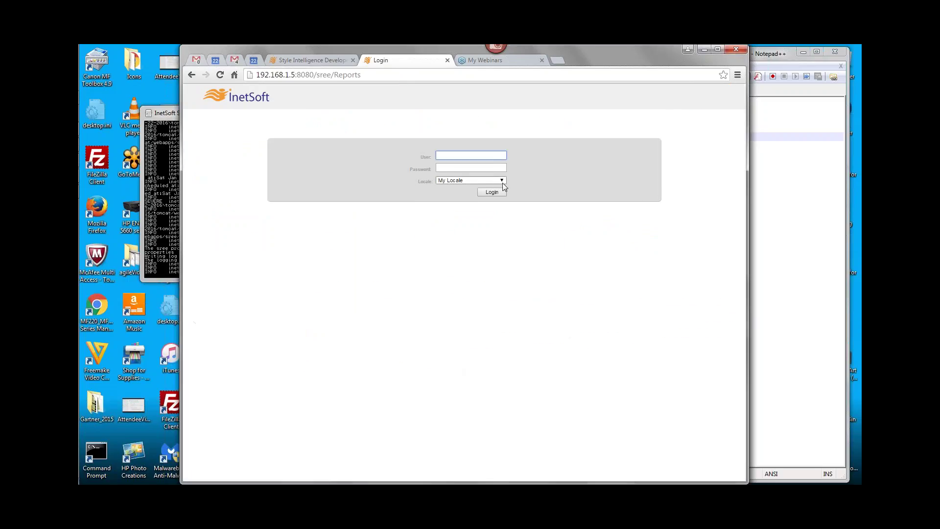
text(admin)
key(Tab)
text(a)
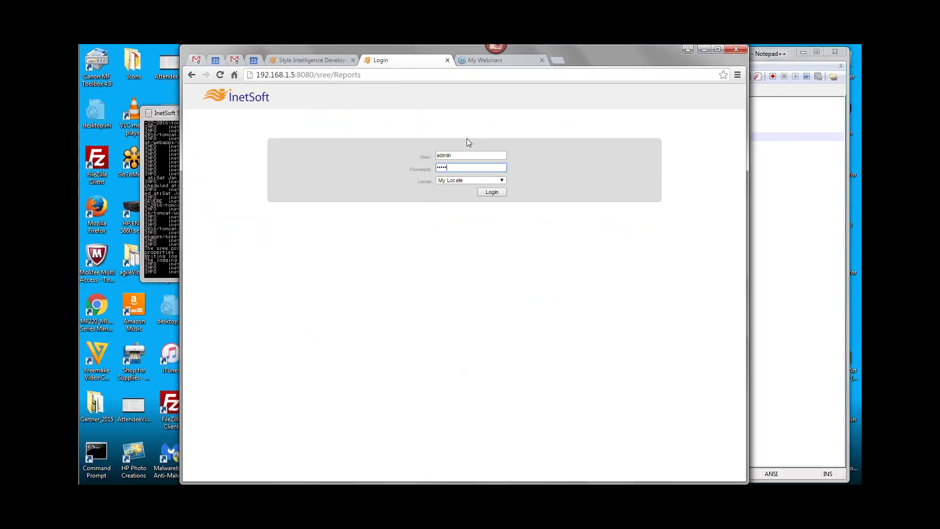
click(495, 181)
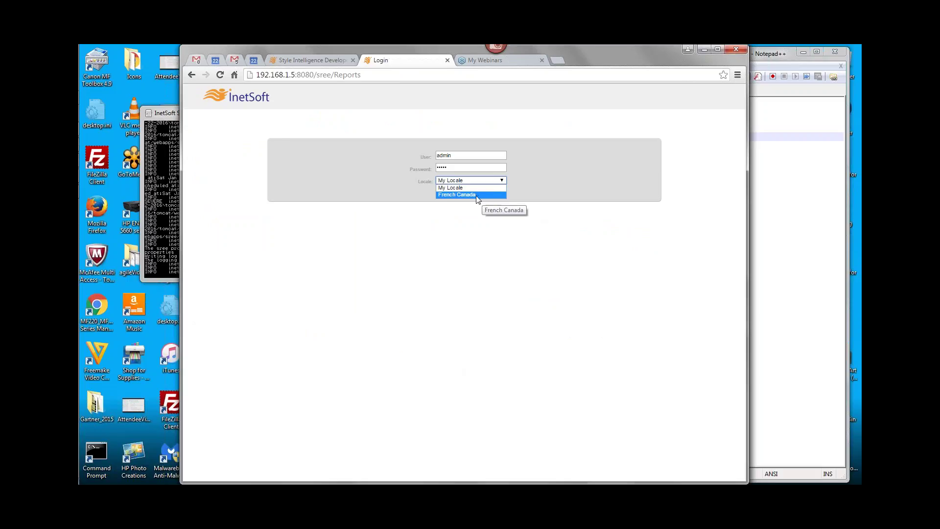
click(477, 195)
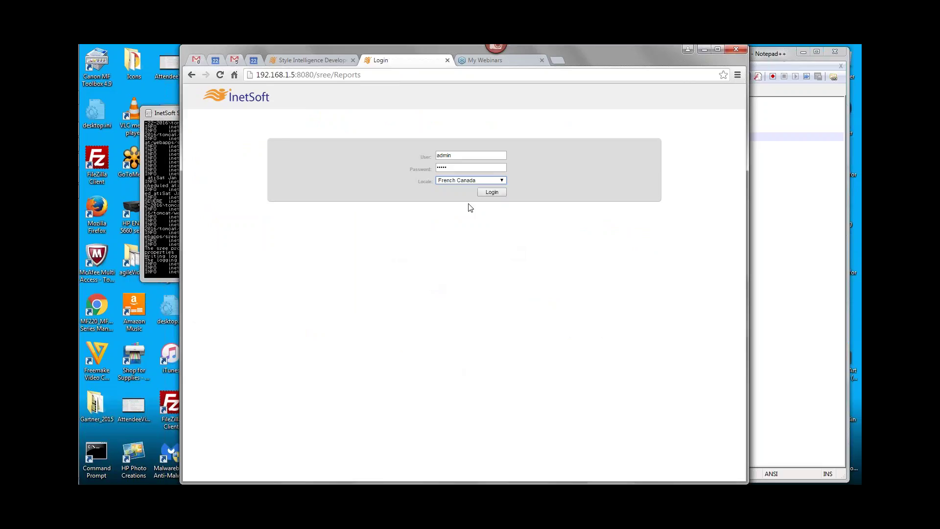
click(492, 192)
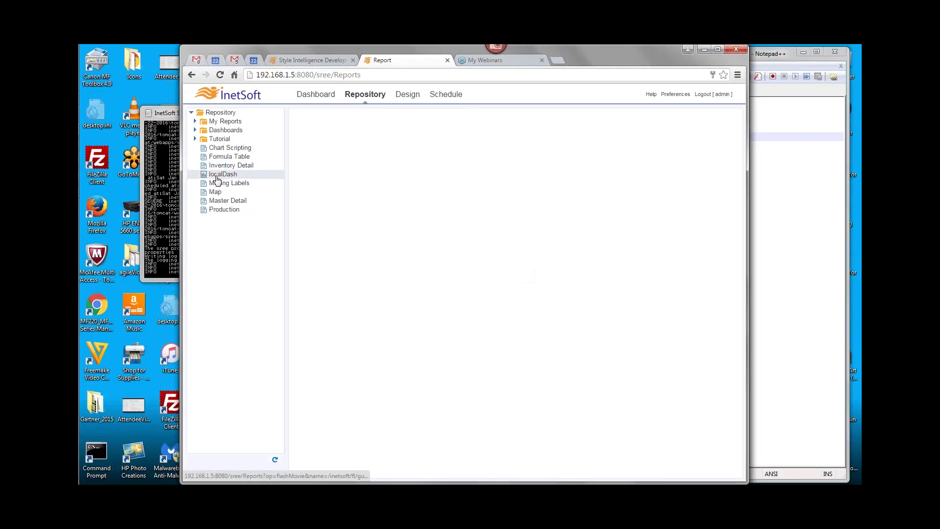
Open the localDash dashboard from the Repository tree
click(217, 175)
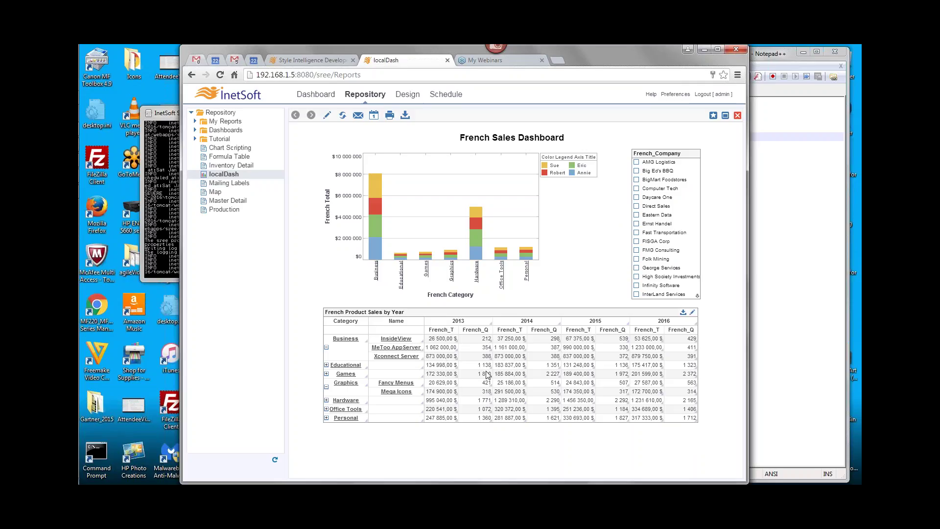
Inspect the French Sales Dashboard's table sales values, then go to the Design area
mouse_move(511, 375)
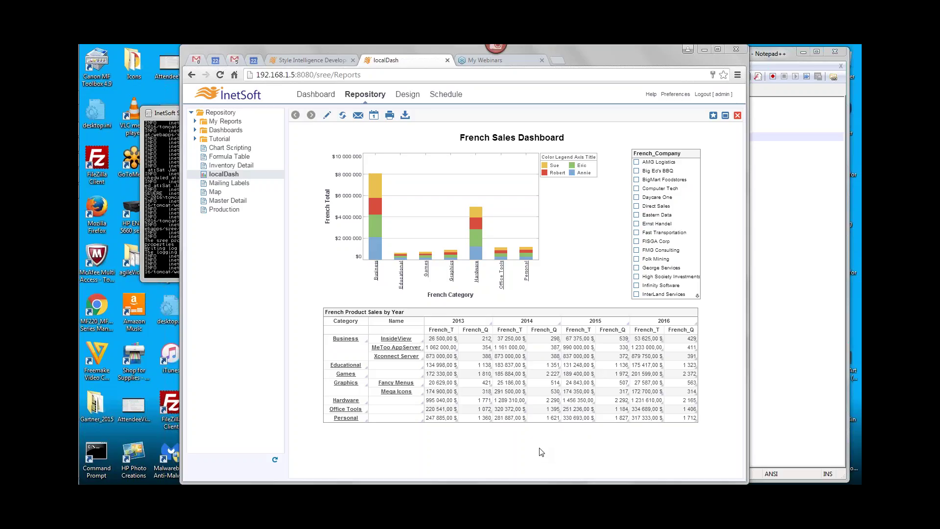
mouse_move(499, 365)
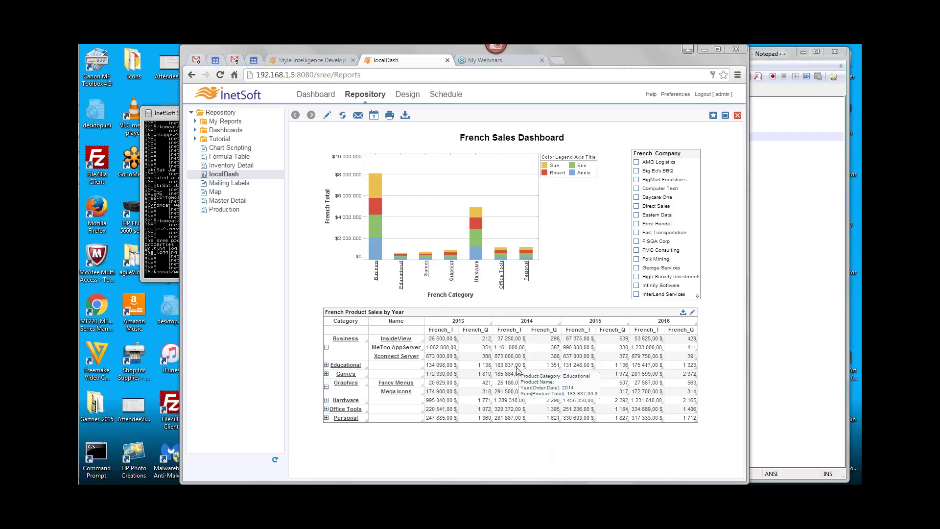
click(405, 94)
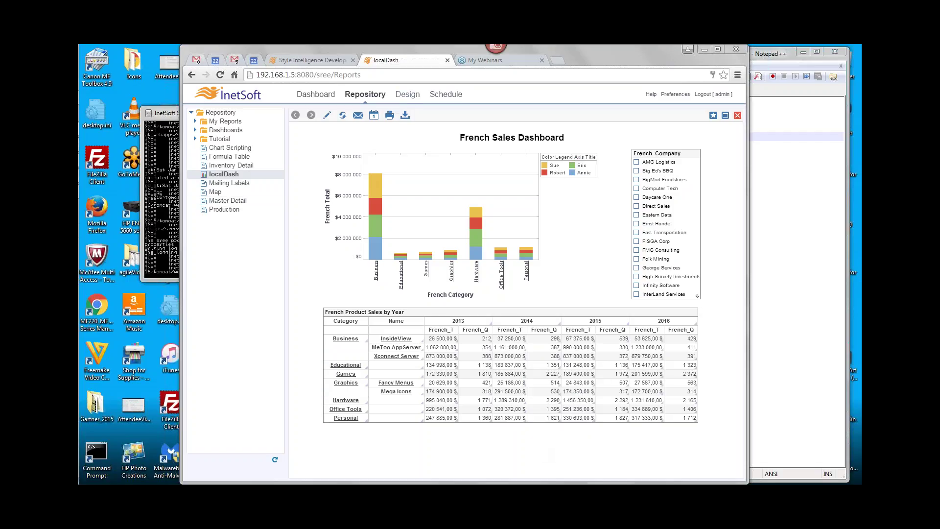
Launch Visual Composer and open the localDash viewsheet from Global Viewsheet
click(494, 132)
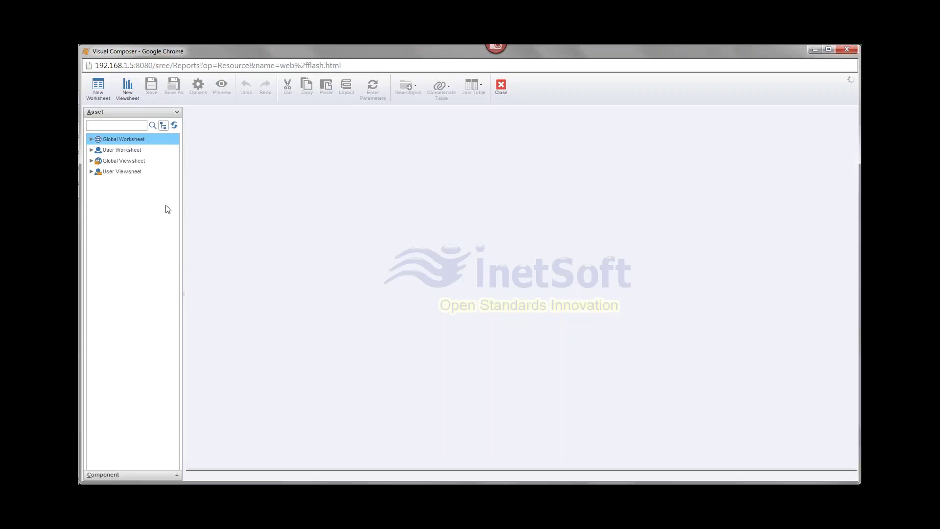
click(90, 139)
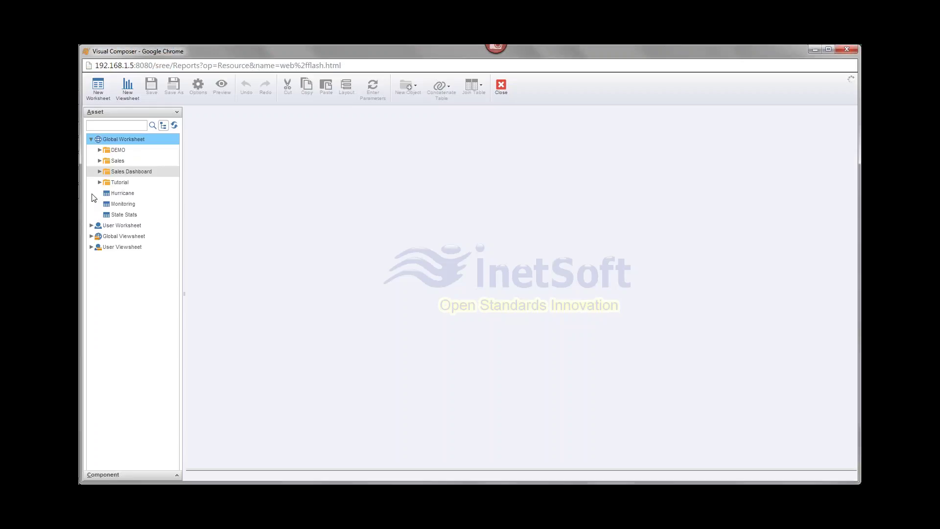
click(91, 236)
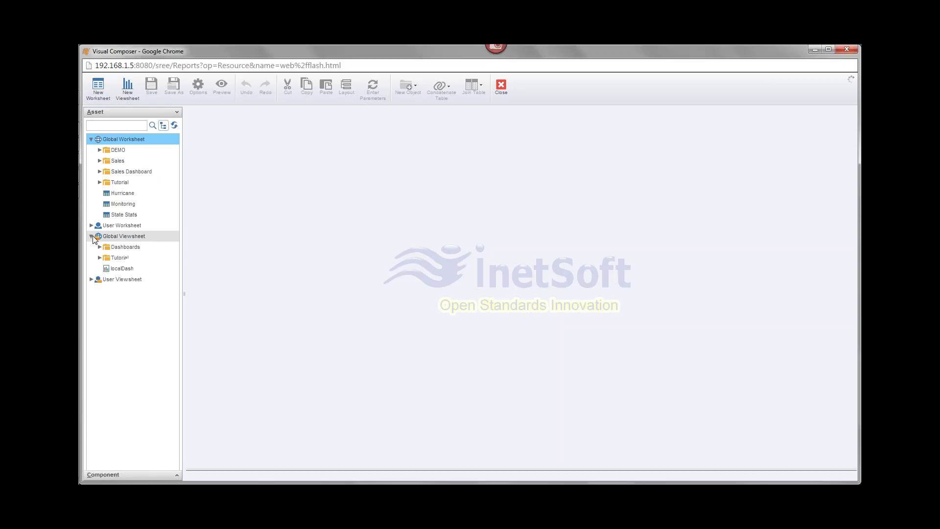
click(106, 272)
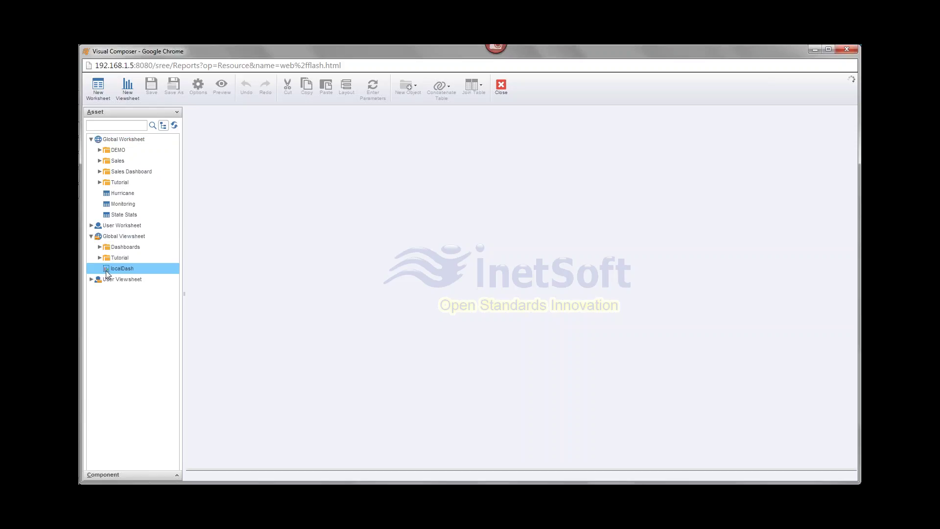
double_click(106, 269)
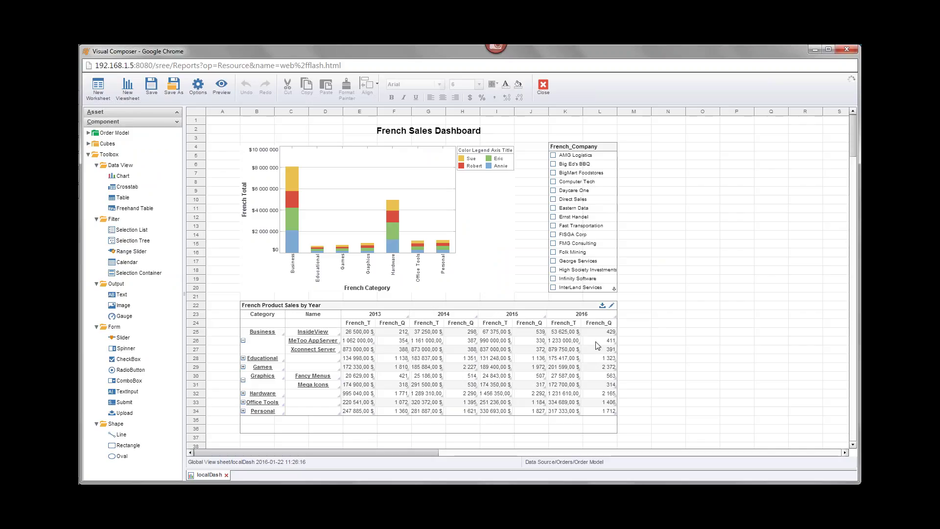
Format the French_T sales cells with the $#,##0.00 number pattern
mouse_move(597, 345)
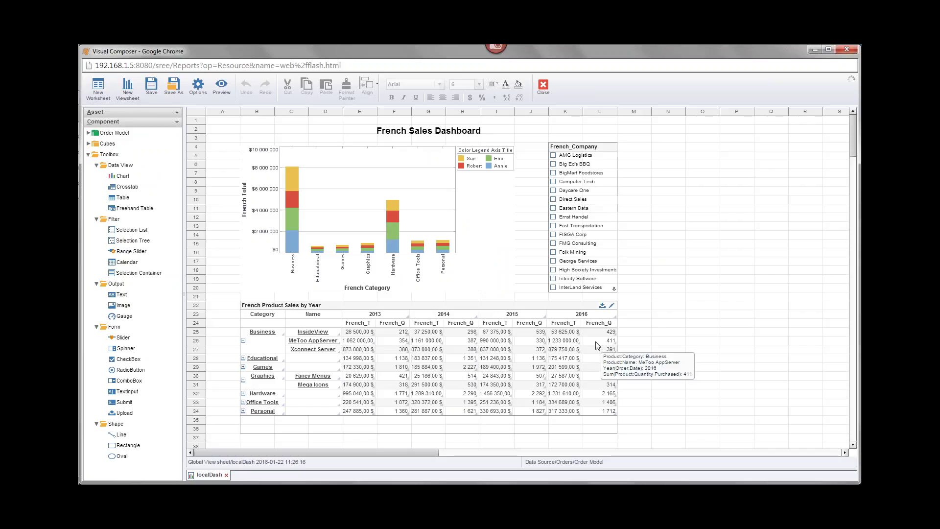
click(495, 357)
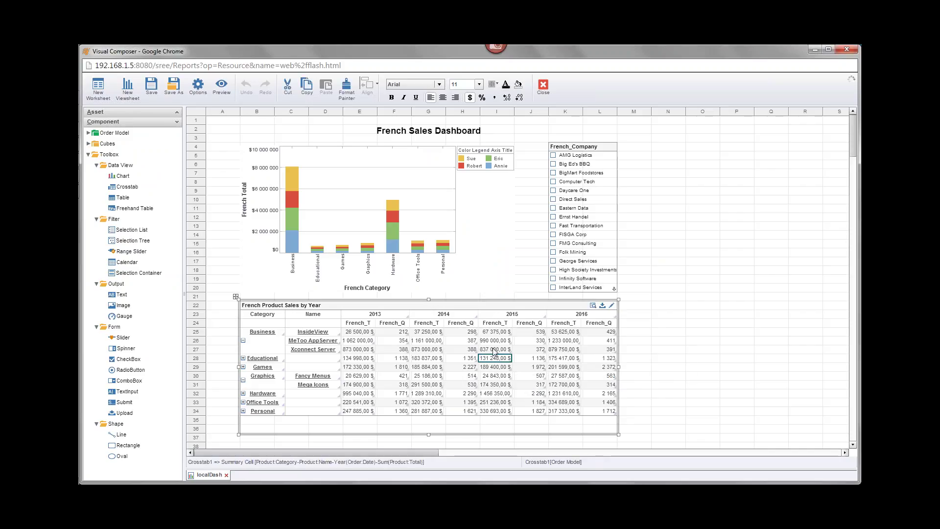
right_click(495, 360)
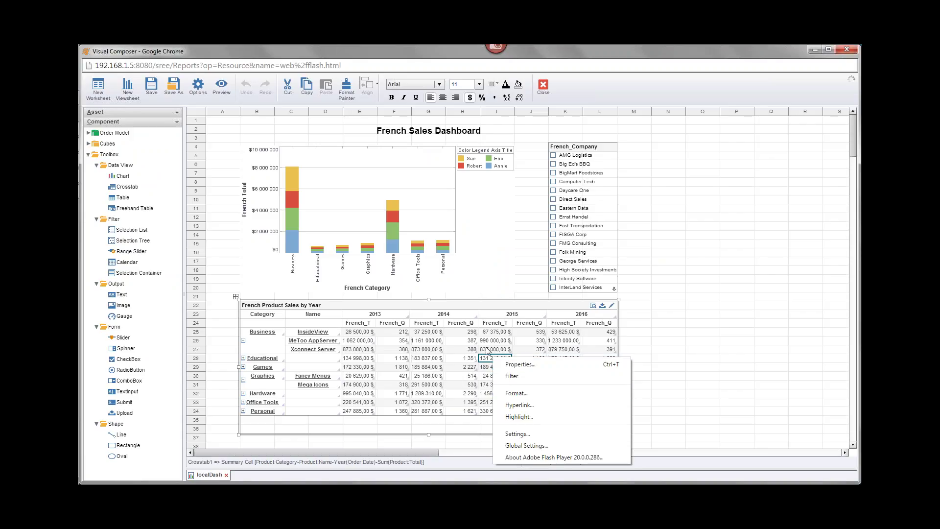
click(537, 393)
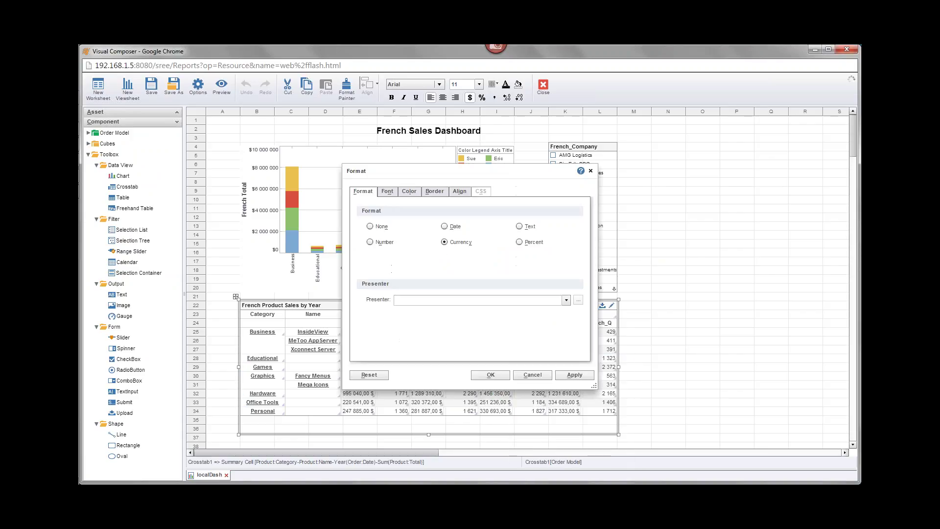
click(369, 242)
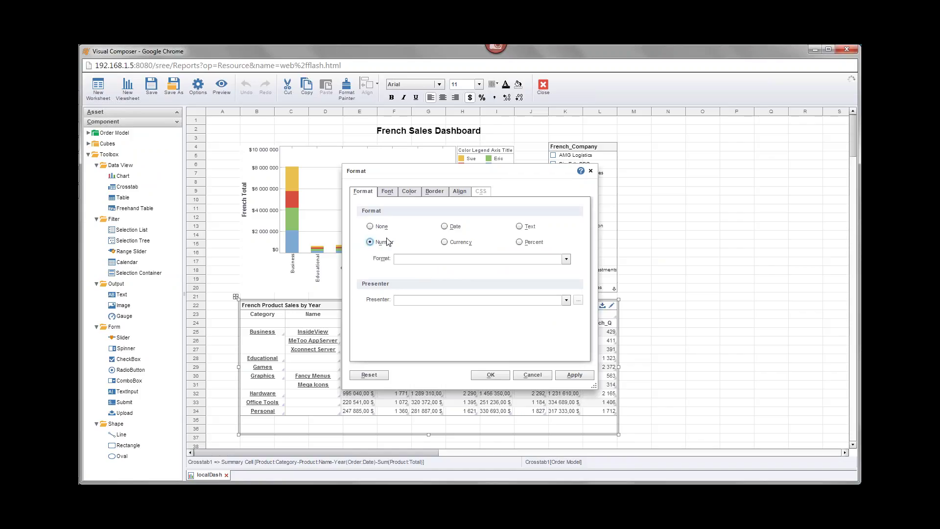
click(566, 259)
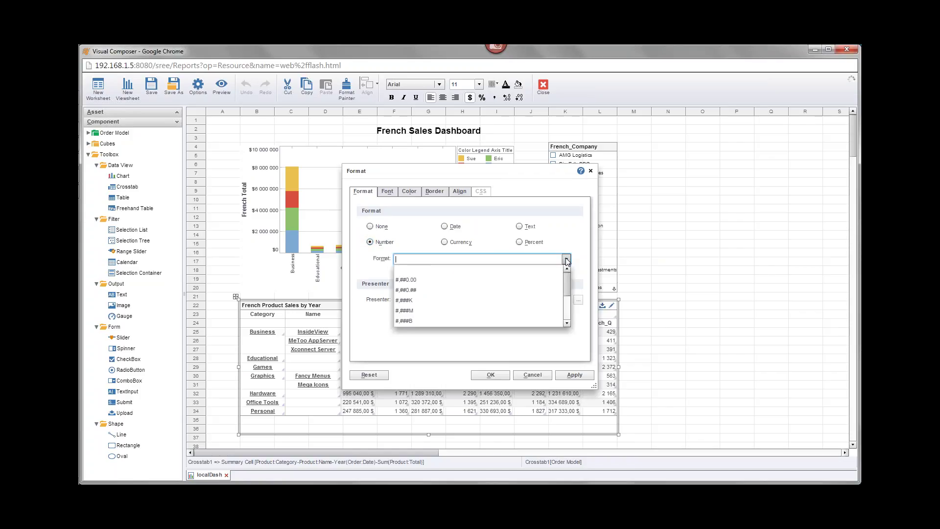
click(409, 278)
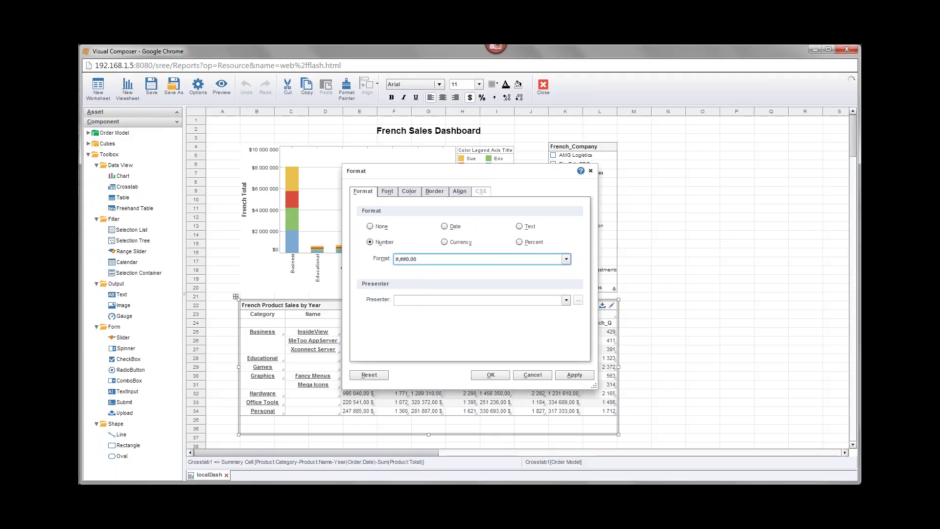
click(397, 259)
text($)
click(584, 258)
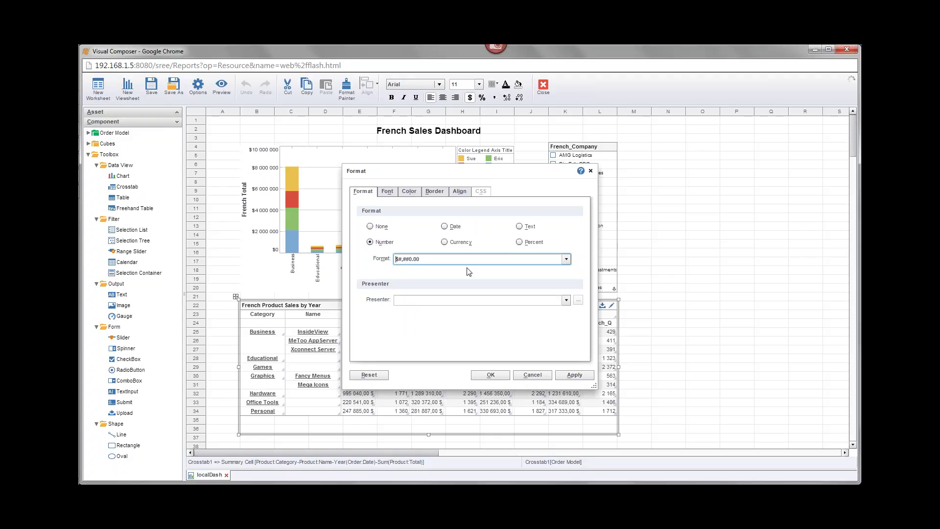
double_click(398, 259)
click(409, 259)
click(429, 259)
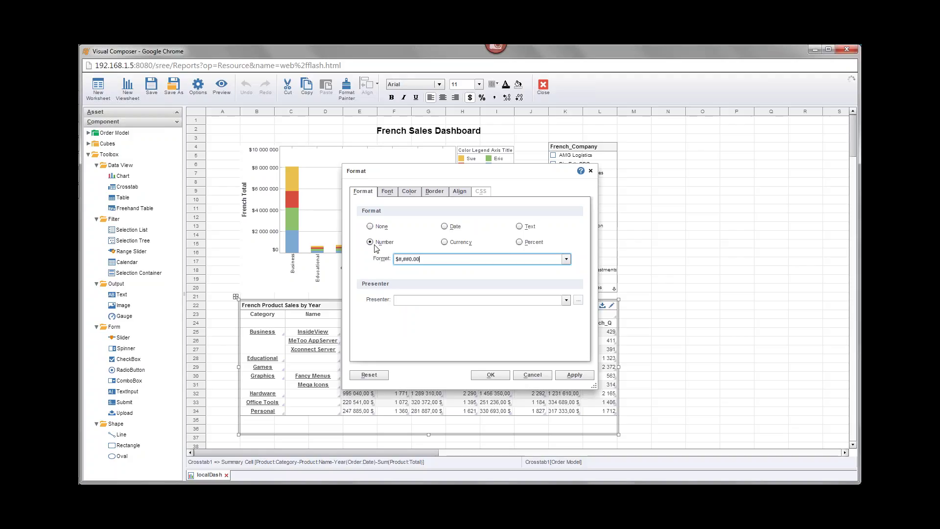
click(499, 377)
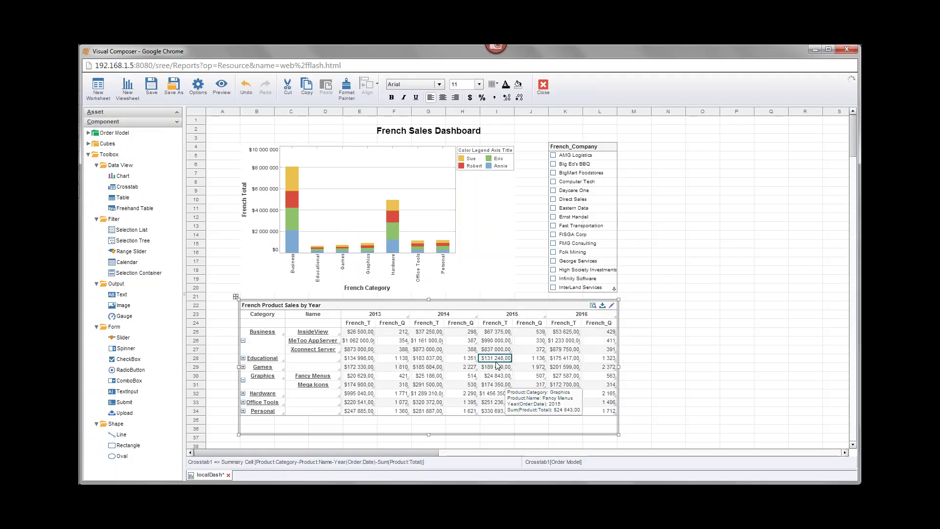
Verify the 2014 French_T cell ($183 837,00) carries the $#,##0.00 pattern
mouse_move(436, 338)
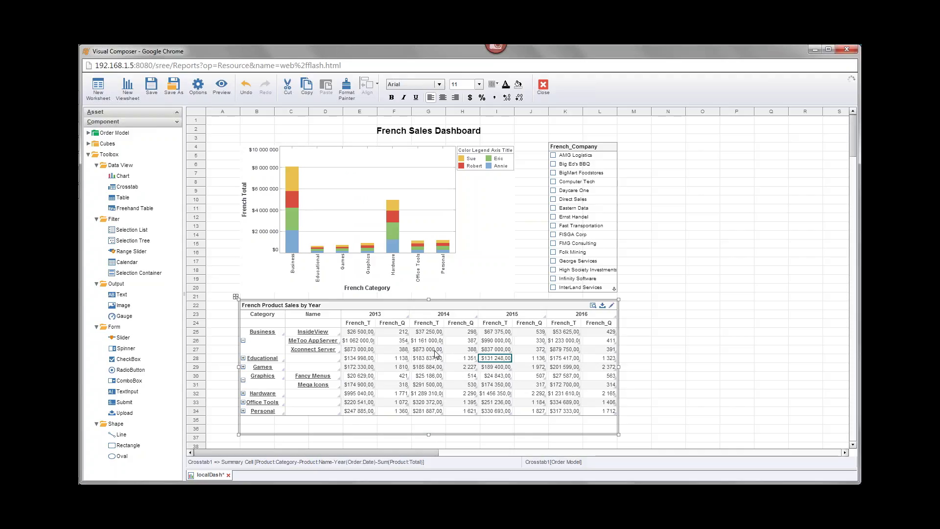
mouse_move(502, 362)
click(429, 361)
right_click(429, 362)
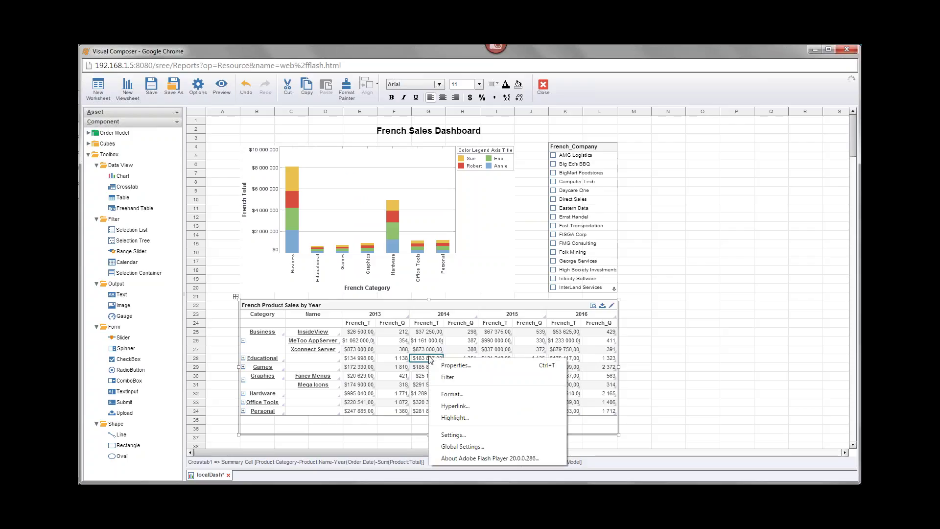
click(478, 394)
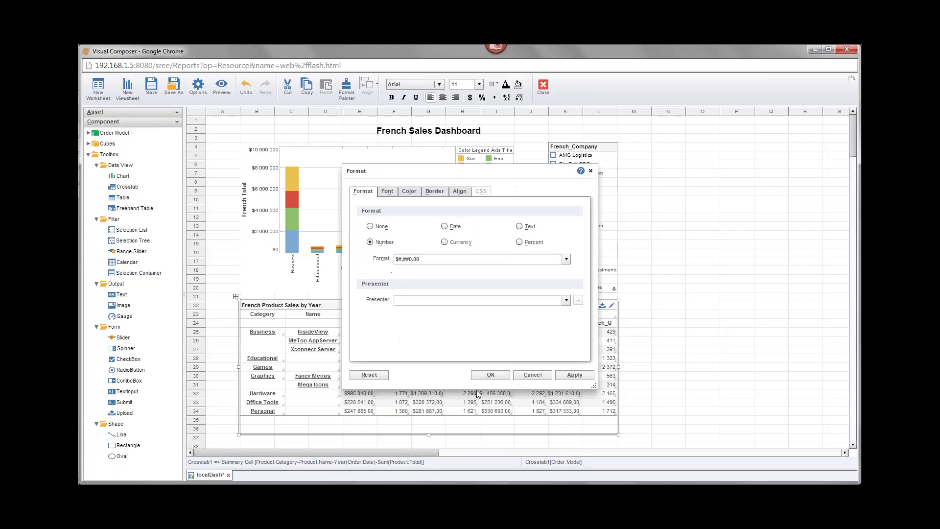
click(392, 256)
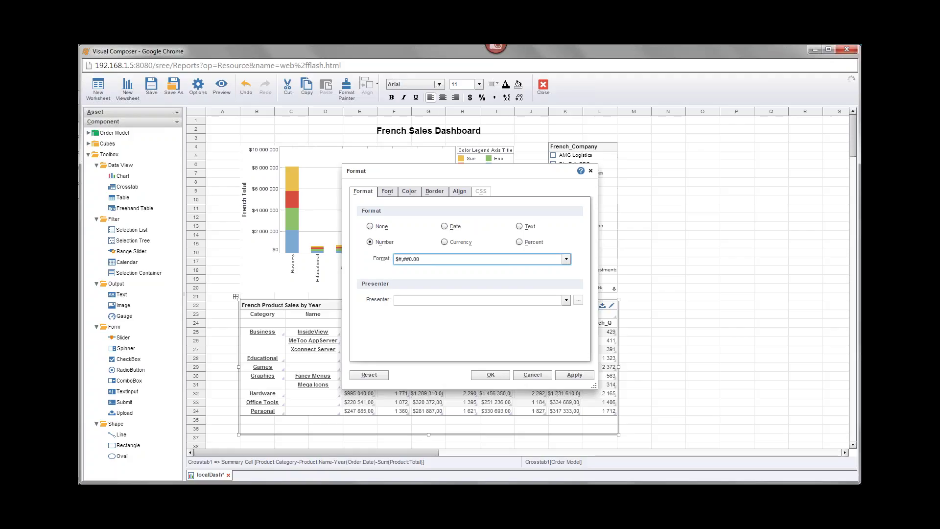
click(490, 374)
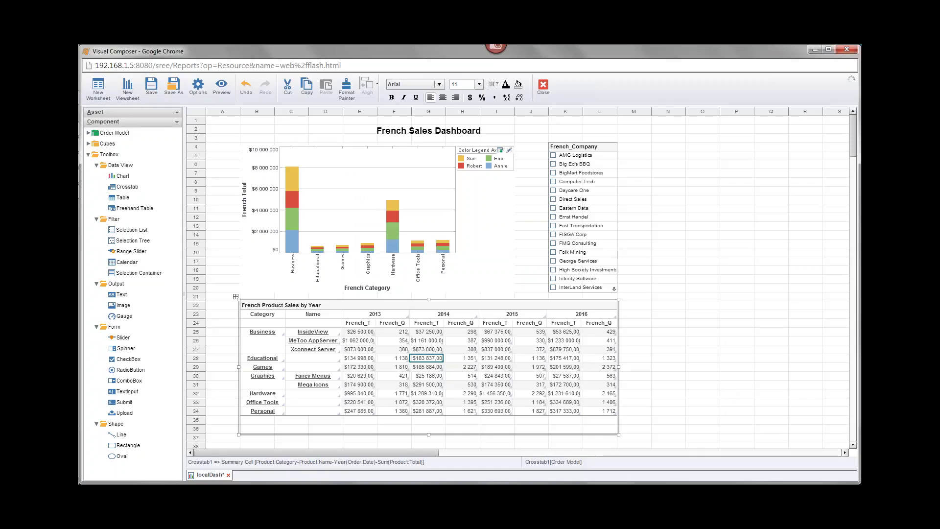
mouse_move(80, 195)
mouse_move(90, 146)
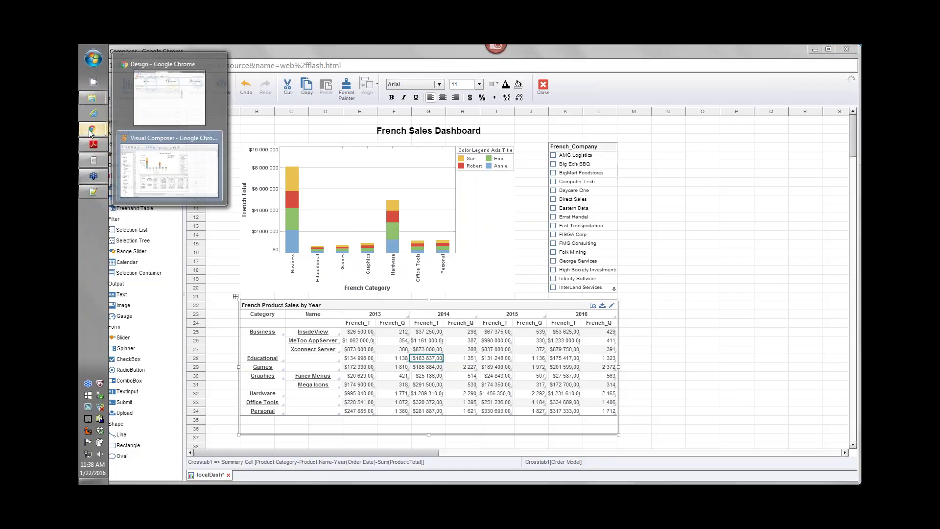
click(169, 88)
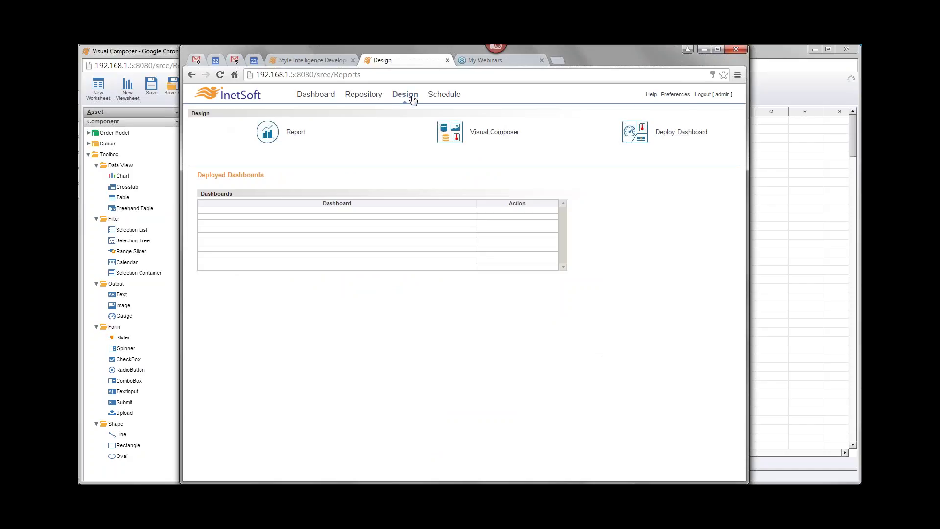
click(375, 96)
click(223, 174)
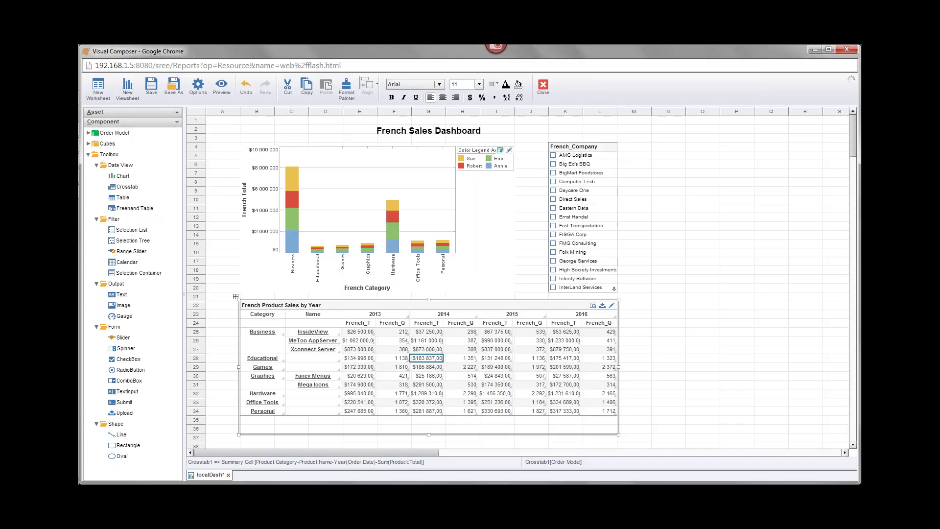
click(484, 150)
right_click(484, 150)
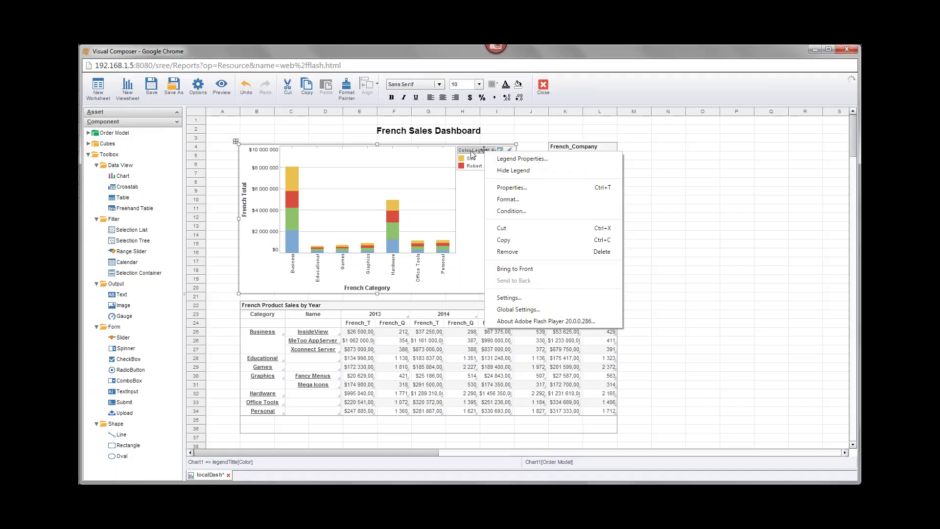
click(856, 183)
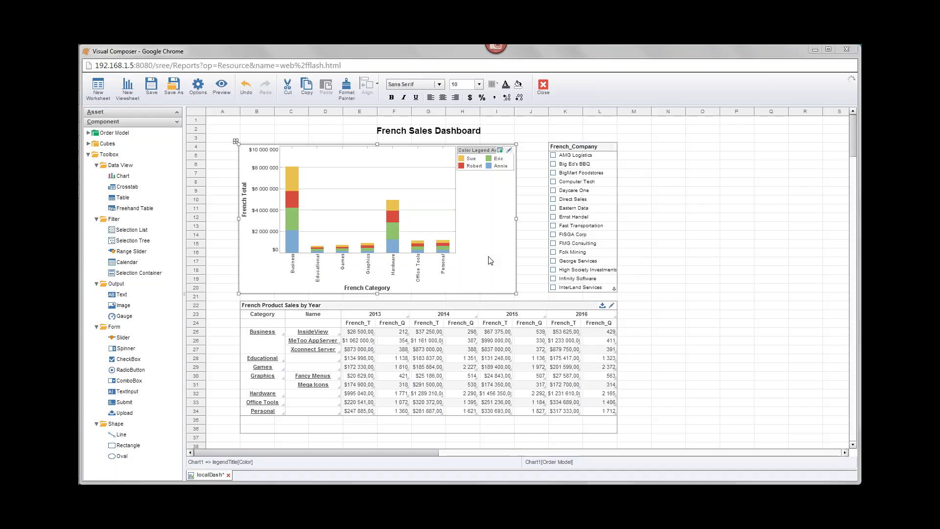
click(260, 320)
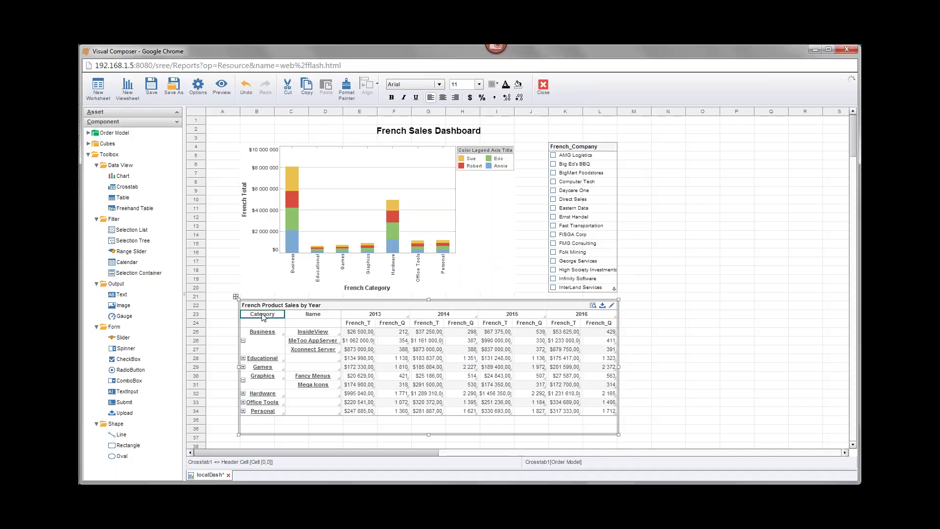
click(318, 315)
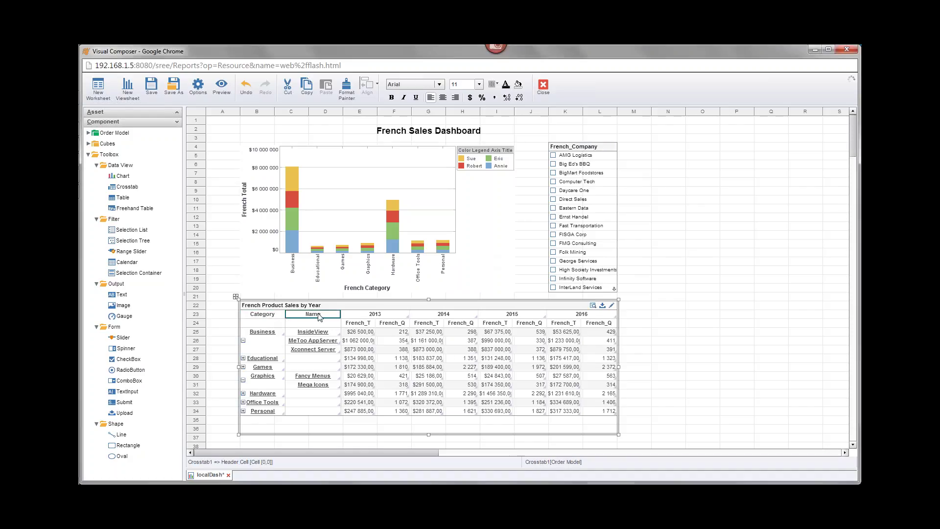
click(270, 316)
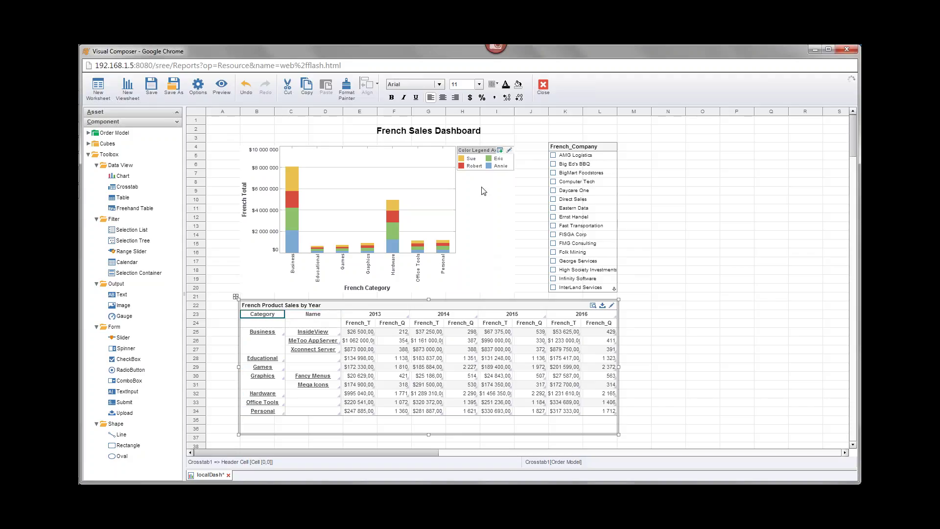
right_click(478, 149)
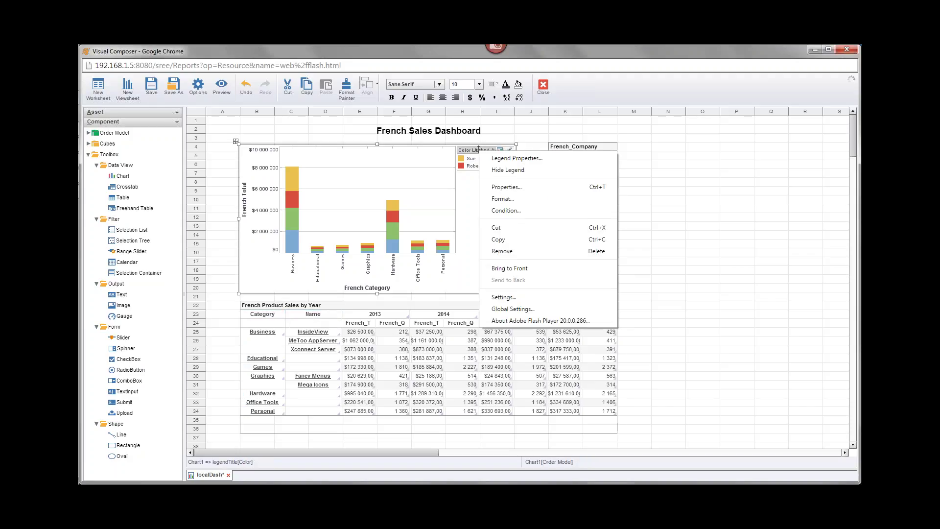
click(547, 161)
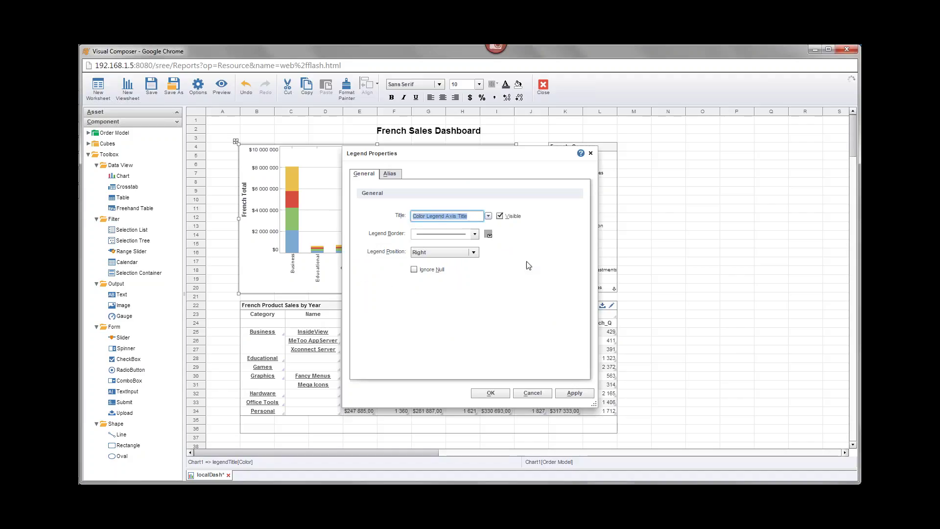
key(BackSpace)
click(491, 392)
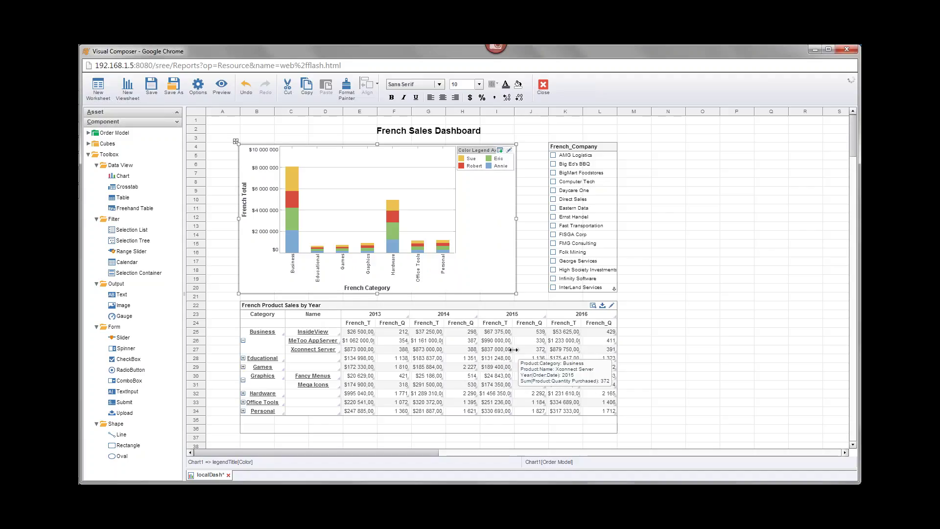
right_click(478, 149)
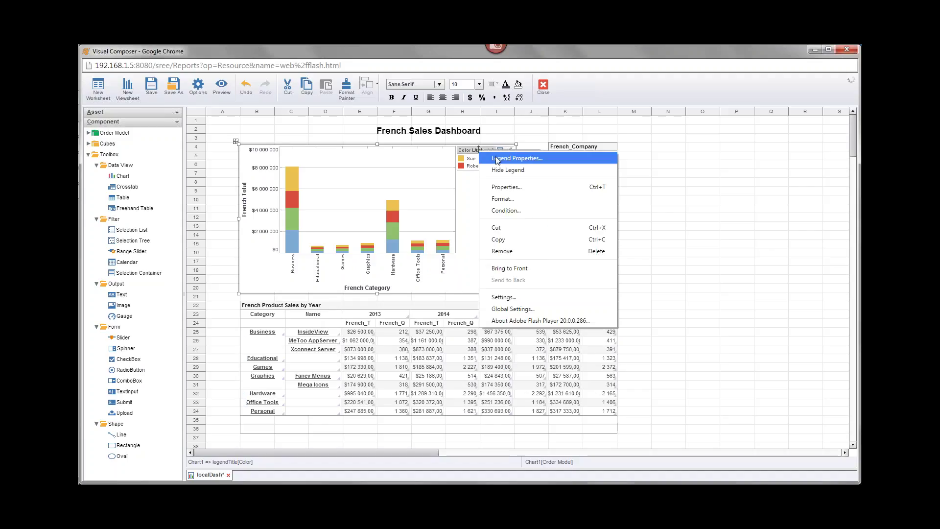
click(497, 156)
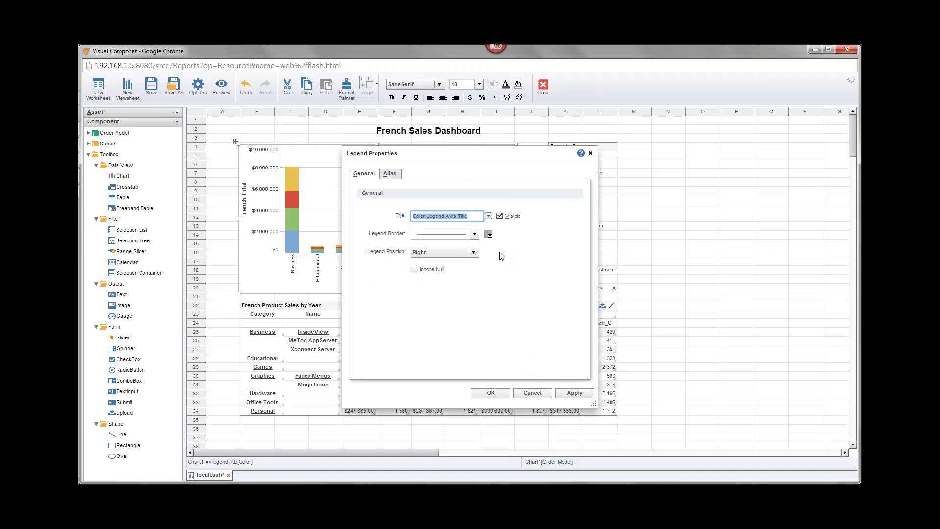
key(BackSpace)
click(486, 394)
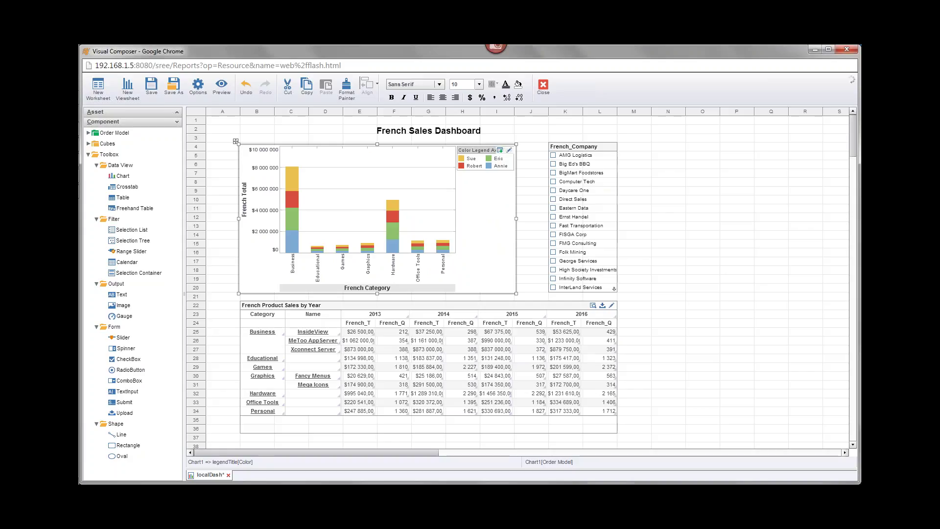
click(263, 316)
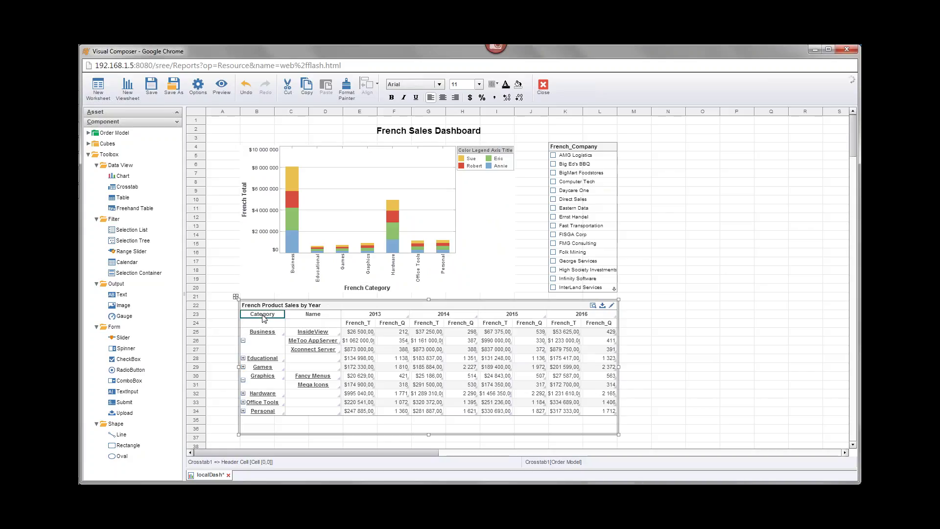
Rename the Category header to 'French Cat' and clear the Name header text
double_click(262, 315)
key(BackSpace)
text(French Cat)
double_click(313, 314)
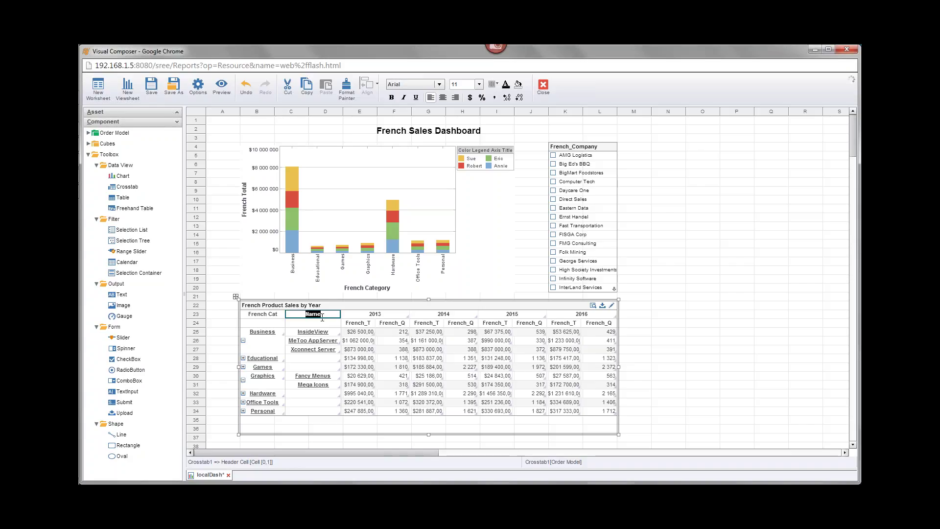
key(BackSpace)
click(219, 349)
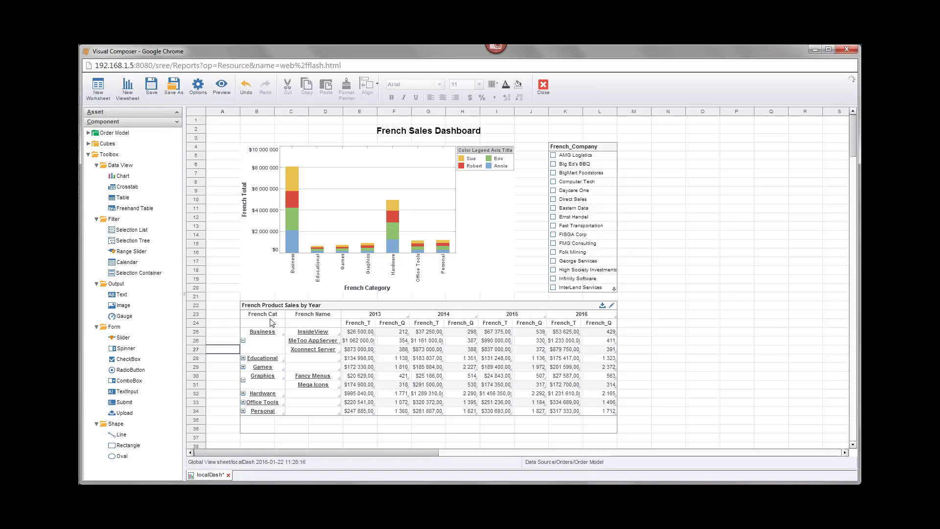
Restore the column header to 'Name', then retype it as 'French Name'
double_click(309, 315)
text(Name)
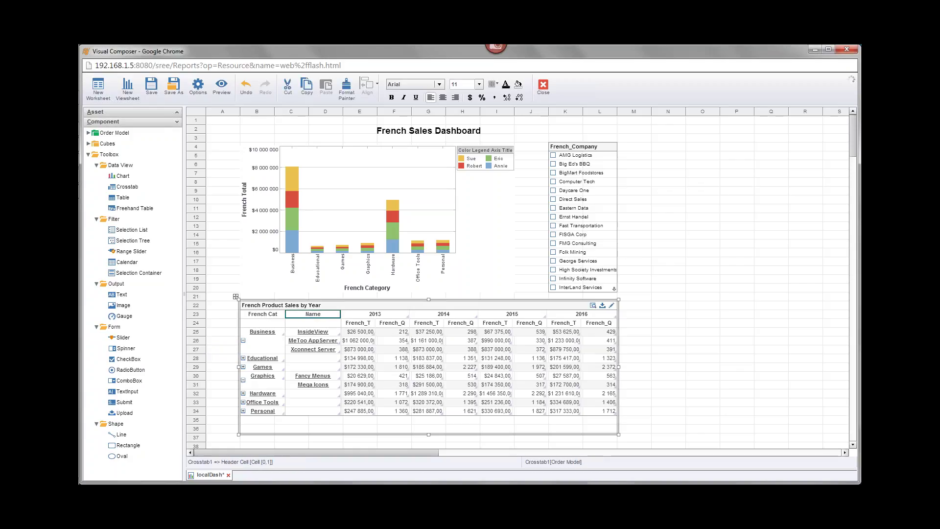
click(221, 339)
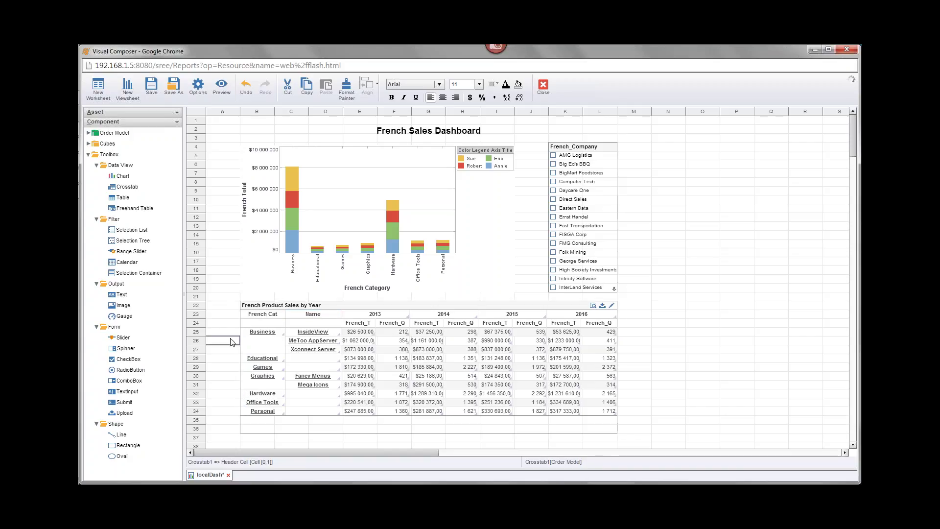
click(313, 314)
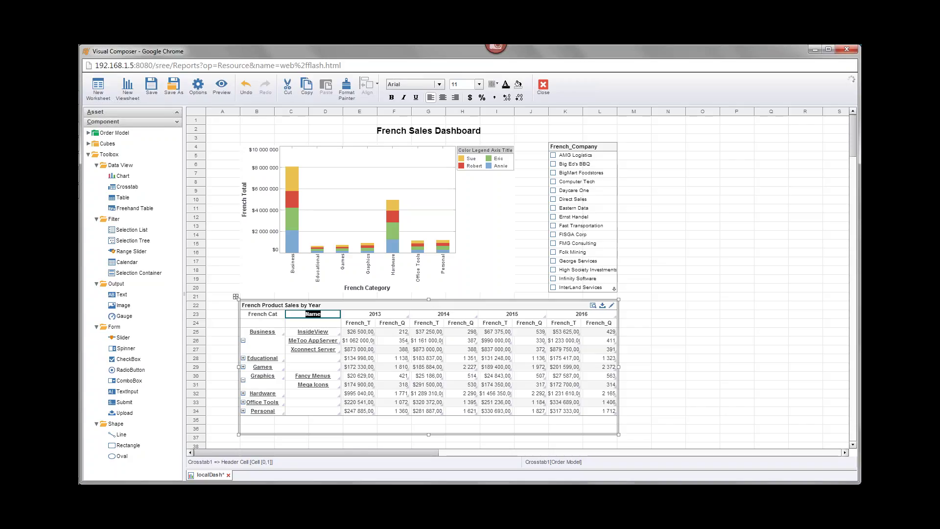
key(BackSpace)
text(French Name)
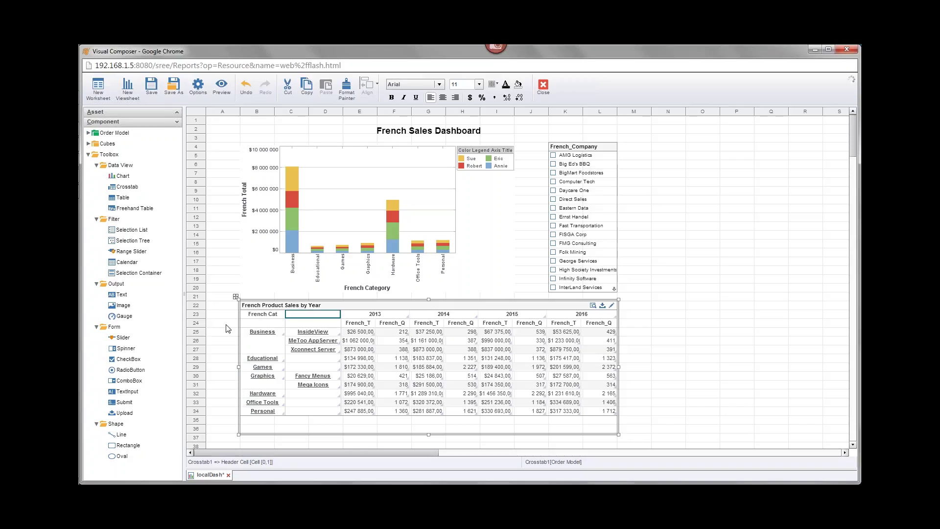
click(226, 324)
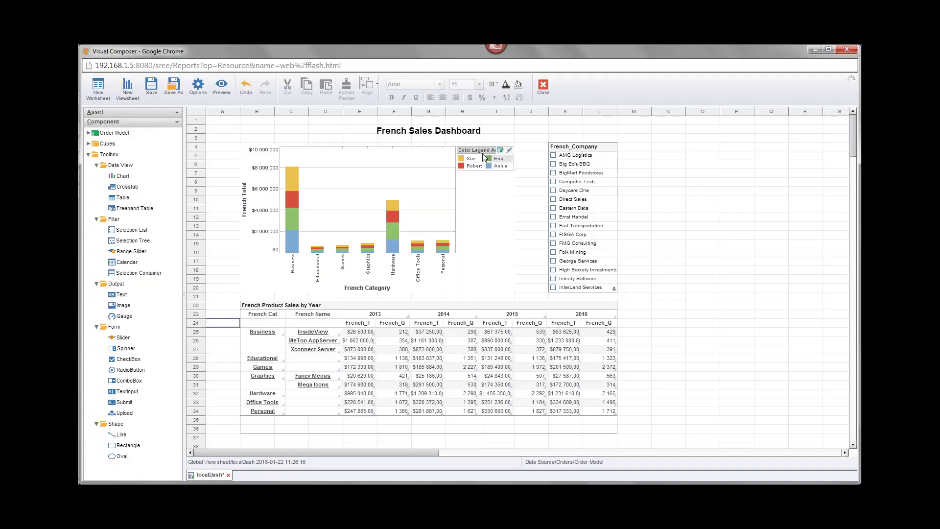
Review the Viewsheet Options localization text IDs and bring up SreeBundle_fr_CA.properties in Notepad++
click(198, 86)
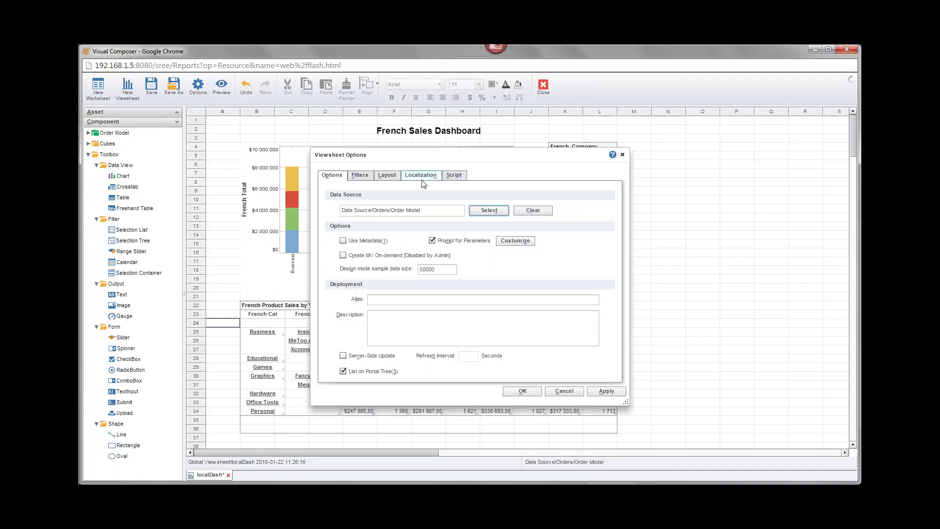
click(419, 175)
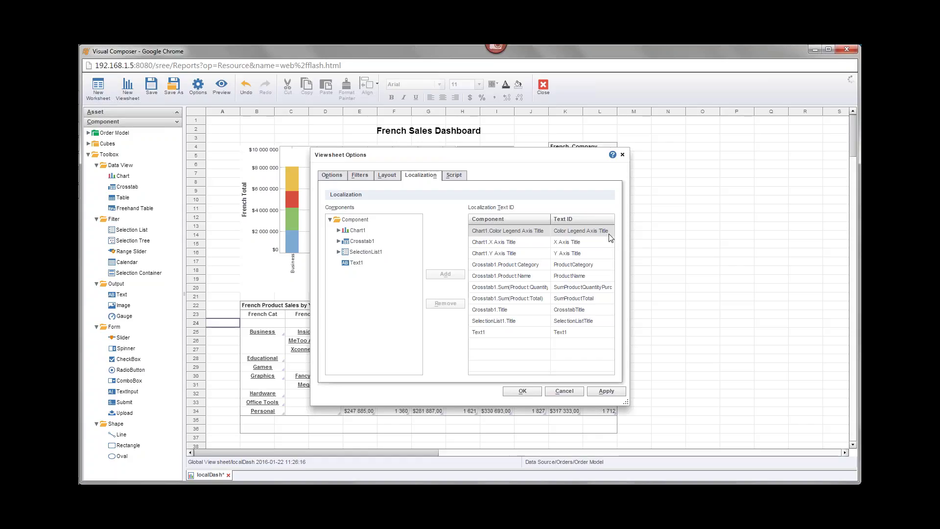
mouse_move(80, 254)
click(93, 192)
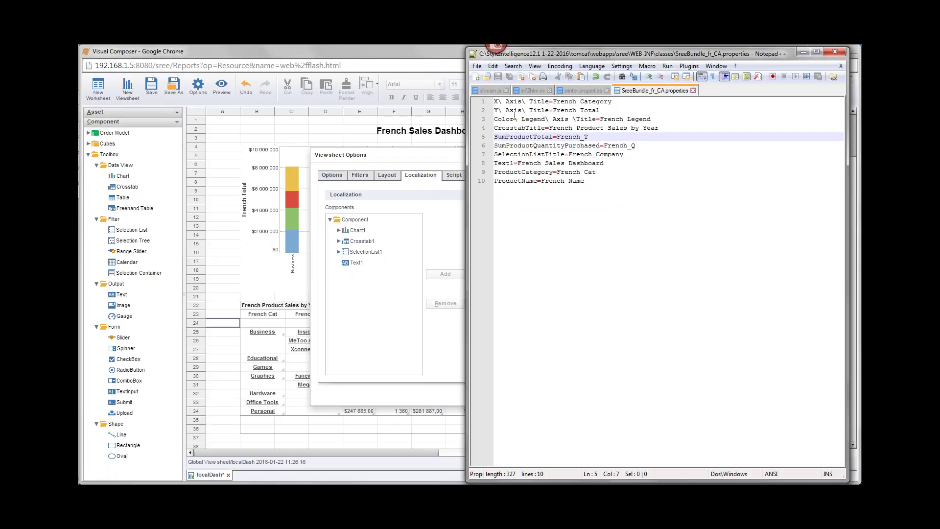
Put the cursor in the legend key on line 3 of SreeBundle_fr_CA.properties
drag(599, 118, 654, 118)
click(600, 121)
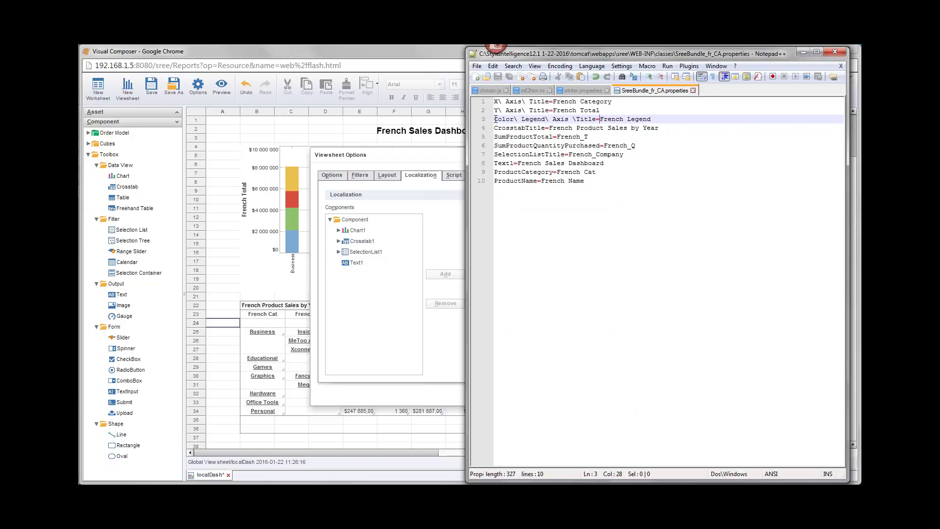
click(525, 119)
key(ctrl+Tab)
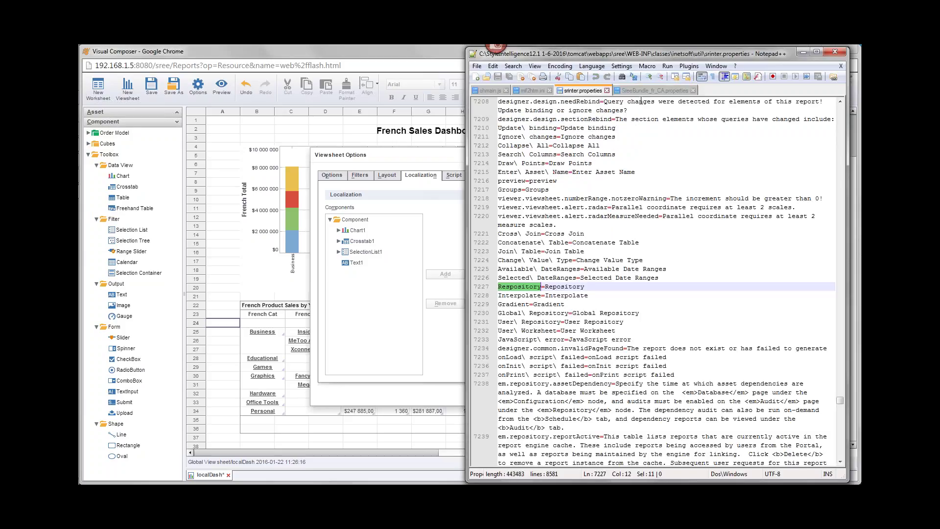
click(655, 92)
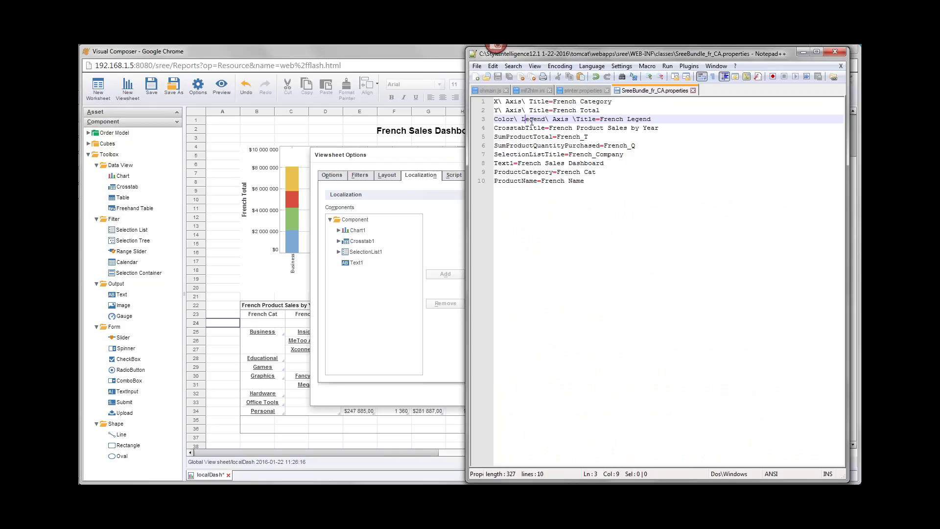
Remove the escaped spaces so the key reads ColorLegendAxisTitle, then save the file
key(BackSpace)
key(BackSpace)
key(ctrl+Right)
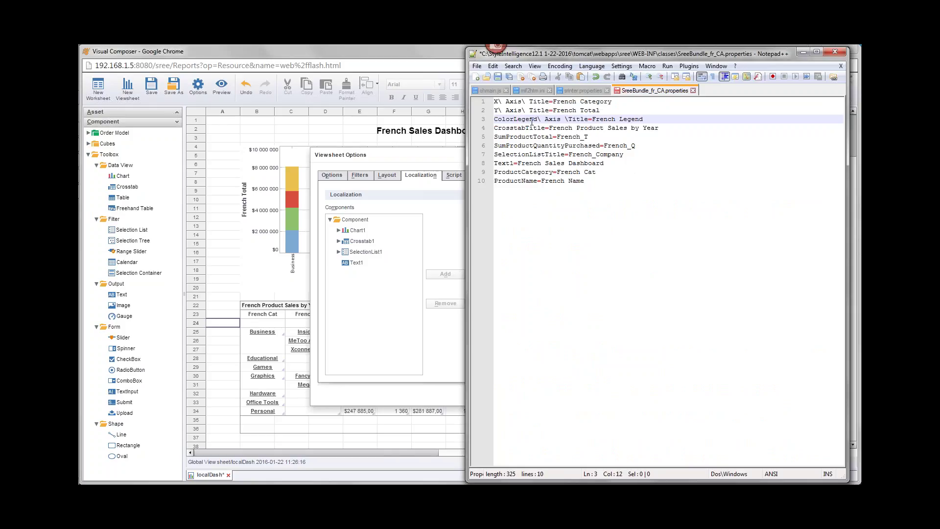
key(BackSpace)
key(BackSpace)
key(BackSpace)
key(Delete)
click(525, 137)
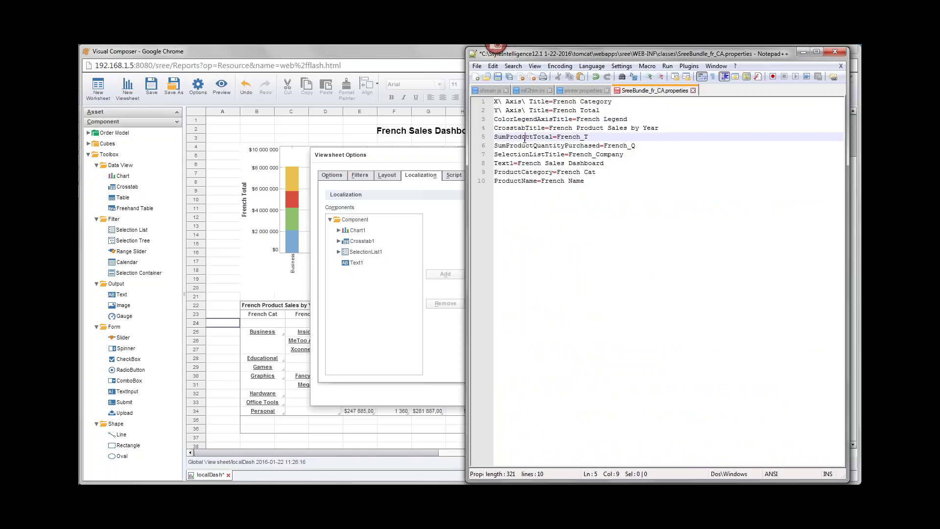
key(ctrl+s)
key(alt+Tab)
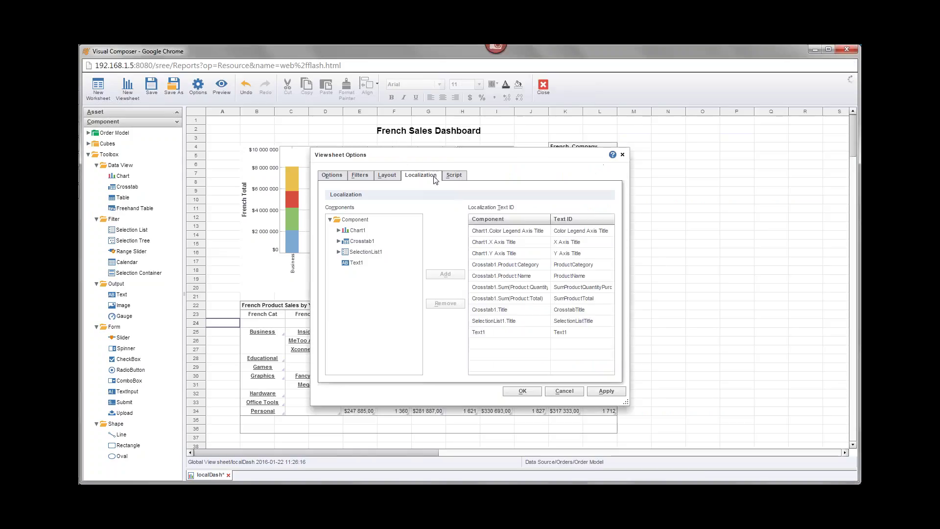
Change the Chart1 legend title's text ID to ColorLegendAxisTitle and apply the localization settings
click(558, 230)
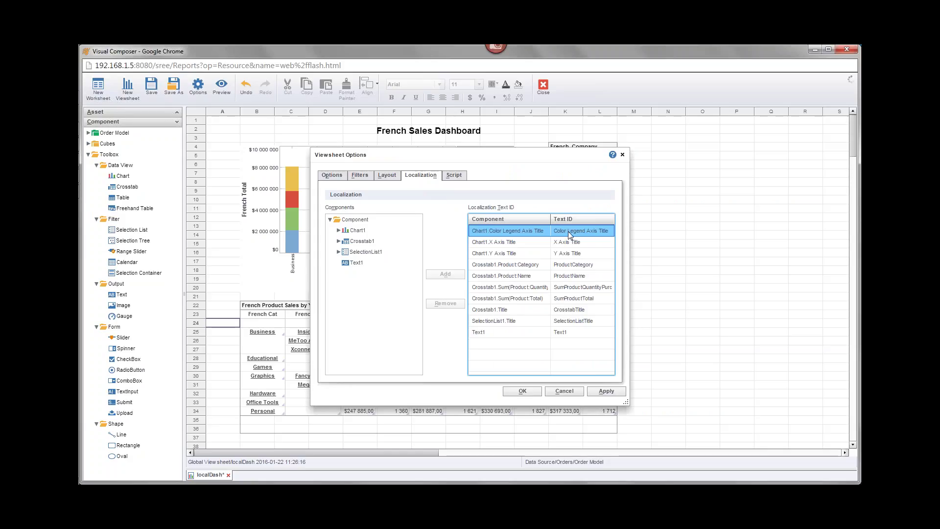
click(574, 231)
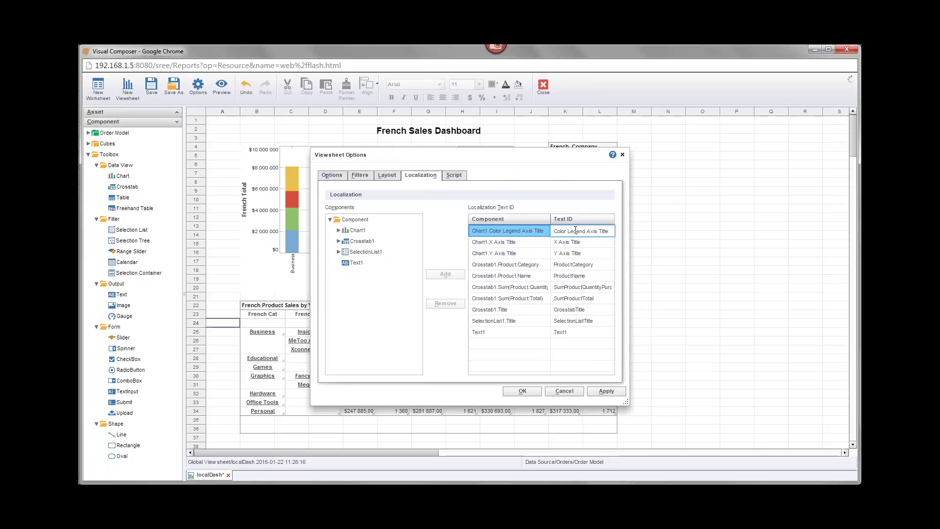
key(Delete)
key(Delete)
key(Delete)
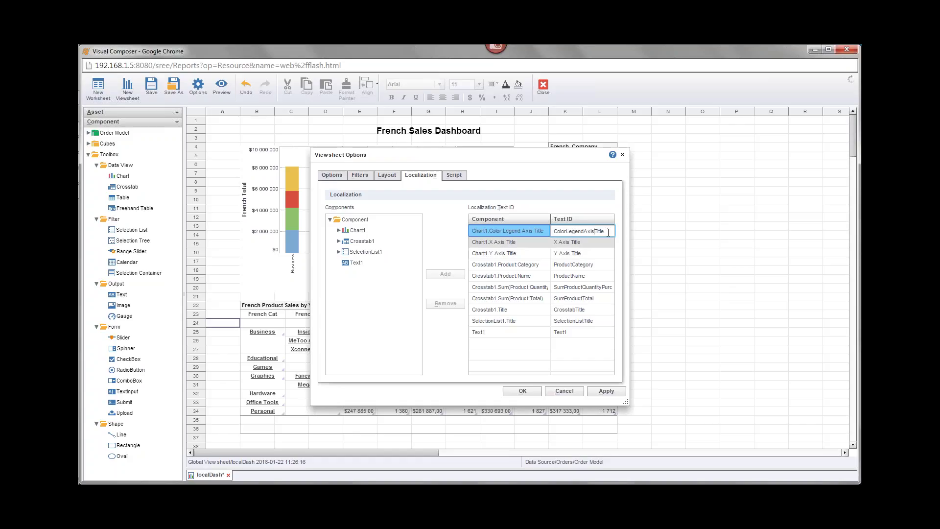
click(522, 391)
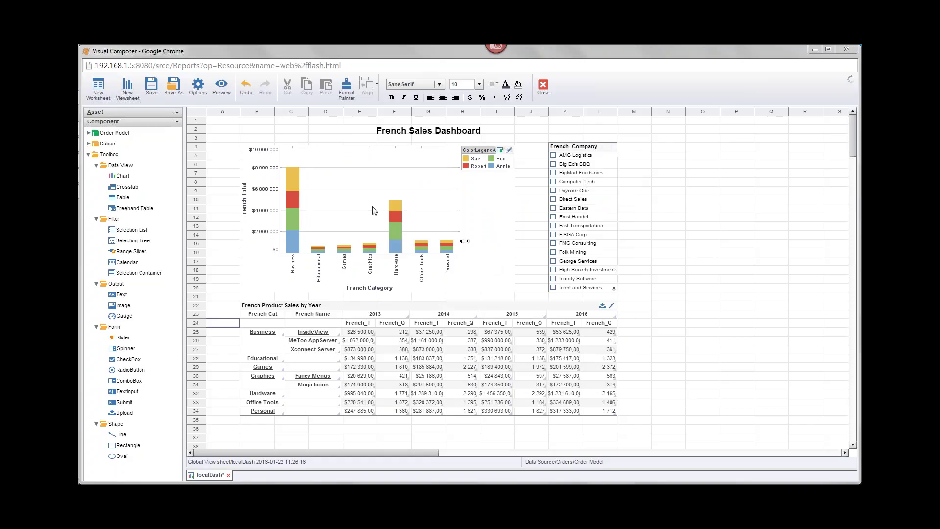
Save localDash and clear the chart legend's custom title in Legend Properties
key(ctrl+s)
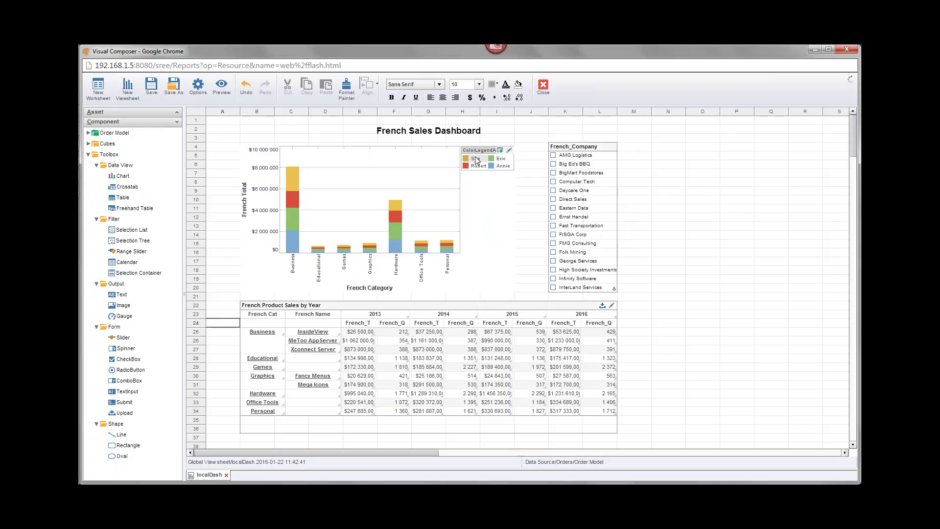
double_click(483, 149)
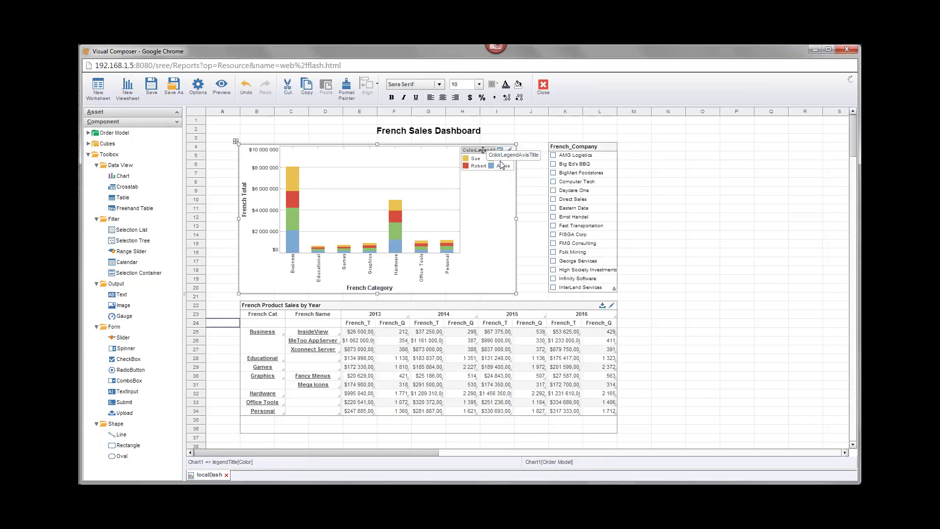
key(BackSpace)
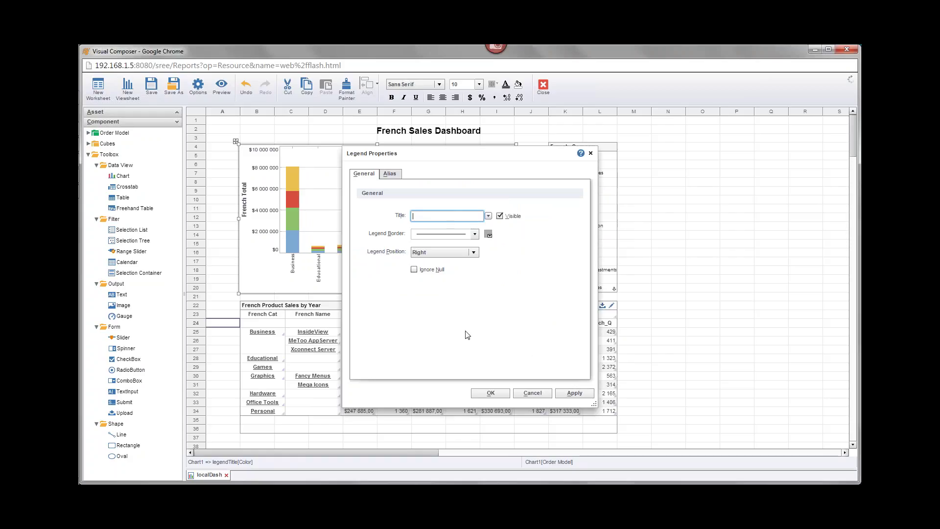
click(494, 394)
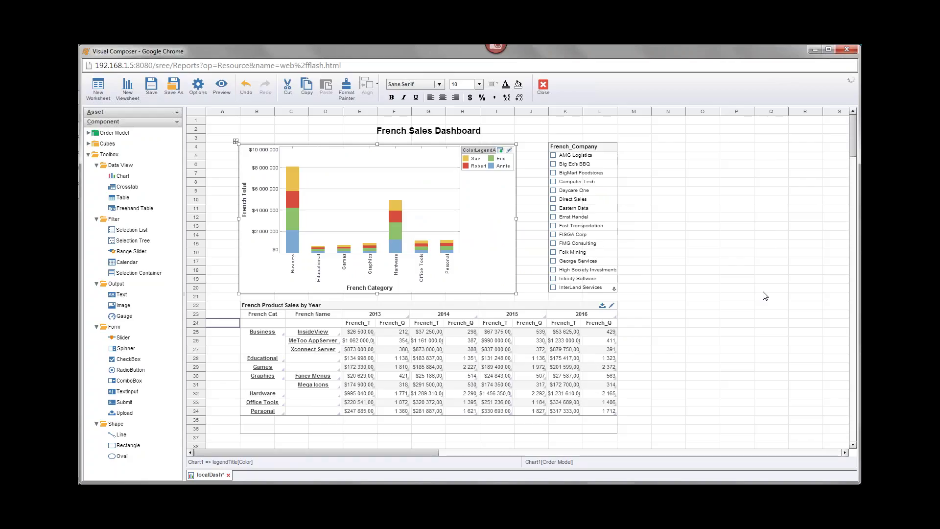
Save localDash again and close Visual Composer, returning to the portal
click(151, 88)
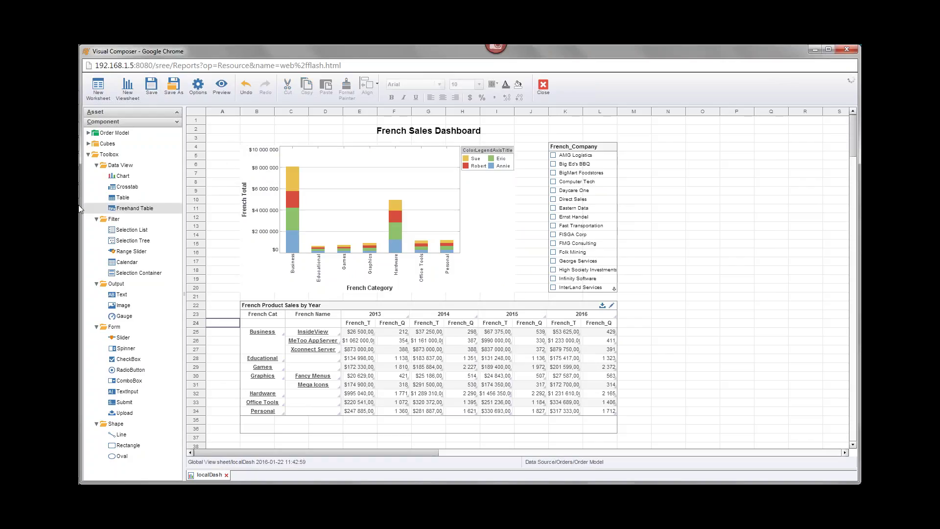
mouse_move(109, 132)
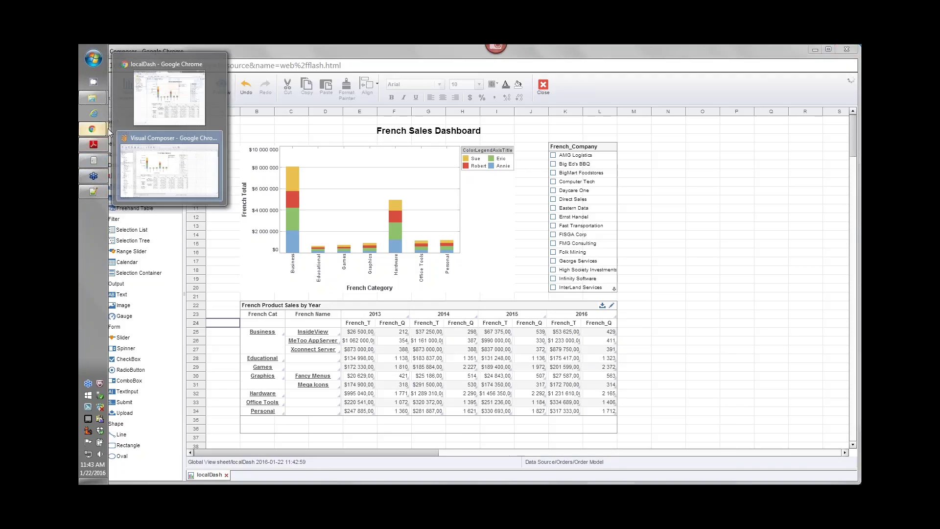
click(846, 54)
click(286, 51)
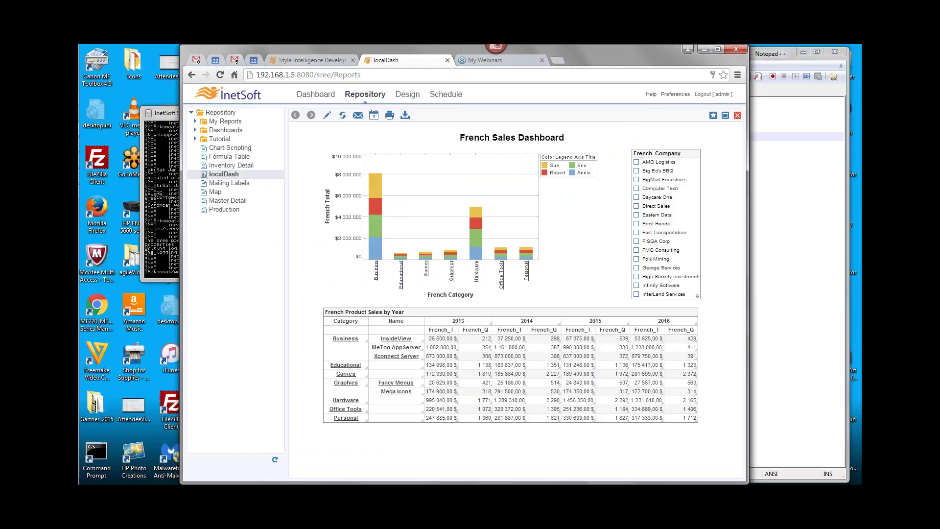
Log out, log back in with the admin credentials, and reopen the localDash dashboard
click(703, 94)
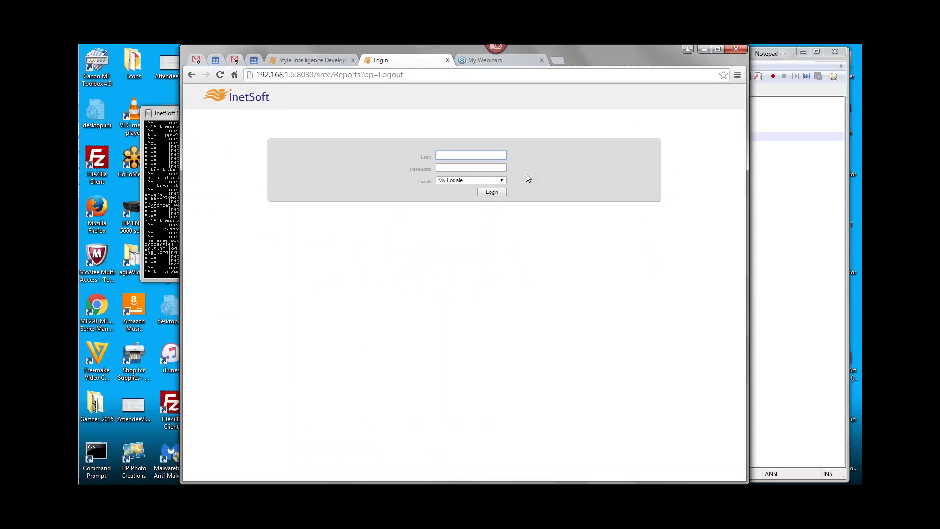
text(admin)
key(Tab)
text(••••)
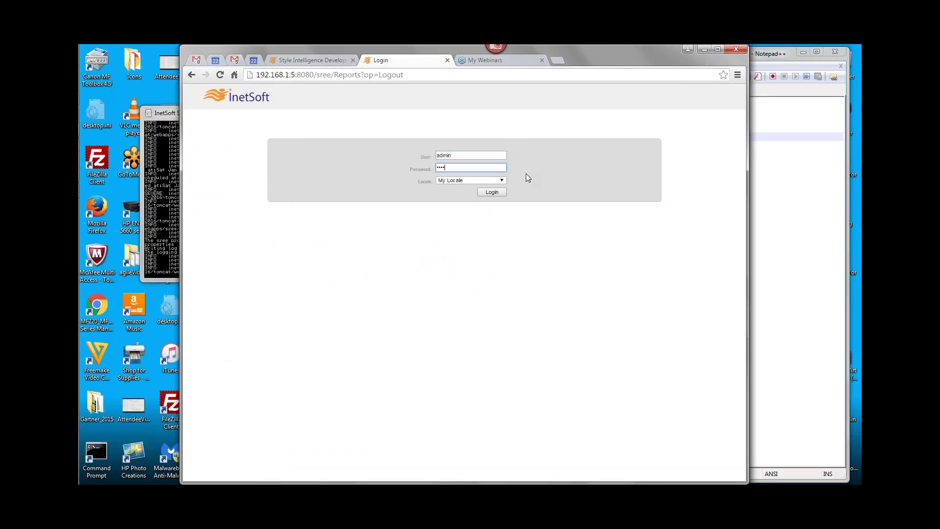
click(489, 192)
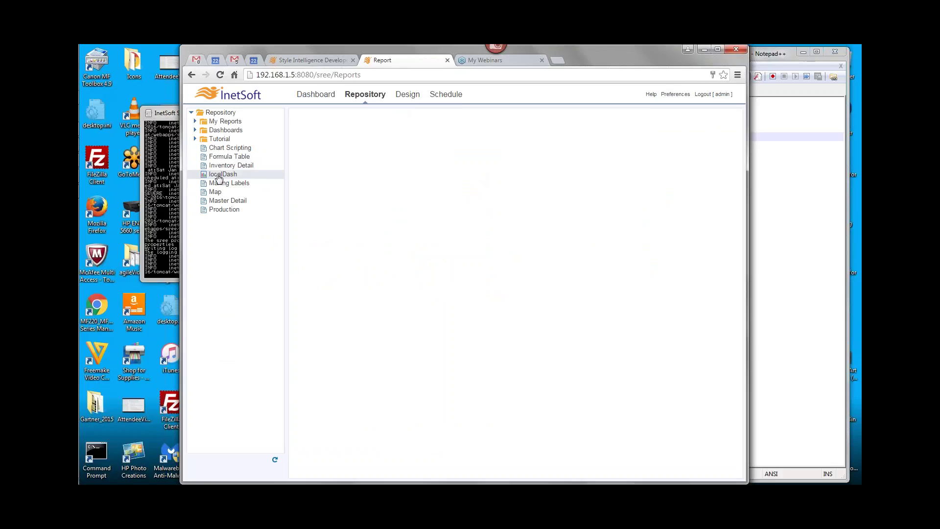
click(224, 174)
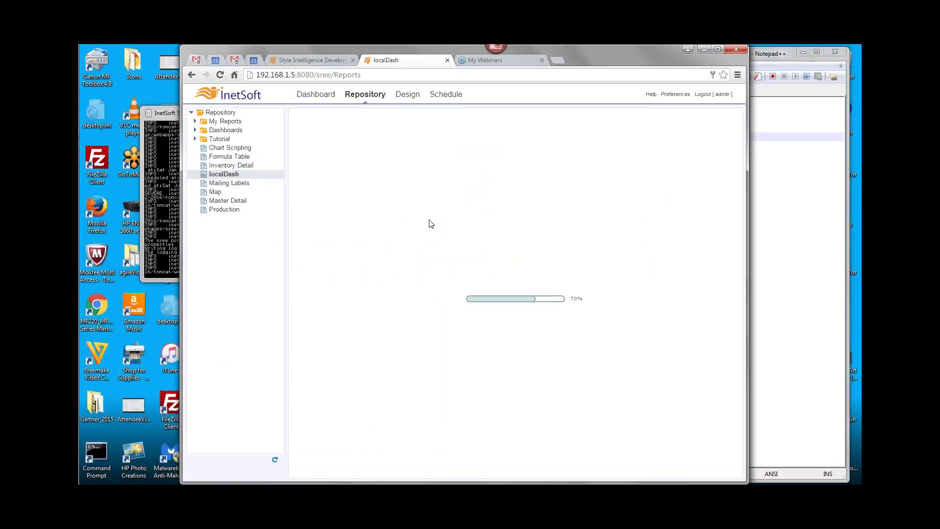
Remove Reports from the web address to load the server home page
double_click(348, 74)
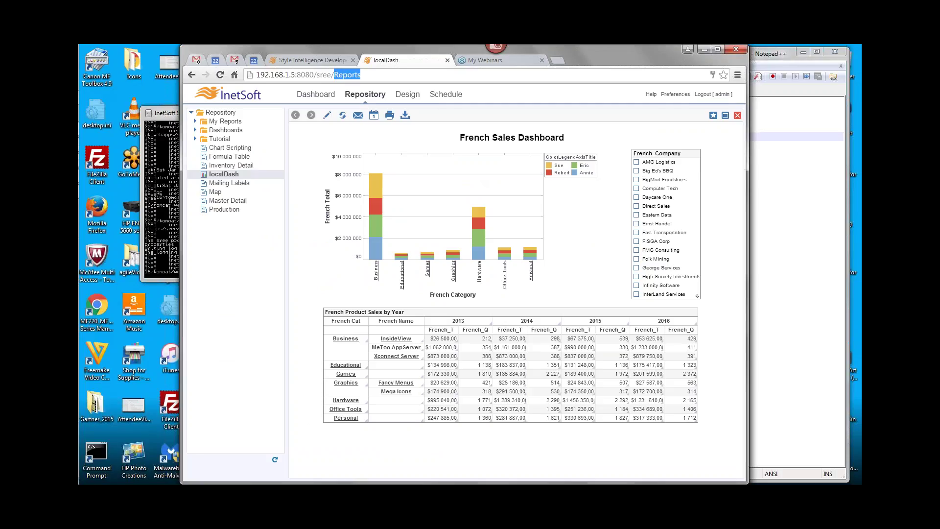
key(BackSpace)
key(Return)
Log in to Enterprise Manager as admin and reload the server configuration from Server Status
click(262, 148)
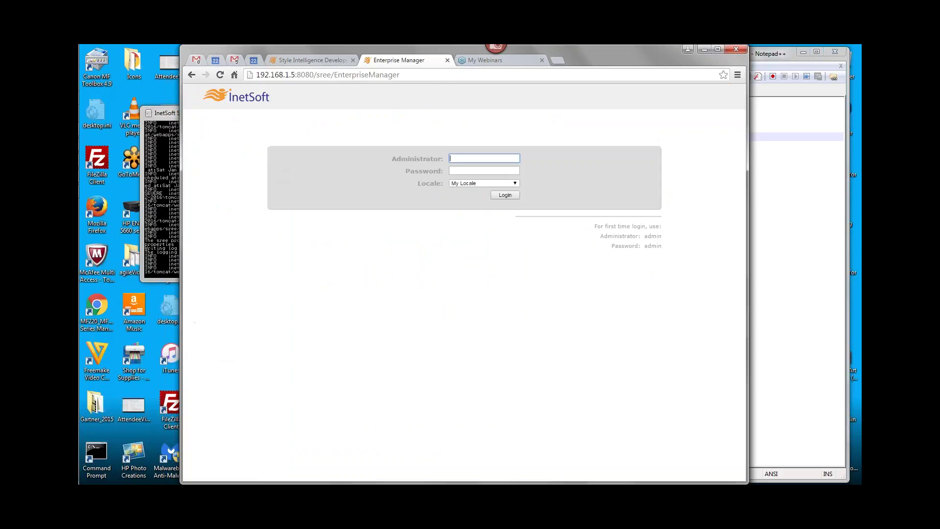
text(admin)
key(Tab)
text(a)
key(Return)
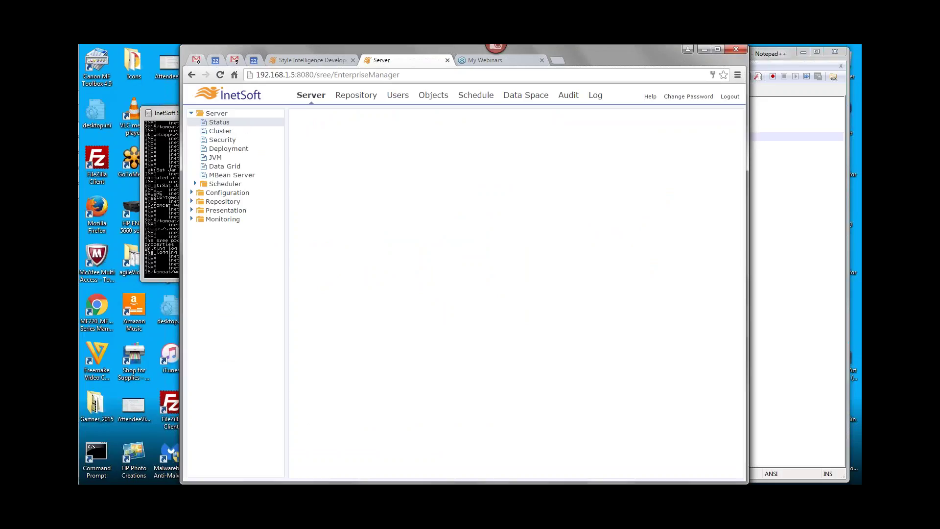
click(227, 124)
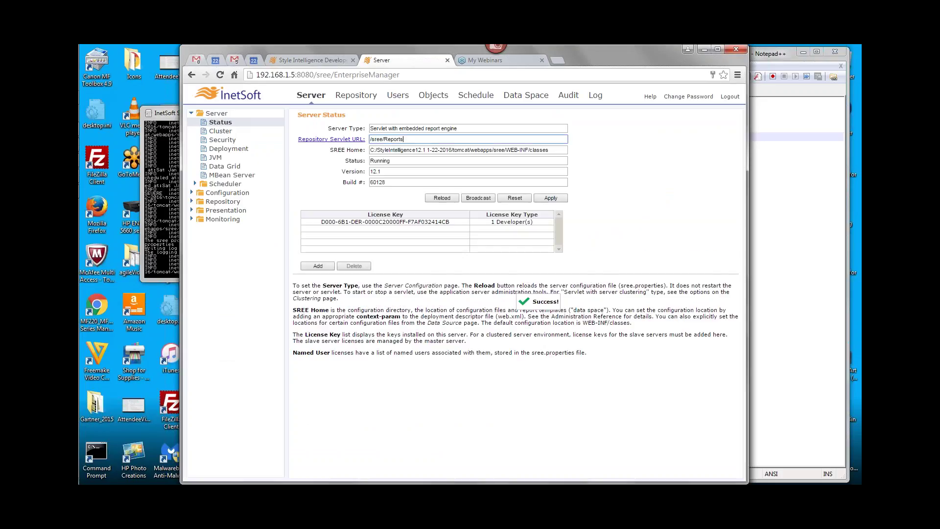
click(441, 198)
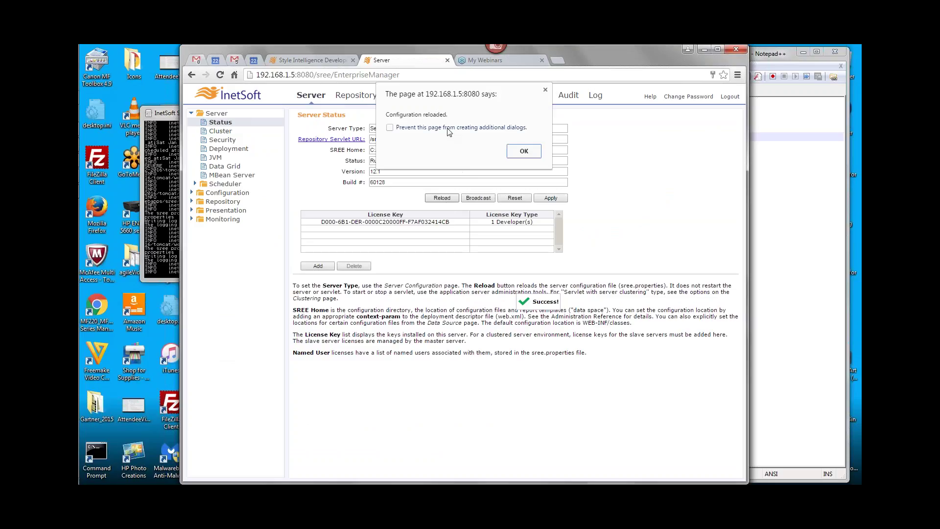
click(524, 152)
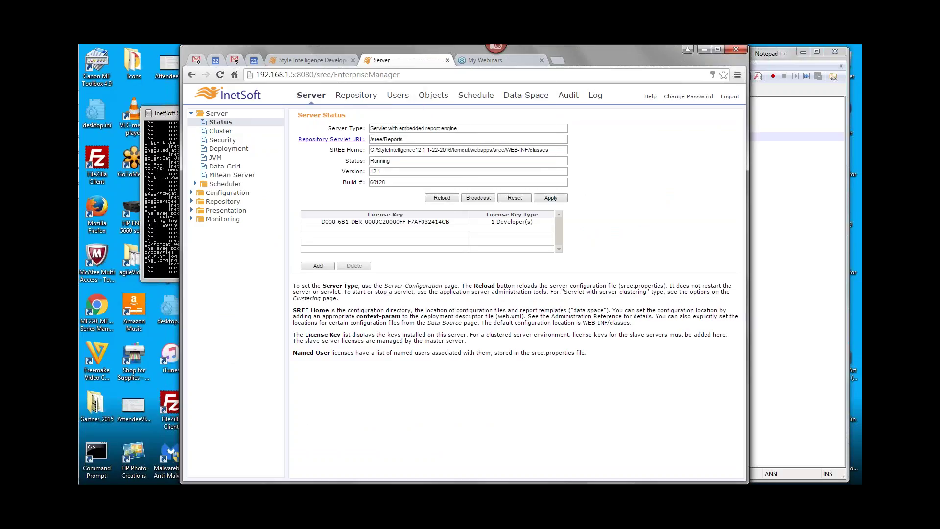
Trim the address to /sree/ and open the User Portal from Server Home
double_click(384, 74)
key(BackSpace)
key(Return)
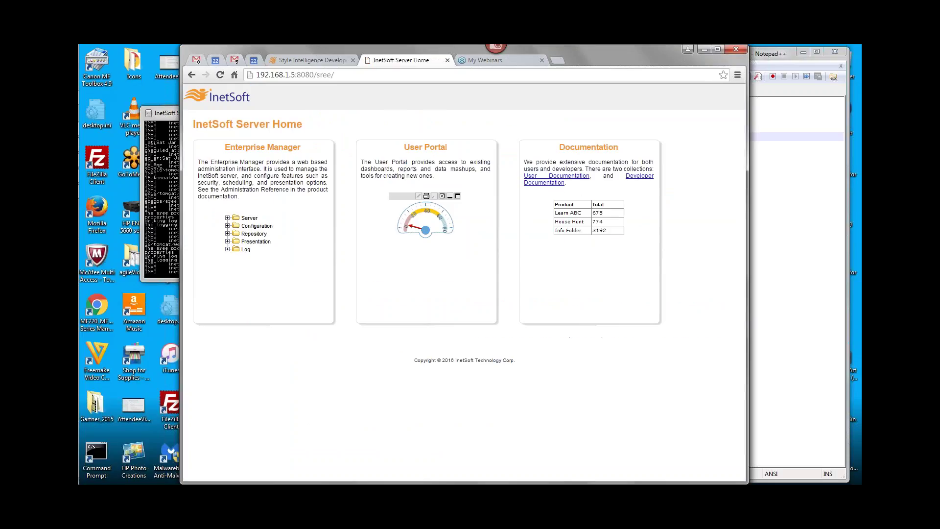
click(420, 149)
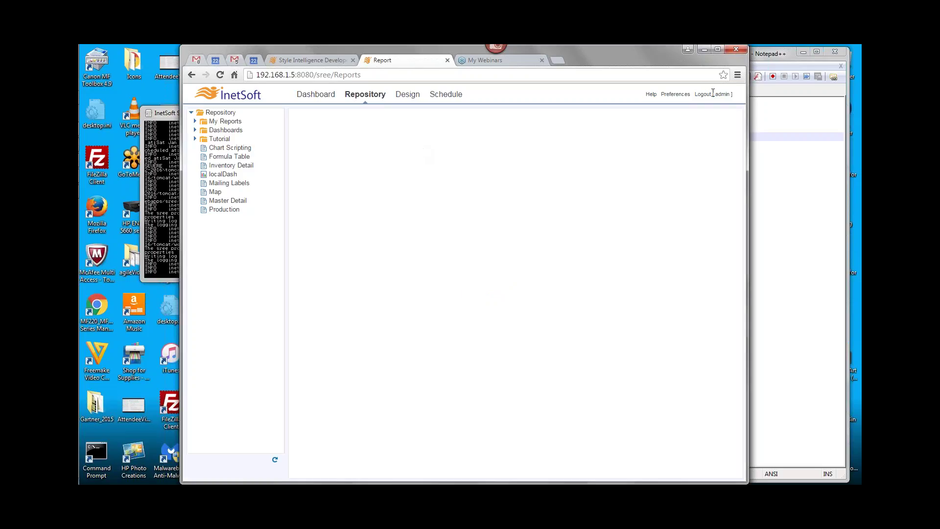
Log out, log back in as admin with a different login locale, and open localDash
click(709, 93)
click(478, 153)
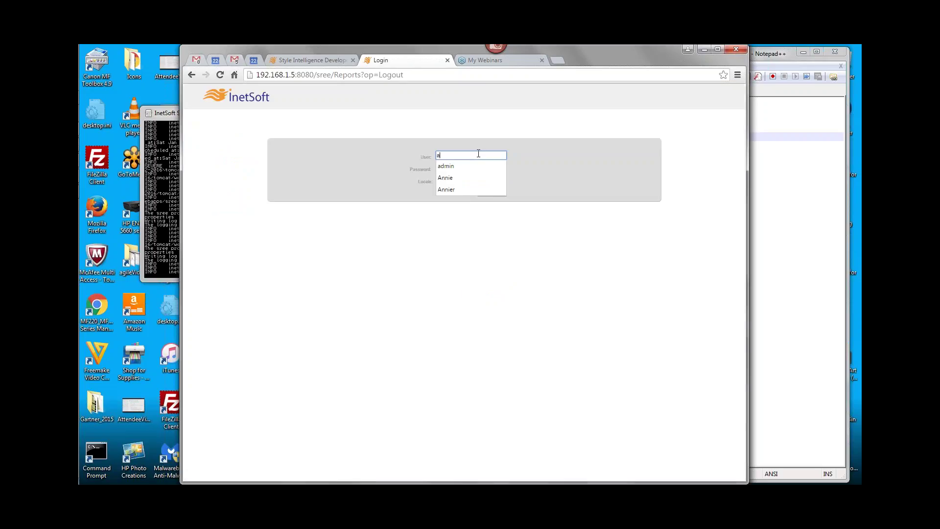
text(admin)
key(Tab)
text(a)
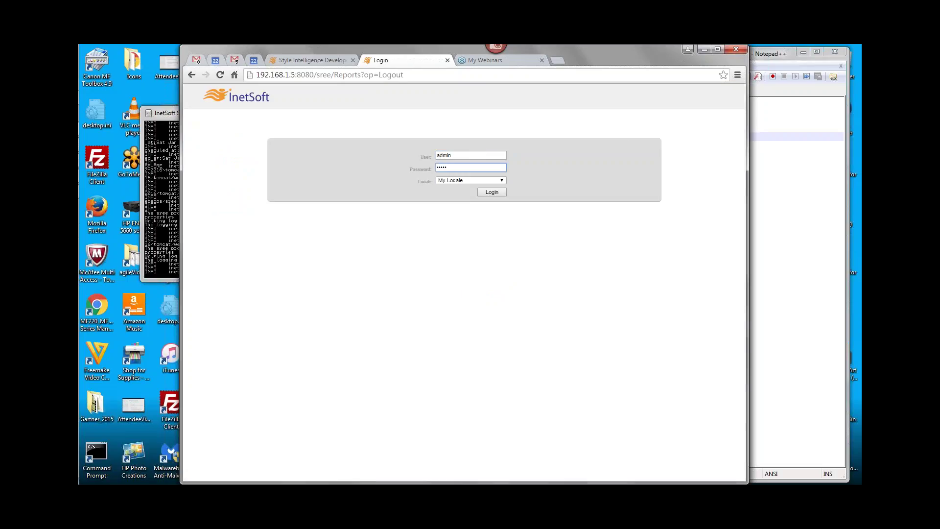
click(474, 181)
click(471, 193)
click(492, 193)
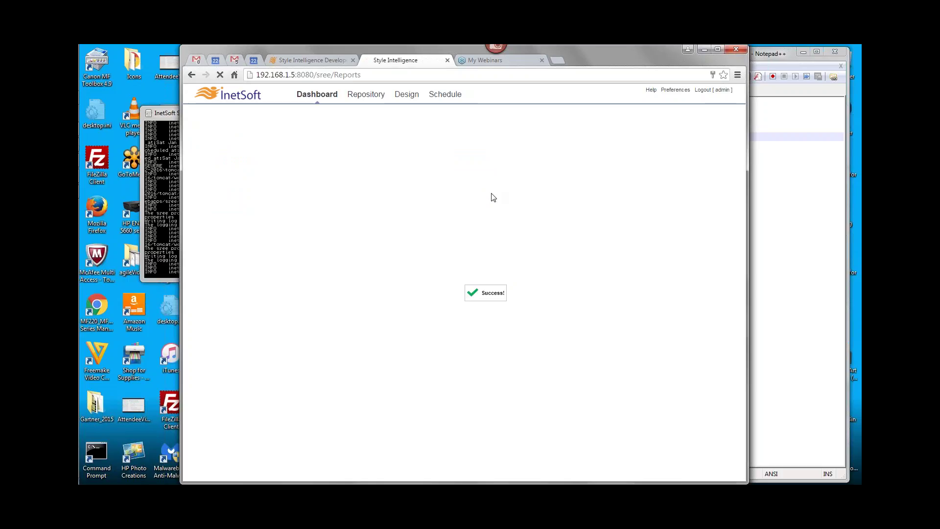
click(228, 175)
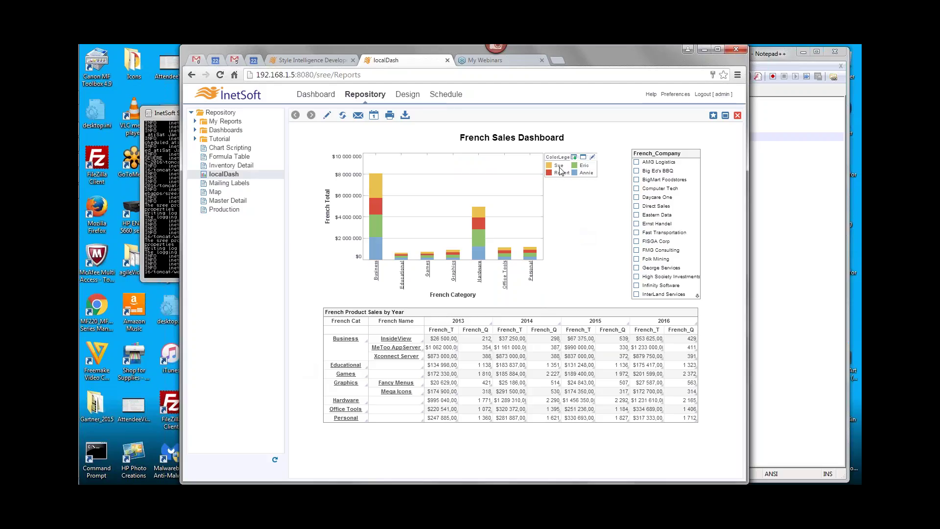
click(763, 196)
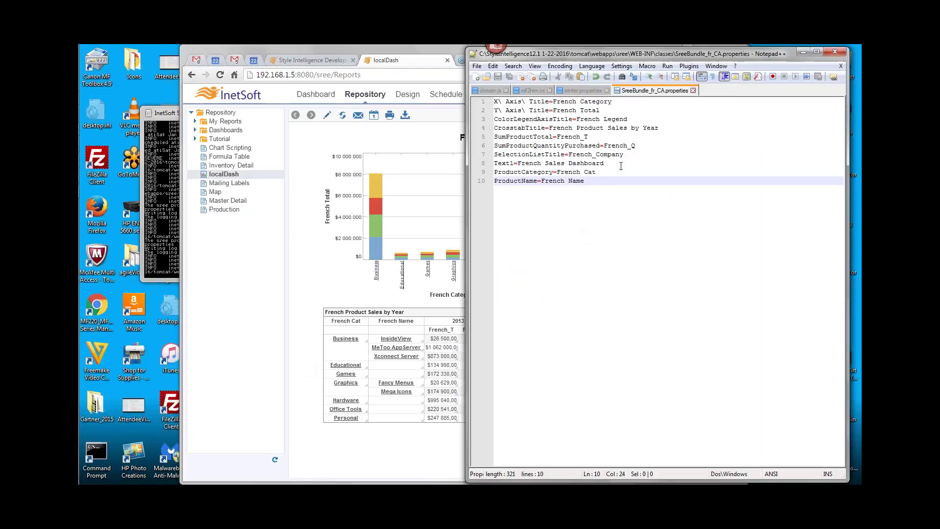
drag(577, 118, 633, 119)
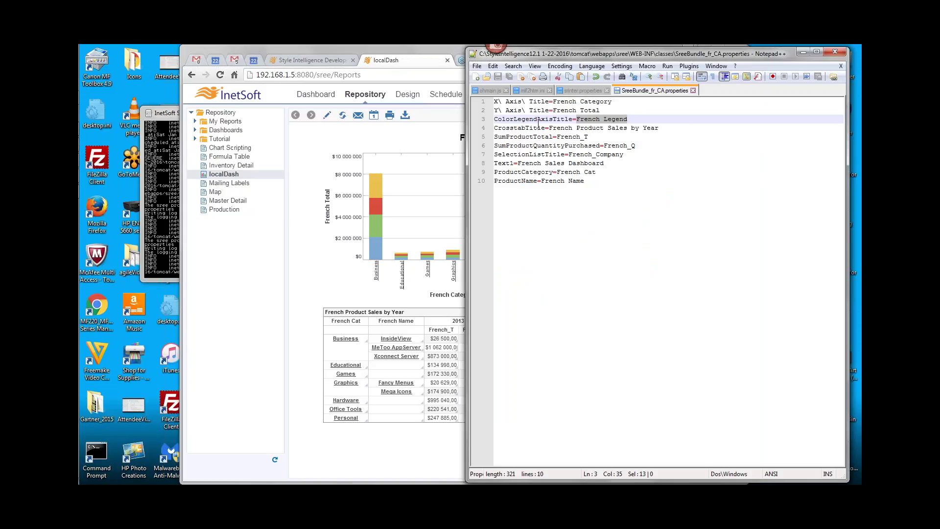
click(306, 238)
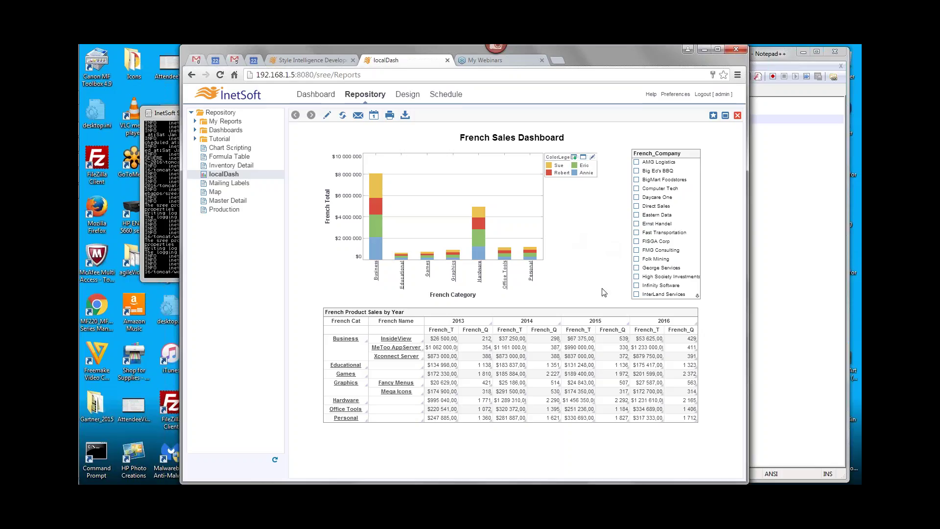
click(793, 245)
drag(577, 119, 631, 120)
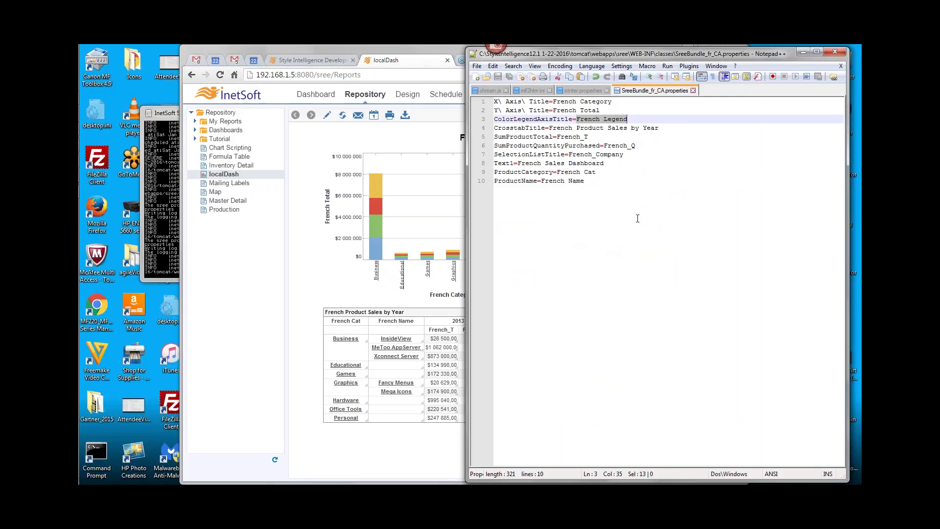
click(304, 288)
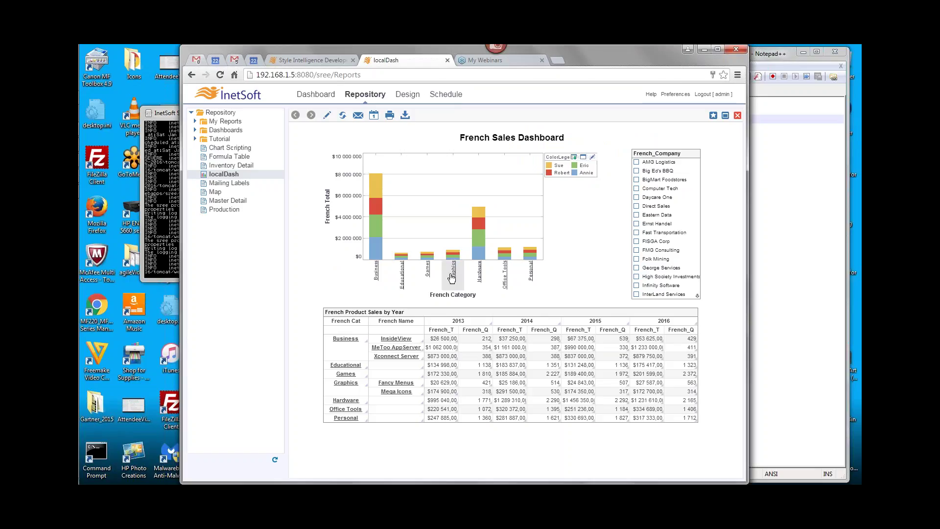
key(alt+Tab)
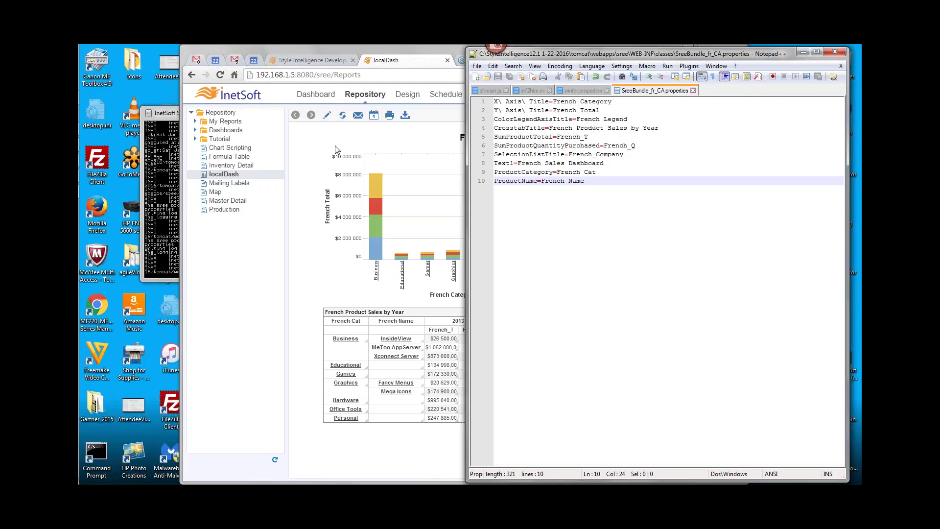
key(alt+Tab)
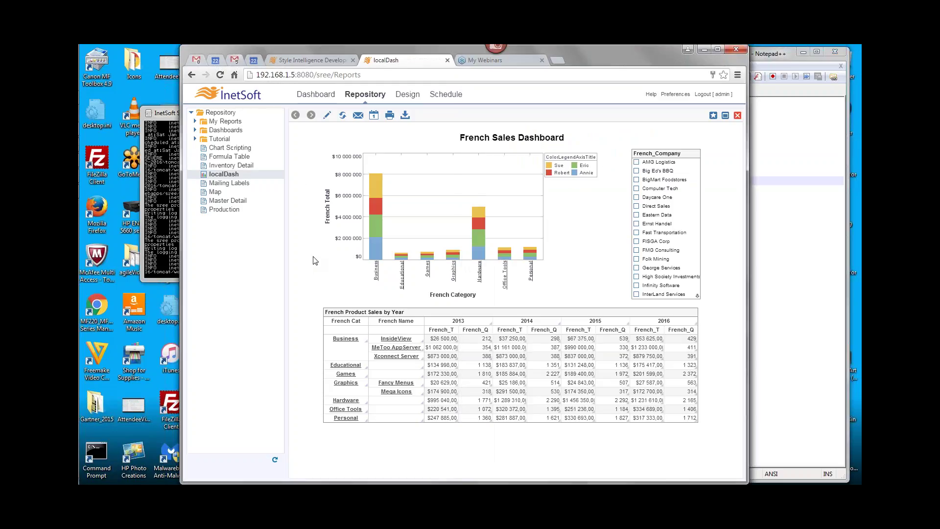
Expand My Reports and bring up the Email form for the French Sales Dashboard
mouse_move(80, 292)
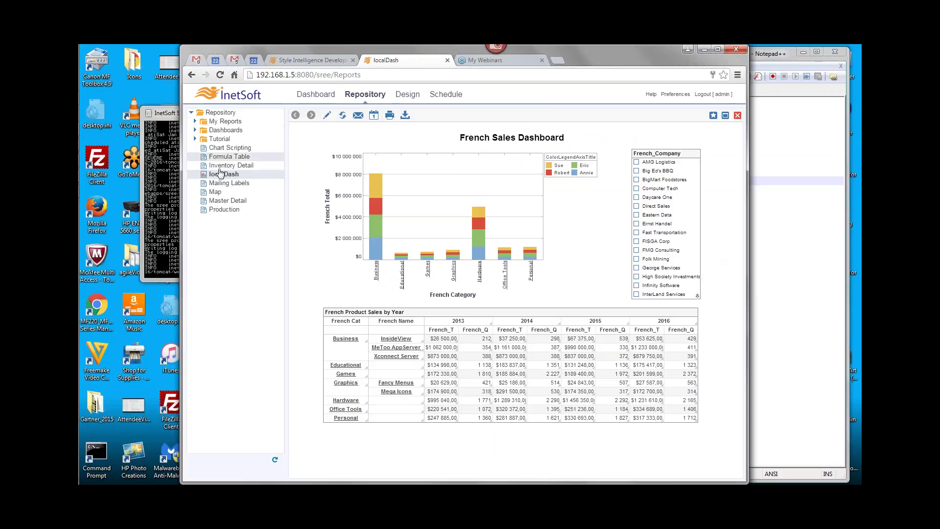
click(196, 121)
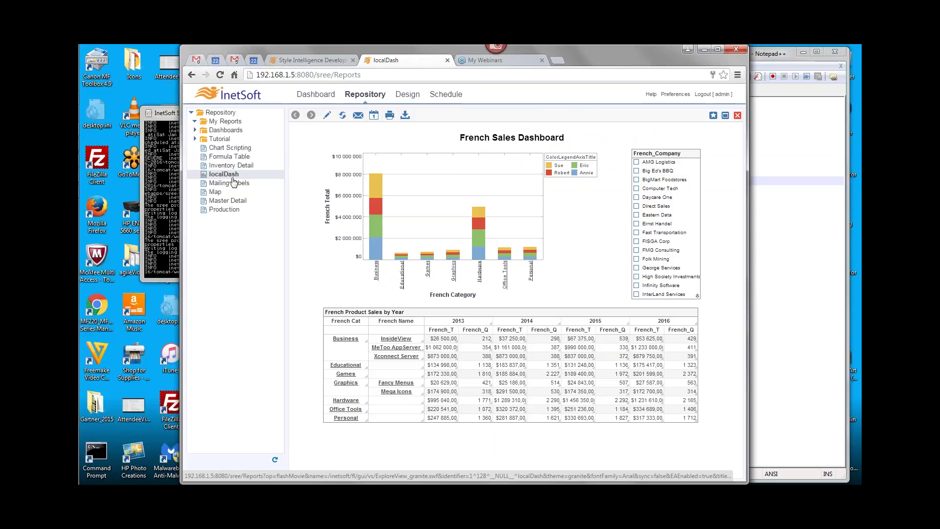
click(358, 116)
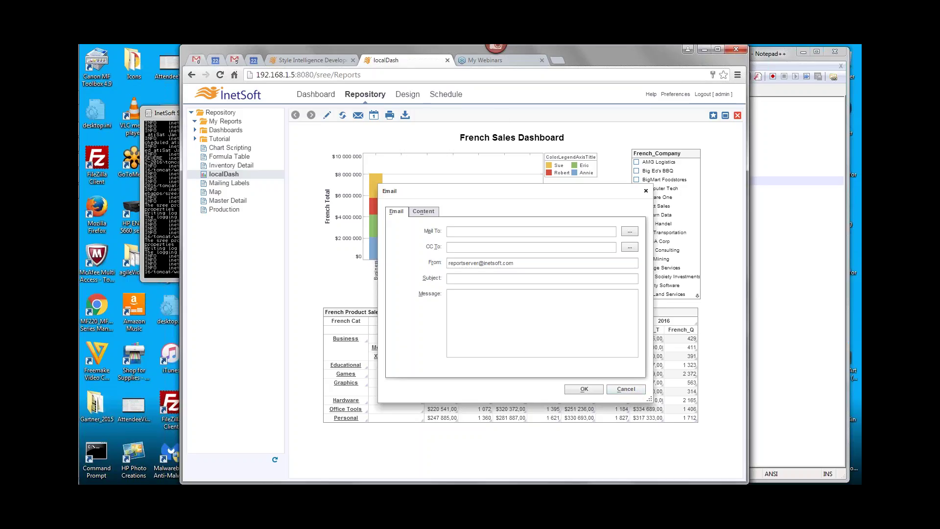
Dismiss the Email and Schedule Dashboard dialogs, then go to the Schedule page
click(635, 389)
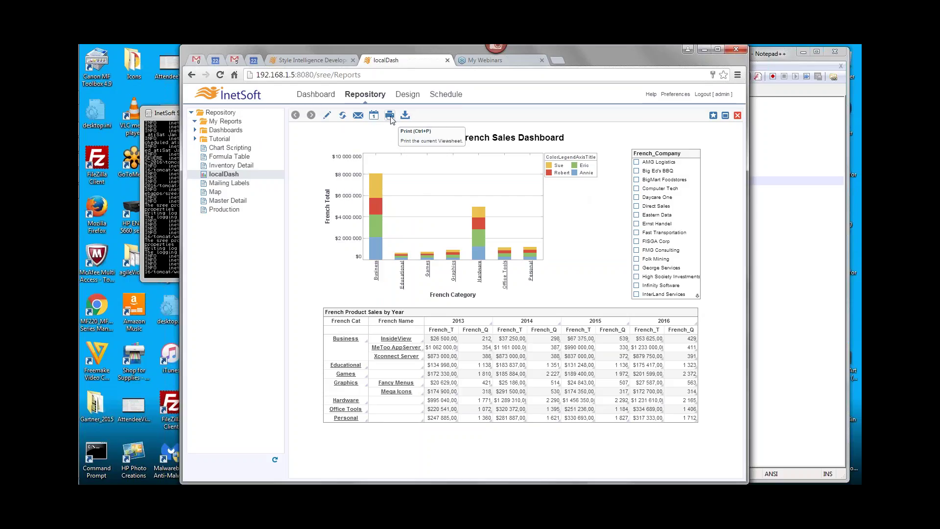
click(374, 115)
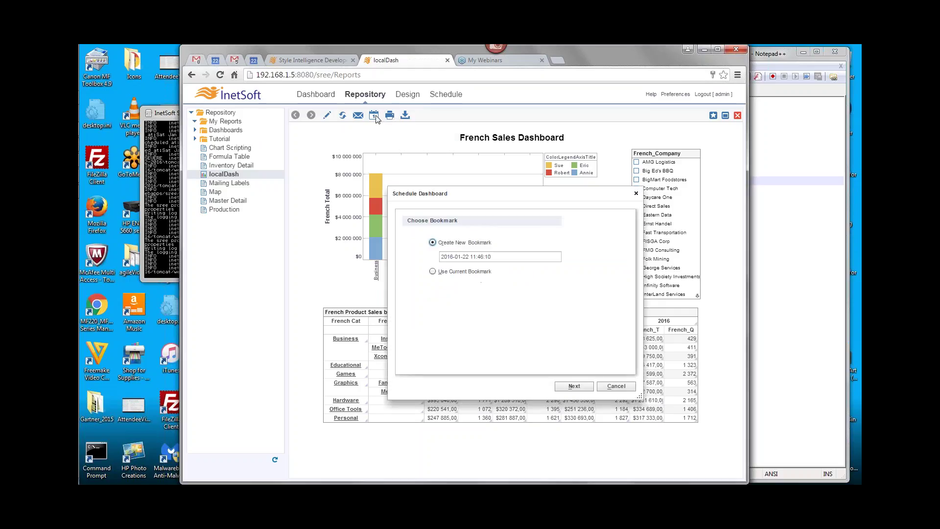
click(636, 193)
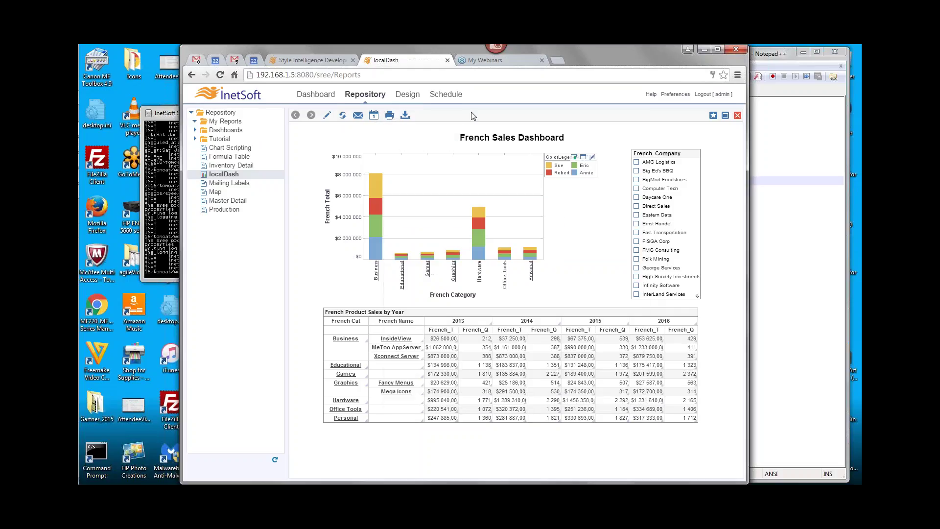
click(454, 99)
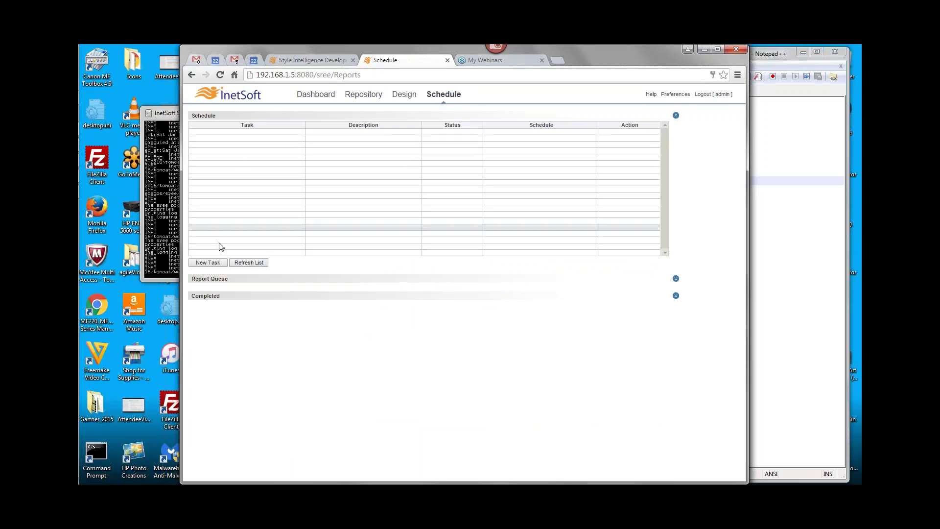
Create Task1 running daily at 1:30 AM, review its Action tab, and close the editor
click(207, 263)
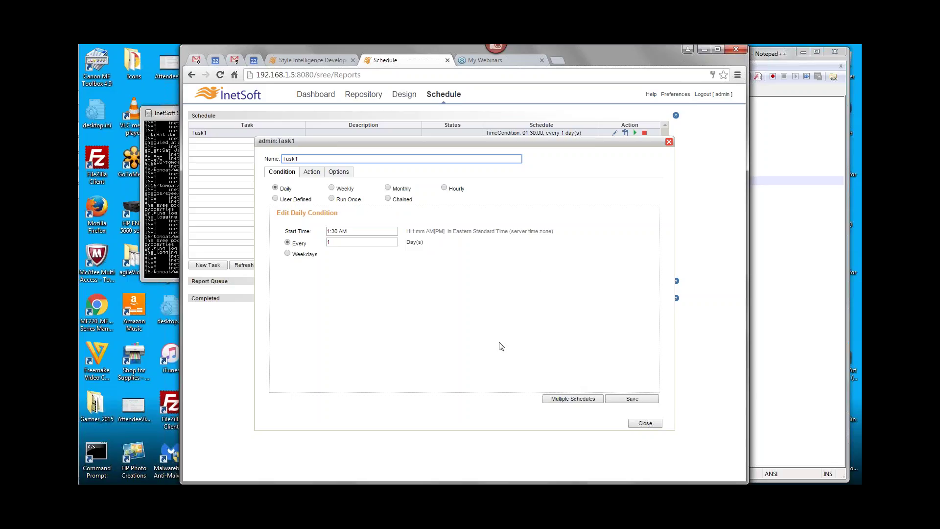
click(311, 172)
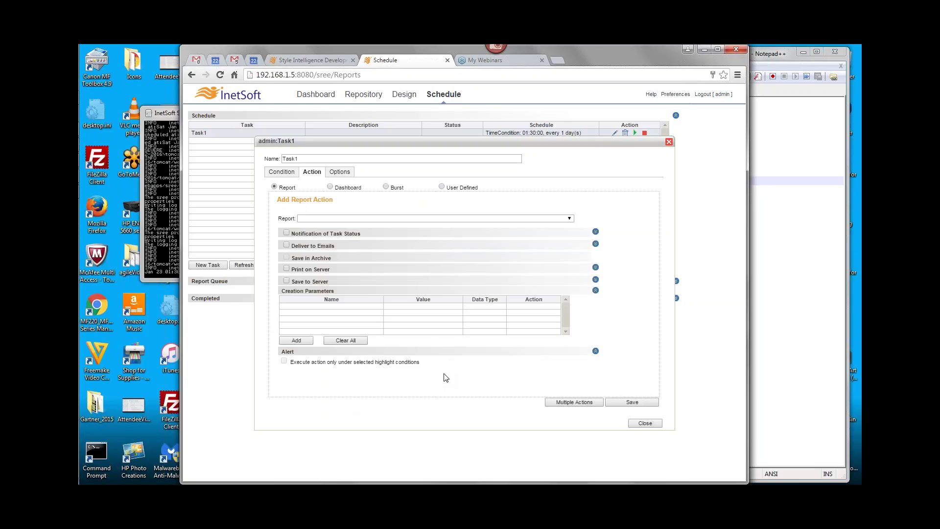
click(653, 422)
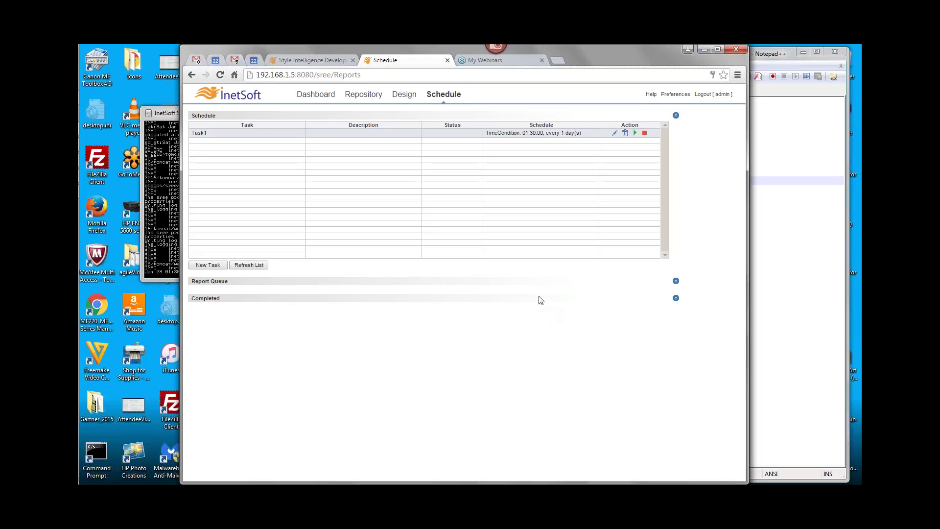
click(321, 60)
Open help topic 3.8.2 and highlight the srinter filename pattern and sree\WEB-INF\classes\inetsoft\util directory
click(327, 93)
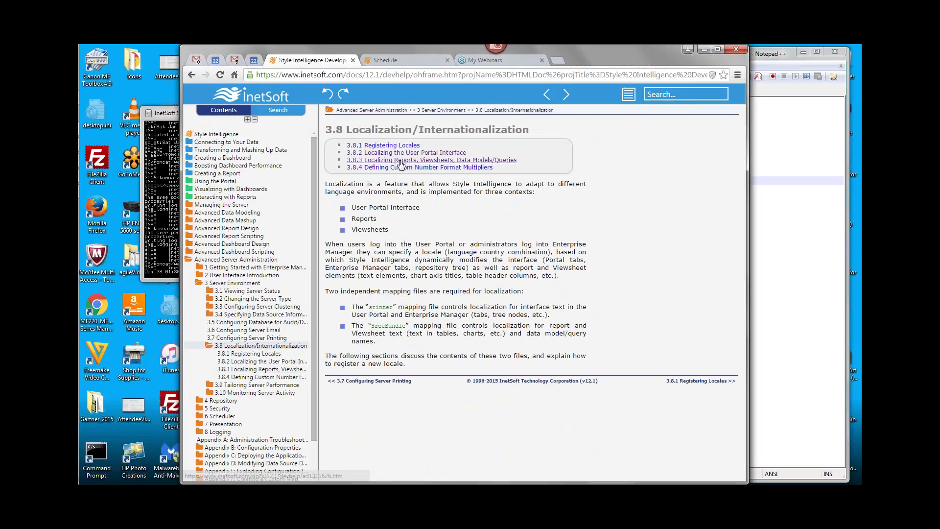
click(400, 153)
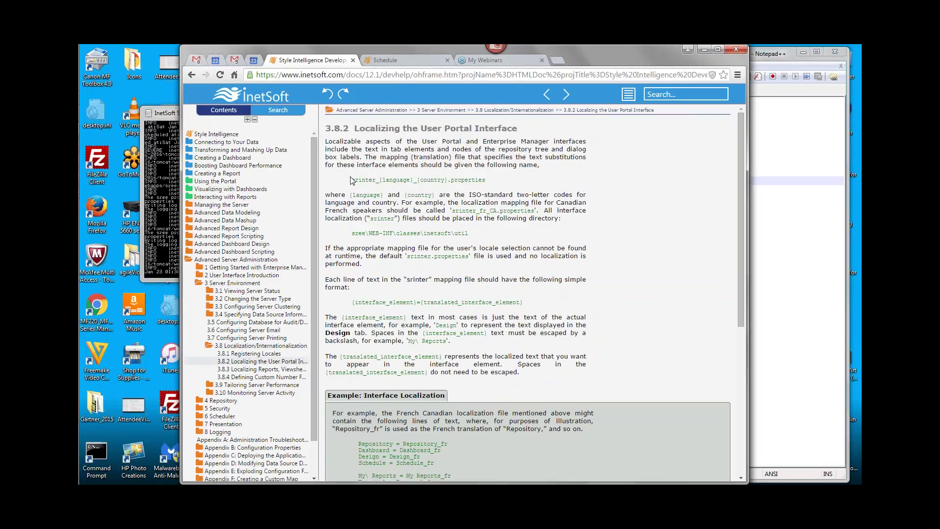
drag(353, 179, 484, 177)
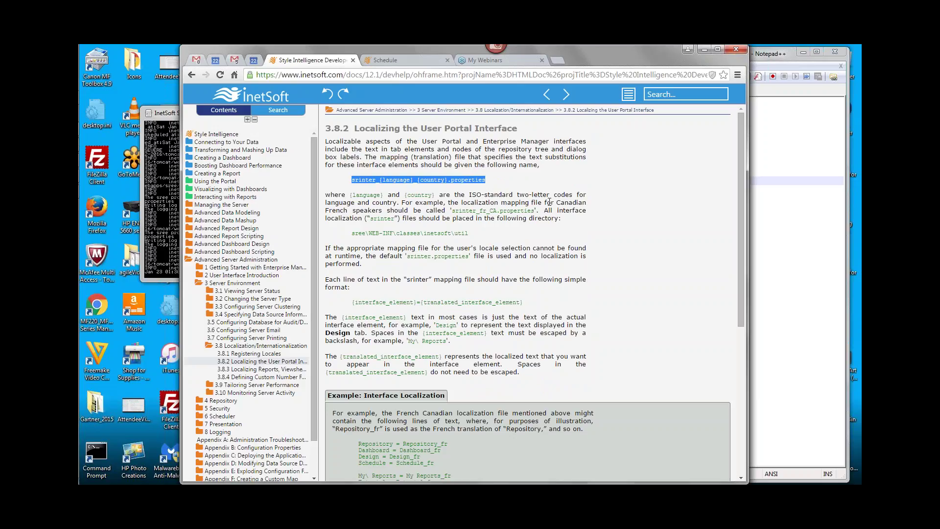
drag(353, 233, 426, 243)
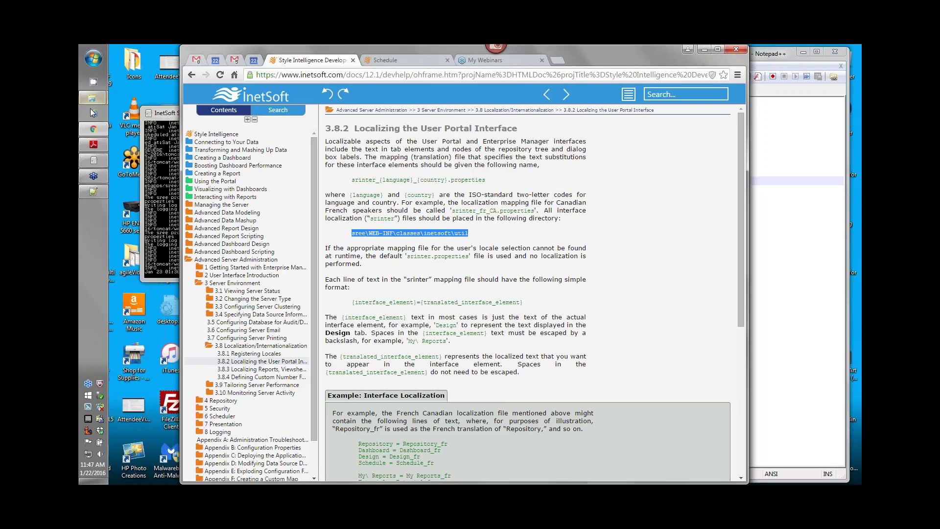
Open the inetsoft folder inside classes in Windows Explorer
mouse_move(91, 98)
click(162, 100)
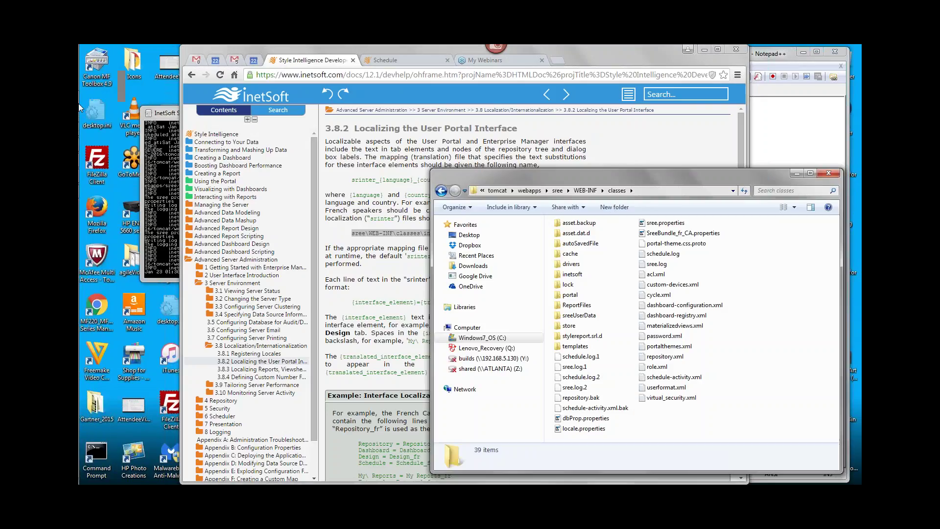
click(164, 169)
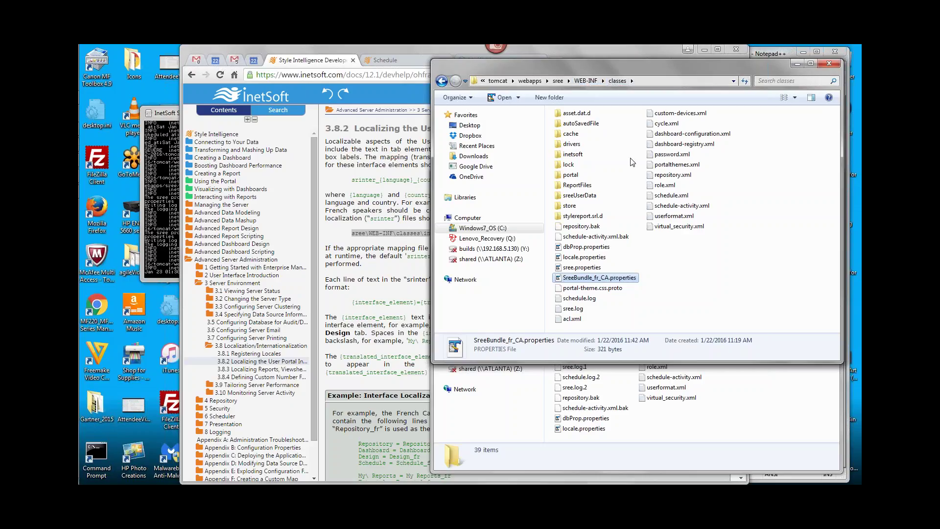
click(560, 155)
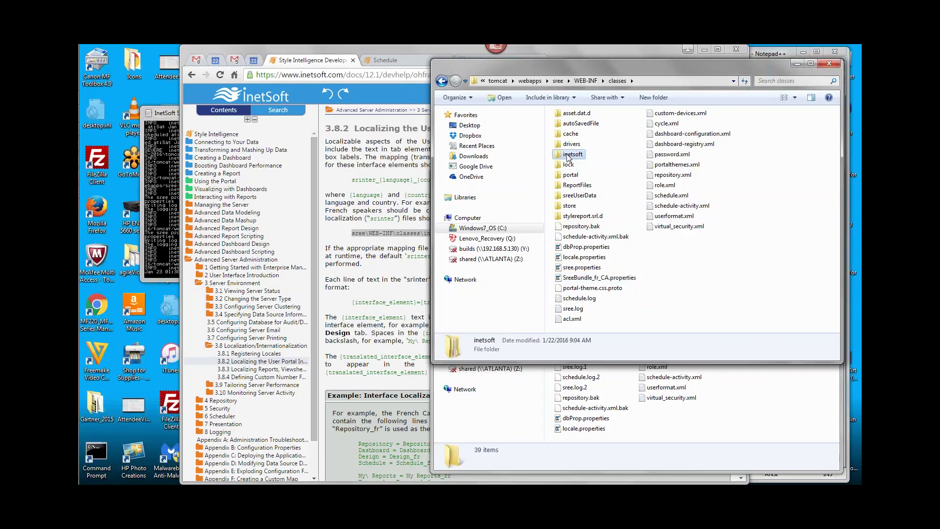
double_click(560, 156)
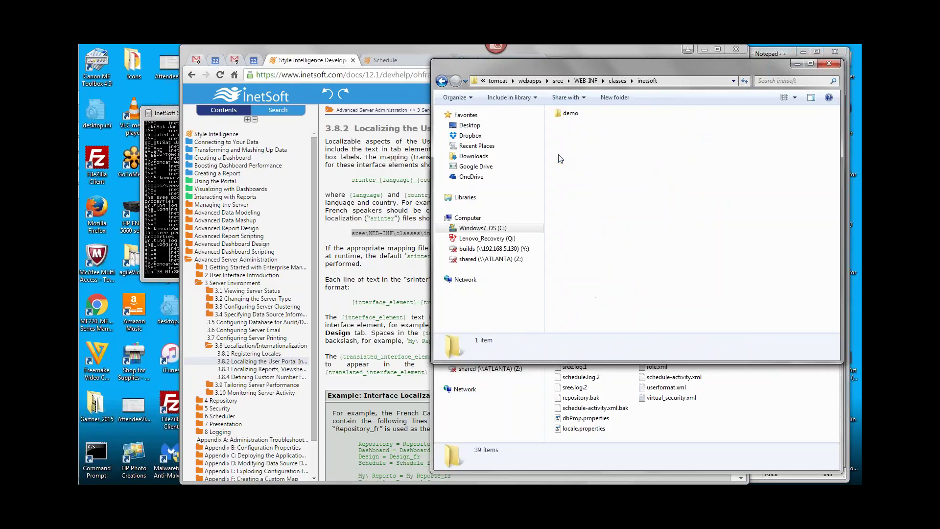
Create a new folder named util inside inetsoft, open it, and return to the localization help page
right_click(600, 172)
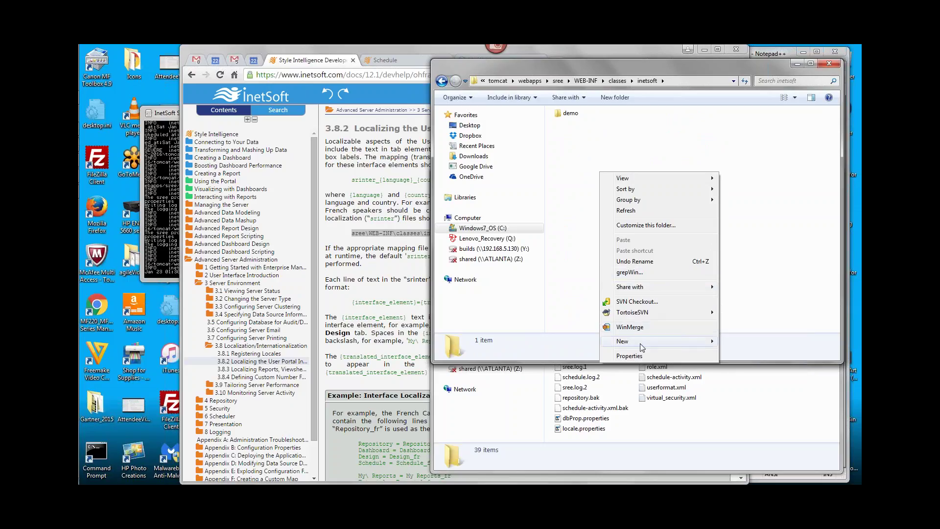
mouse_move(653, 341)
click(743, 143)
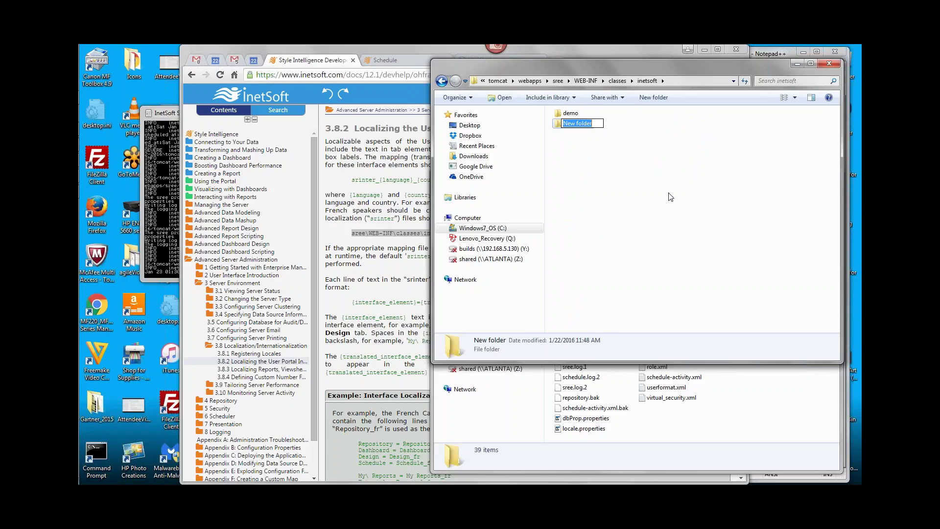
text(ulti)
key(BackSpace)
key(BackSpace)
key(BackSpace)
text(til)
key(Return)
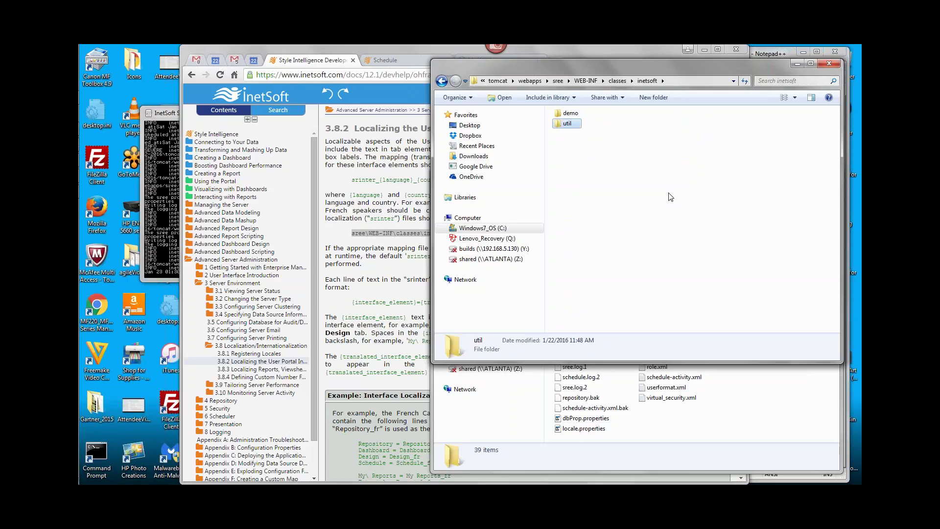
double_click(561, 127)
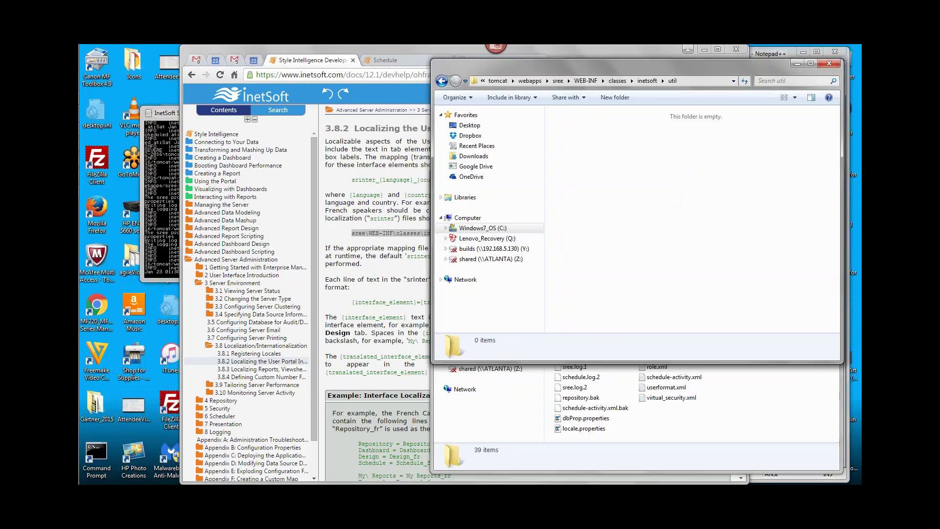
click(366, 180)
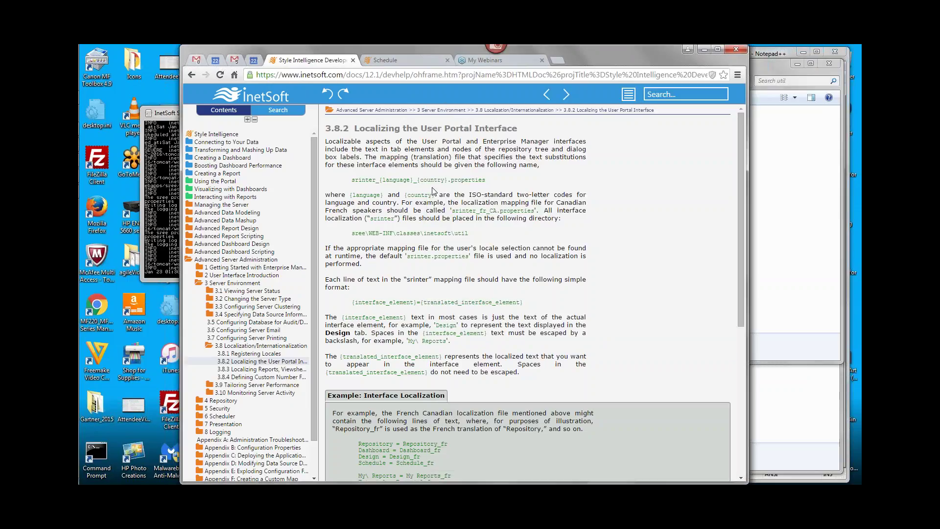
Create a new text document in util named srinter_fr_CA.properties and accept the extension change
click(766, 200)
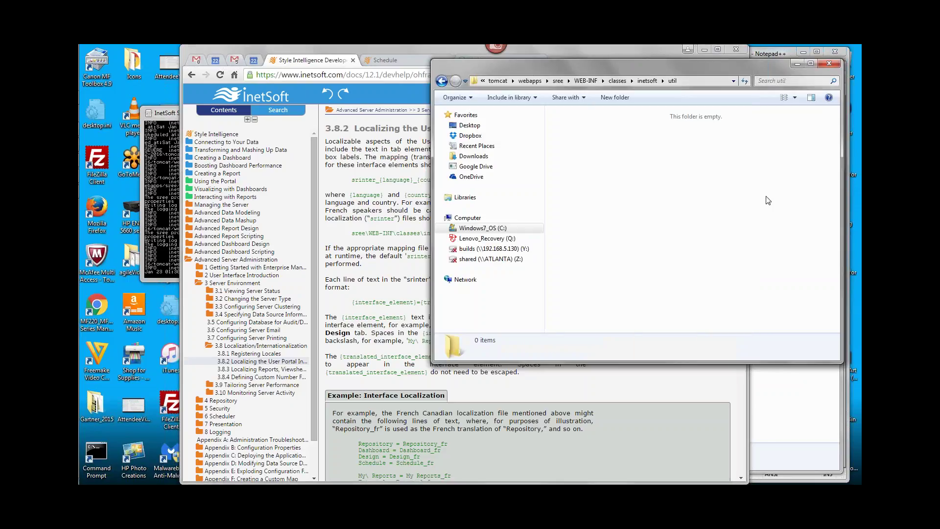
right_click(646, 185)
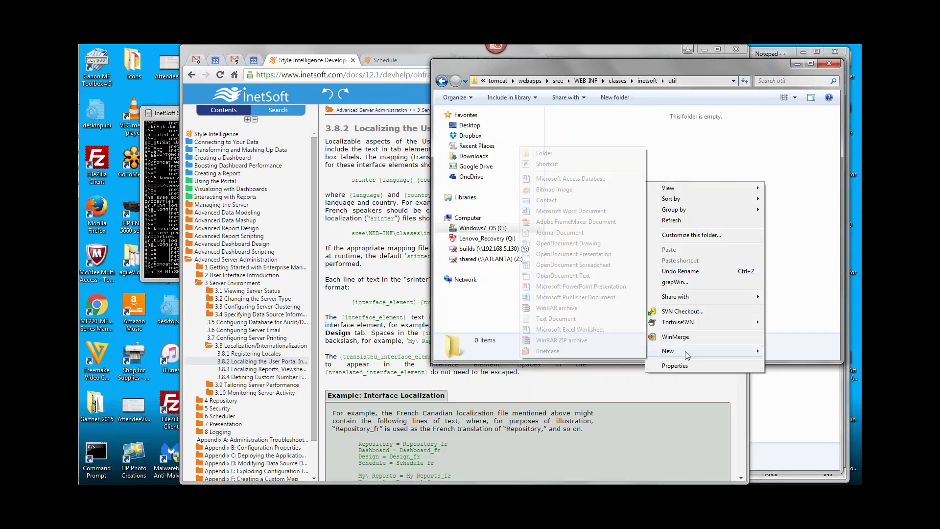
mouse_move(685, 351)
click(555, 318)
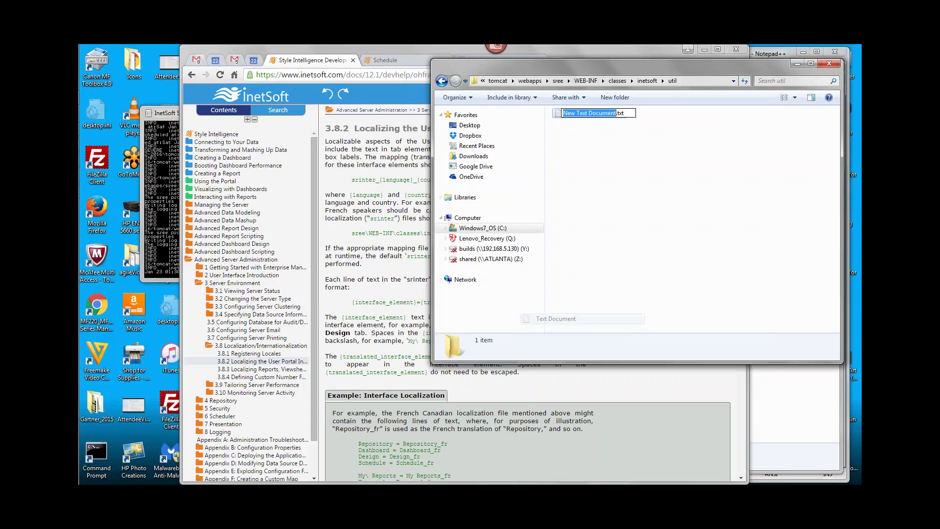
text(srinter)
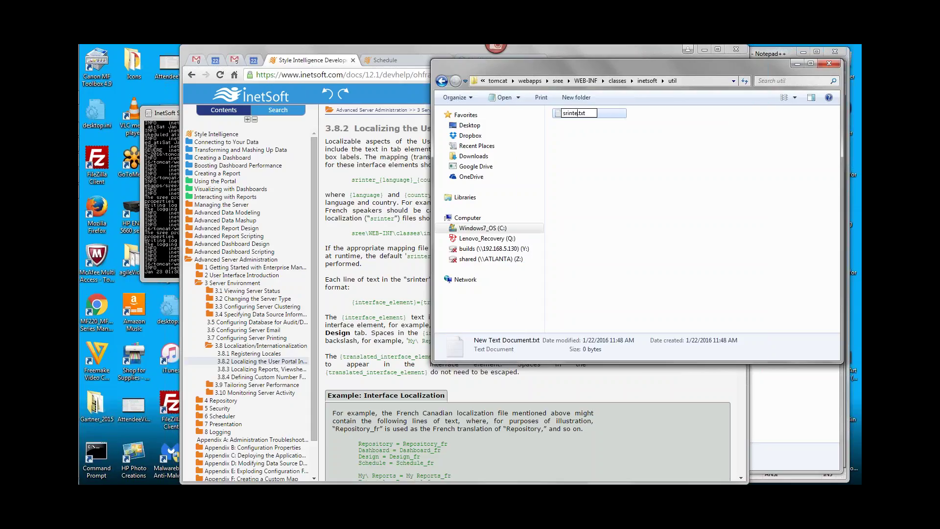
text(_fr_CA)
key(shift+End)
text(properties)
key(Return)
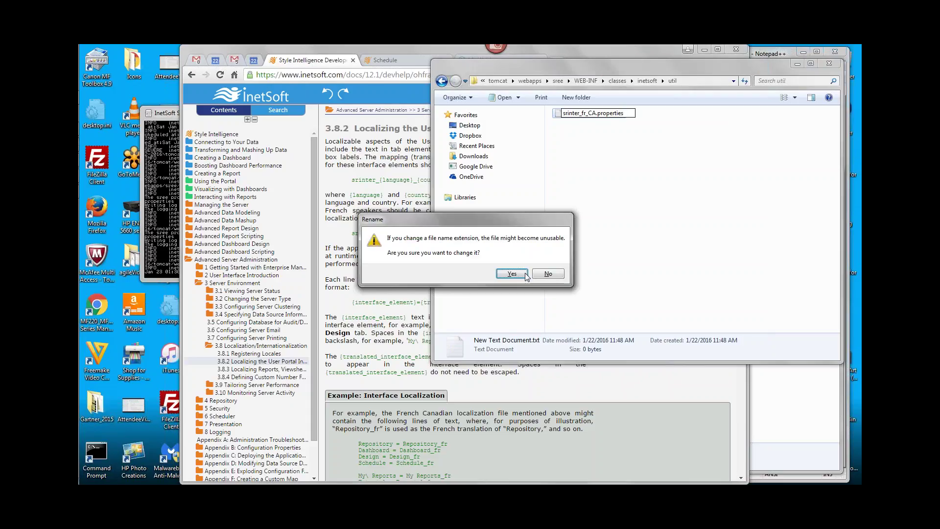
click(512, 274)
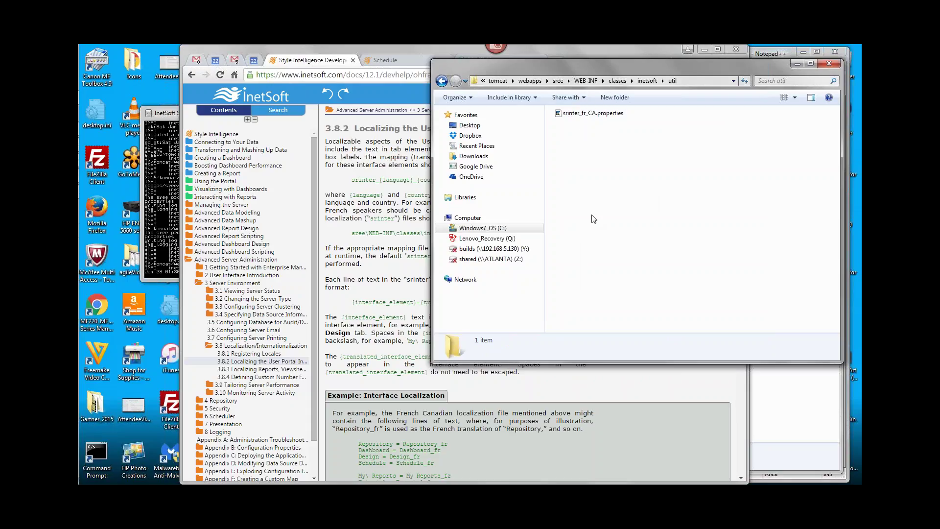
Copy the four mapping lines from the other util folder's srinter_fr_CA.properties in Notepad++, then close that file
click(797, 388)
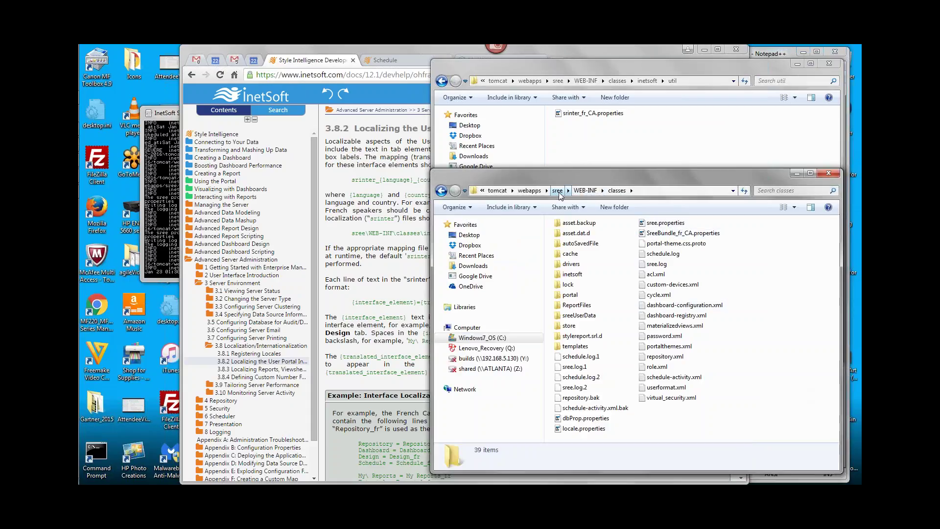
double_click(563, 275)
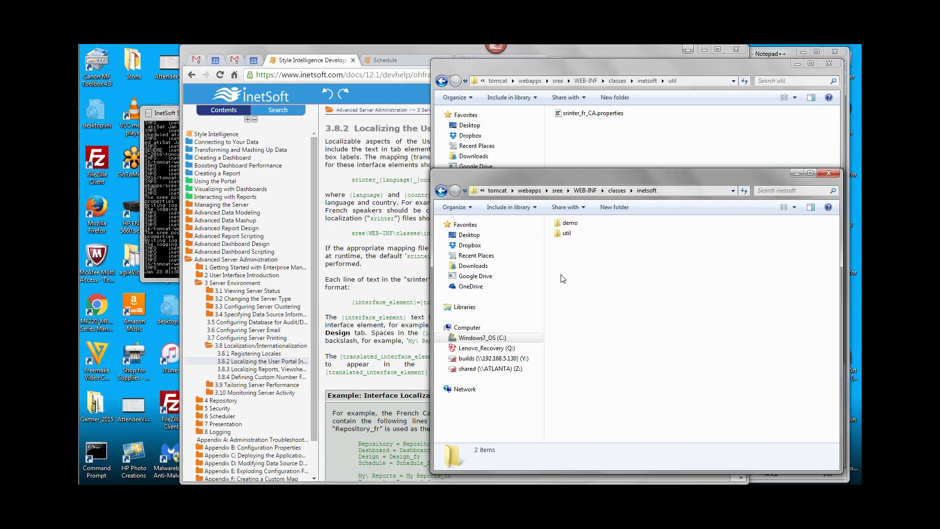
click(564, 233)
double_click(564, 233)
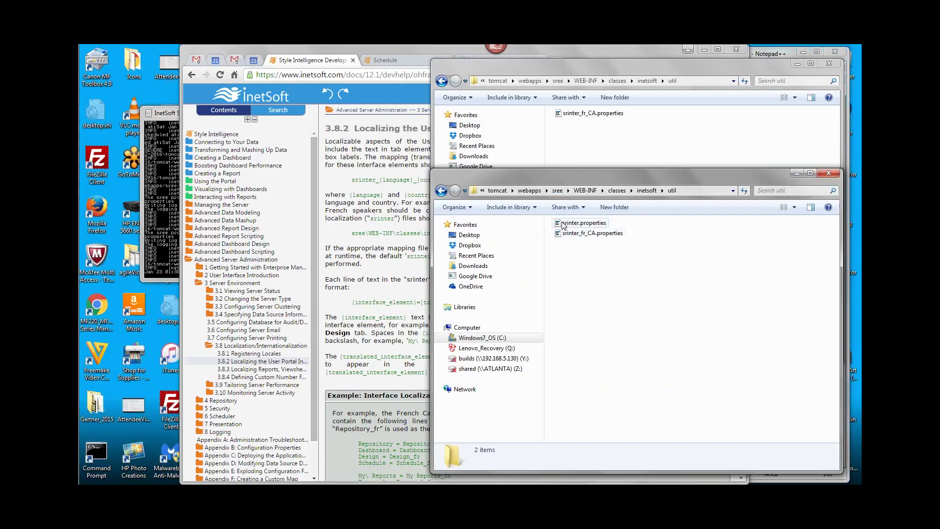
click(564, 224)
click(569, 236)
right_click(570, 237)
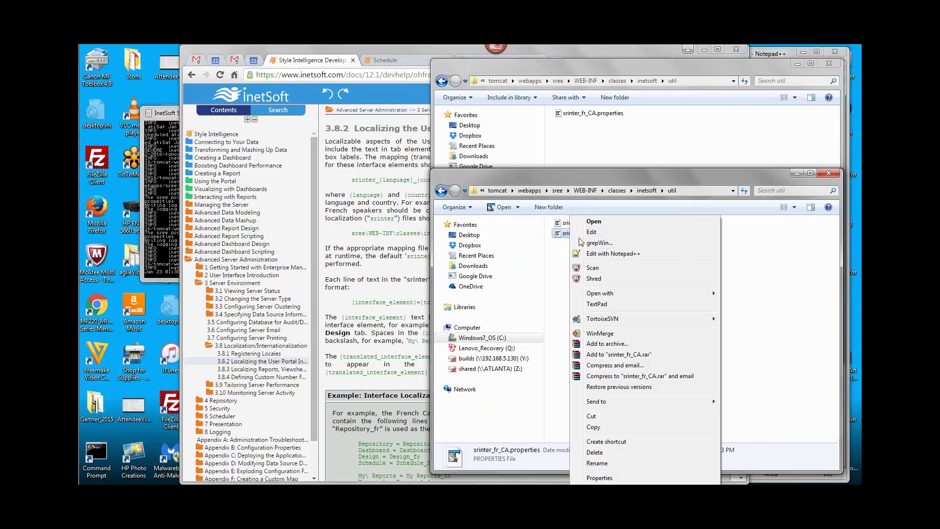
click(612, 254)
drag(601, 139, 494, 101)
key(ctrl+c)
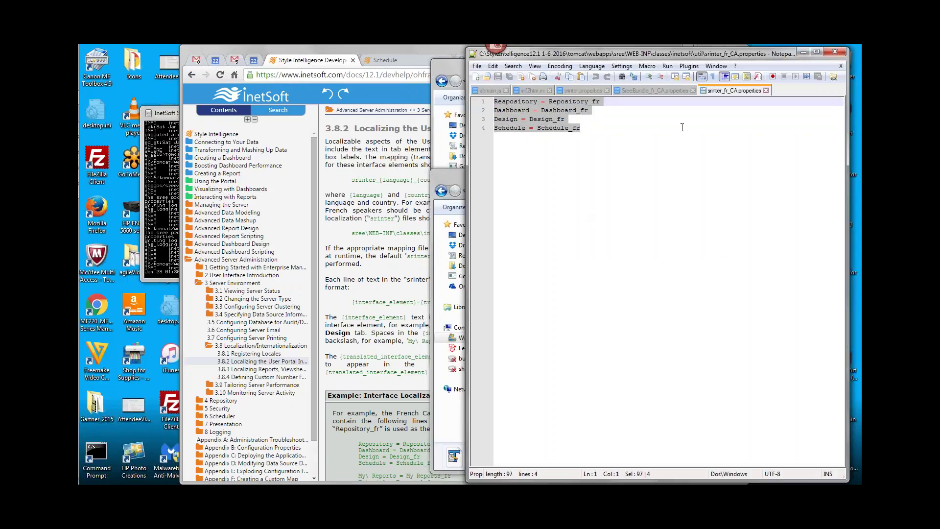
click(766, 90)
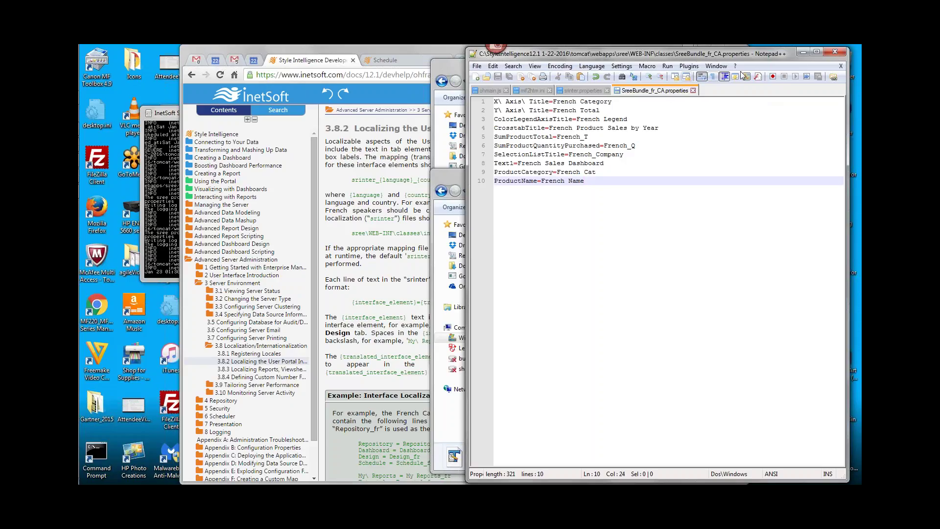
Open the new empty srinter_fr_CA.properties in Notepad++
click(801, 53)
click(644, 139)
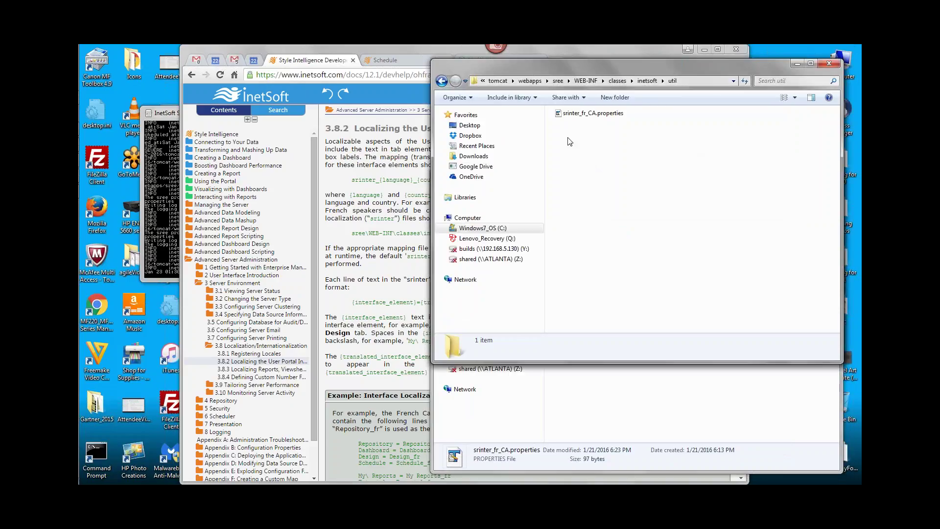
click(577, 114)
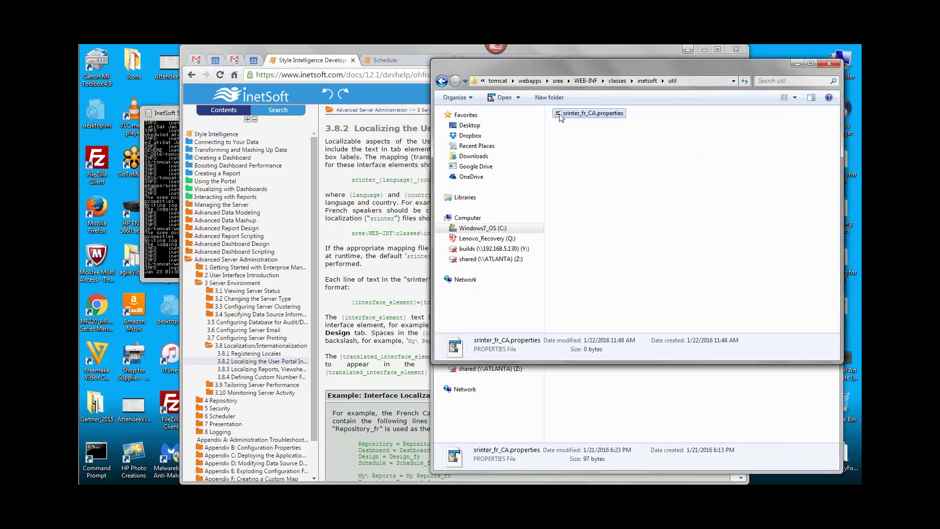
right_click(563, 119)
click(607, 157)
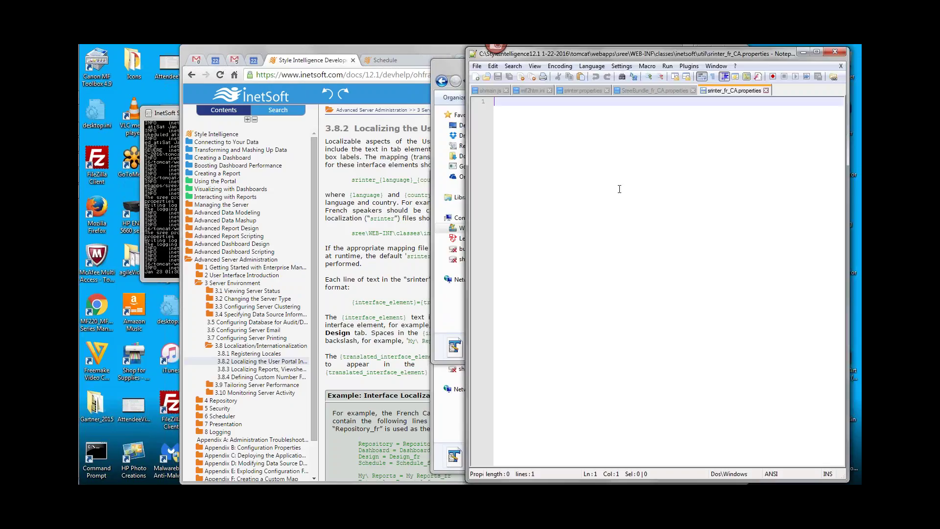
Paste the four mapping lines into the new file and compare them with the portal's Schedule page
key(ctrl+v)
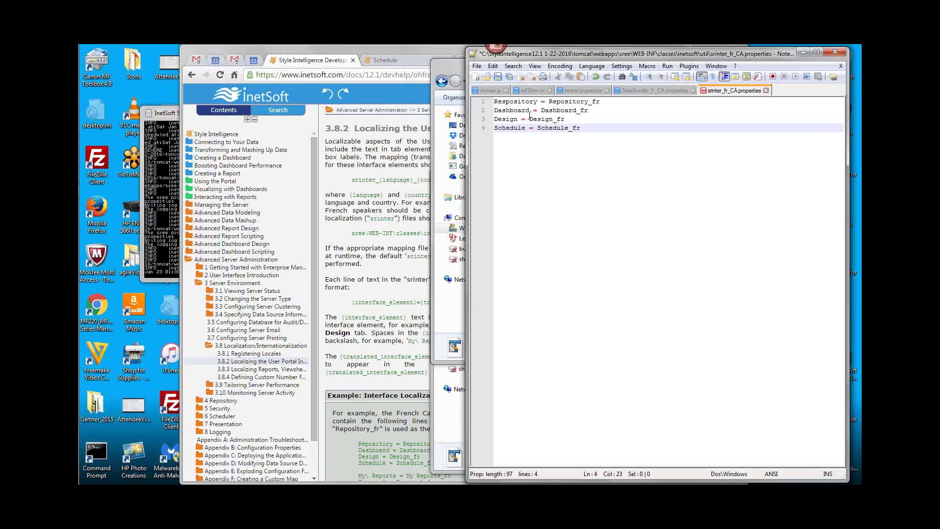
double_click(510, 102)
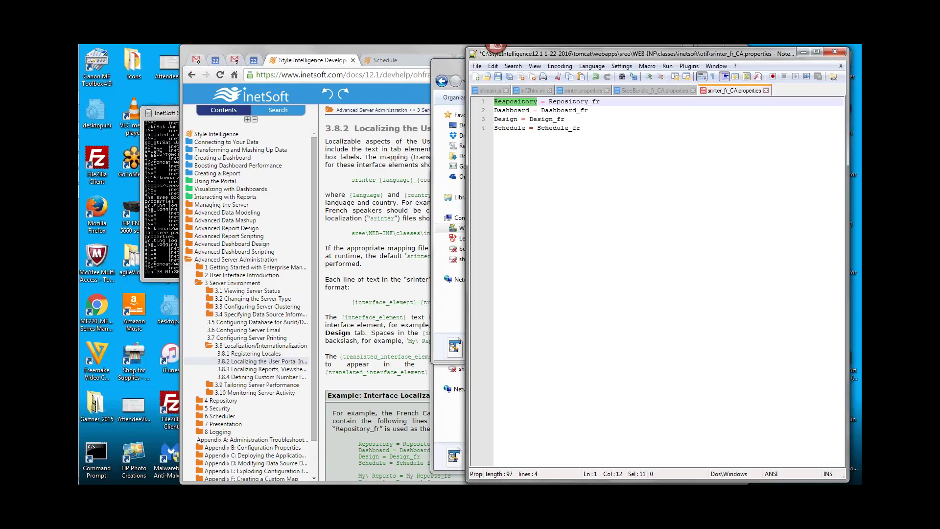
click(505, 110)
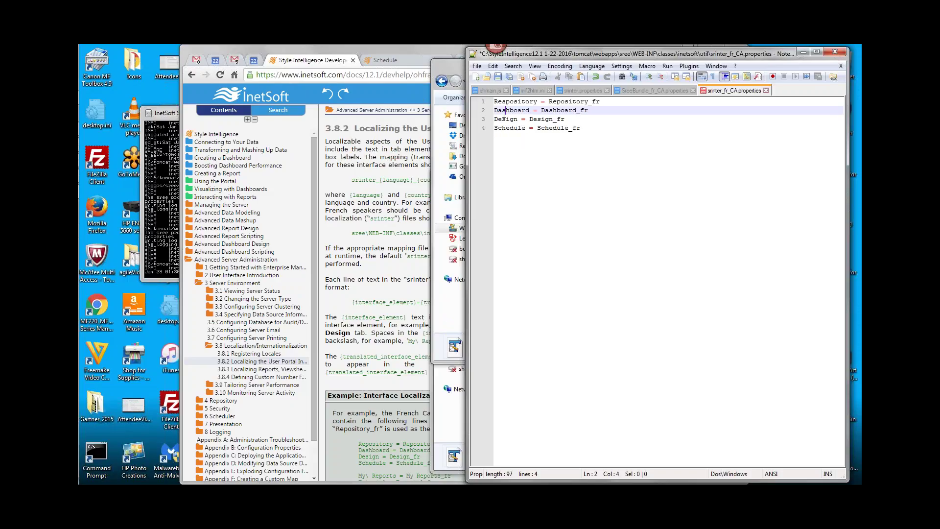
click(382, 55)
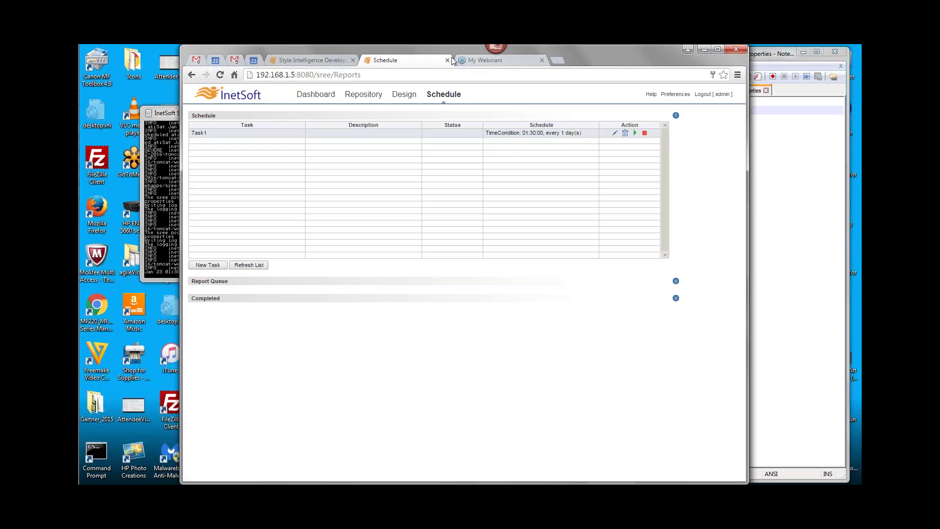
click(788, 71)
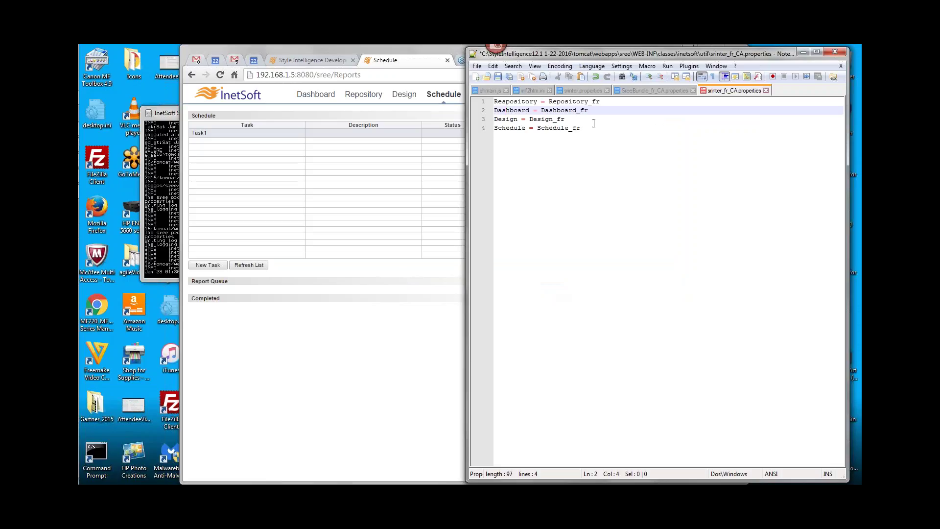
Check the Design, Dashboard and Schedule keys against the portal, ending after Dashboard_fr on line 2
double_click(505, 119)
double_click(511, 110)
click(385, 66)
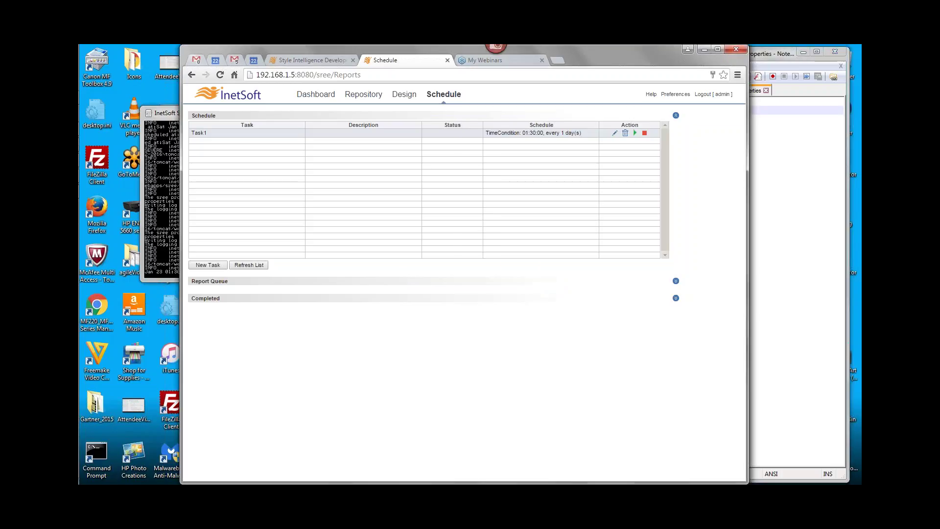
key(alt+Tab)
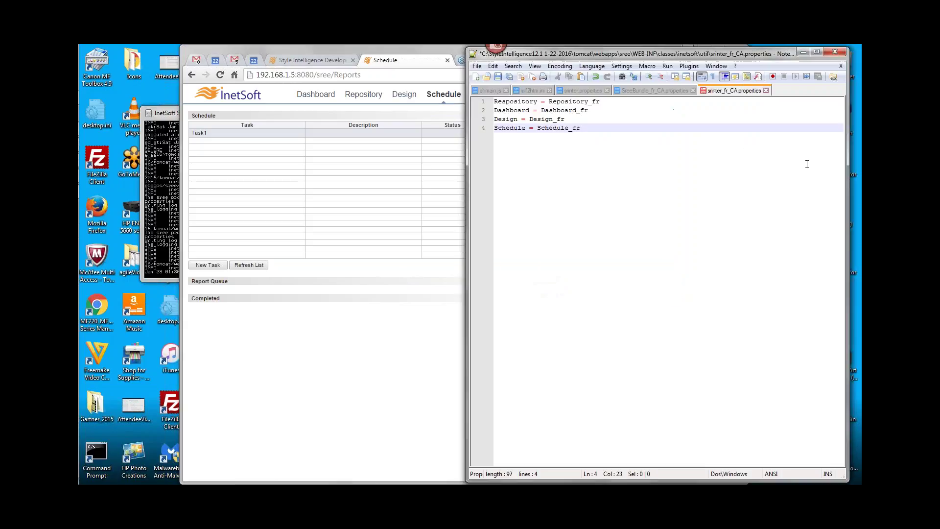
double_click(505, 119)
double_click(508, 127)
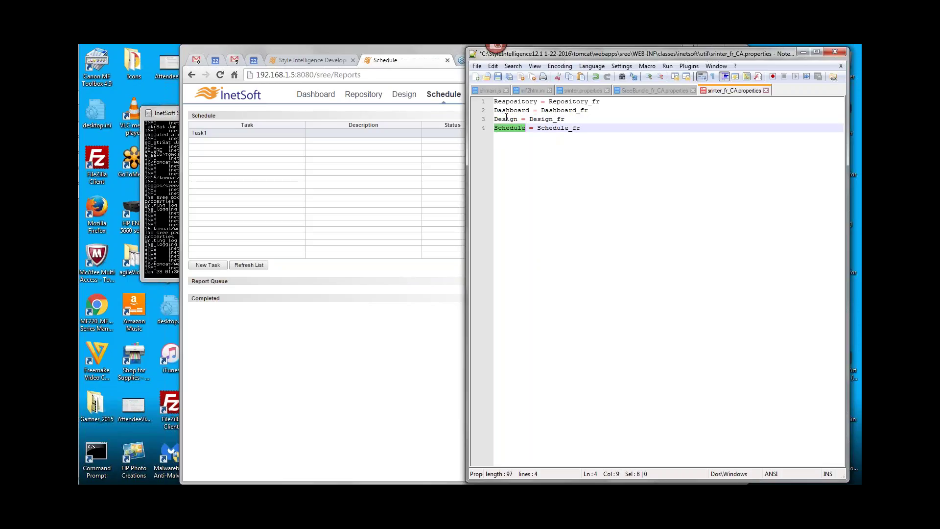
double_click(559, 109)
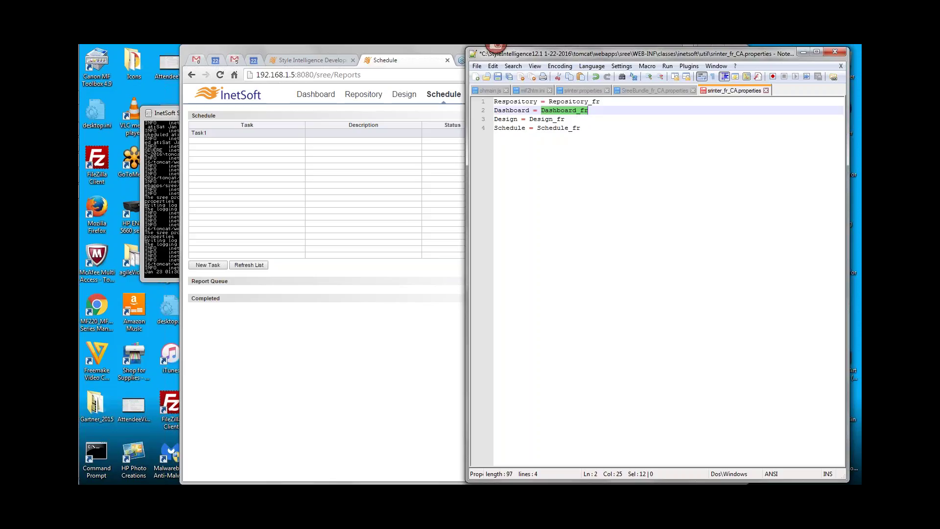
click(581, 112)
drag(576, 111, 593, 117)
click(596, 117)
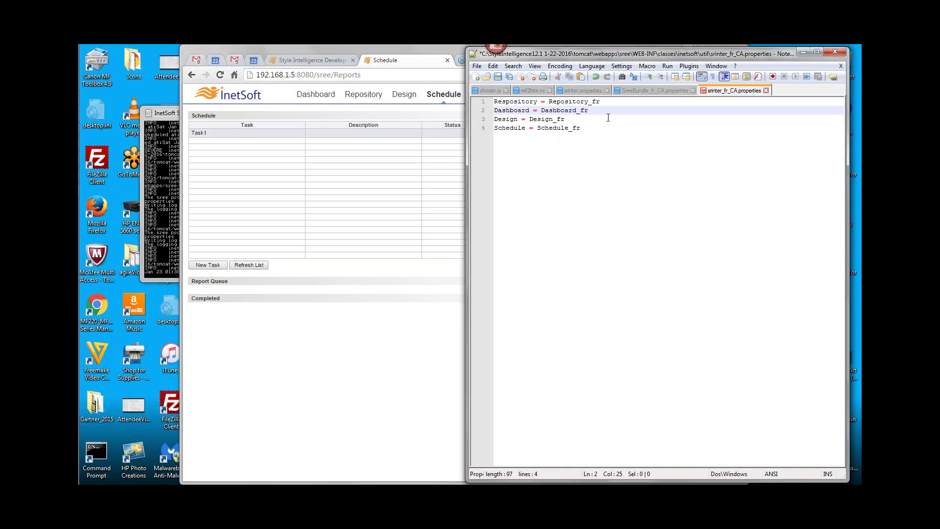
Change the Dashboard and Repository values to French Dashboard and French Repository
key(BackSpace)
key(BackSpace)
key(BackSpace)
text(French)
click(620, 101)
key(BackSpace)
key(BackSpace)
key(BackSpace)
text(French)
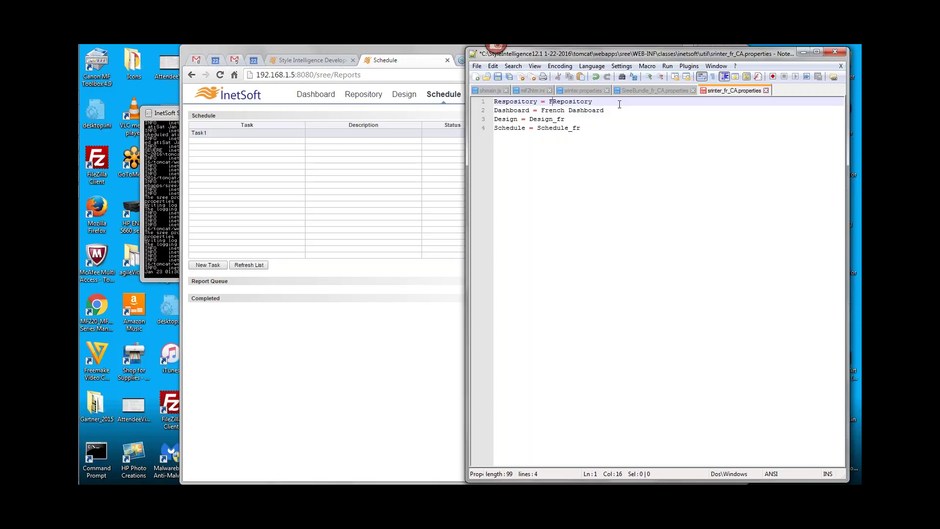
key(ctrl+shift+Left)
key(ctrl+c)
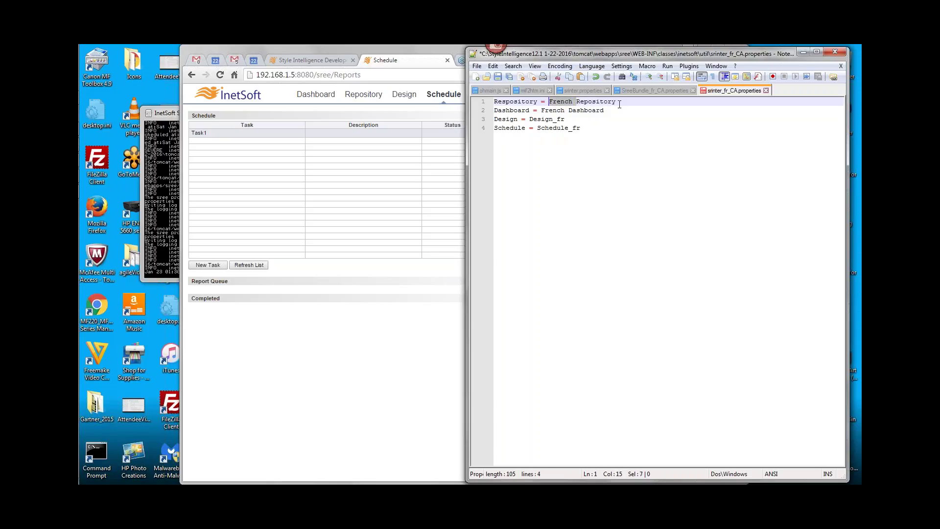
Change the Design and Schedule values to French Design and French Schedule
click(582, 121)
key(BackSpace)
key(BackSpace)
key(BackSpace)
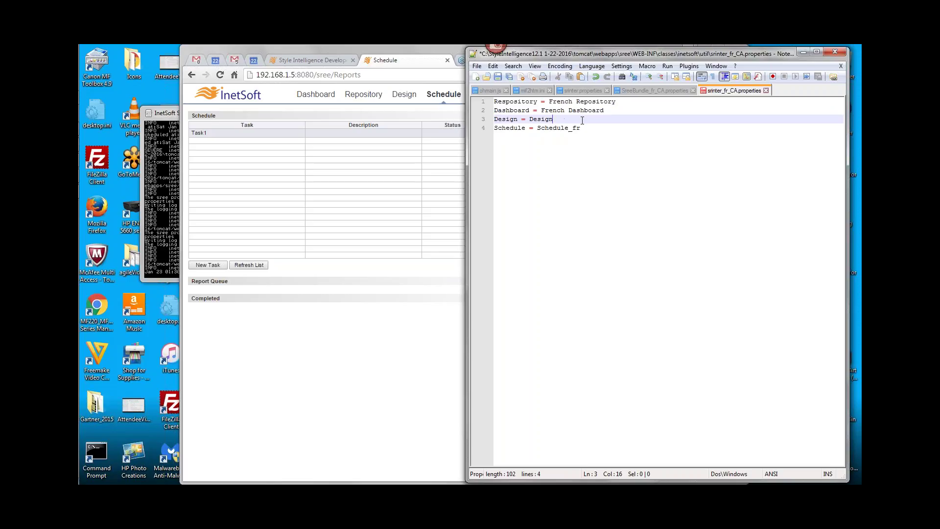
key(ctrl+v)
key(Down)
key(End)
key(BackSpace)
key(BackSpace)
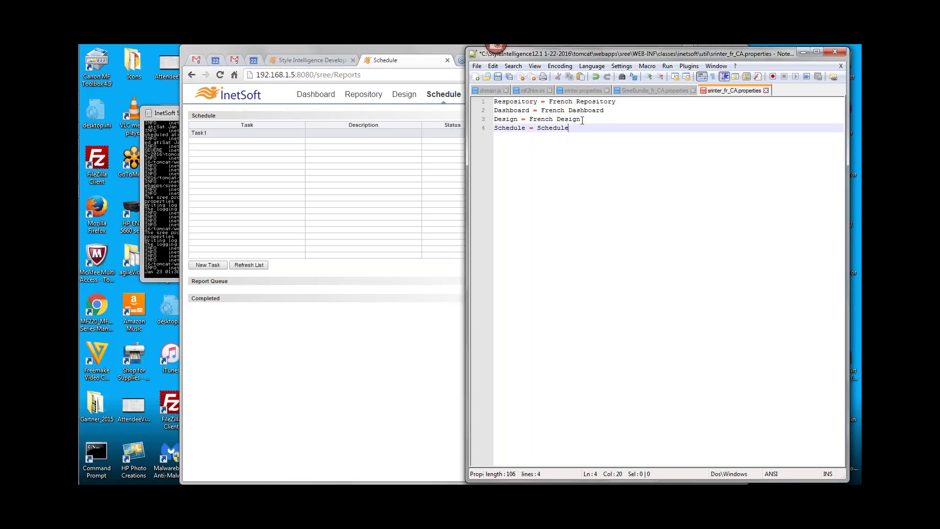
key(ctrl+v)
Inspect the misspelled Respository key on line 1, then return to the portal's Schedule page
double_click(512, 103)
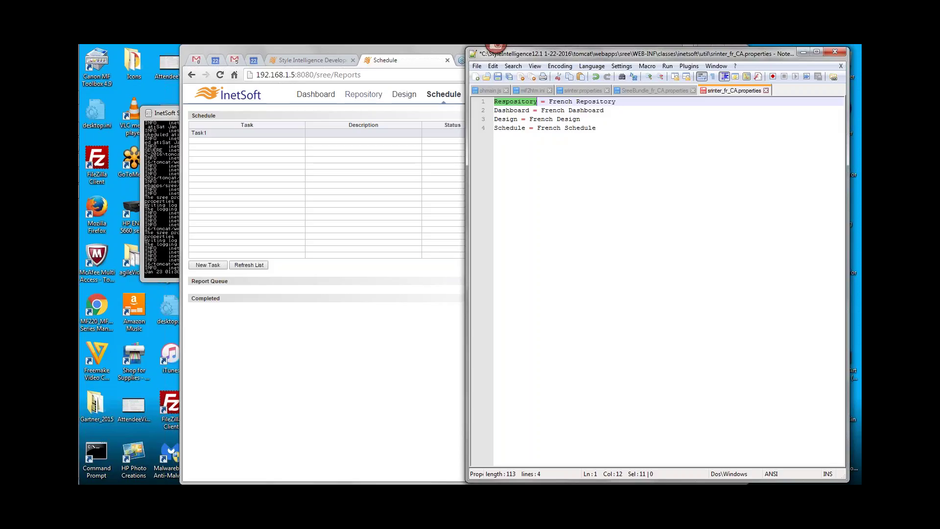
click(510, 102)
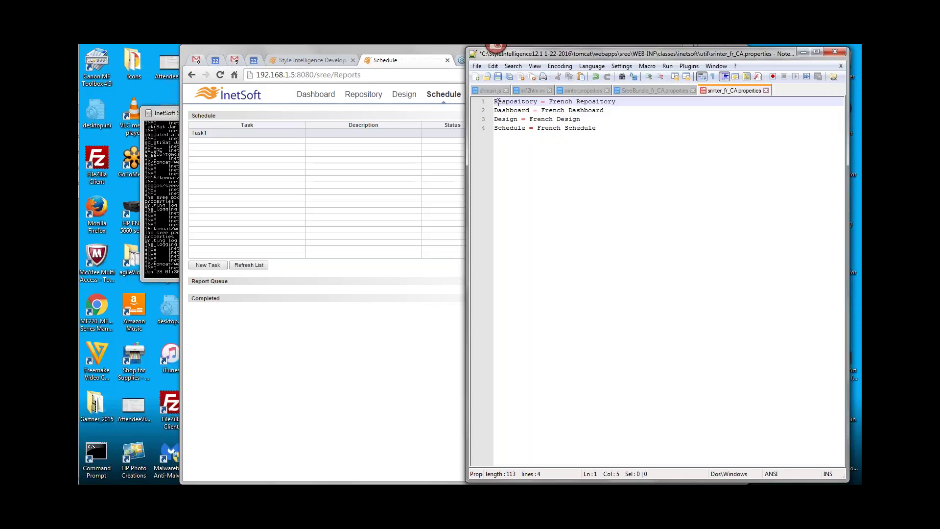
drag(498, 102, 536, 104)
click(534, 102)
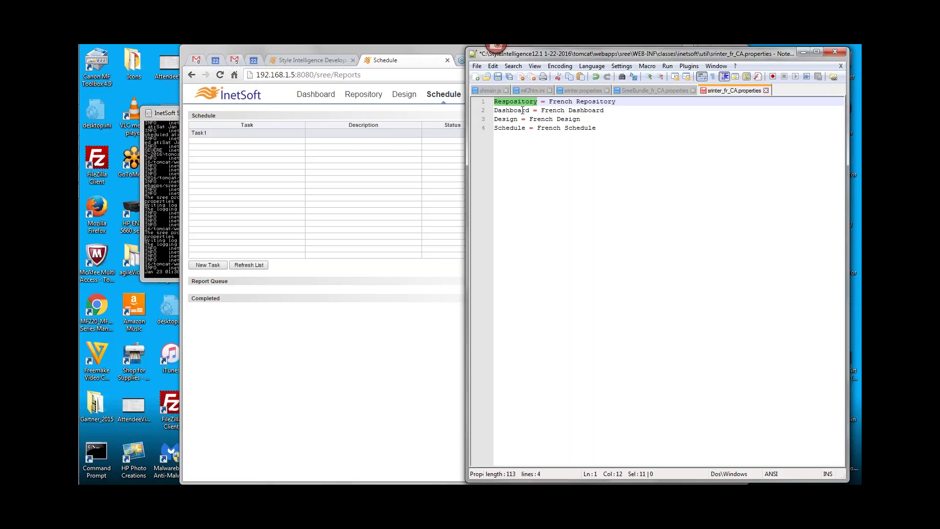
click(521, 110)
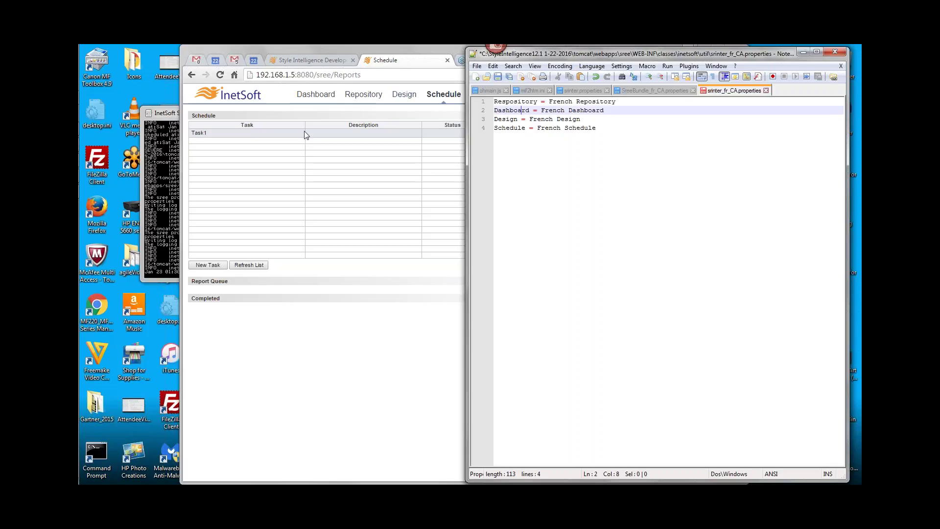
click(275, 100)
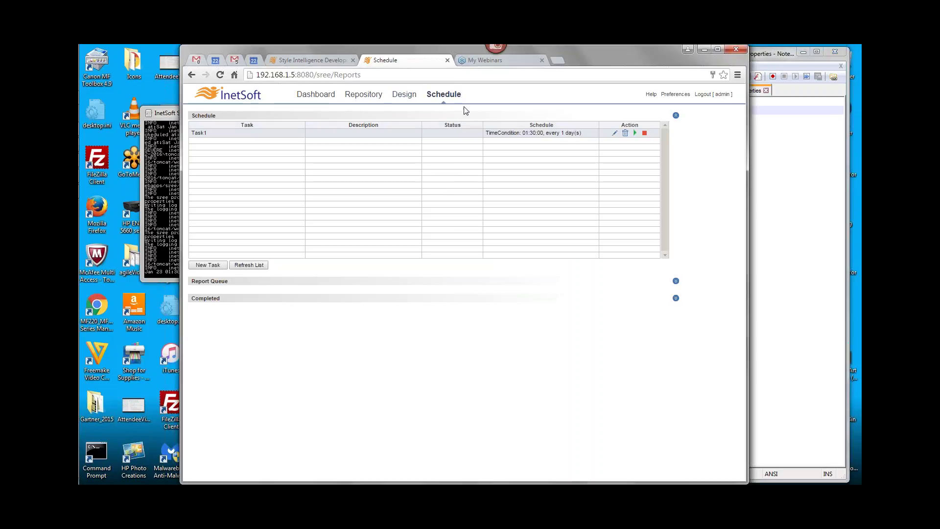
Create new scheduled task Task2, reviewing its Options including the delete-if-not-rescheduled setting
click(216, 265)
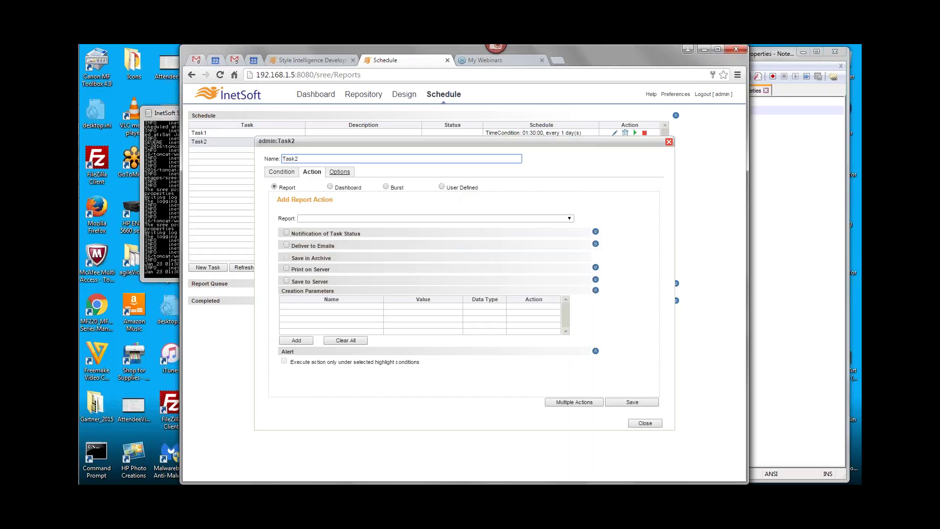
click(339, 172)
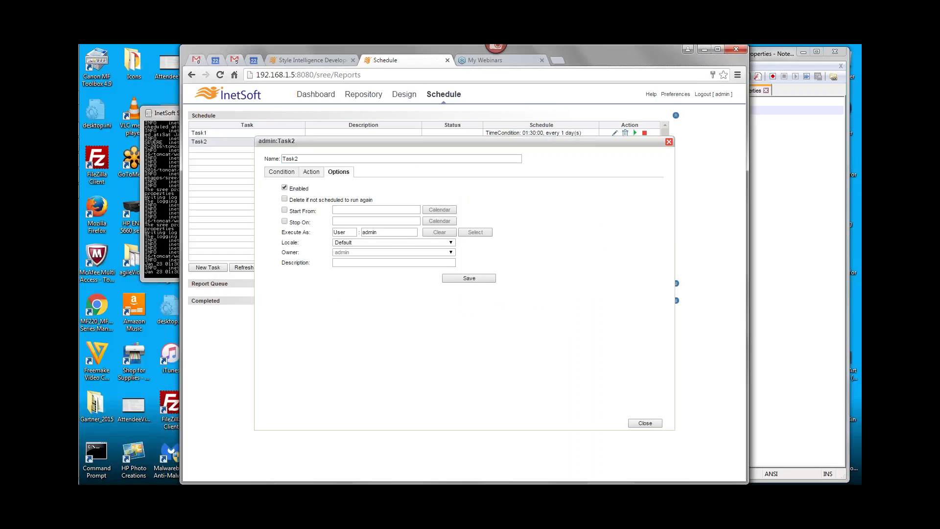
drag(290, 200, 373, 199)
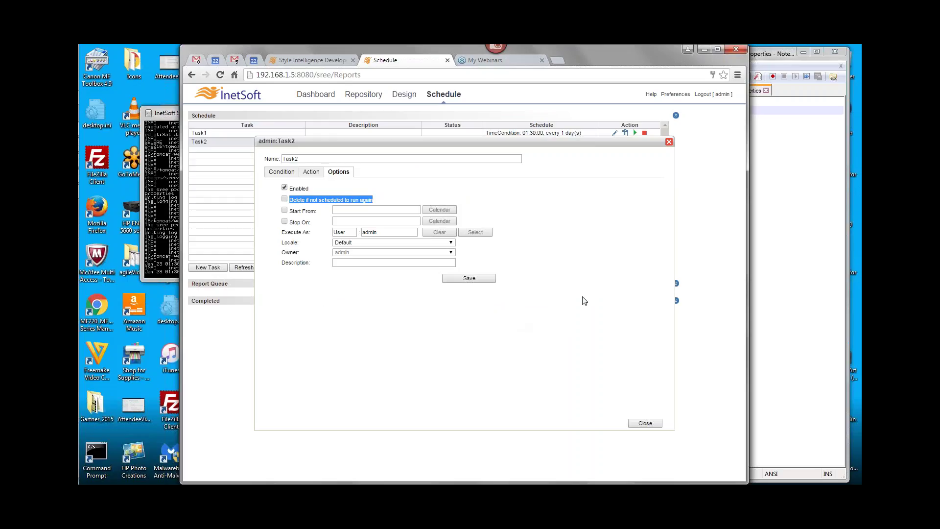
click(668, 141)
Save the edited srinter_fr_CA.properties in Notepad++ and return to the Schedule page
click(765, 179)
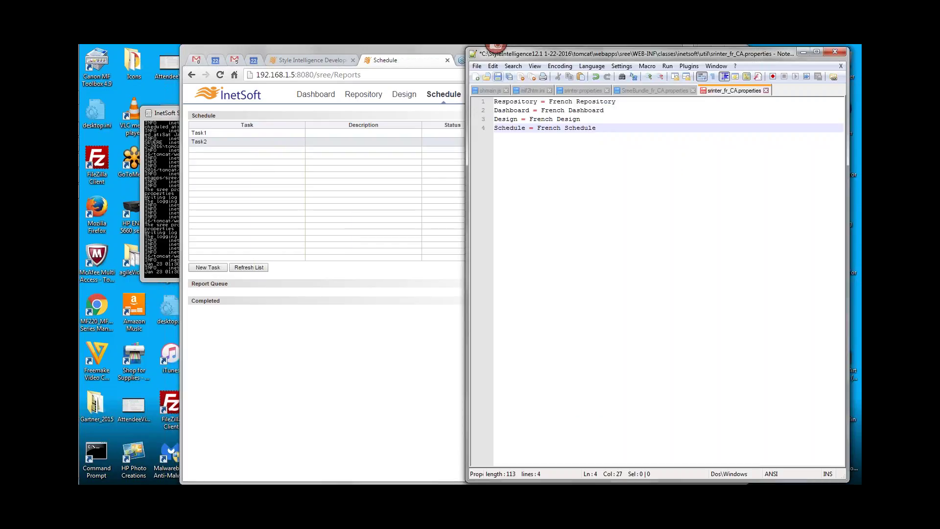
click(497, 77)
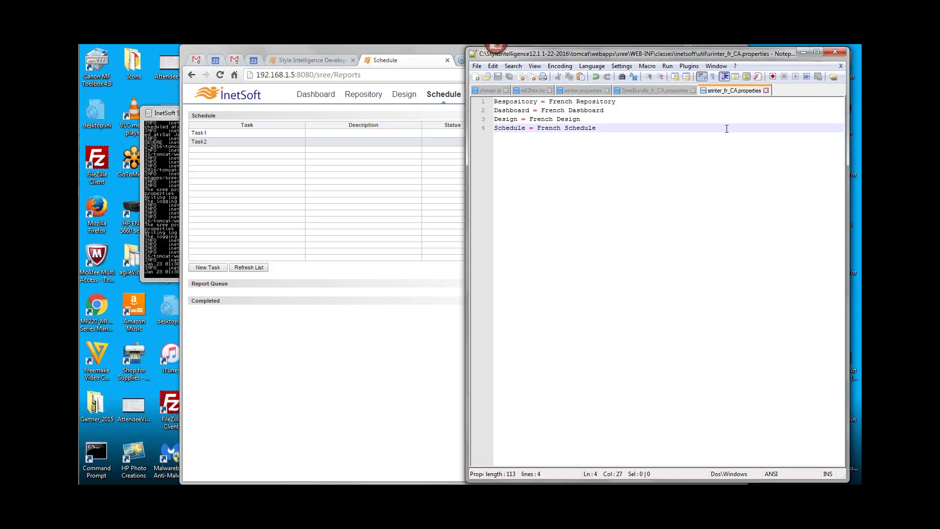
click(296, 289)
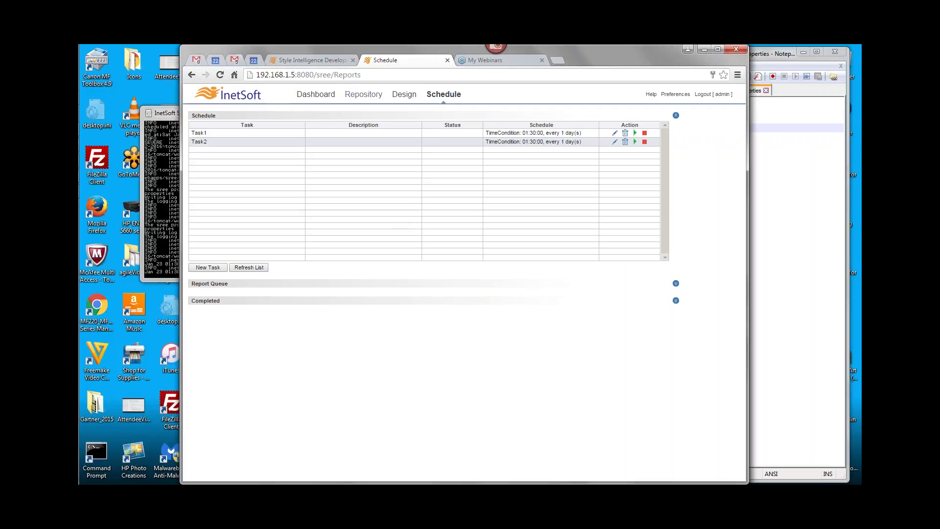
Load the server home page and log into Enterprise Manager with the administrator credentials
double_click(348, 74)
key(BackSpace)
key(Return)
click(269, 148)
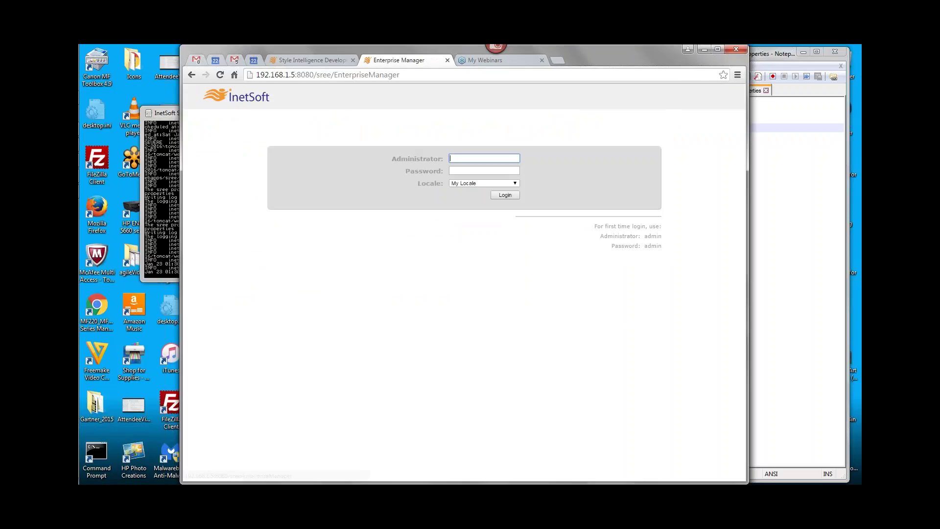
text(admin)
key(Tab)
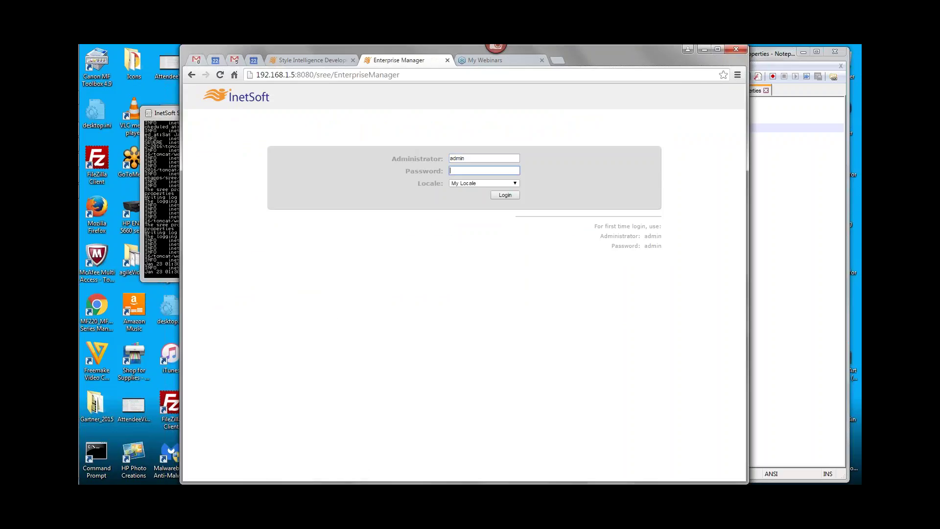
text(admin)
key(Return)
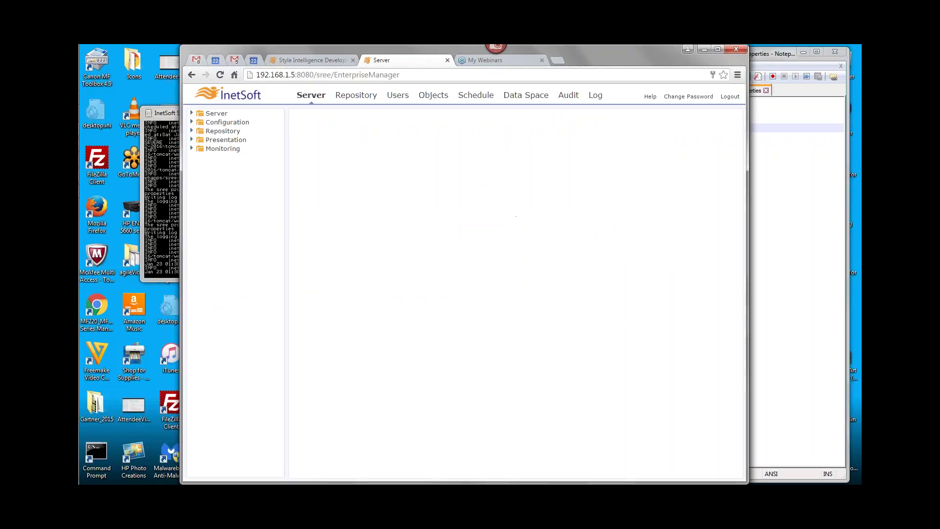
Open Configuration > Localization and double-check the properties file in Notepad++
click(191, 122)
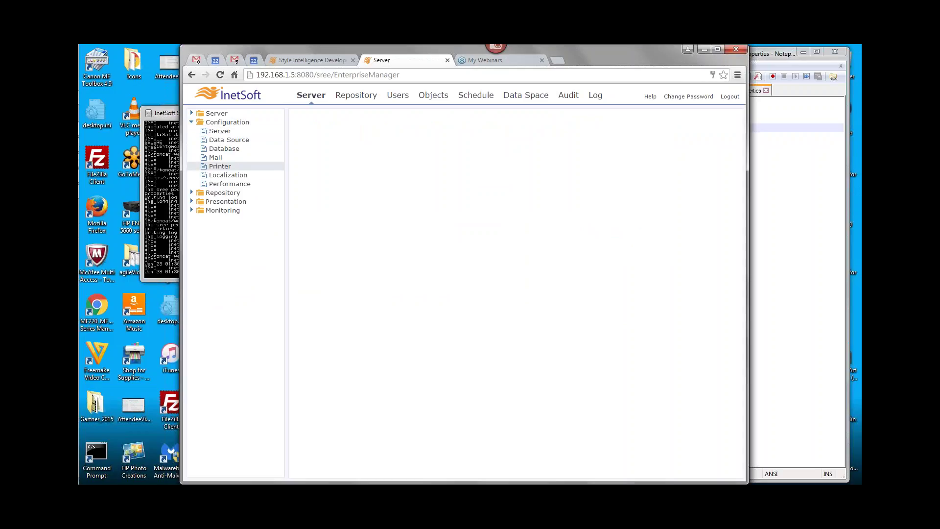
click(230, 175)
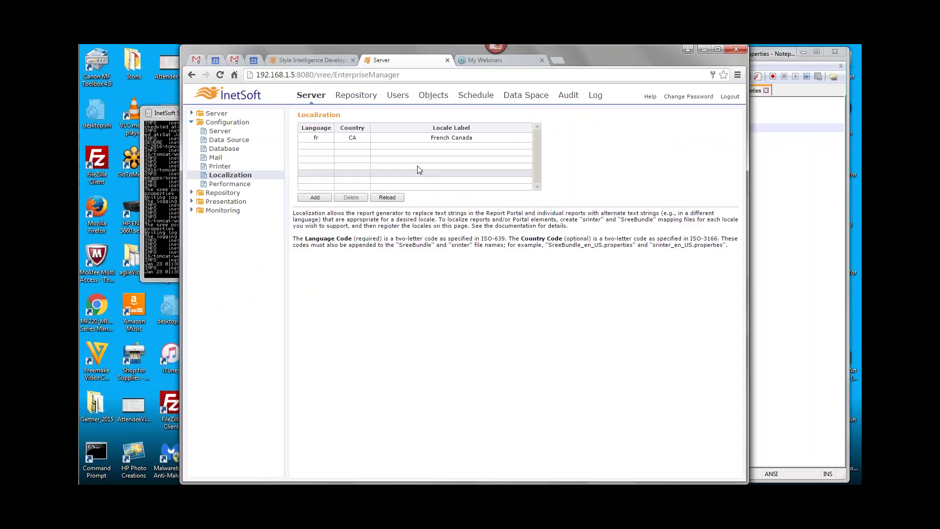
key(alt+Tab)
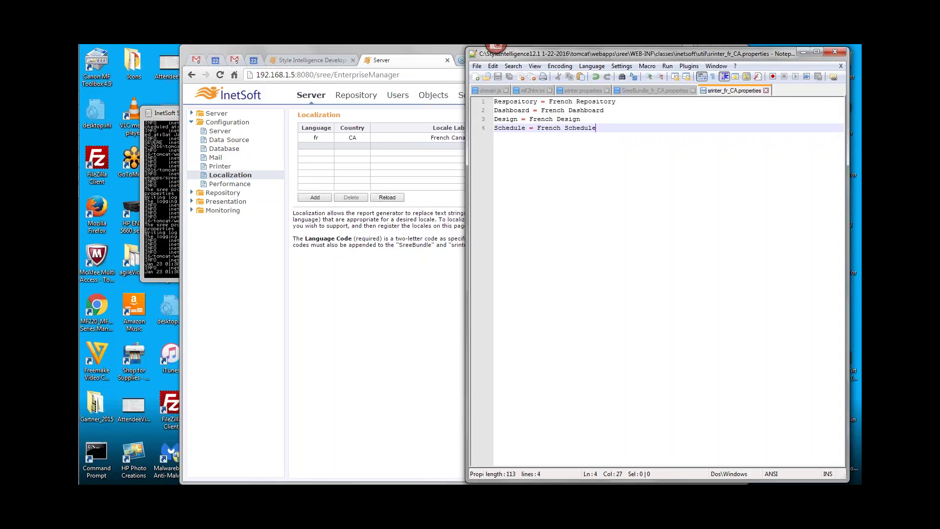
key(ctrl+a)
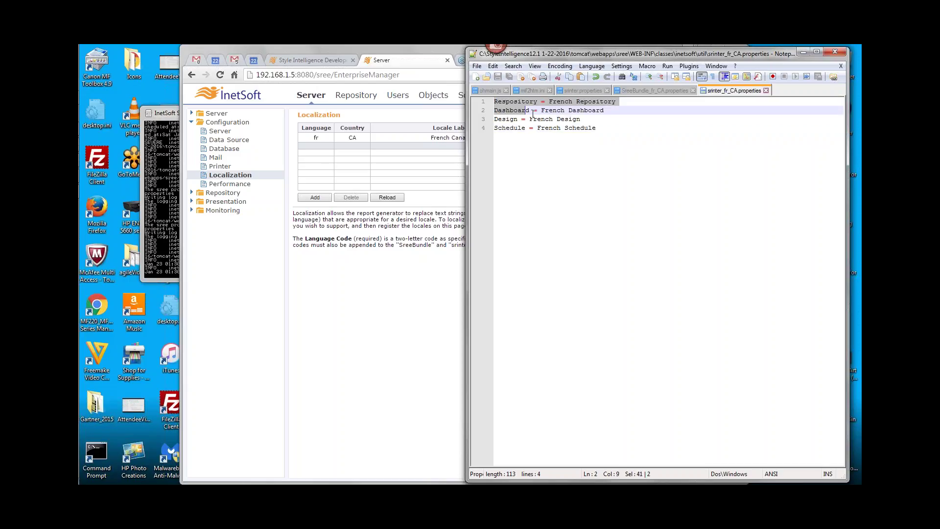
click(512, 111)
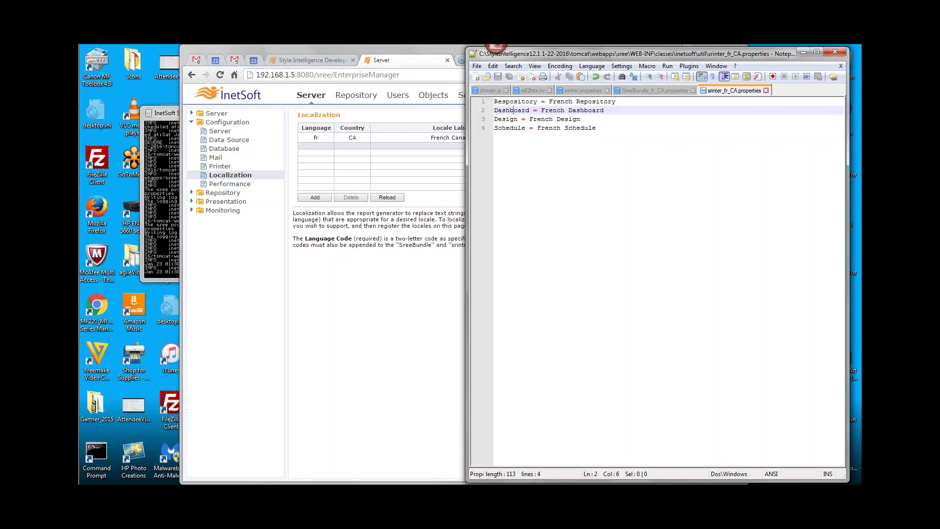
click(646, 156)
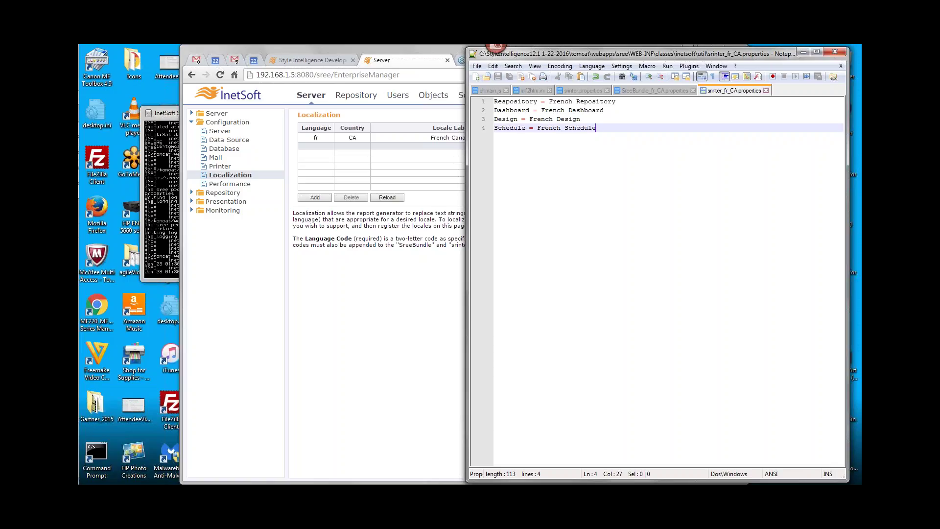
click(384, 322)
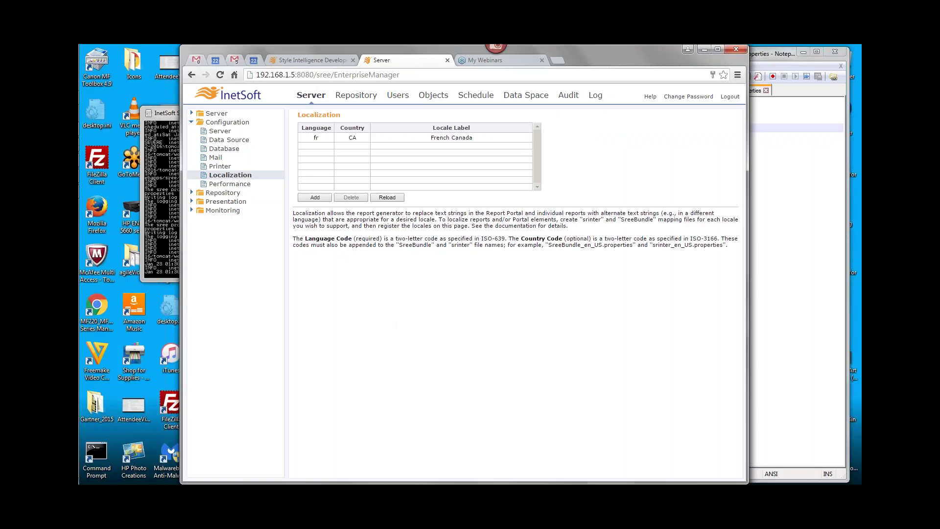
Reload the server configuration from the Server status page, then open the portal's Repository page
double_click(382, 75)
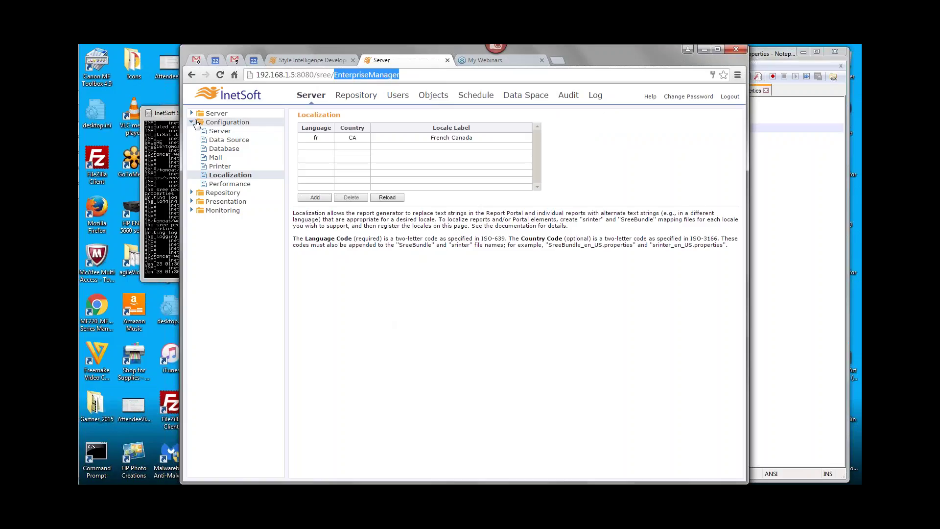
click(217, 113)
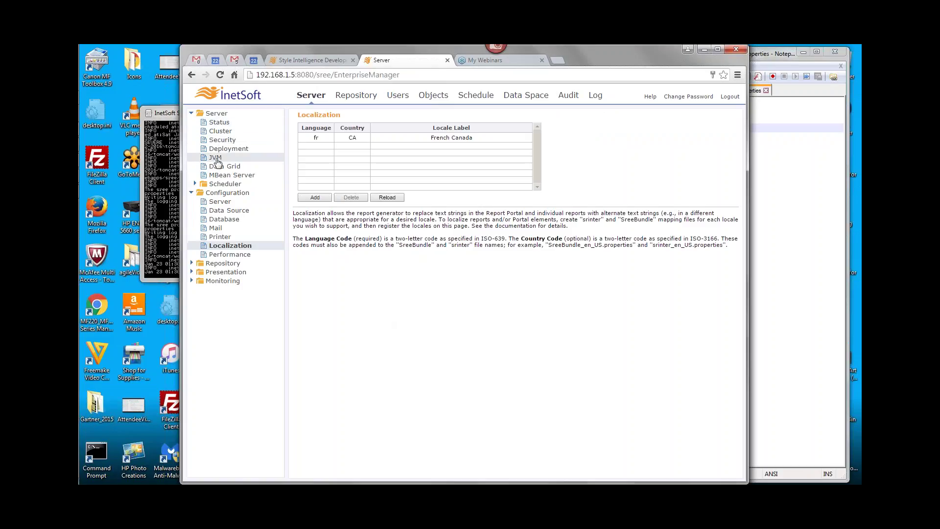
click(219, 123)
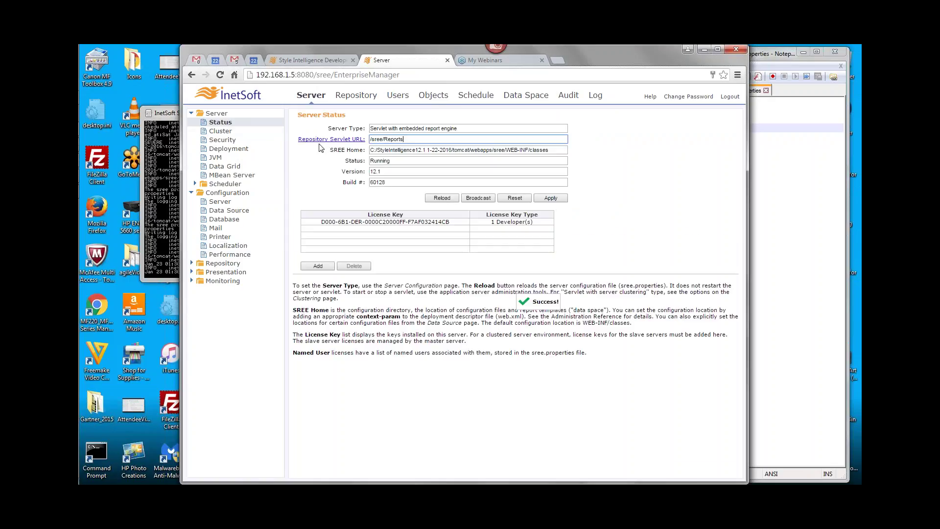
click(439, 201)
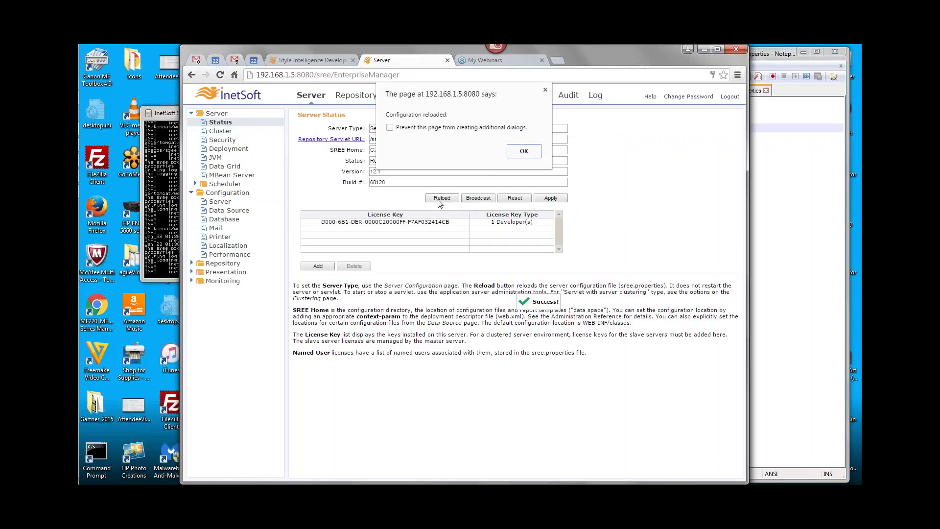
click(520, 151)
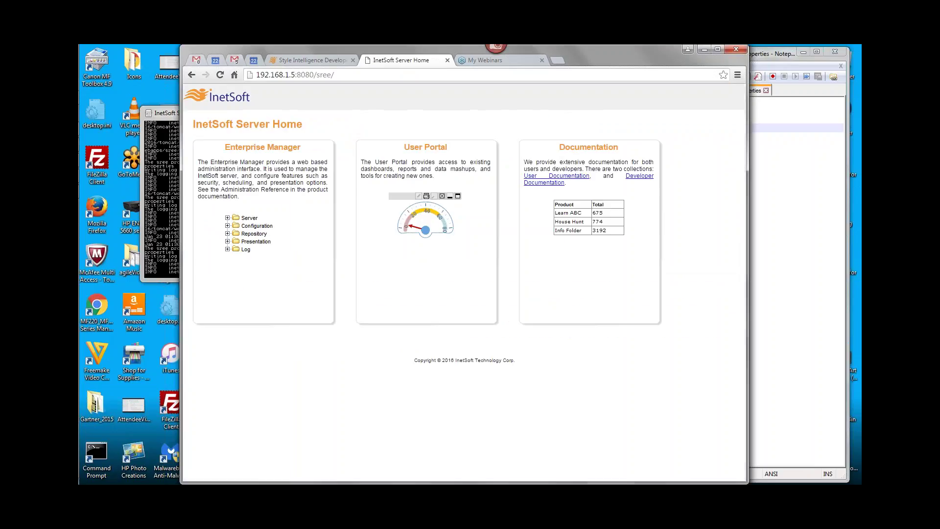
click(420, 155)
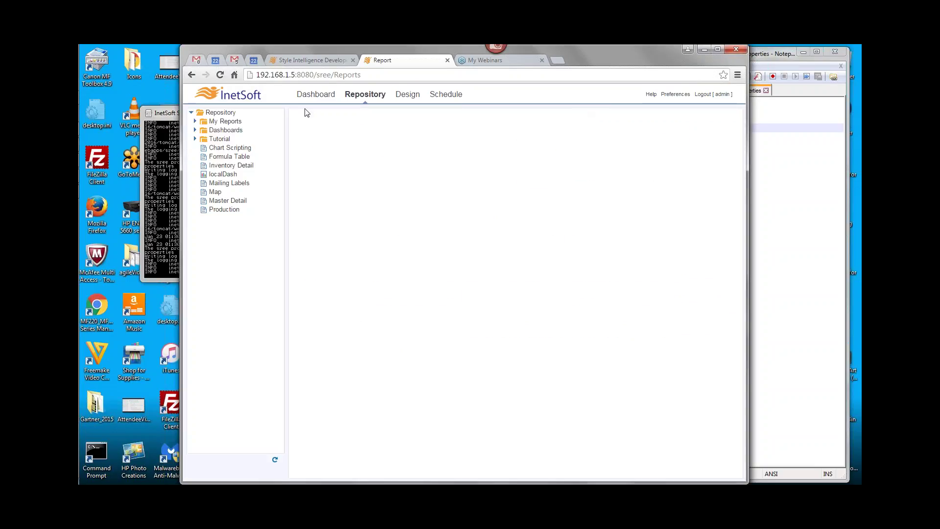
Log out and sign back in as administrator with the French Canada locale
click(703, 94)
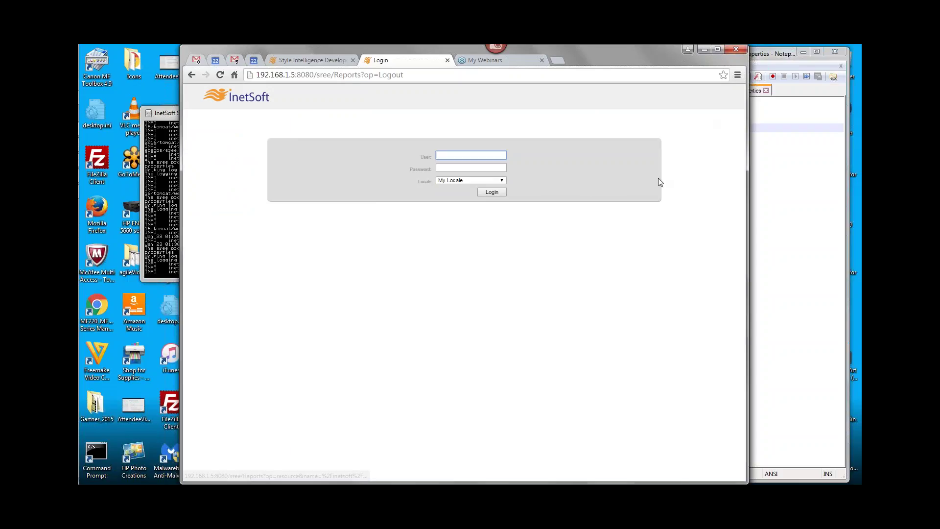
text(admin)
key(Tab)
text(admin)
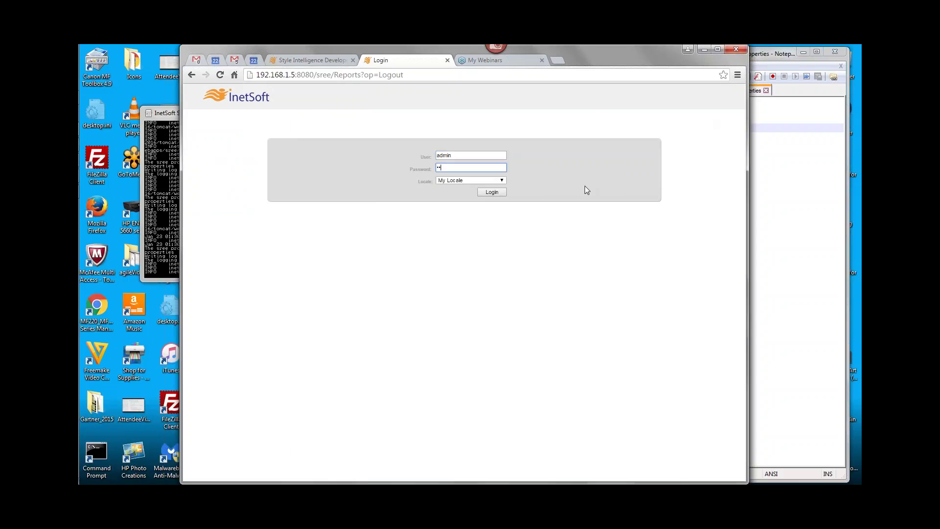
click(453, 180)
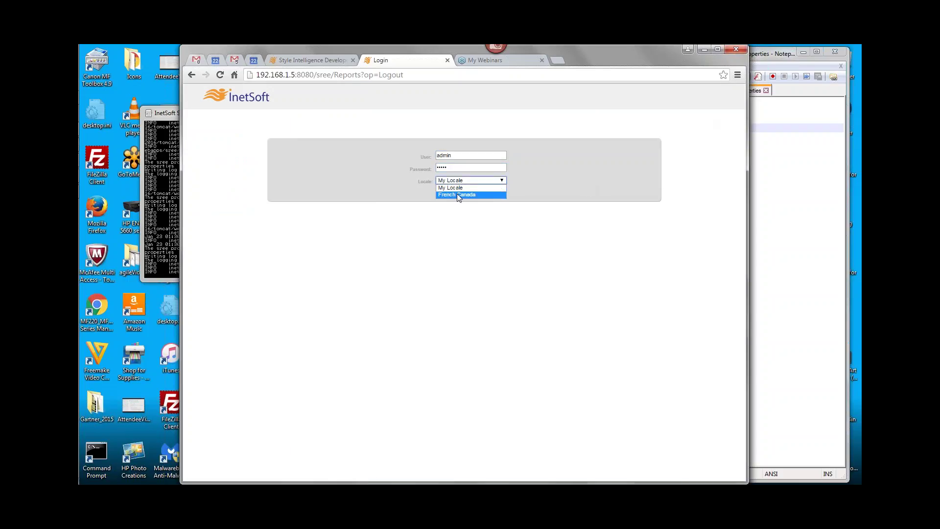
click(459, 194)
click(492, 192)
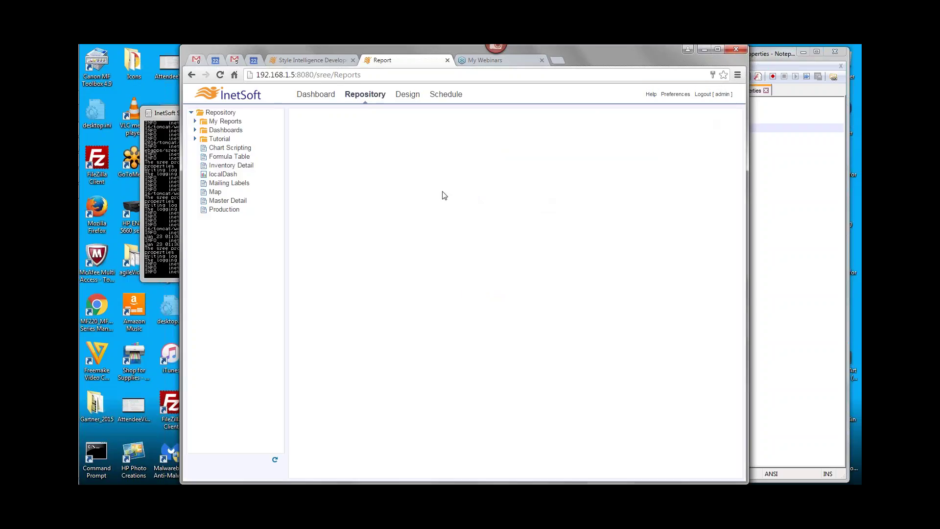
Shut down the InetSoft server console and restart it from Start > Style Intelligence 12.1 1-22-16
click(447, 61)
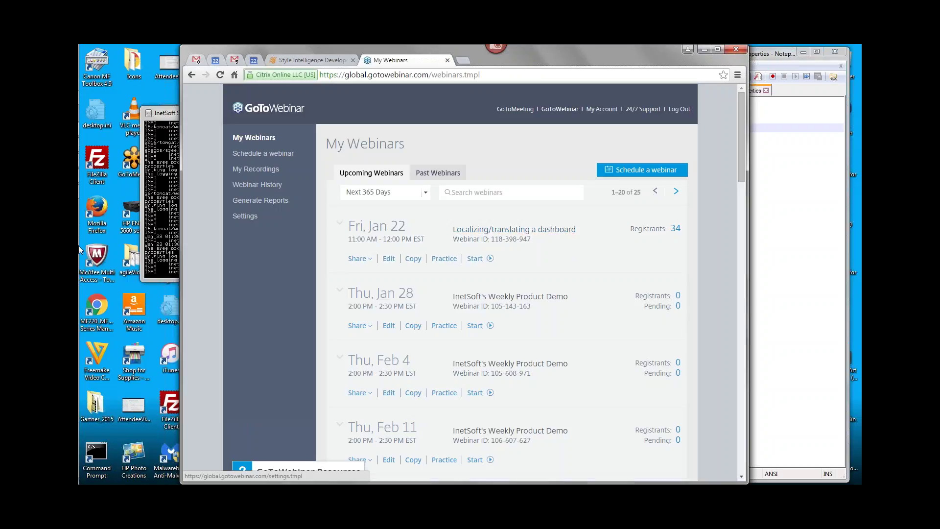
click(153, 186)
click(436, 112)
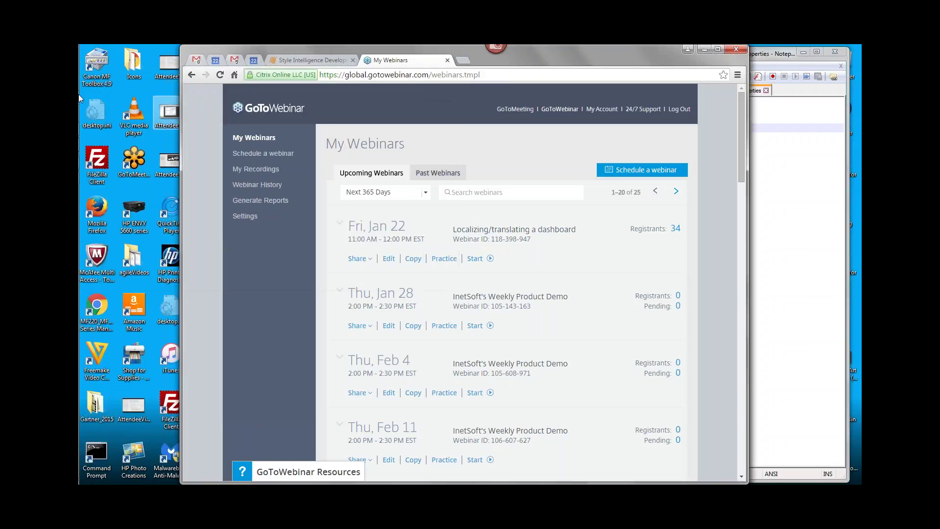
click(94, 60)
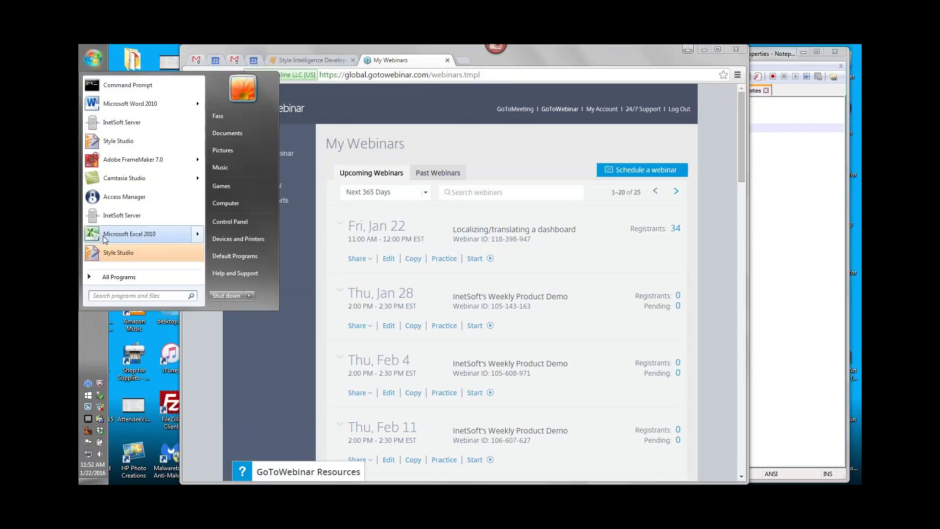
click(105, 277)
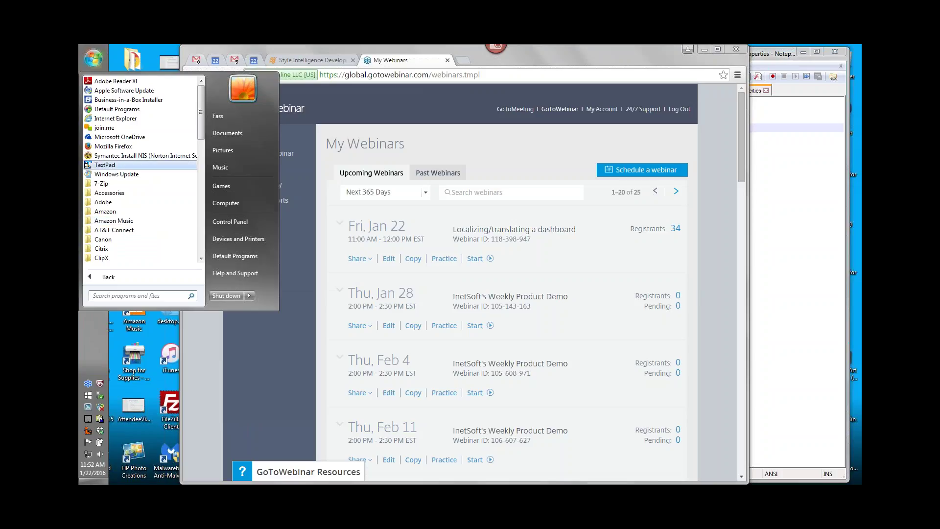
scroll(204, 226, down, 9)
scroll(204, 227, down, 4)
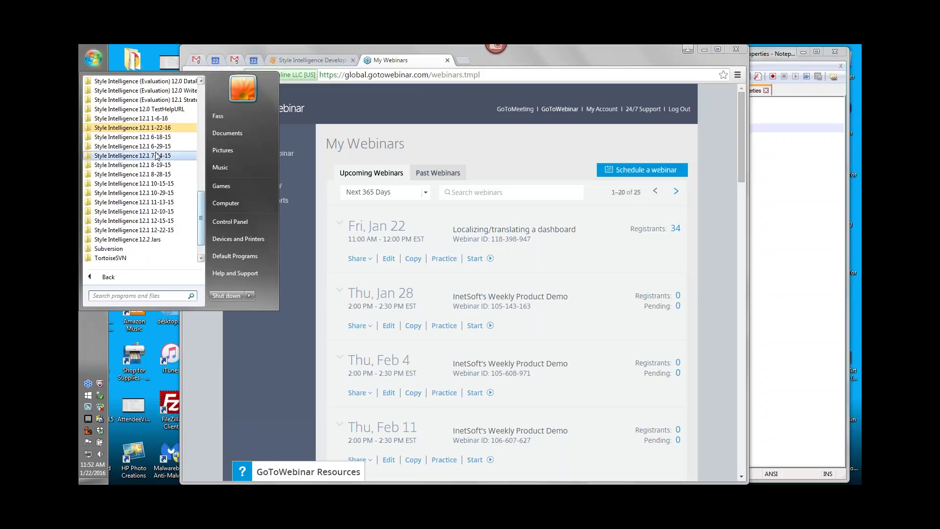
click(131, 128)
click(122, 155)
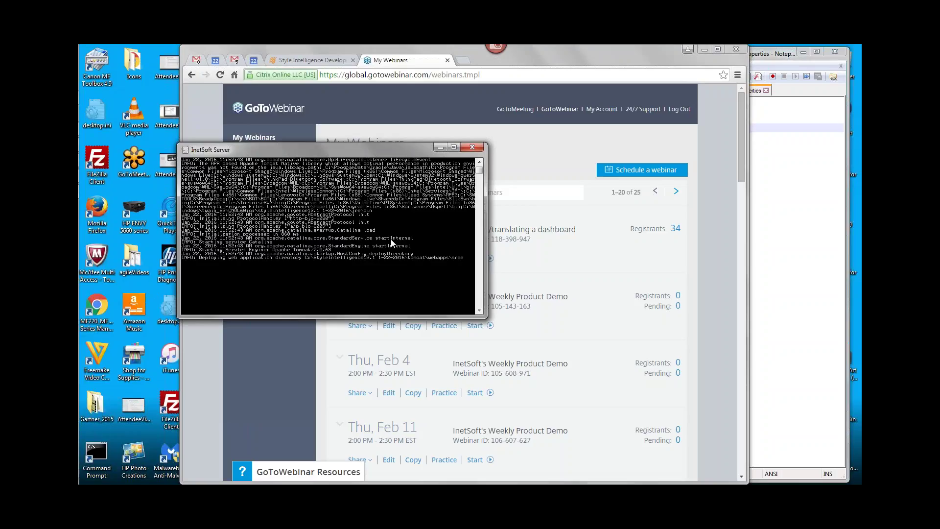
Load 192.168.1.5:8080/sree/ in a new browser tab
click(464, 60)
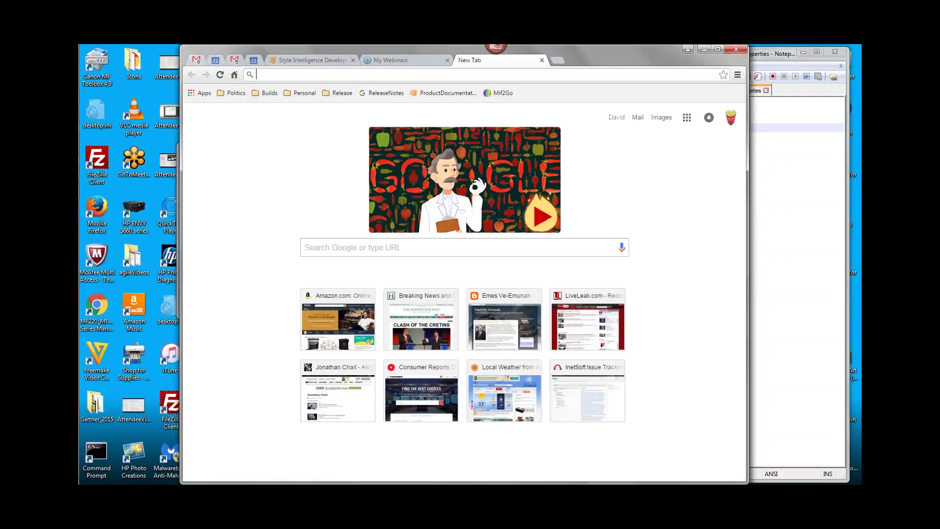
text(192.168.5.43:8080/sree/)
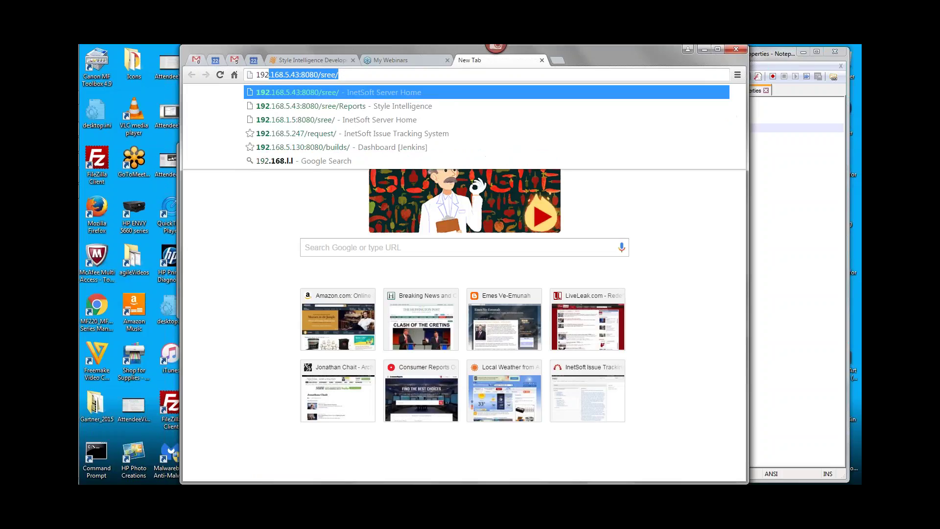
key(Down)
key(Down)
key(Return)
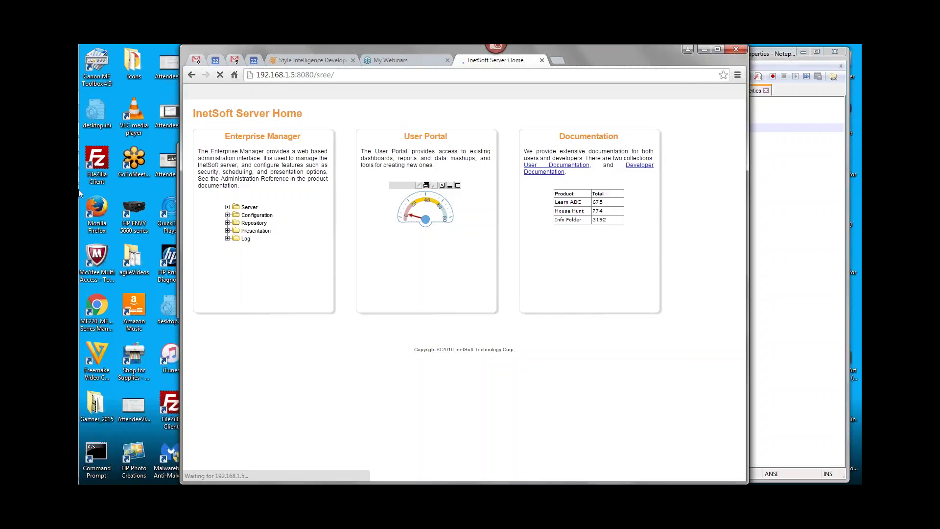
Log into the User Portal as administrator with French Canada locale and open French Repository
click(91, 174)
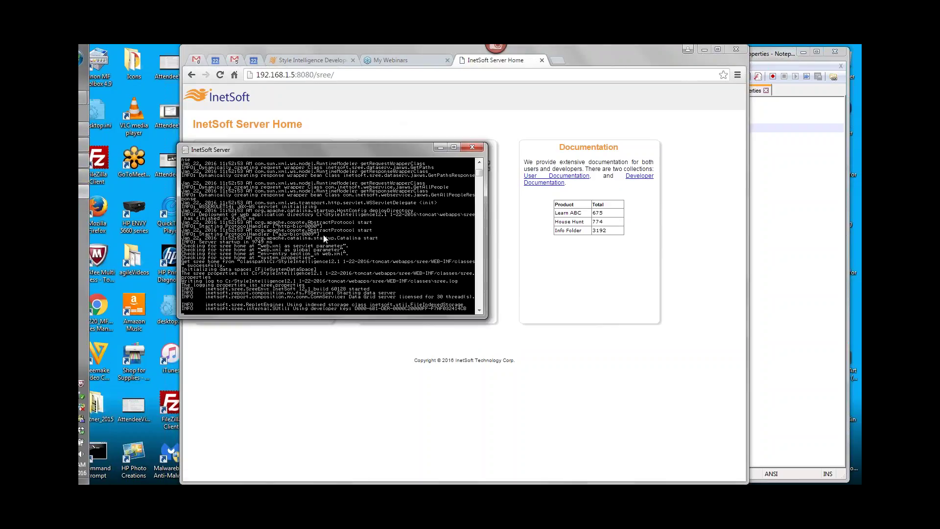
click(613, 113)
click(439, 142)
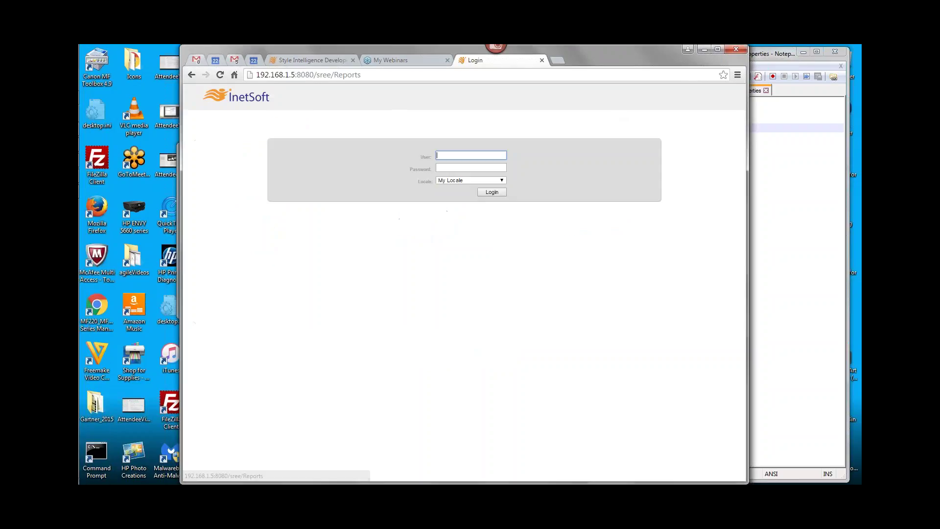
text(admin)
key(Tab)
text(a)
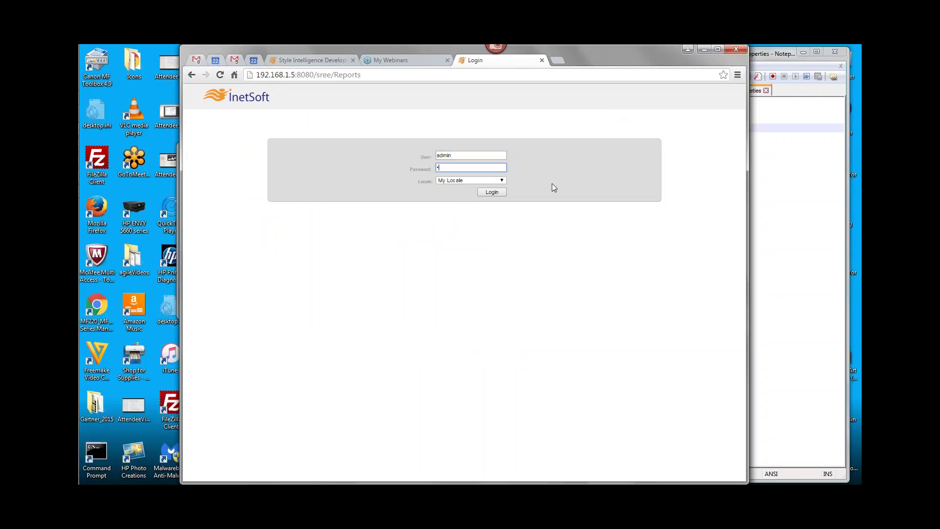
text(dmin)
click(482, 181)
click(461, 195)
click(492, 195)
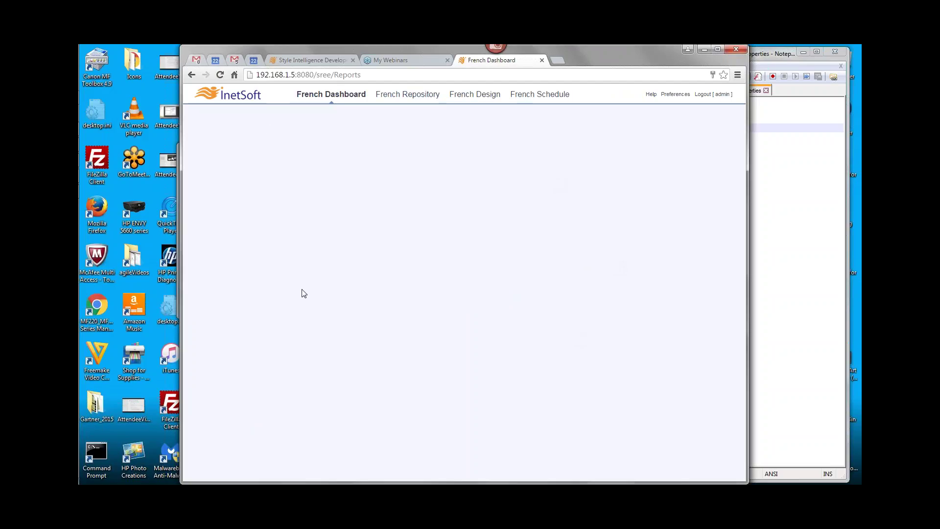
click(407, 94)
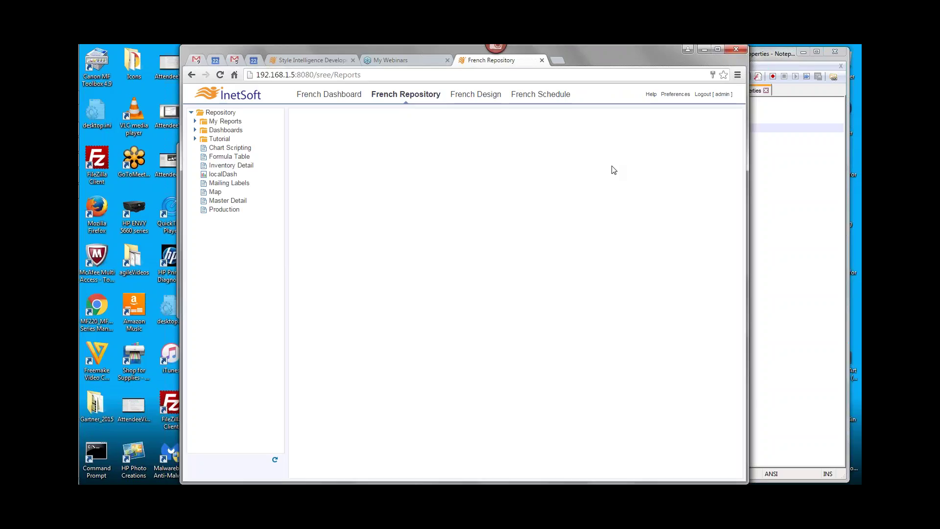
In srinter_fr_CA.properties, add 'Tab' after the Dashboard key on line 2, then remove it
click(790, 151)
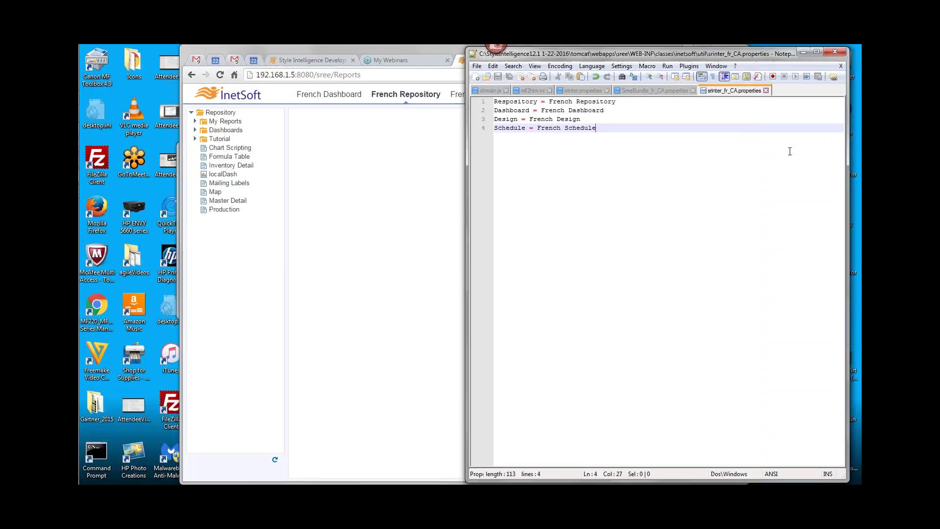
click(511, 102)
double_click(503, 110)
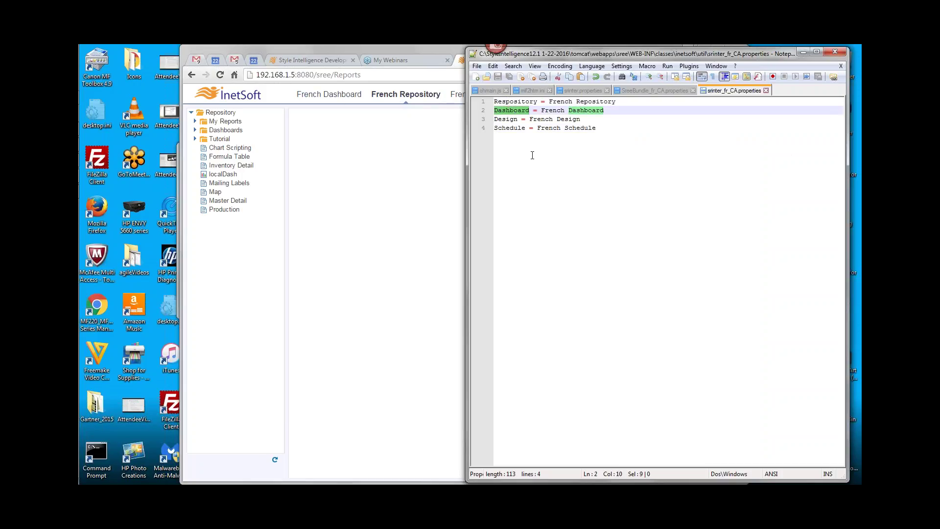
click(534, 110)
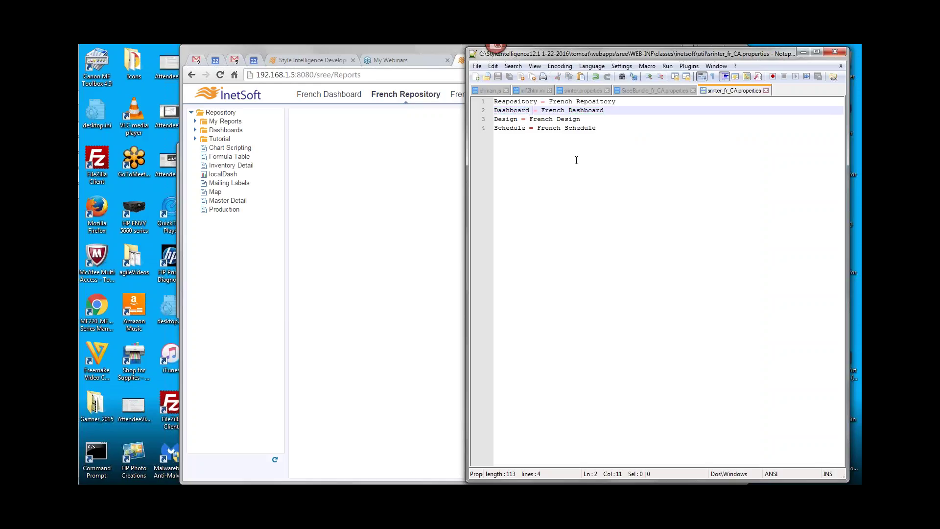
text(Tab)
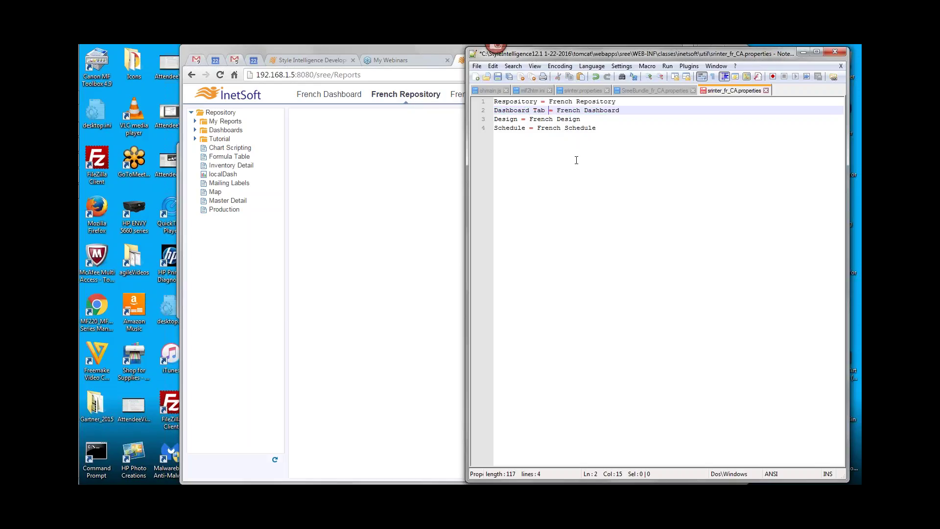
key(BackSpace)
key(BackSpace)
key(BackSpace)
key(BackSpace)
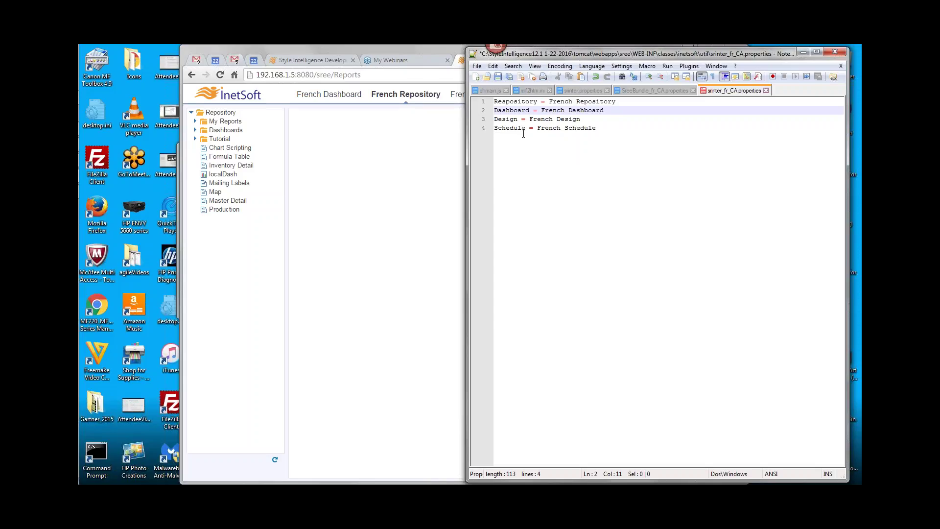
Review the Design and Respository key lines of the properties file
click(501, 119)
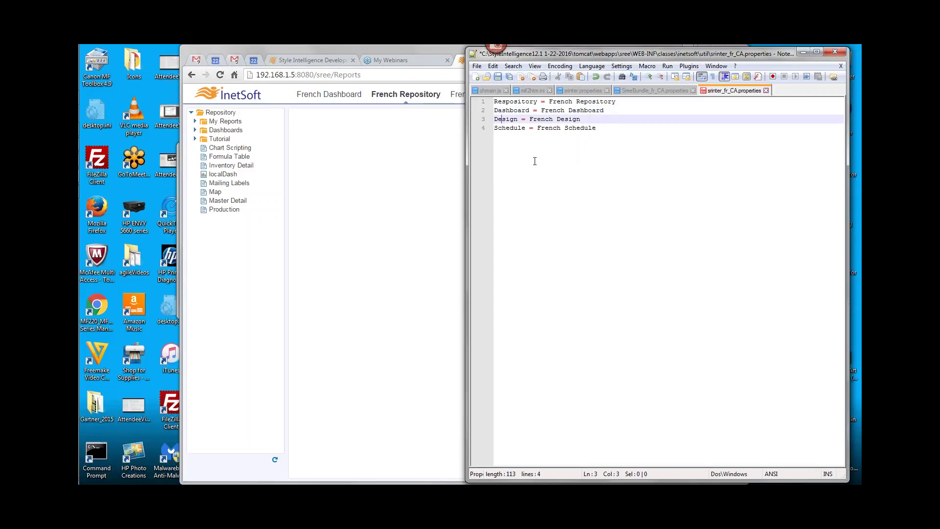
double_click(509, 102)
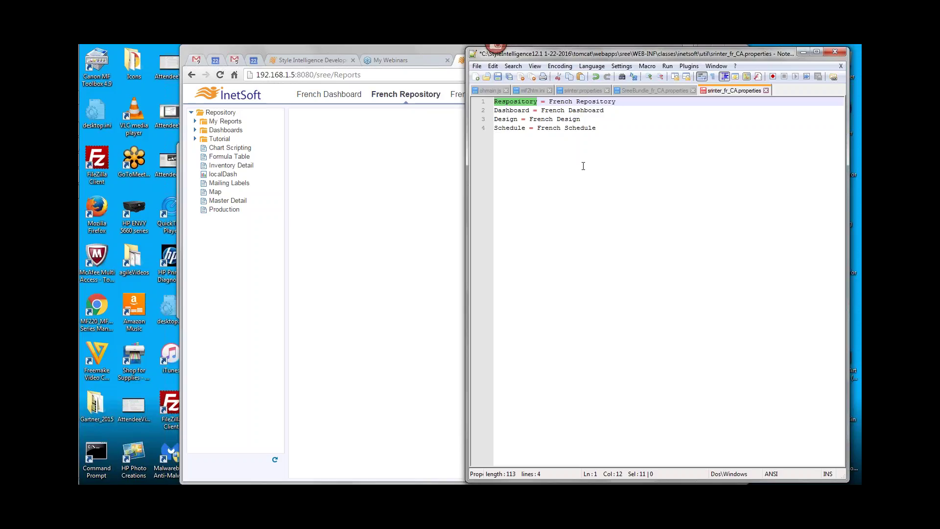
click(527, 110)
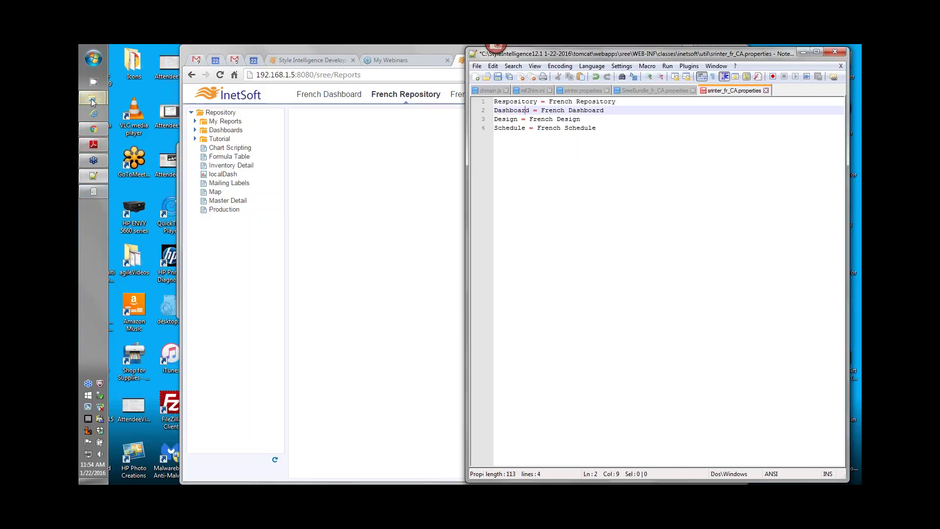
Bring both util folder windows forward in Explorer and select srinter.properties
mouse_move(92, 98)
click(133, 120)
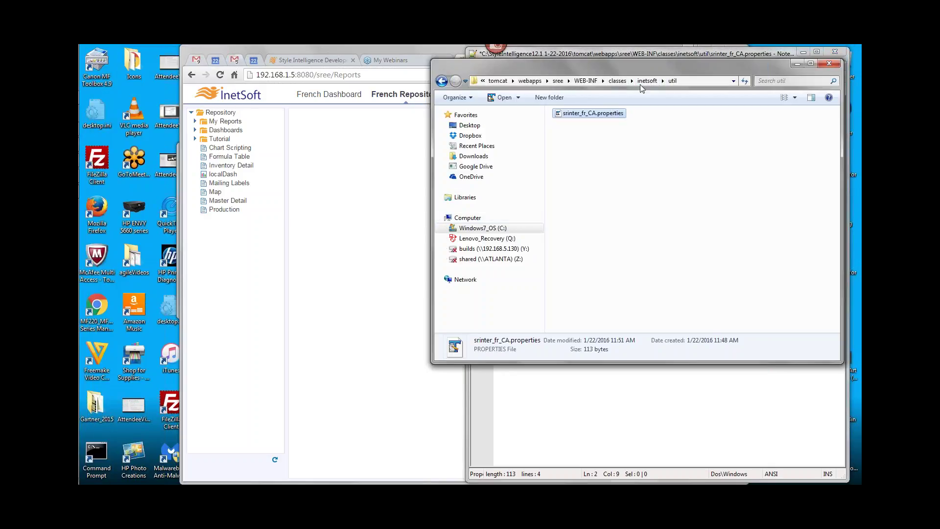
mouse_move(92, 98)
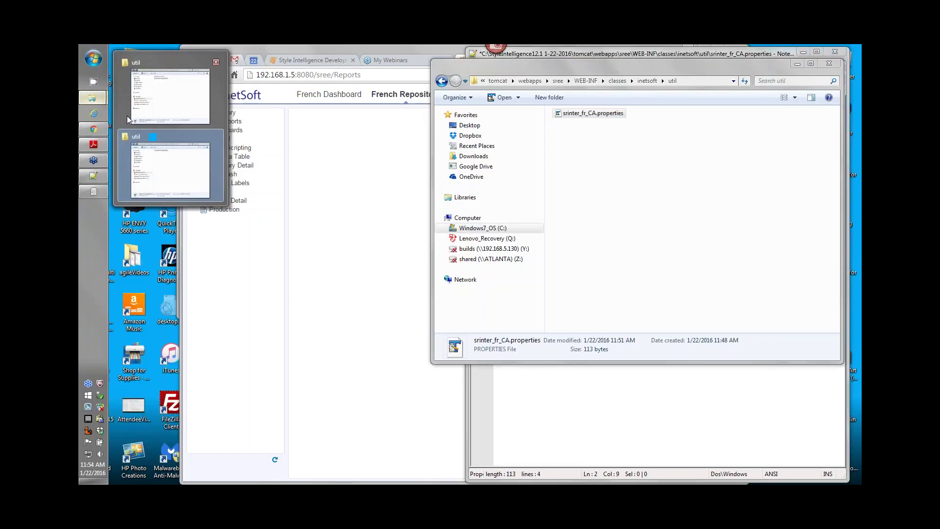
click(179, 99)
click(570, 224)
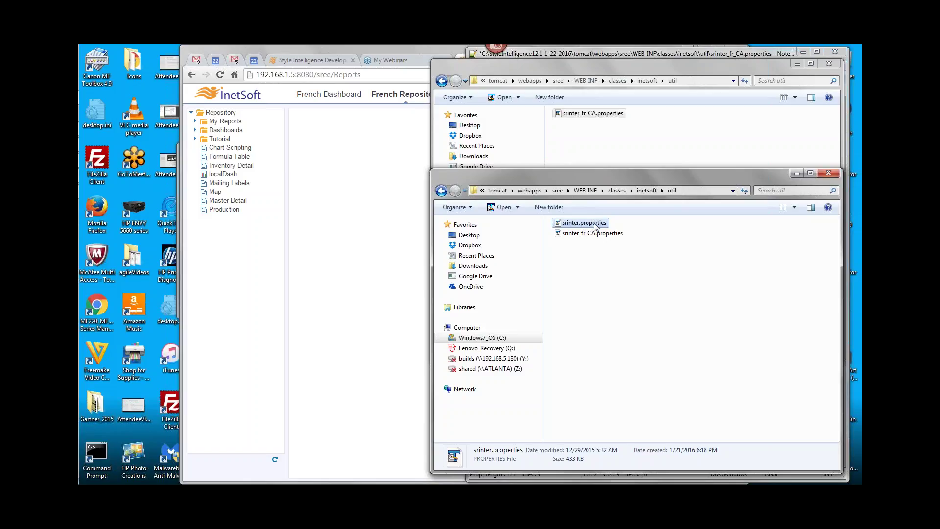
Open bisuite.jar from the WEB-INF\lib folder as an archive in WinRAR
click(585, 191)
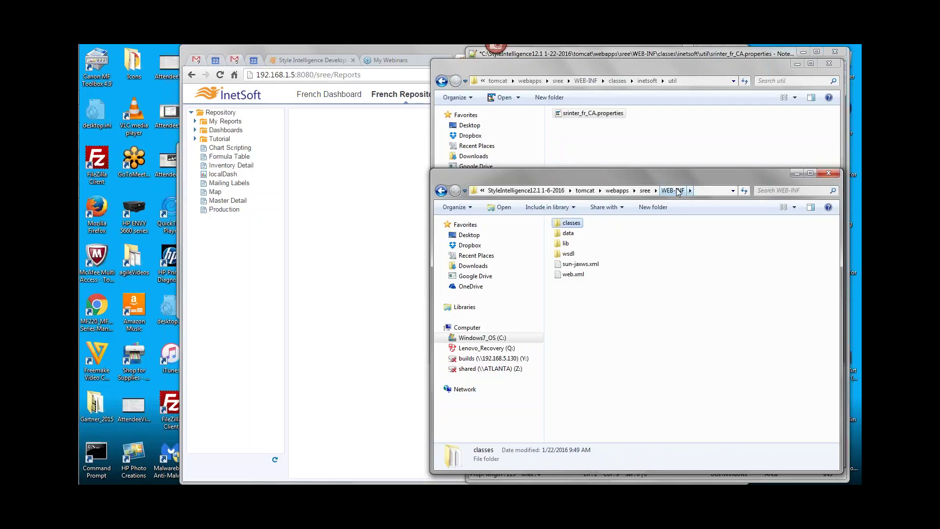
double_click(565, 243)
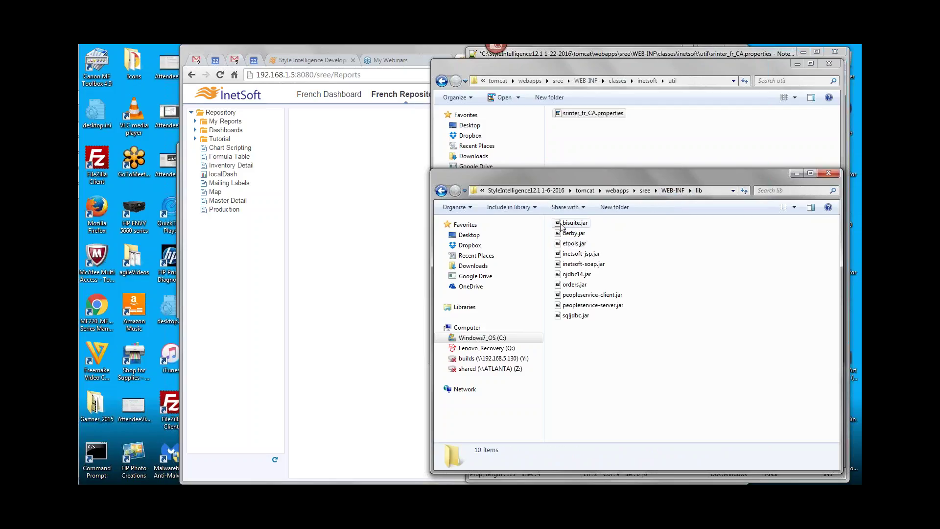
click(570, 224)
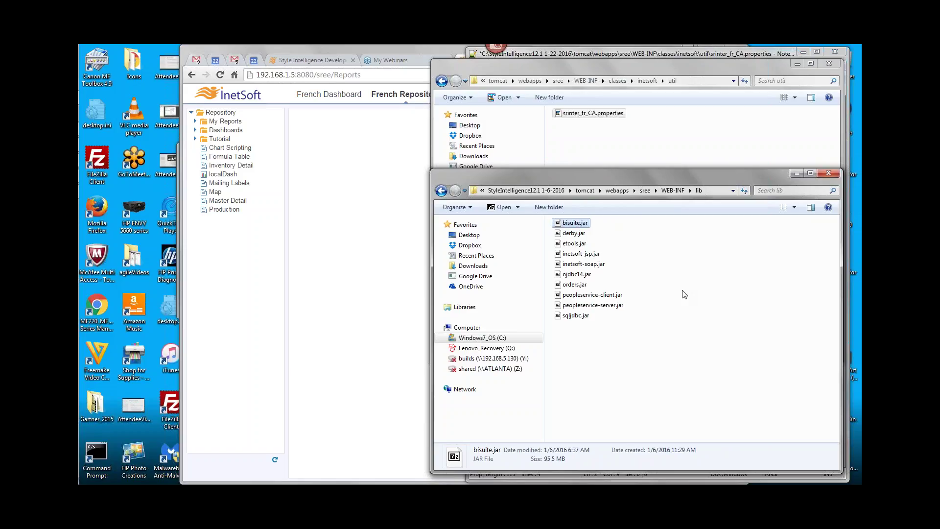
right_click(559, 228)
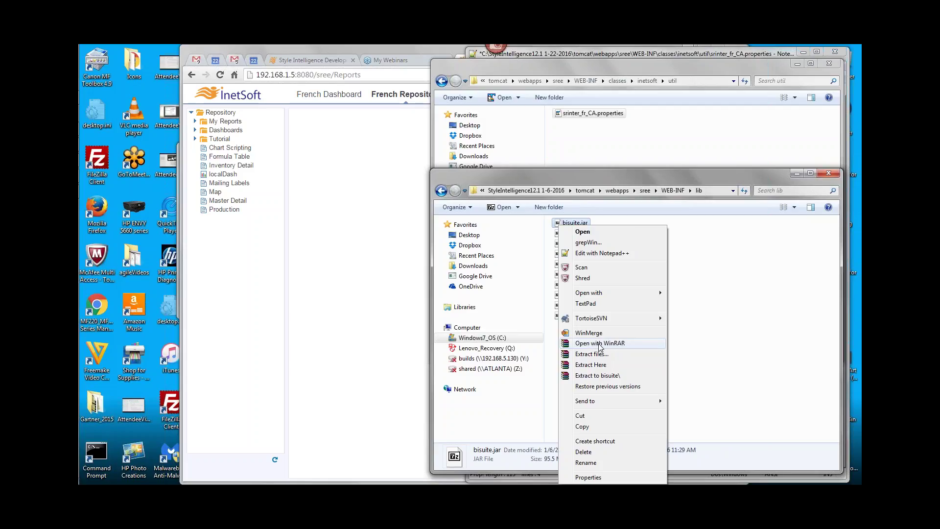
click(599, 344)
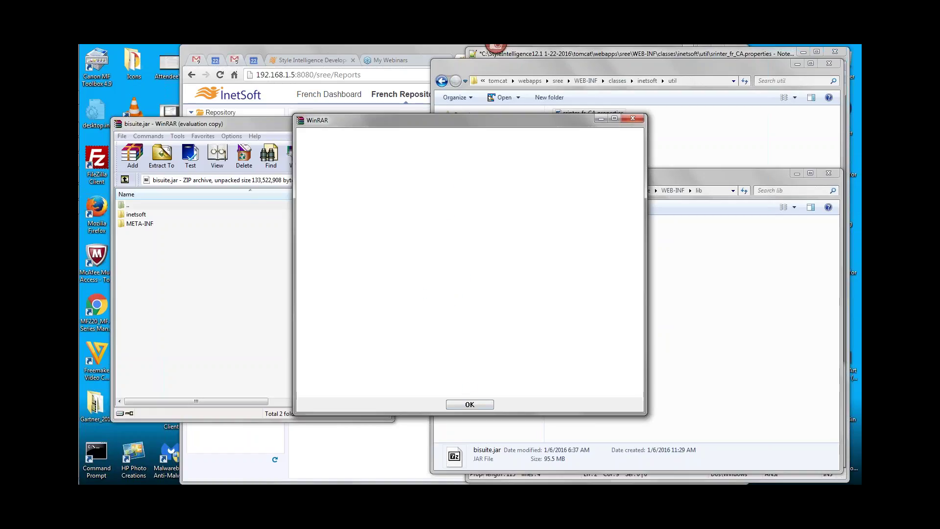
Browse into inetsoft\util inside bisuite.jar and dismiss the expired trial notice
click(222, 127)
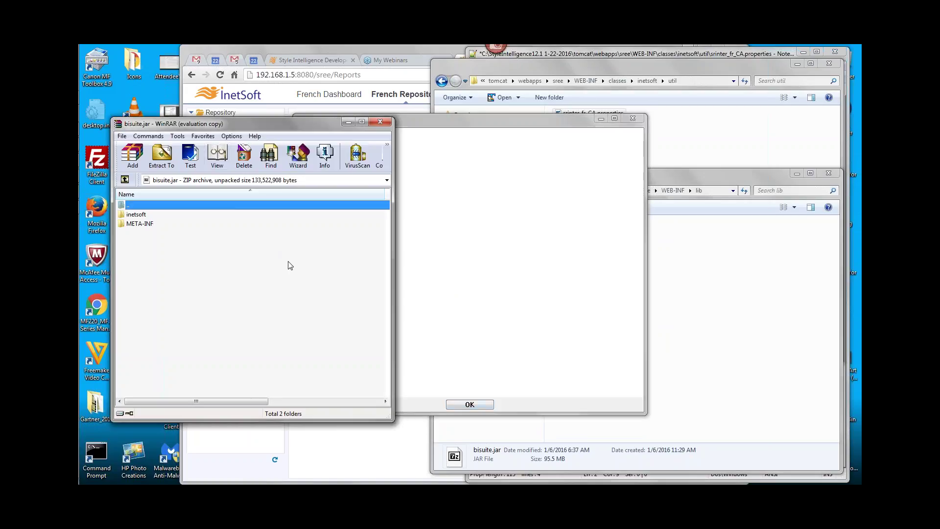
double_click(132, 214)
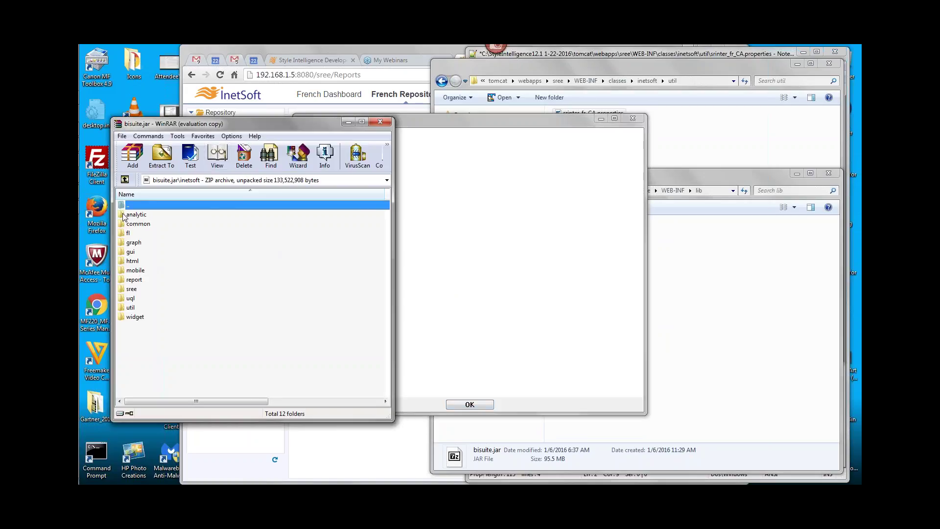
double_click(124, 308)
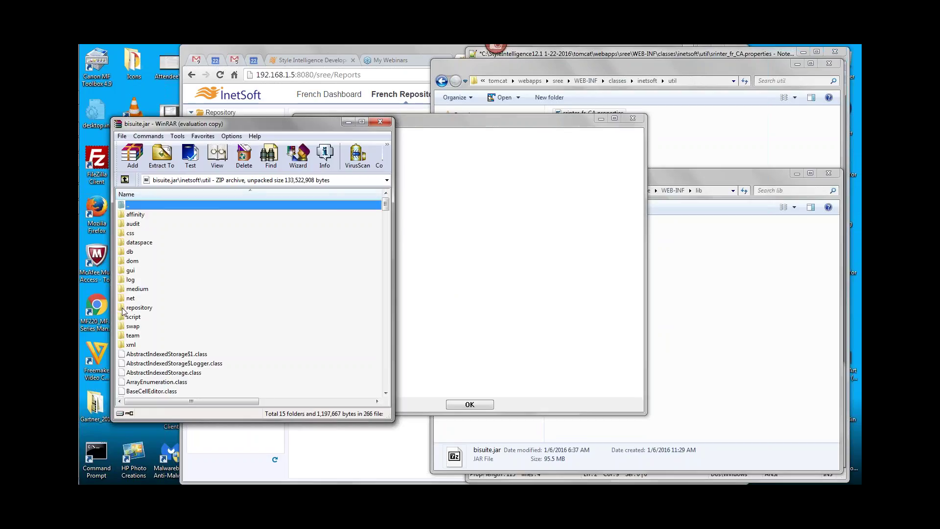
drag(389, 201, 385, 237)
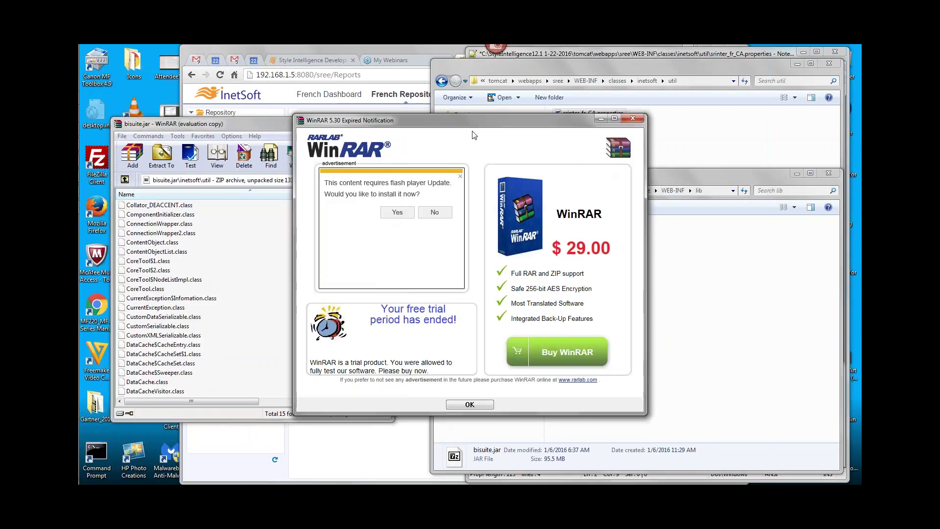
drag(459, 126, 573, 155)
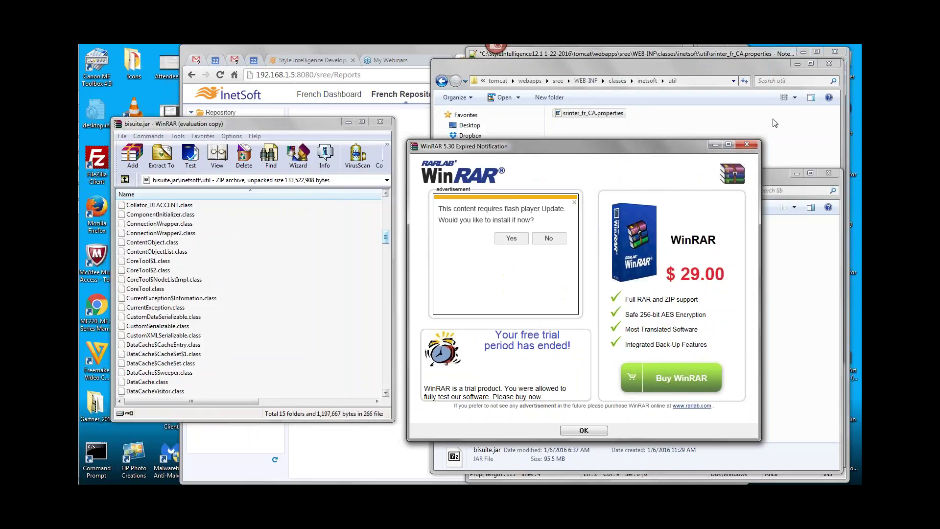
click(746, 144)
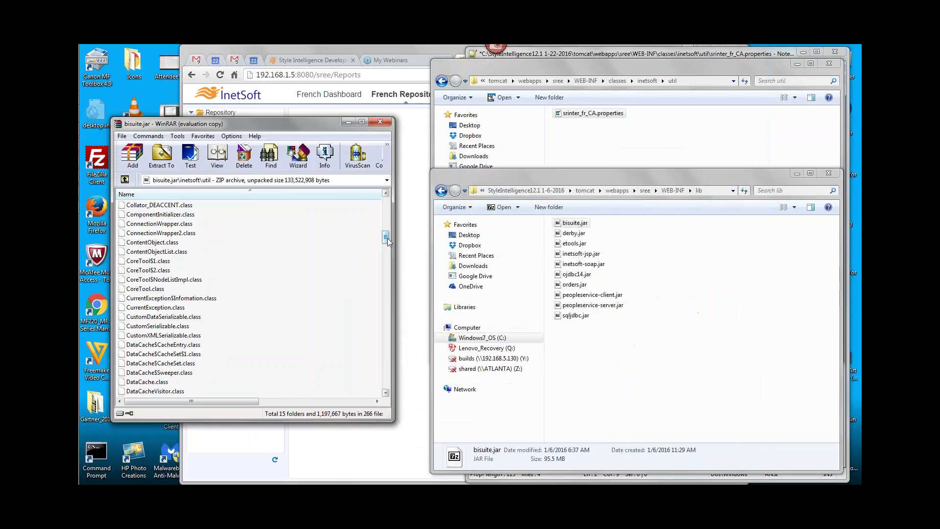
Select srinter.properties in the archive's util folder, then close WinRAR
drag(386, 241, 380, 375)
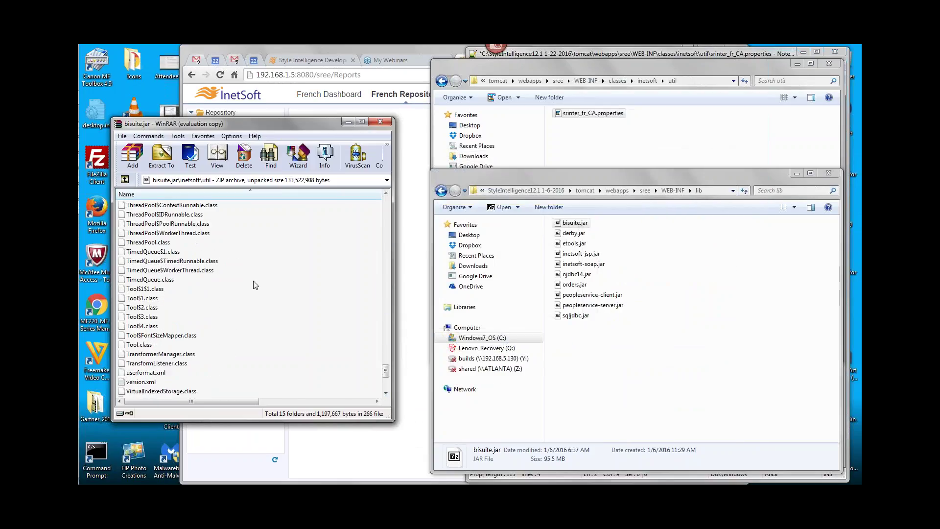
scroll(255, 285, up, 7)
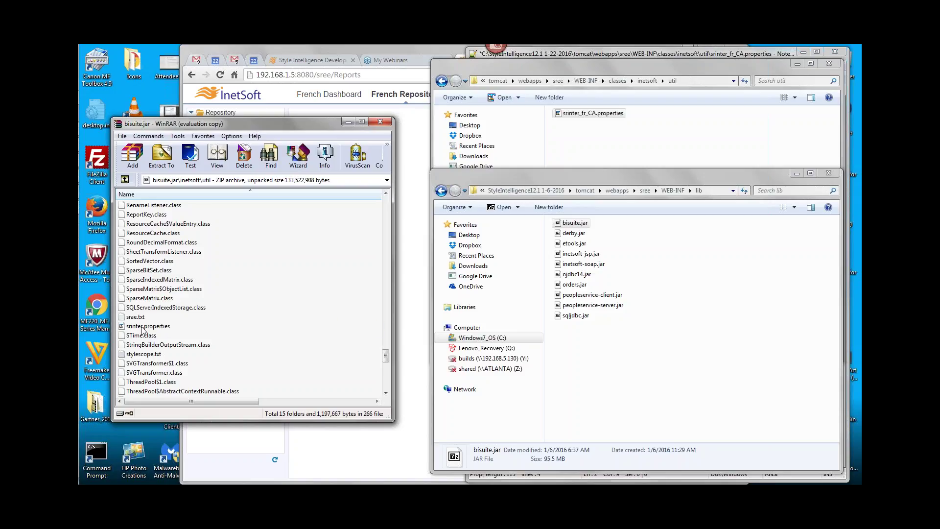
click(143, 326)
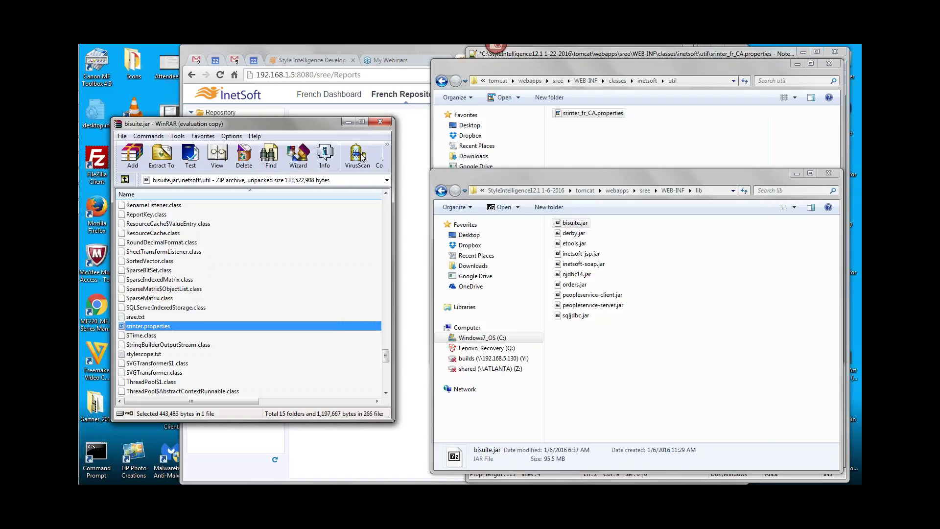
click(380, 121)
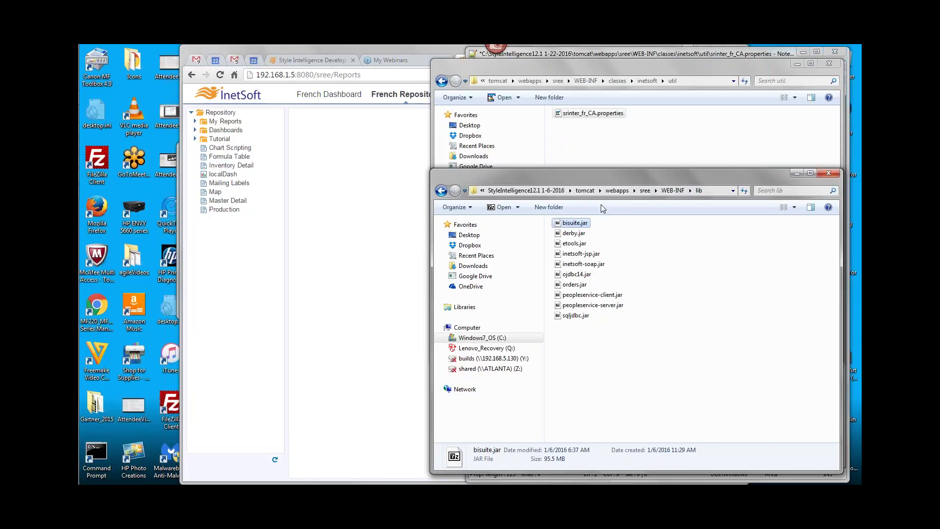
Open srinter.properties from WEB-INF\classes\inetsoft\util in Notepad++
click(668, 190)
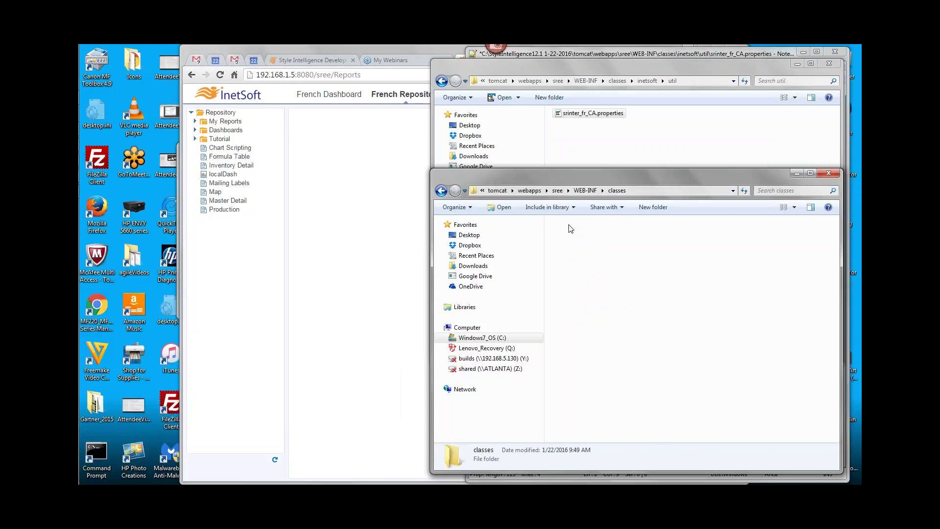
double_click(569, 224)
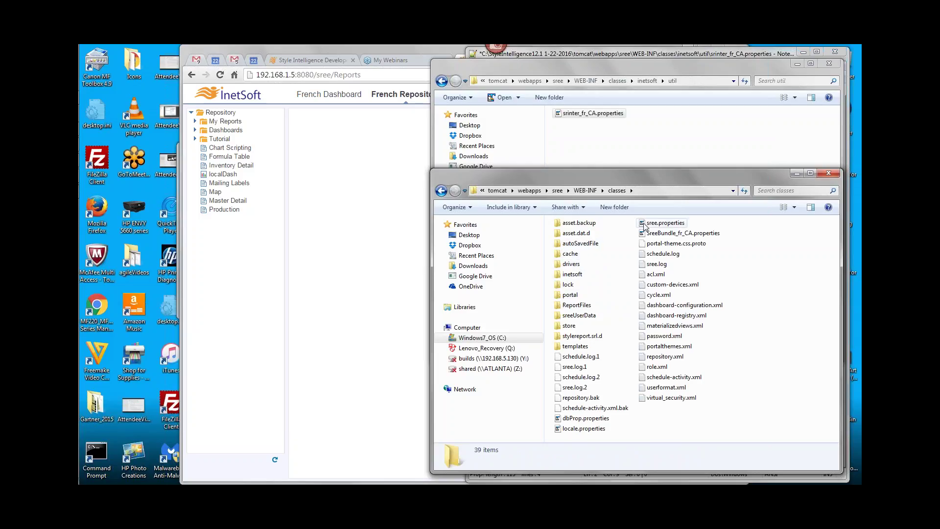
double_click(572, 274)
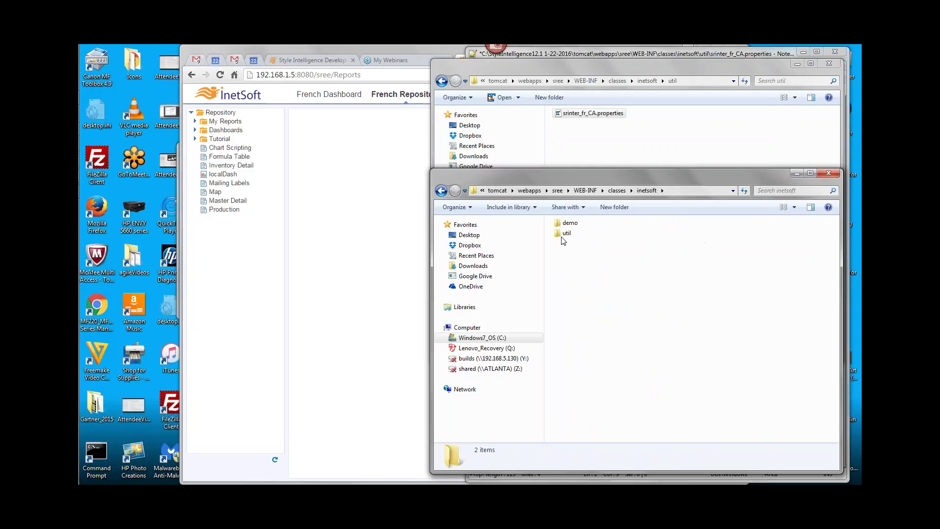
double_click(565, 233)
click(562, 223)
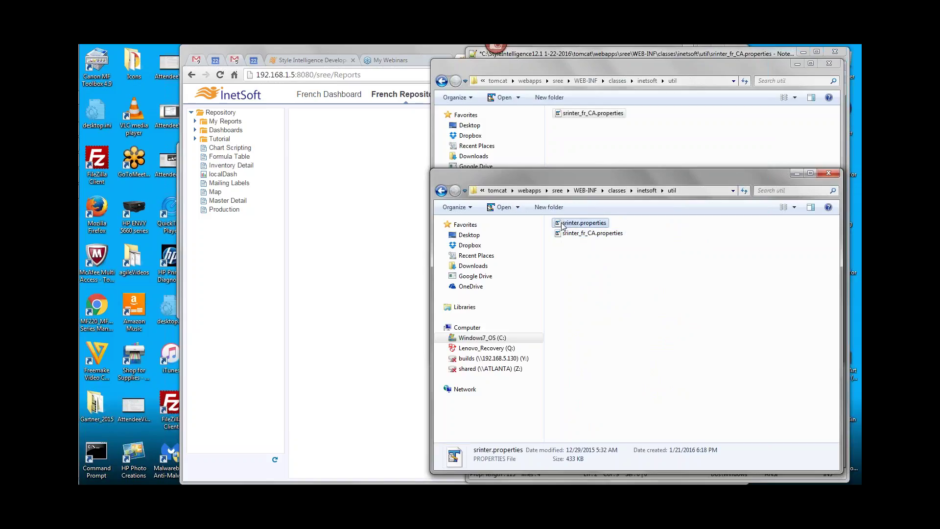
right_click(561, 225)
click(590, 255)
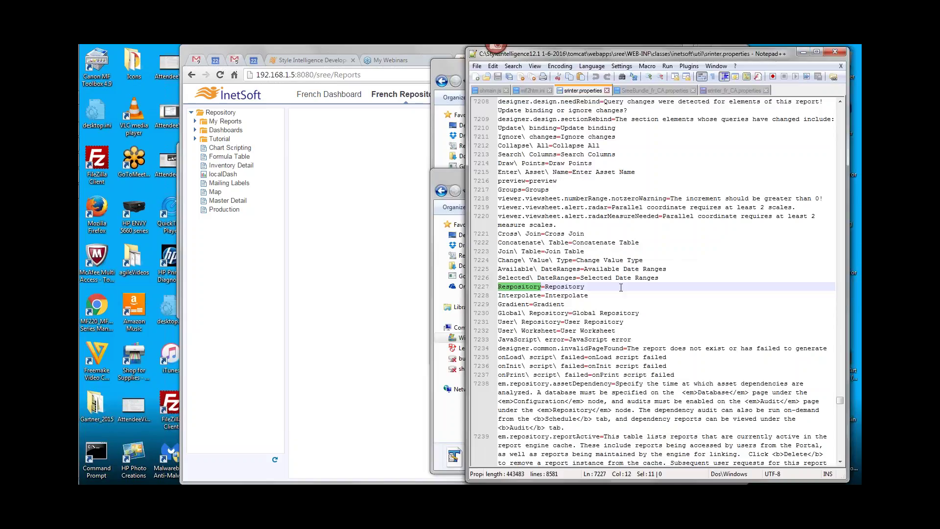
Scroll through the label entries of srinter.properties in Notepad++
scroll(620, 287, down, 11)
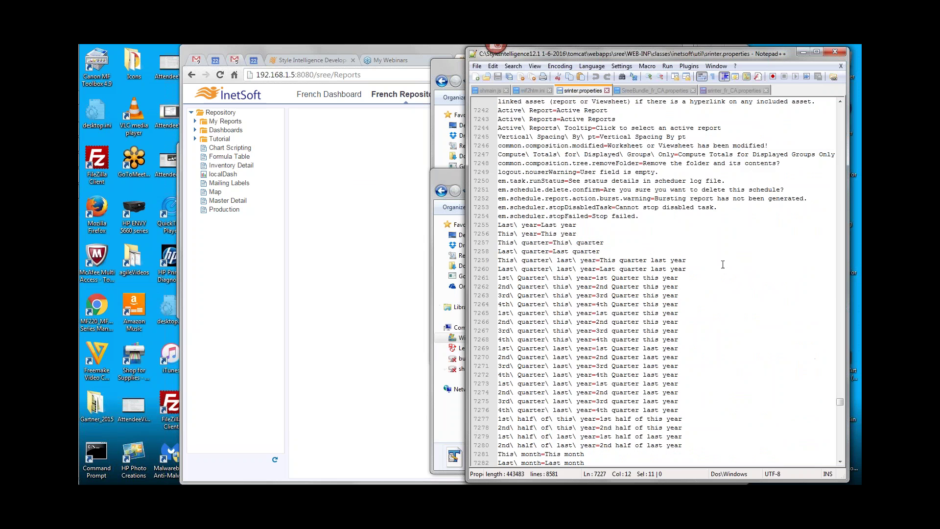
drag(840, 402, 840, 185)
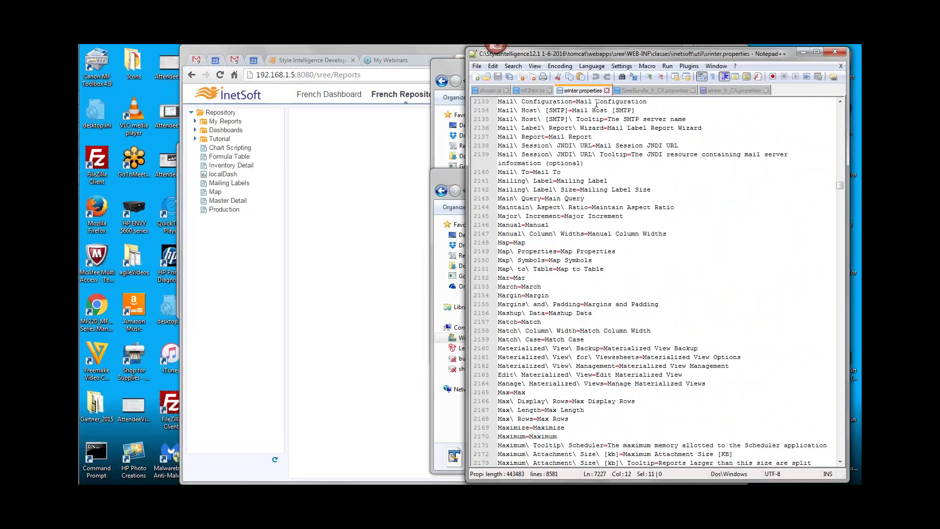
drag(840, 186, 840, 144)
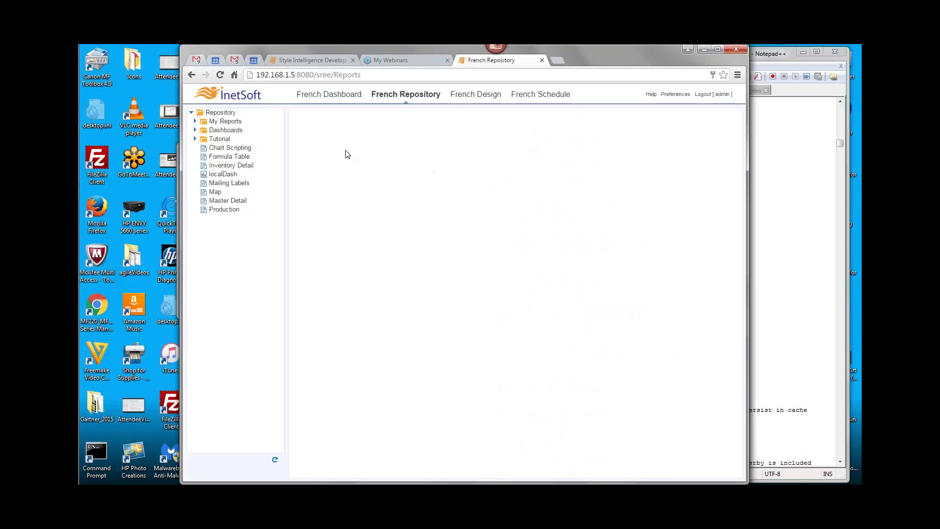
Open the localDash dashboard, check preferences, and start scheduling the French Sales Dashboard
click(223, 173)
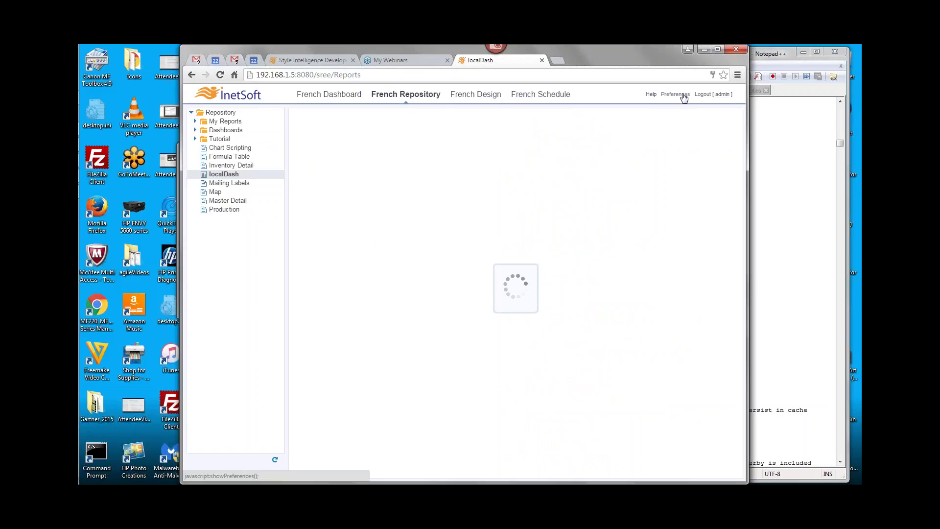
click(687, 97)
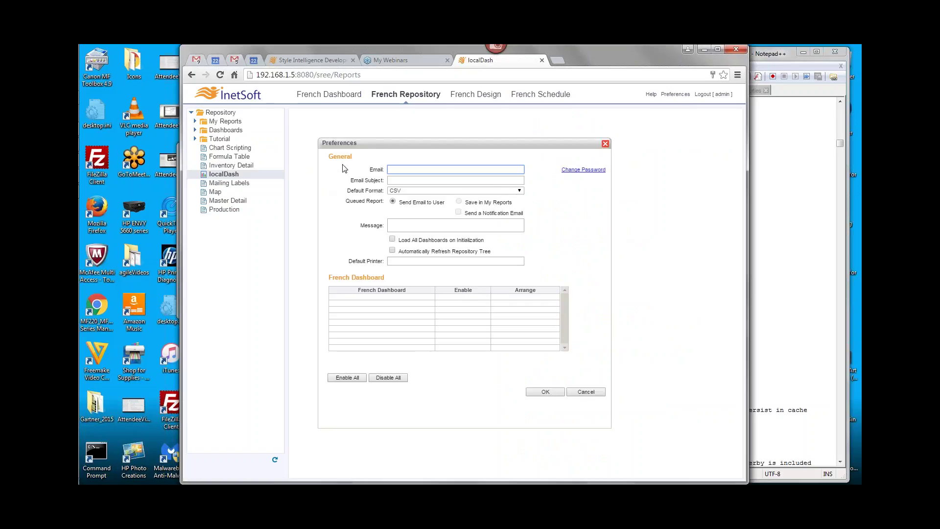
click(605, 143)
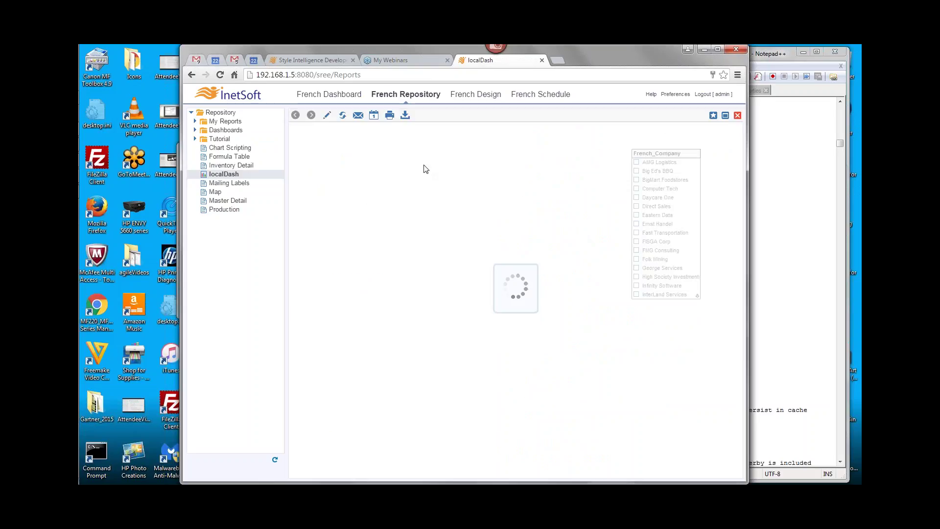
click(375, 117)
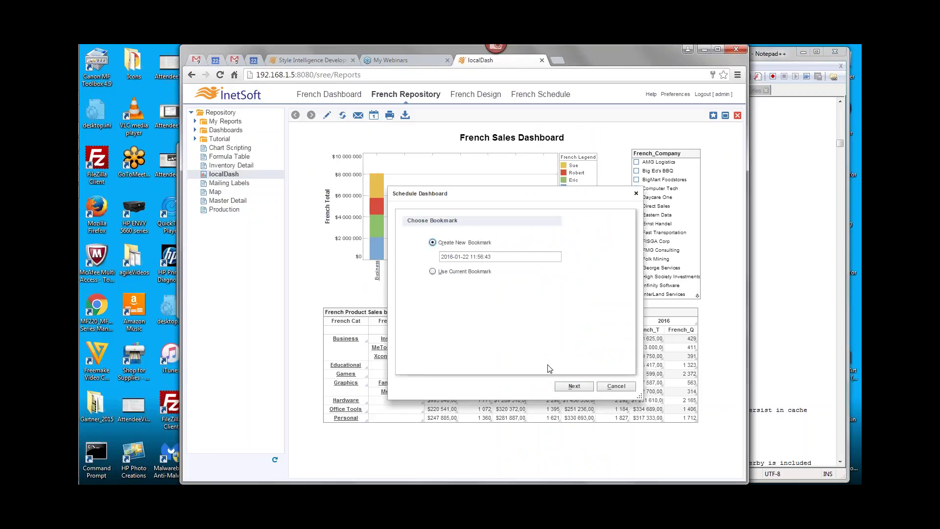
click(573, 386)
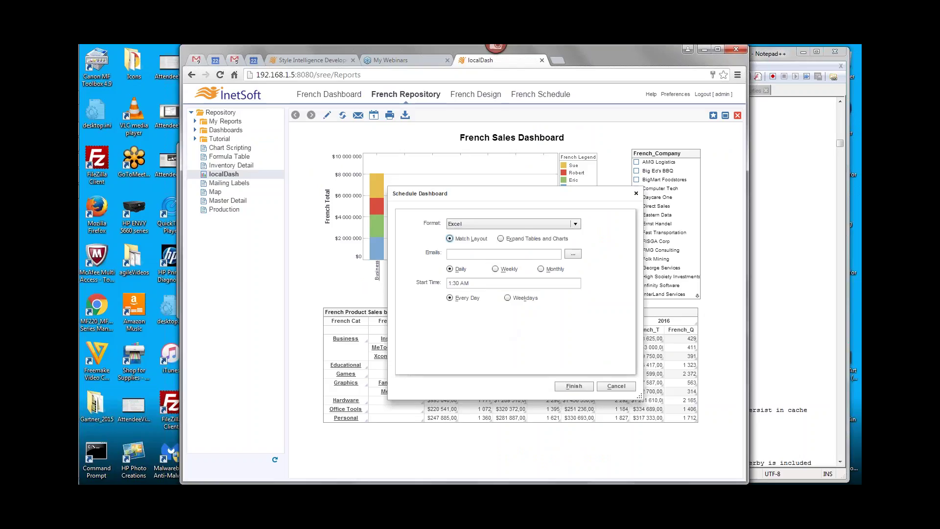
Shift the Schedule Dashboard dialog left beside the srinter.properties editor
click(774, 55)
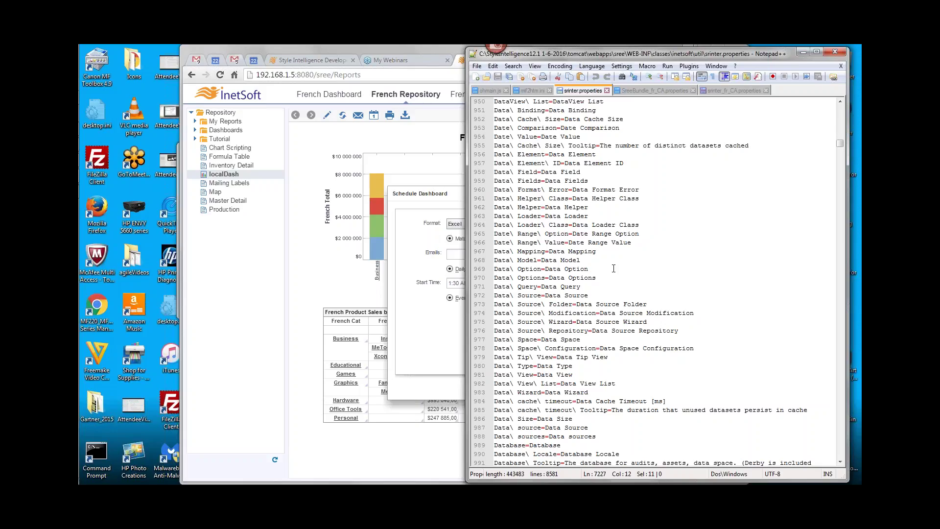
click(435, 194)
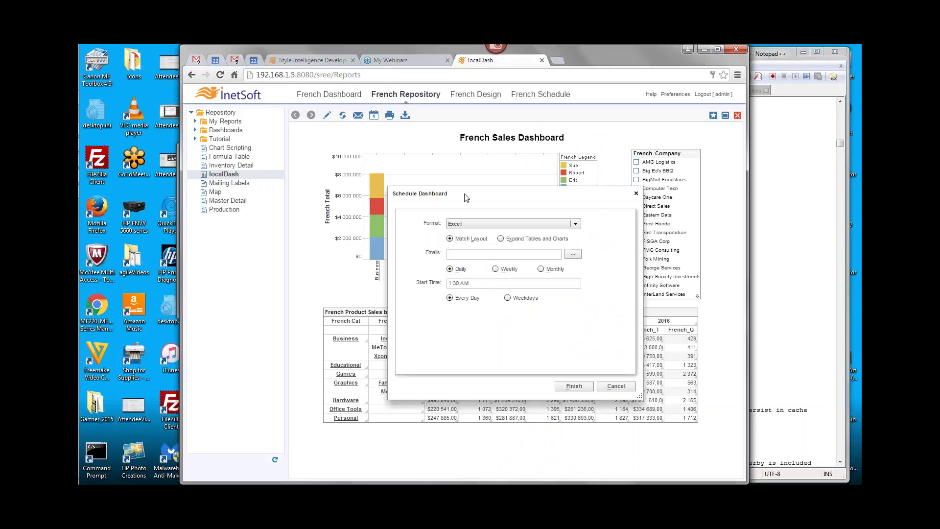
drag(465, 195, 413, 195)
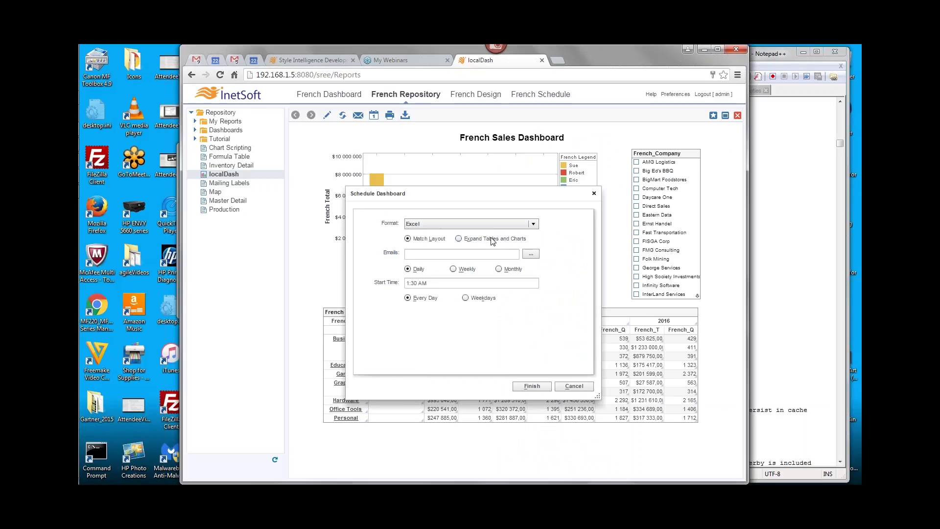
click(771, 57)
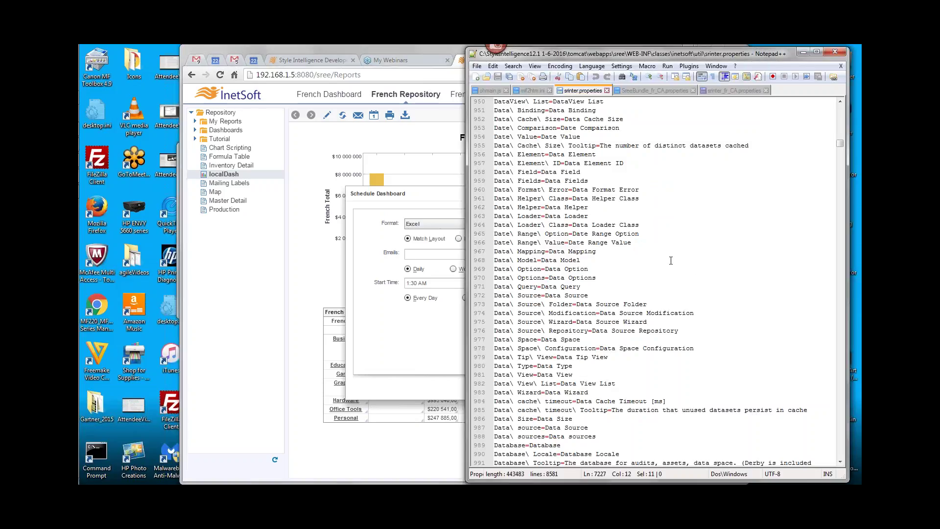
Search srinter.properties for 'Expand Tables and' and close the Find box
key(ctrl+f)
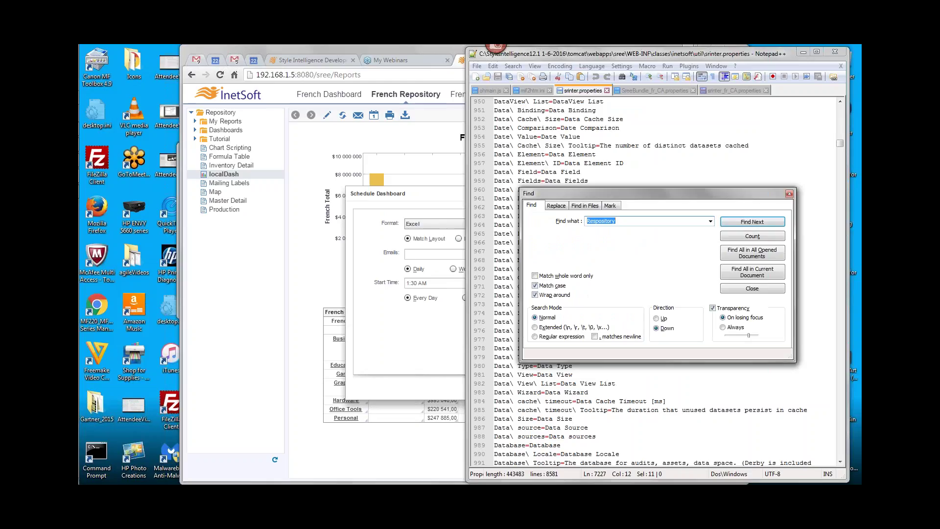
drag(432, 204, 392, 205)
key(alt+Tab)
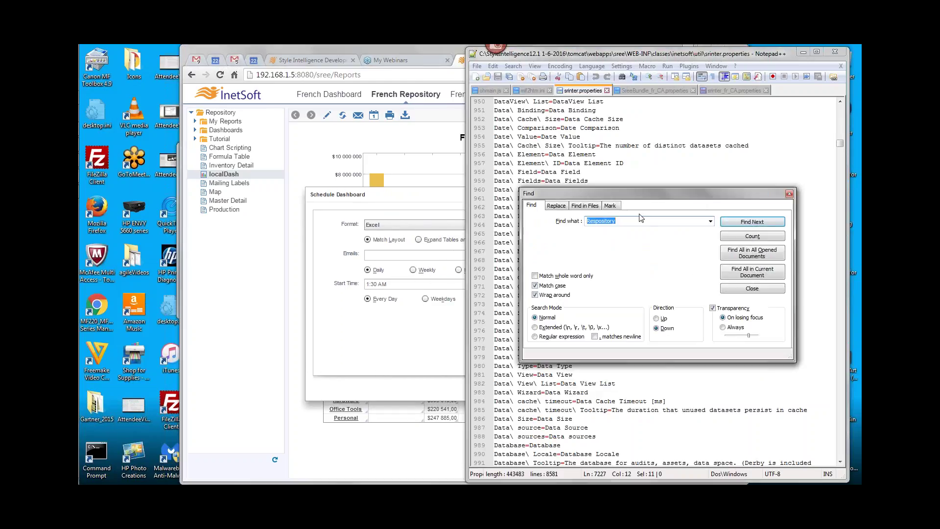
text(xpand Tables an)
text(d Tables and)
click(758, 223)
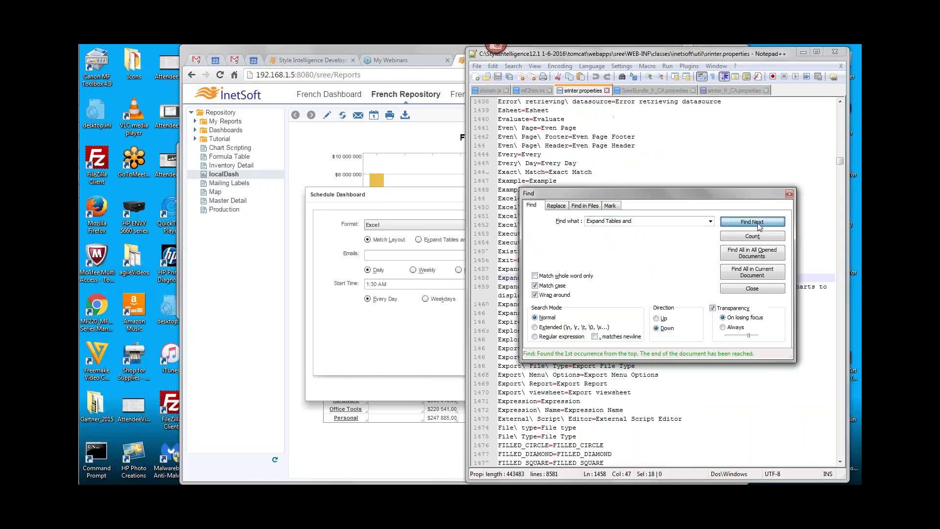
drag(673, 196, 682, 68)
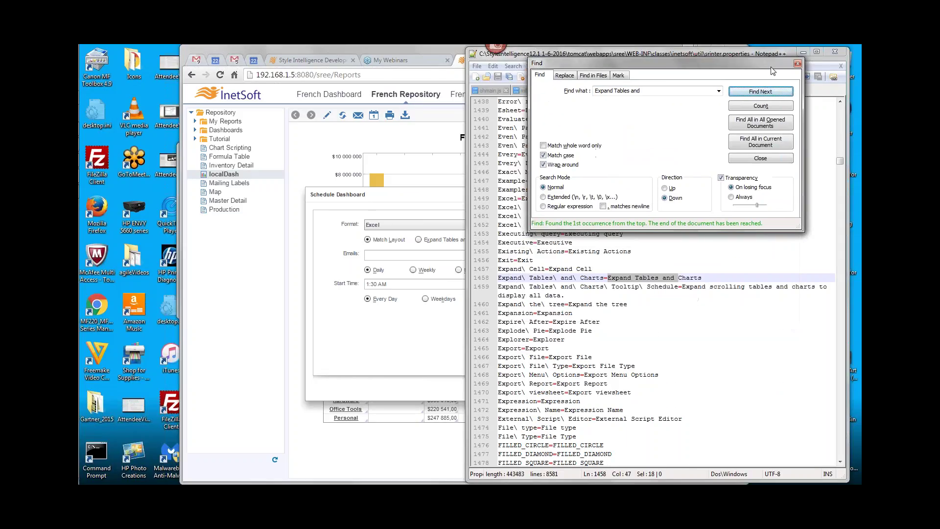
click(797, 63)
Select and copy the Expand\ Tables\ and\ Charts key on line 1458
drag(607, 277, 701, 278)
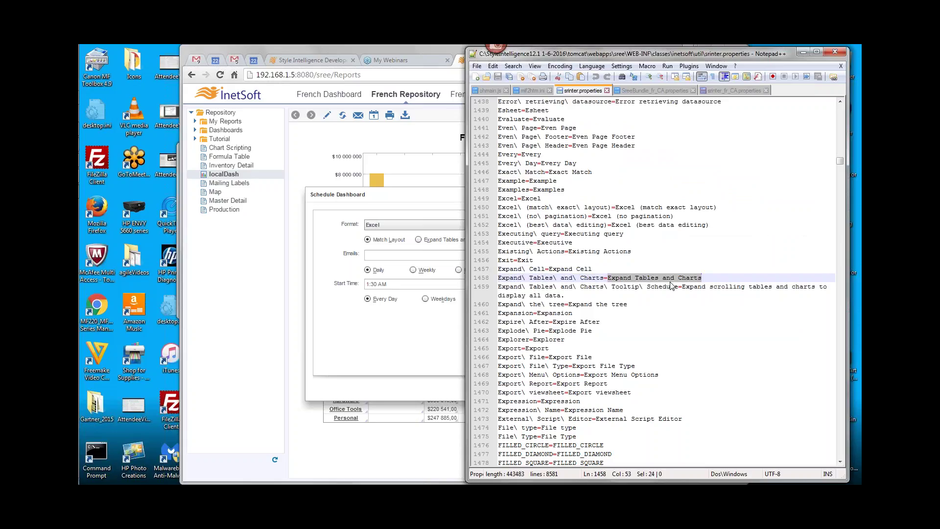
click(509, 276)
drag(499, 278, 604, 277)
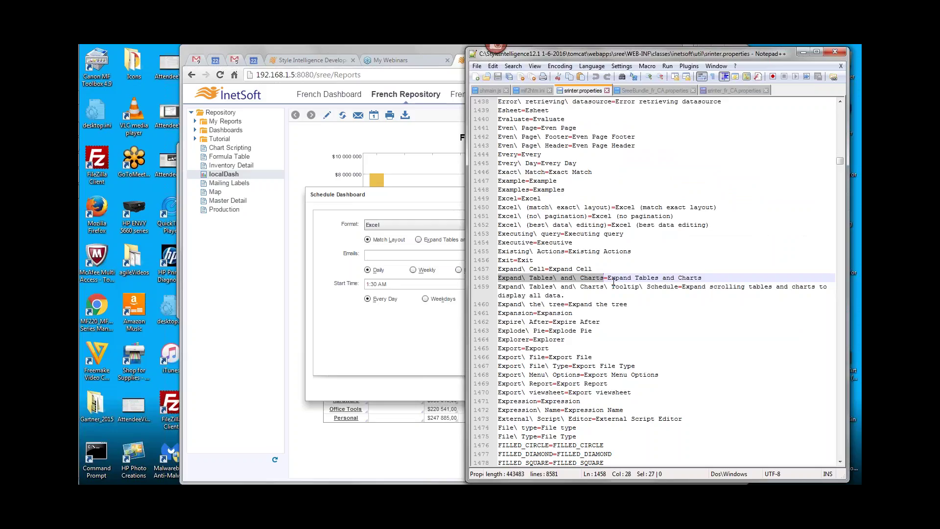
click(423, 204)
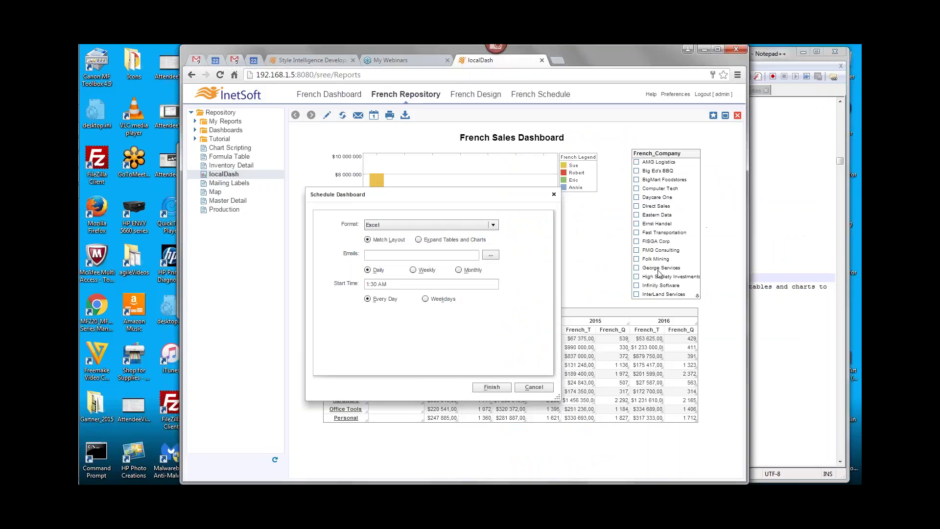
click(651, 278)
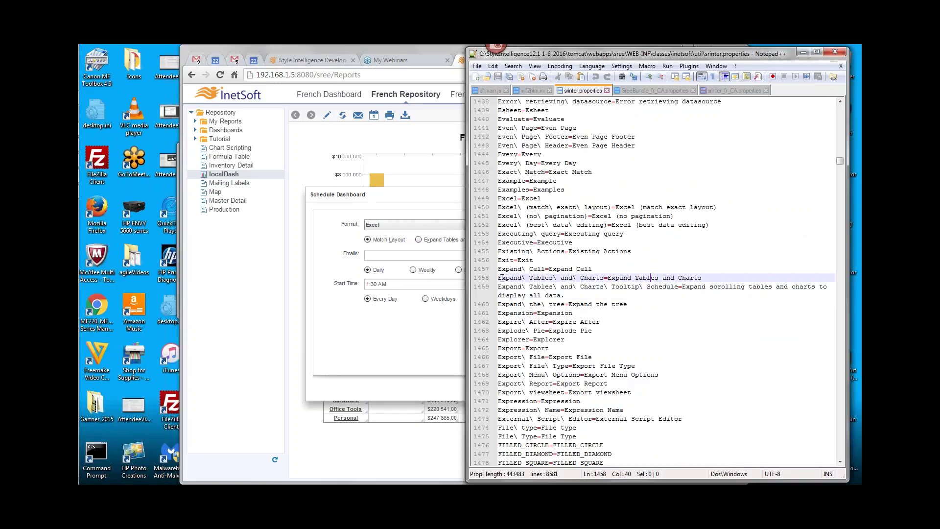
drag(499, 277, 605, 277)
key(ctrl+c)
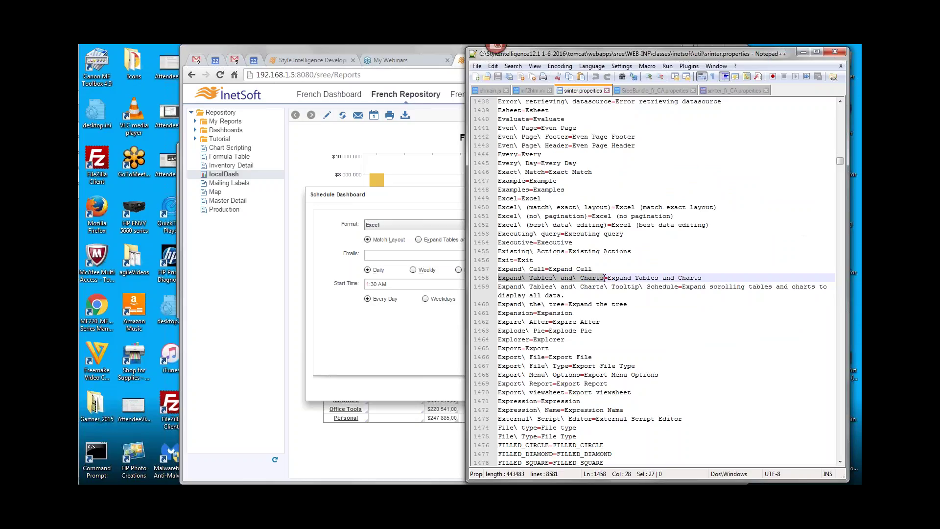
click(742, 90)
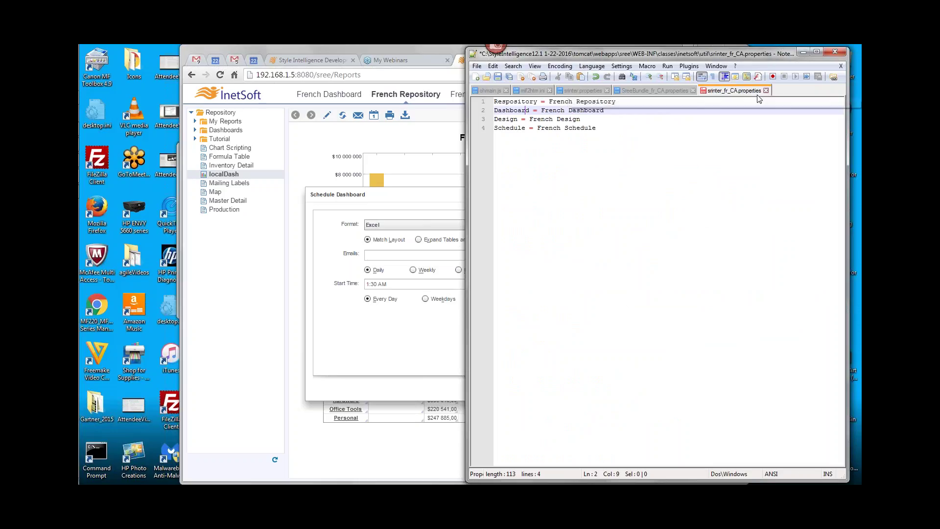
Add line 5 'Expand\ Tables\ and\ Charts=French Expansion' after French Schedule and save the file
click(697, 135)
key(Return)
key(ctrl+v)
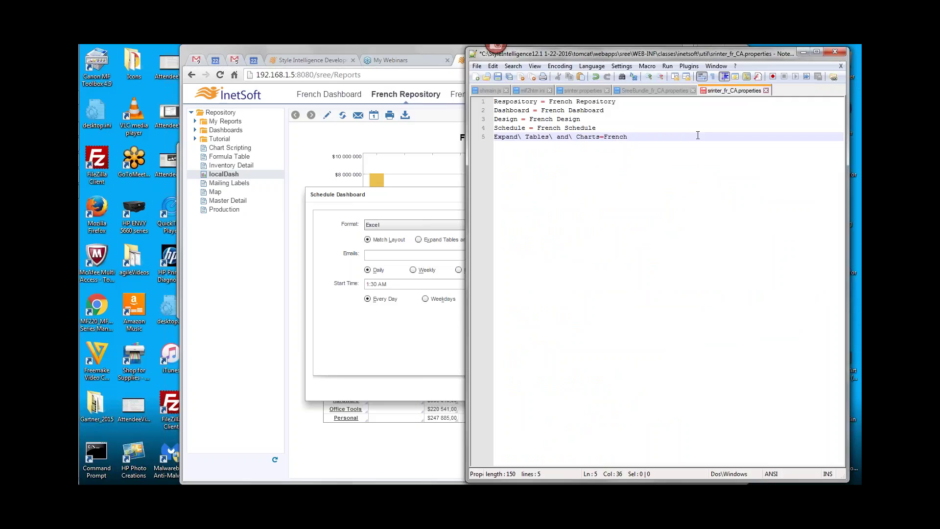
text(=French Expansion)
click(437, 201)
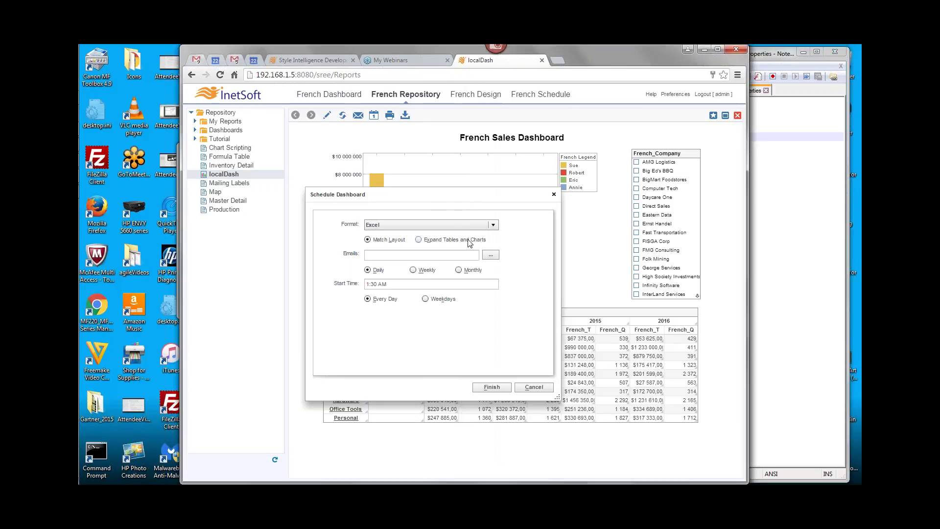
click(794, 169)
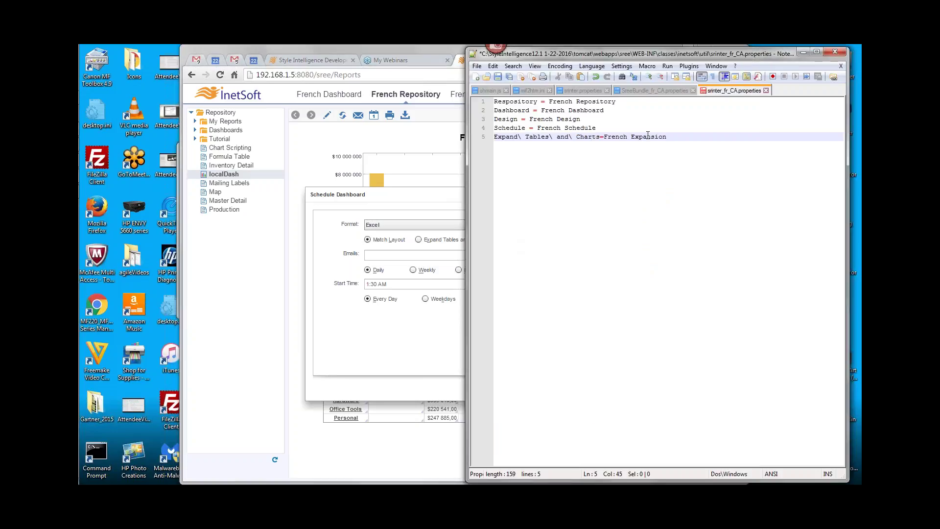
key(ctrl+s)
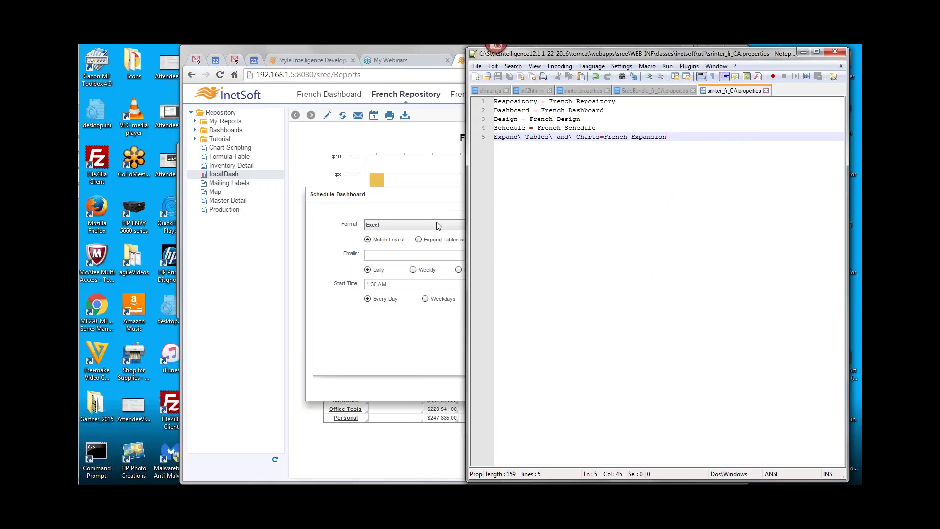
click(429, 186)
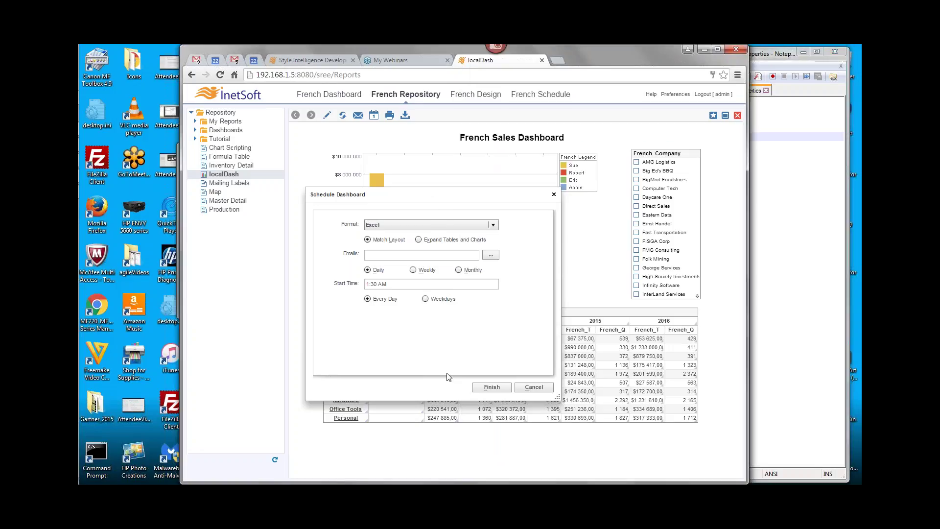
click(768, 60)
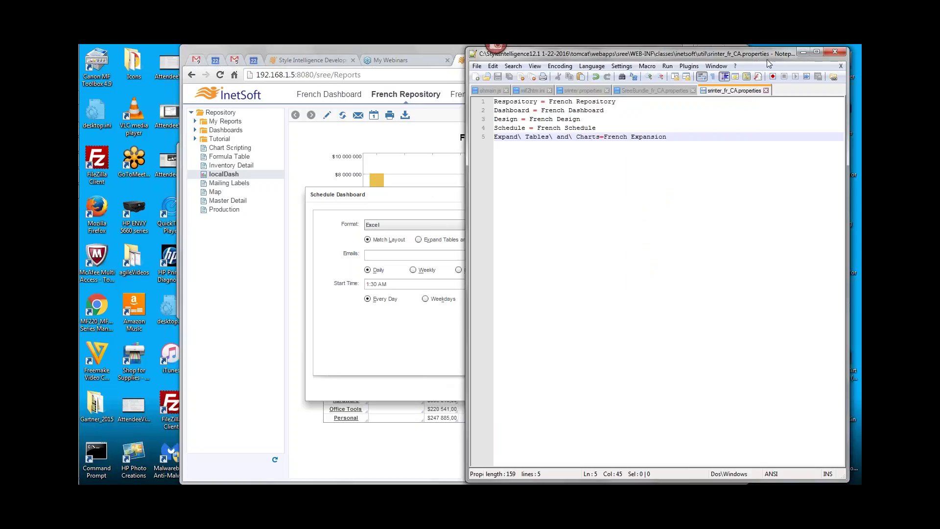
Scroll further down through the srinter.properties label entries
click(584, 90)
scroll(568, 329, down, 20)
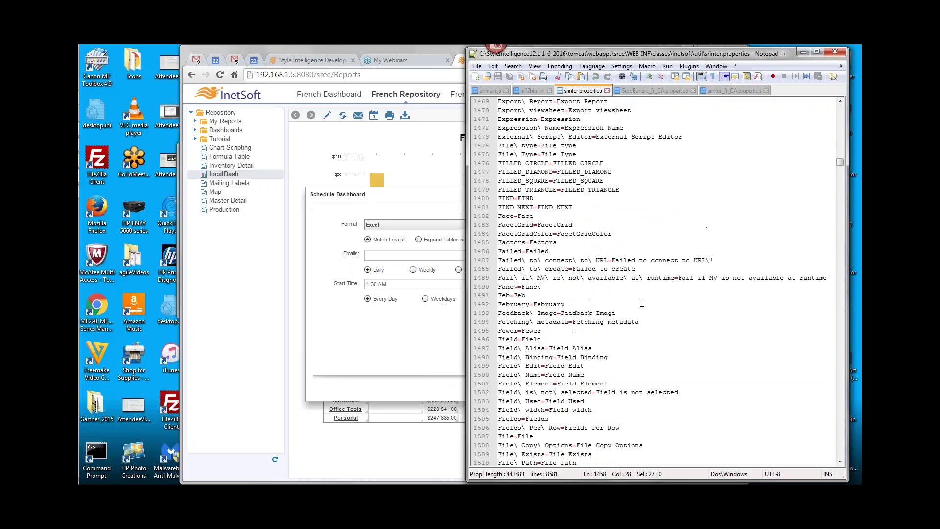
scroll(625, 312, down, 1)
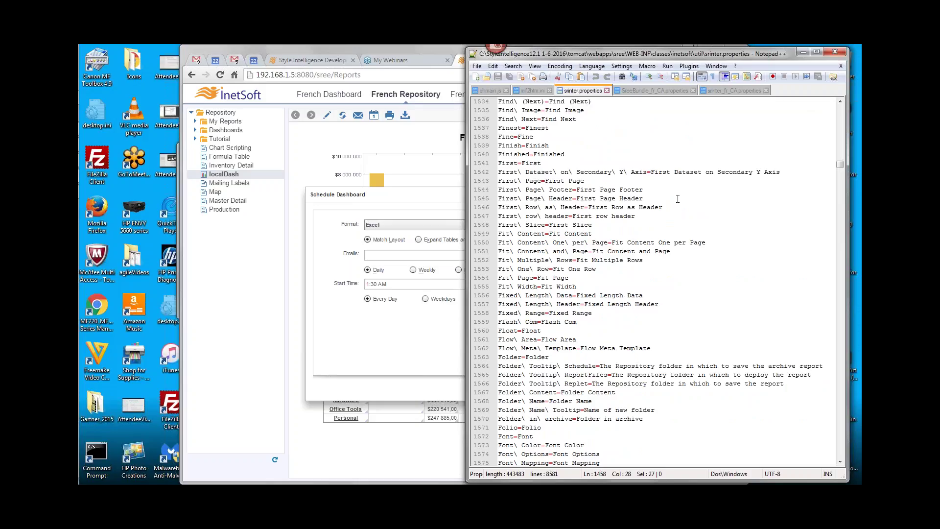
scroll(672, 374, down, 20)
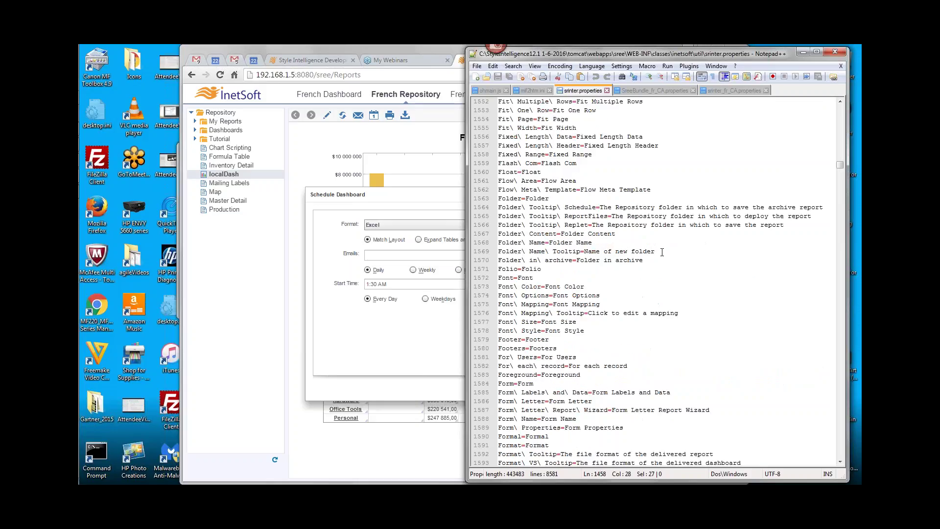
scroll(679, 299, down, 3)
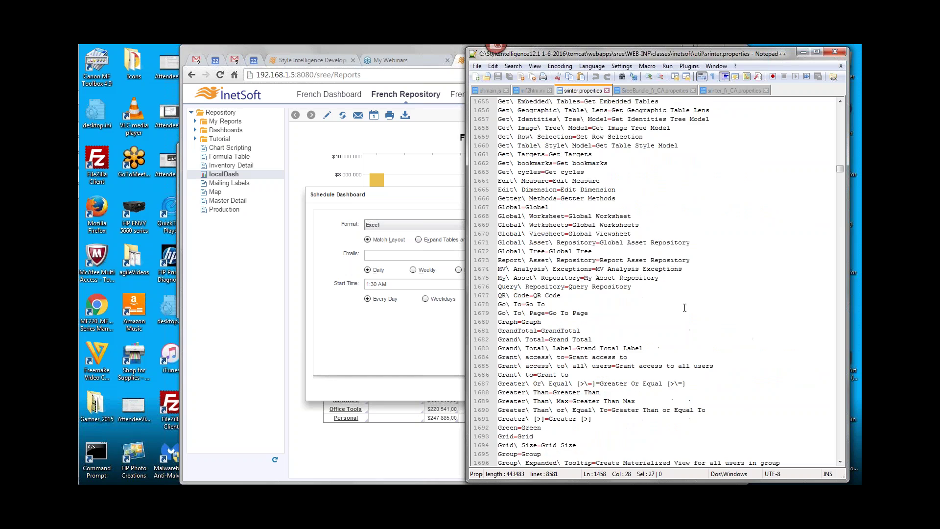
mouse_move(839, 169)
mouse_down()
mouse_move(843, 276)
mouse_move(857, 328)
mouse_move(856, 174)
mouse_up()
drag(853, 107, 853, 102)
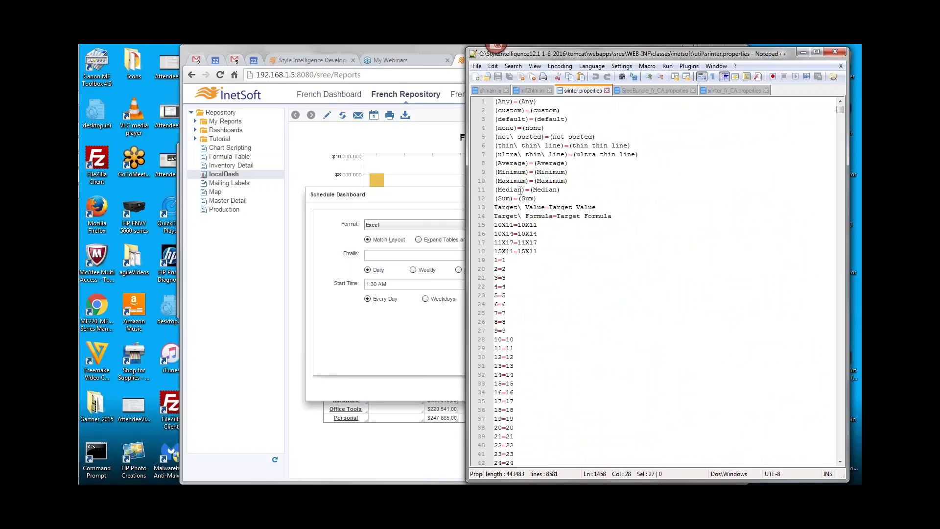
scroll(558, 220, down, 6)
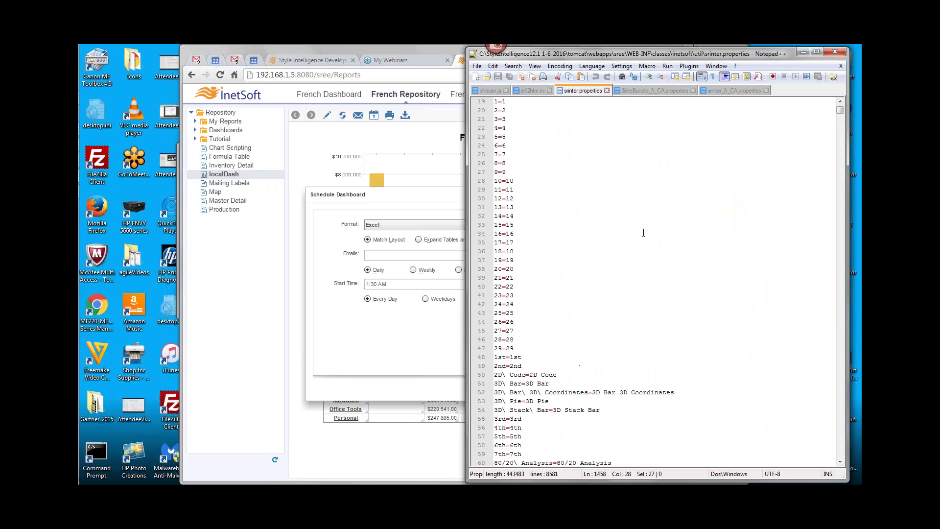
Return to srinter_fr_CA.properties to review its five French entries
click(732, 92)
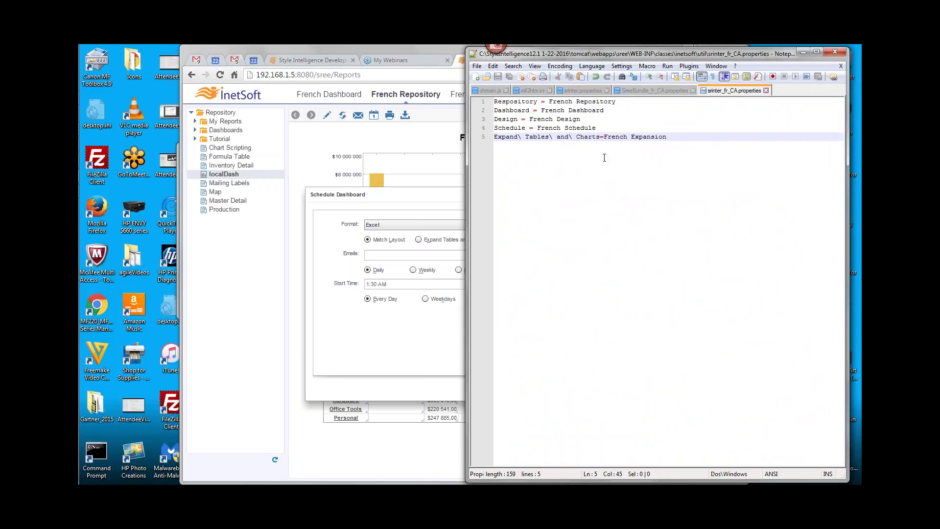
mouse_move(79, 274)
click(856, 71)
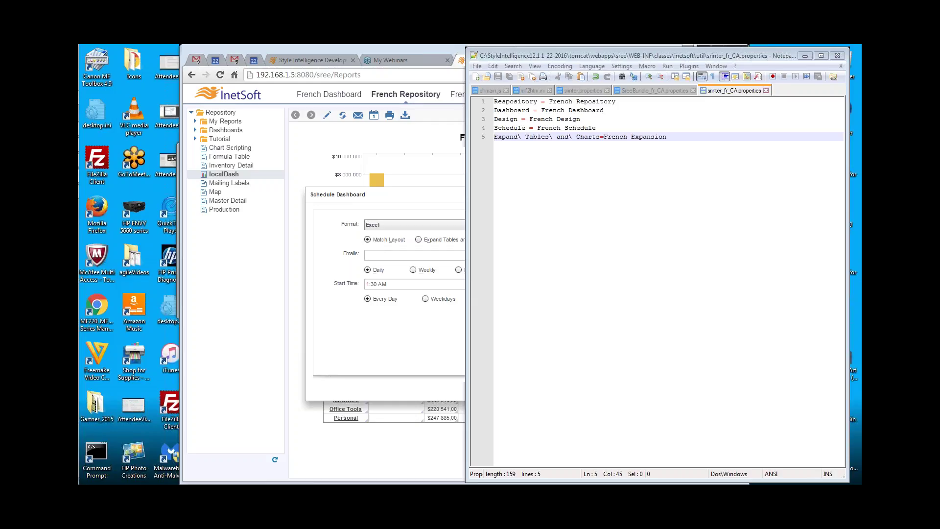
Launch Style Studio from the Style Intelligence 12.1 1-22-16 Start menu folder
mouse_move(79, 205)
click(93, 58)
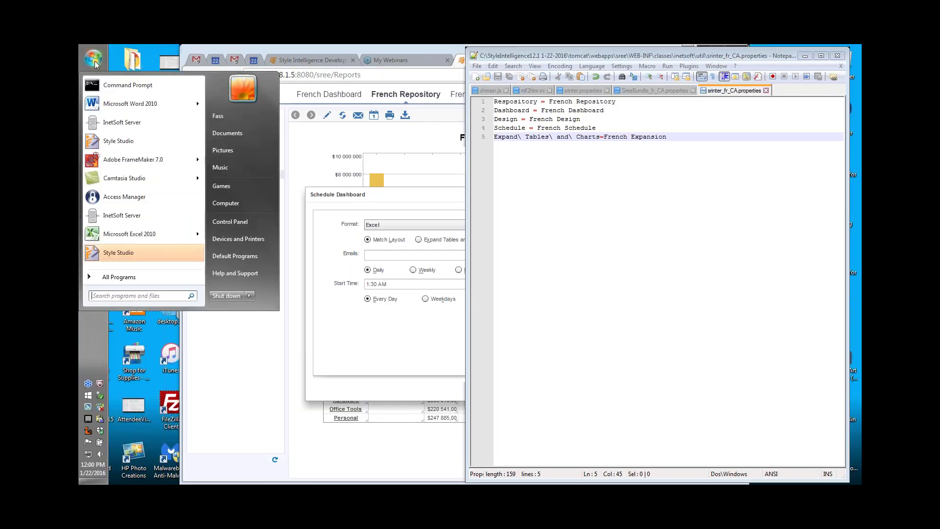
click(119, 277)
scroll(142, 205, down, 10)
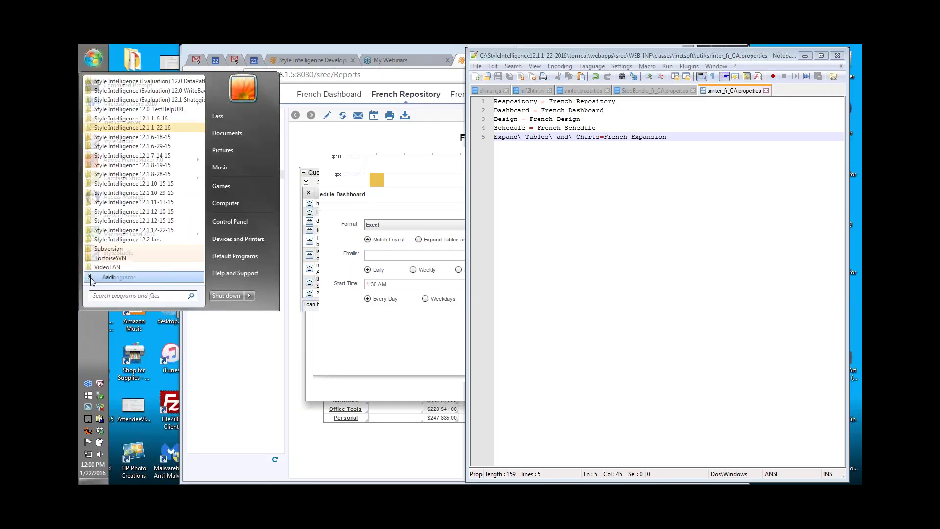
click(133, 128)
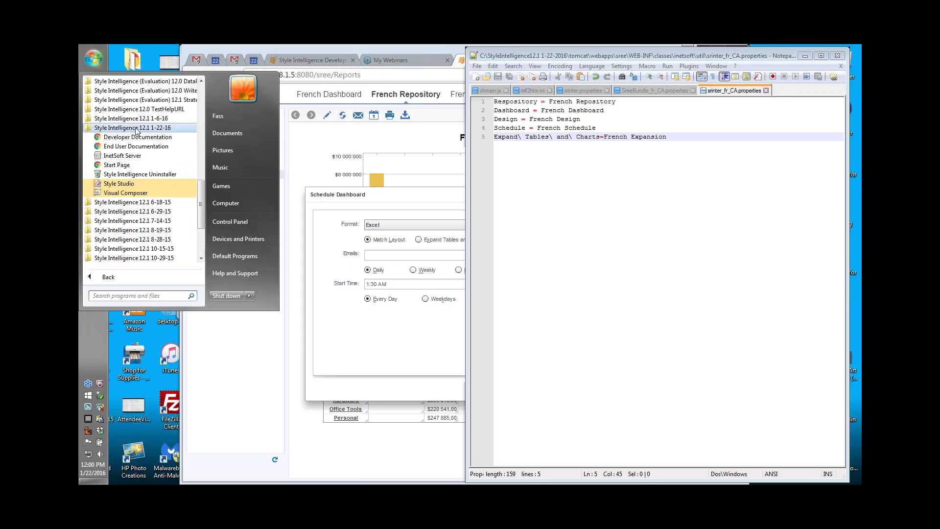
click(532, 428)
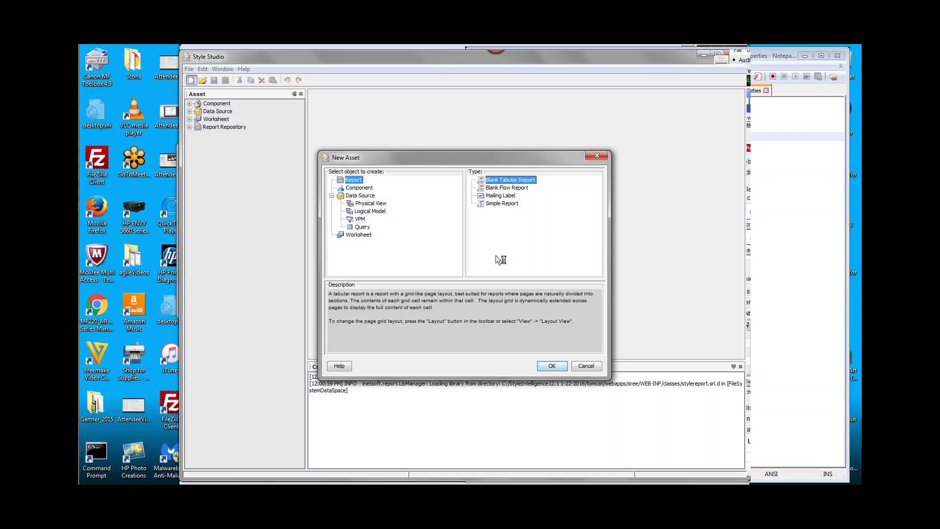
Create a Blank Tabular Report and insert an empty Chart1 on Page 1
key(Return)
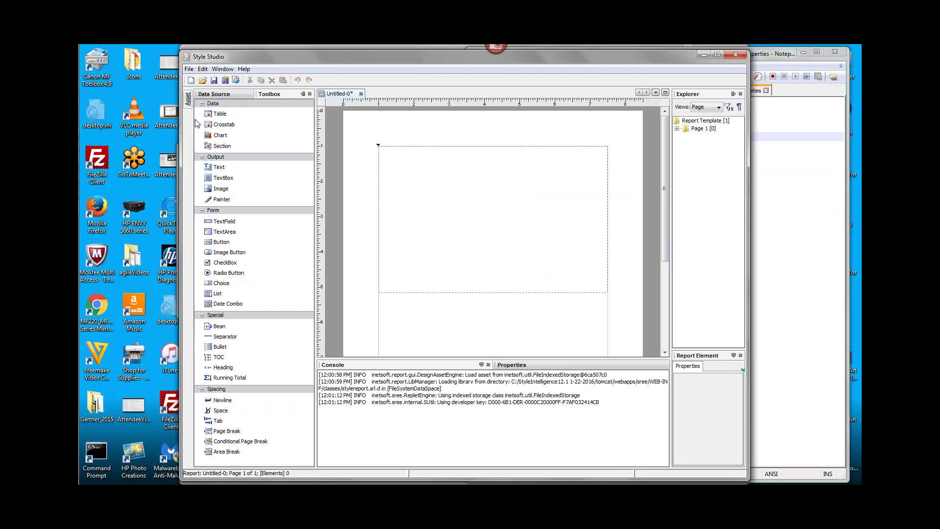
click(501, 231)
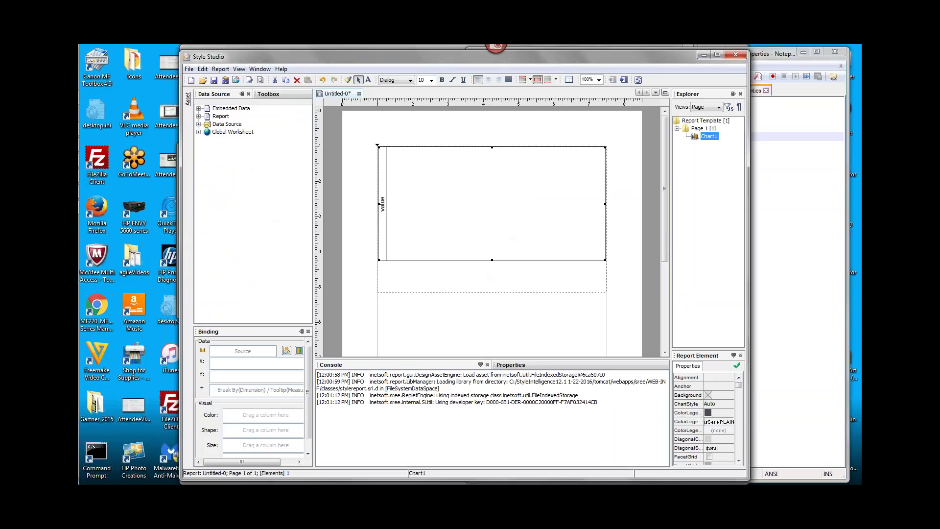
Expand Data Source > Orders > Order Model and select the Customer.Company field
click(198, 123)
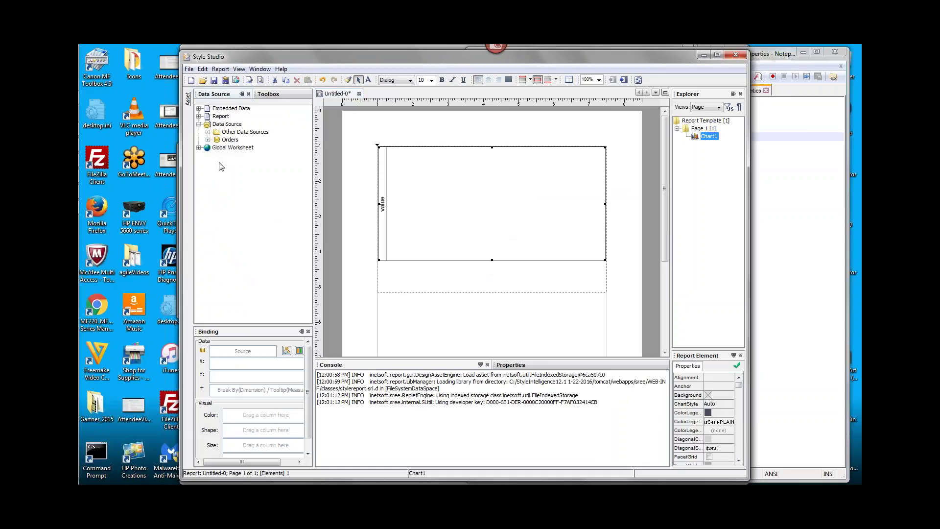
click(207, 139)
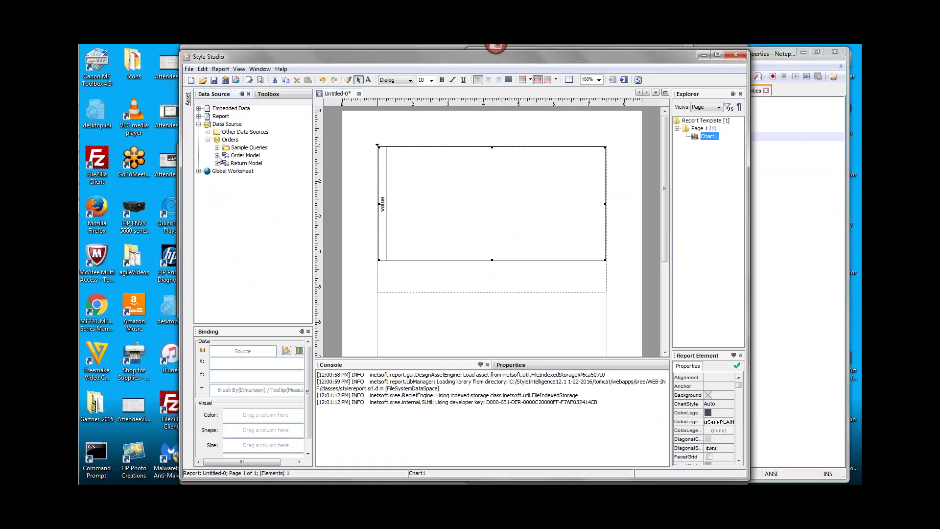
click(217, 155)
click(226, 163)
click(267, 171)
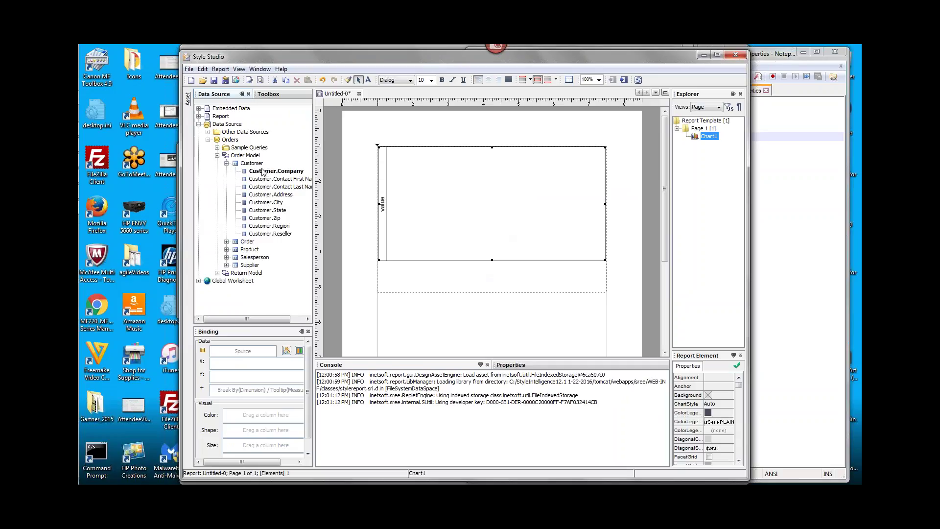
Bind Customer.Company to the X axis and Product.Total to the Y axis as Sum bars
drag(267, 173, 255, 364)
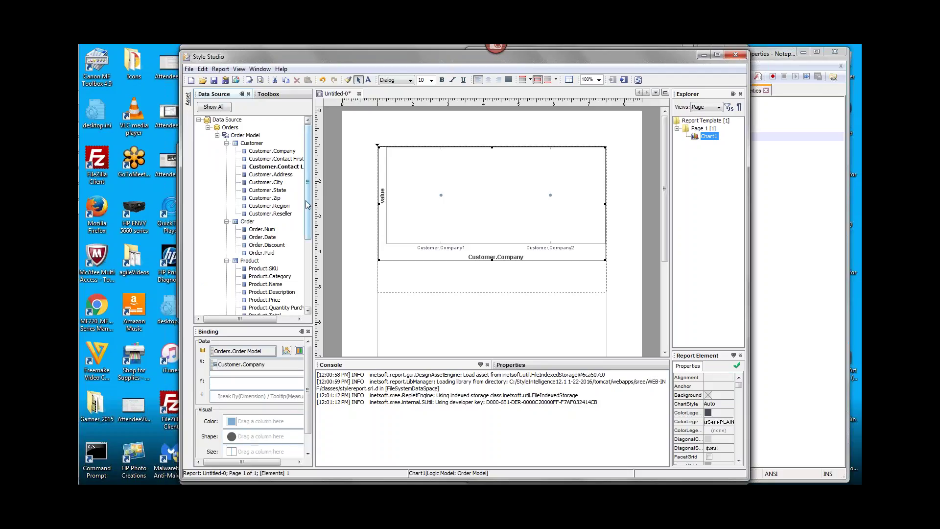
drag(309, 201, 315, 274)
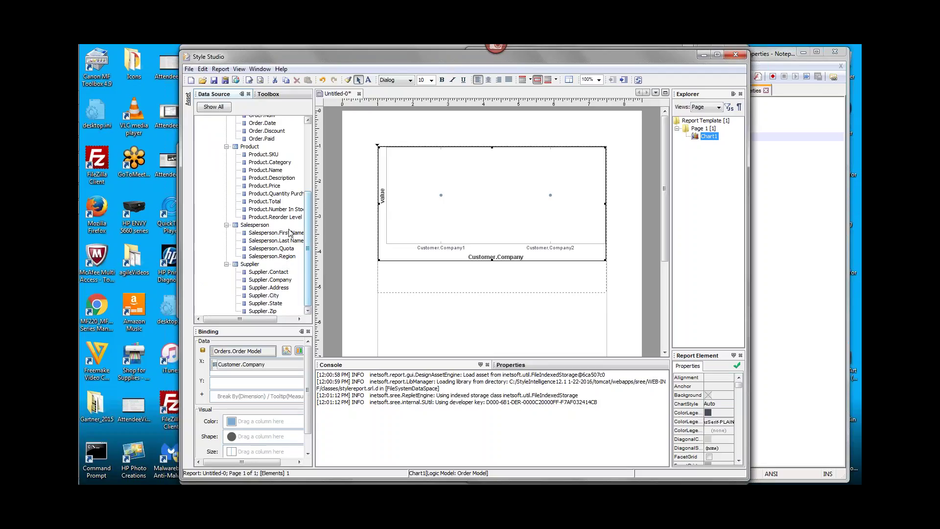
drag(268, 204, 260, 384)
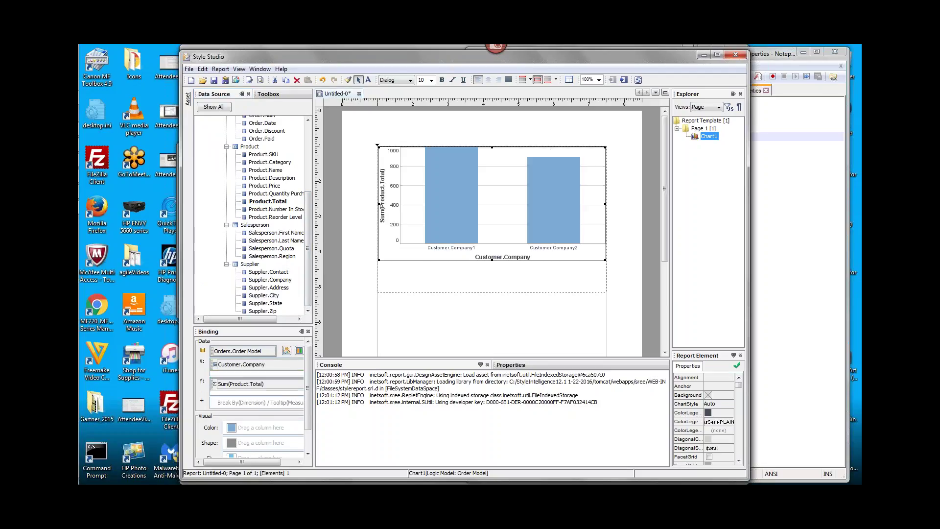
click(221, 69)
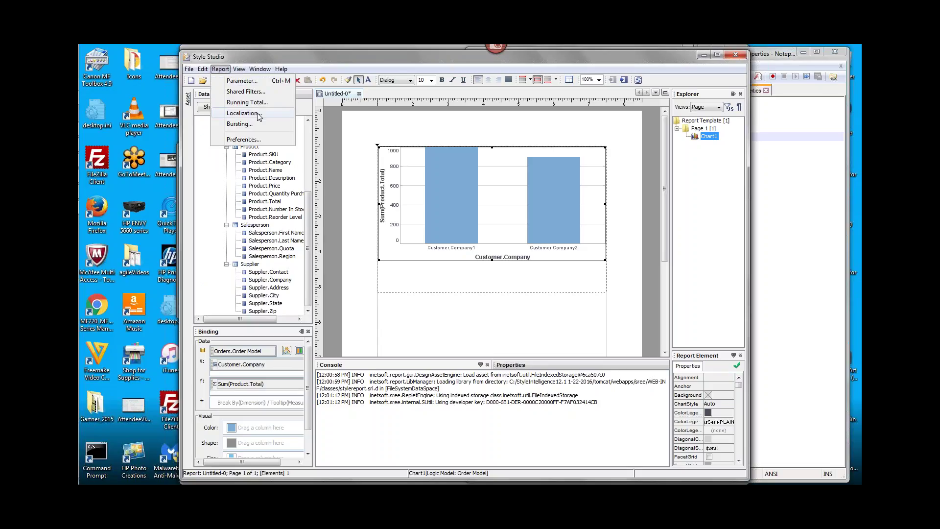
In Report Localization, give Page 1 > Chart1's X Axis Title the text ID XTitle
click(259, 115)
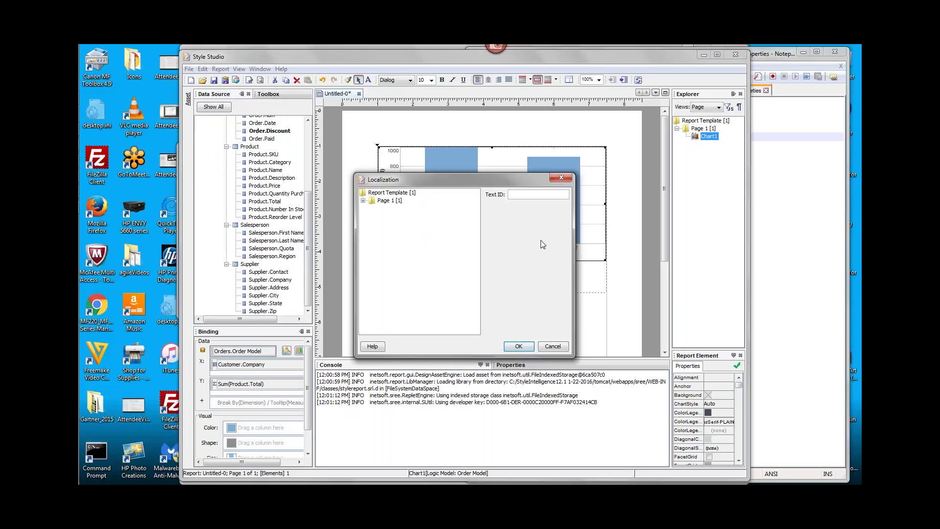
click(363, 201)
click(372, 208)
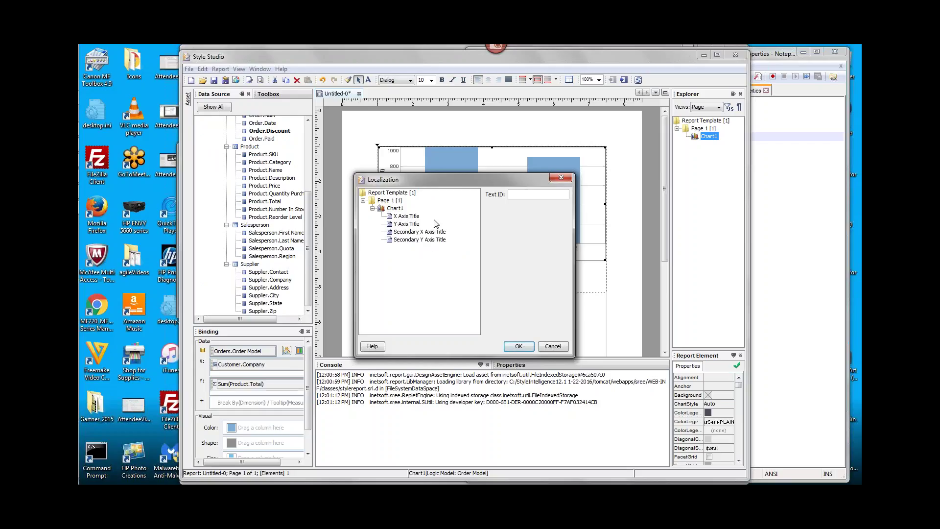
click(407, 217)
click(515, 194)
text(XTitle)
Review the Y and Secondary X axis title text IDs, confirm XTitle remains, and close the dialog
click(417, 225)
click(419, 231)
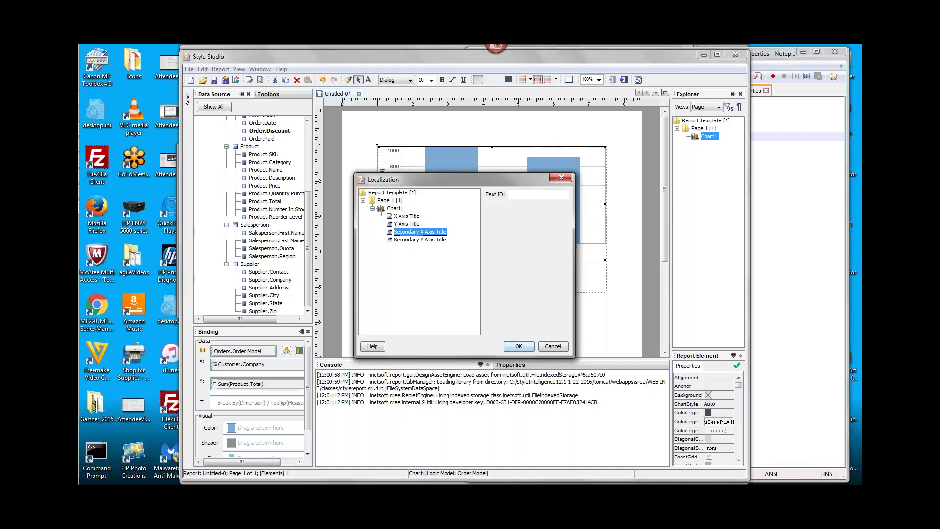
click(407, 216)
click(408, 224)
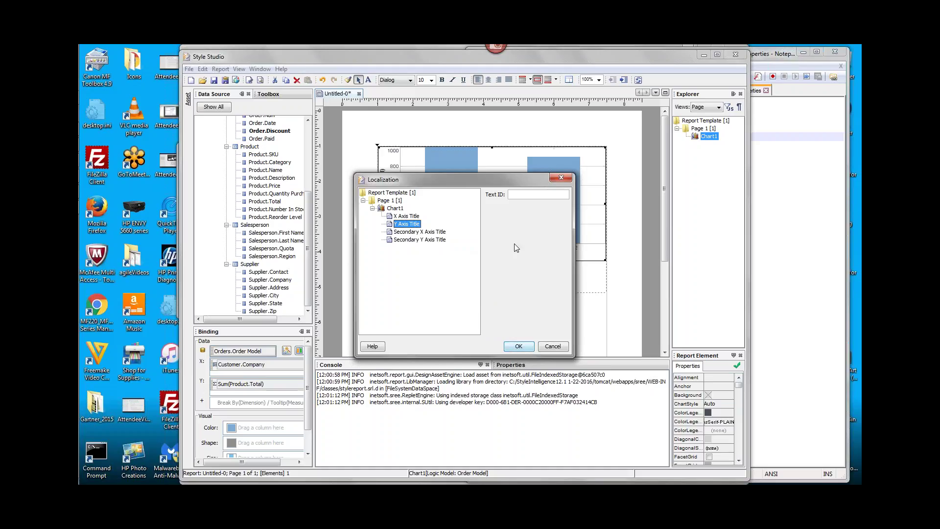
click(414, 216)
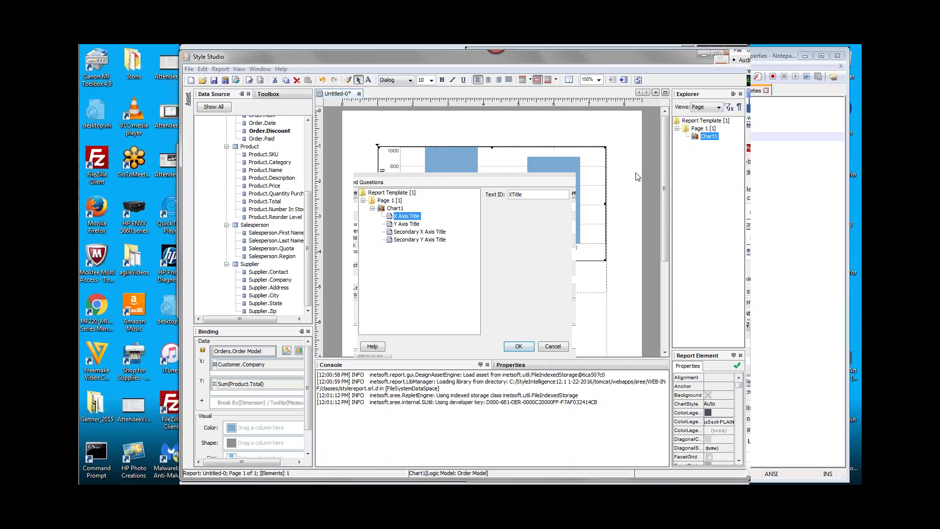
click(553, 347)
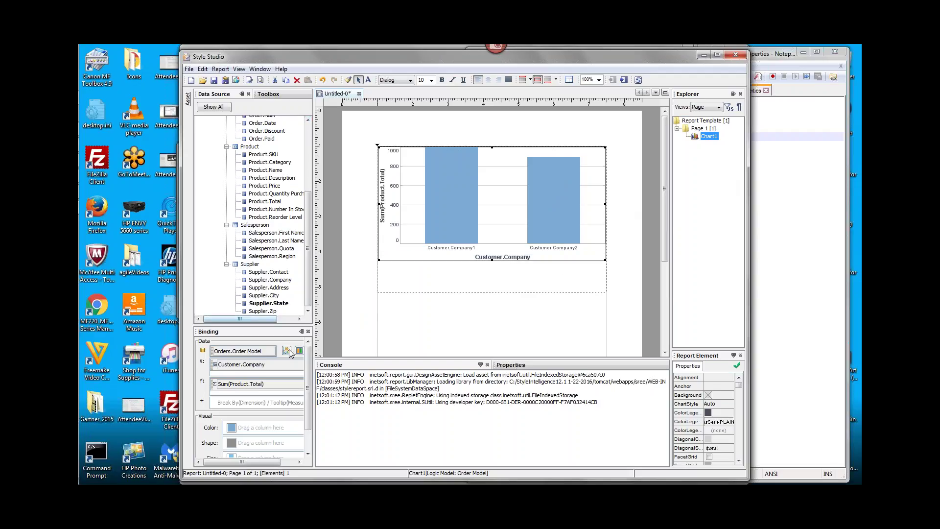
Drop Product.Name onto the Color binding to stack each company's bar by product
drag(306, 188, 308, 134)
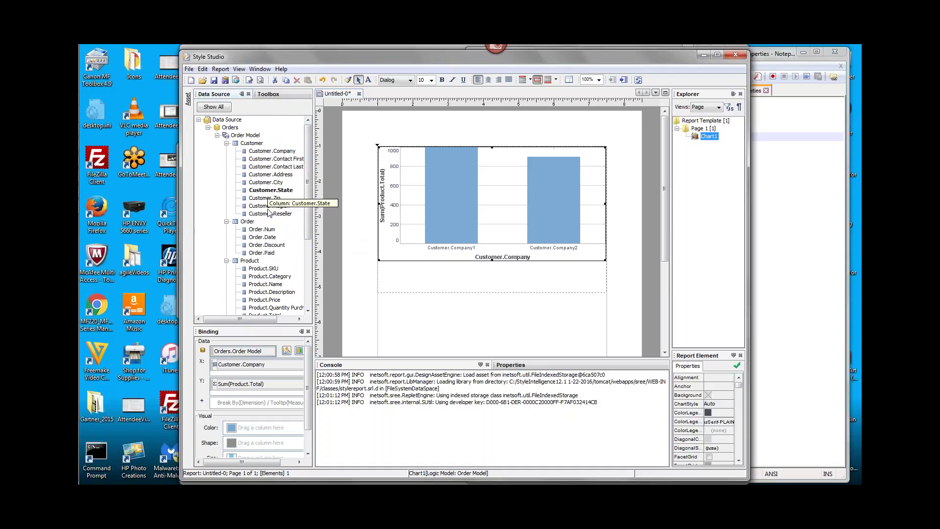
click(276, 284)
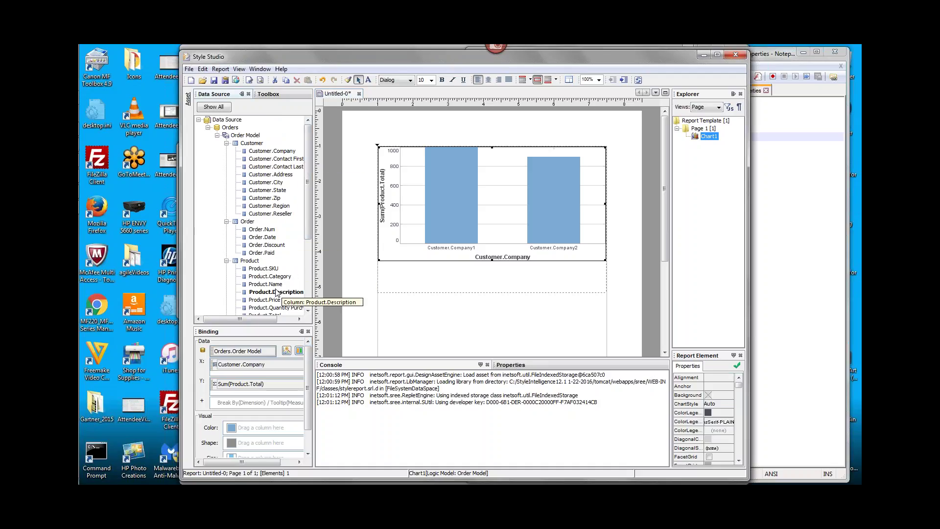
drag(268, 283, 259, 427)
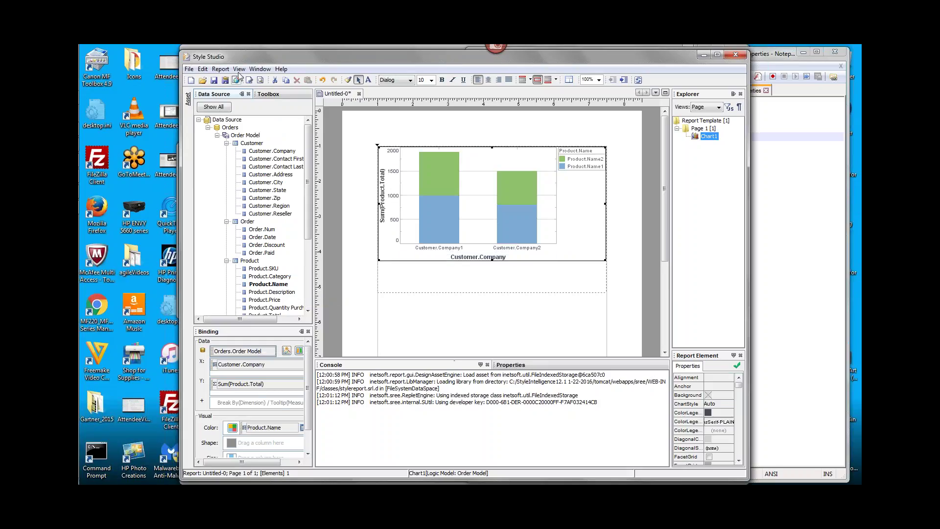
click(220, 69)
click(241, 113)
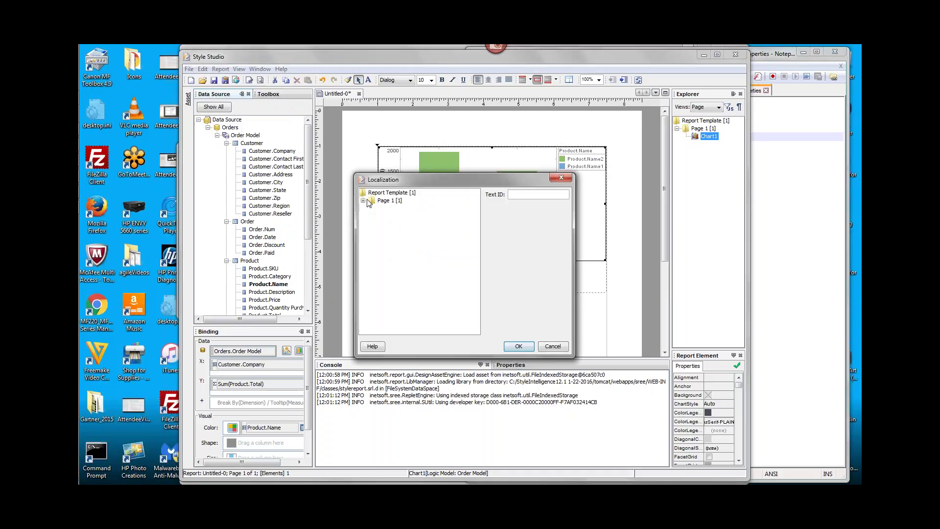
click(372, 208)
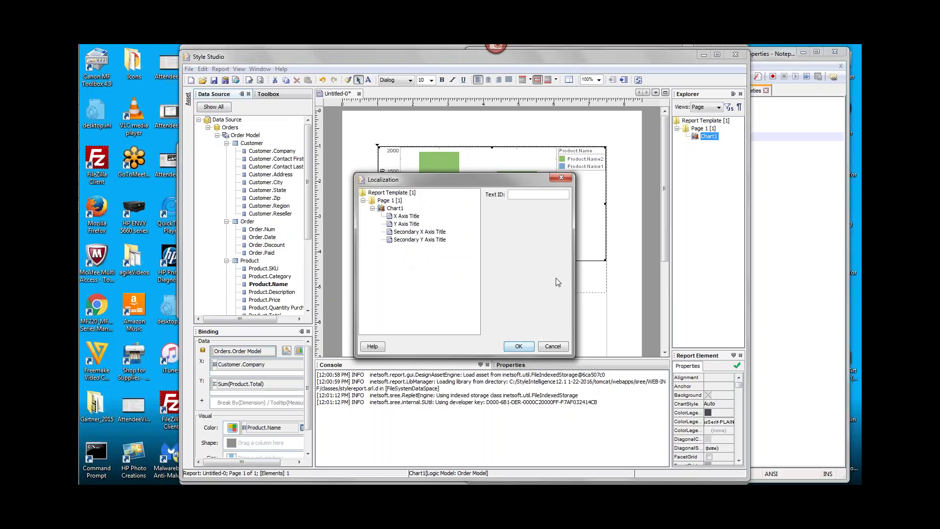
click(720, 190)
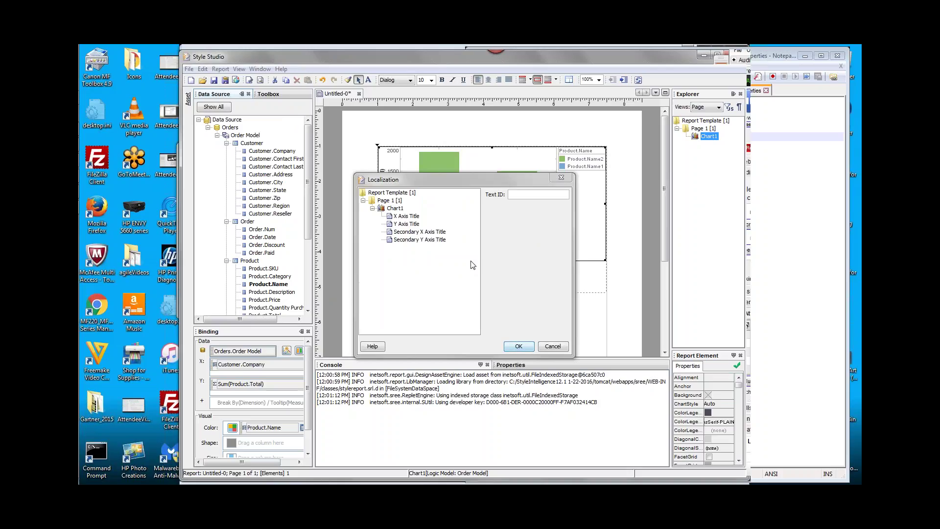
click(552, 346)
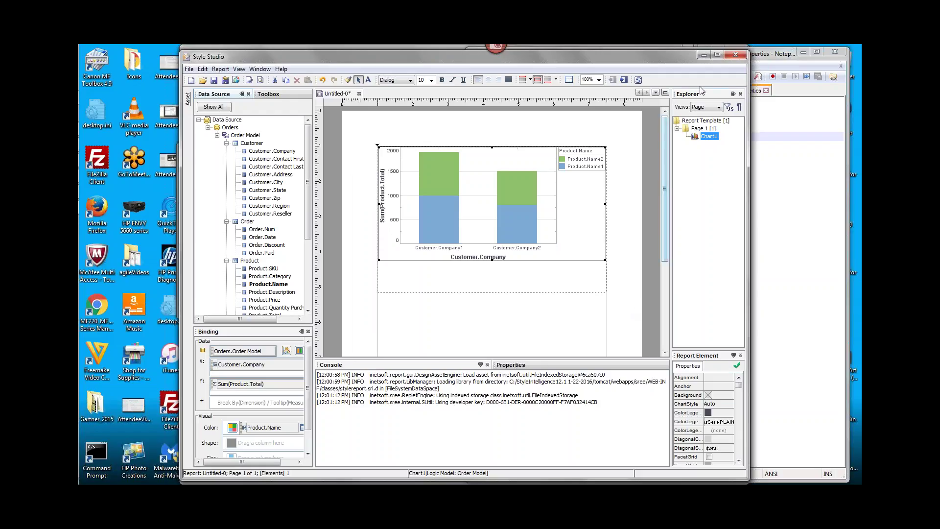
click(738, 55)
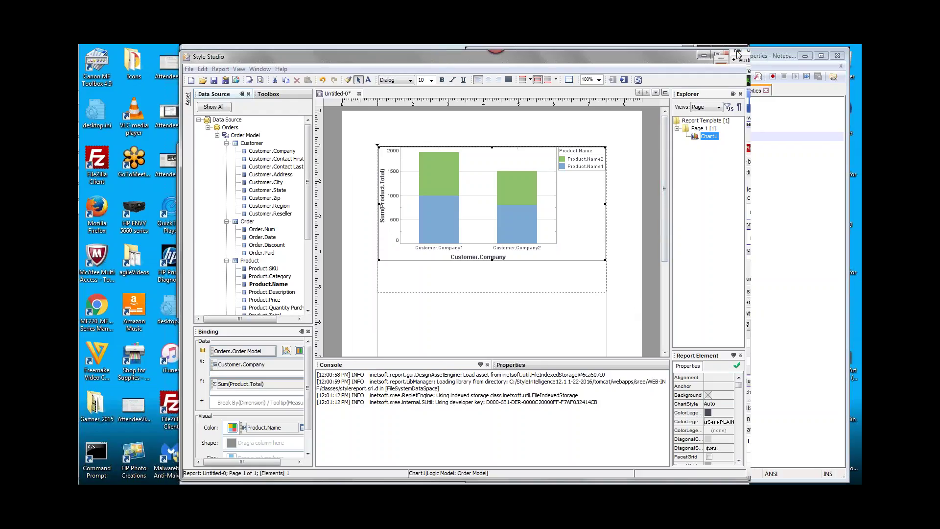